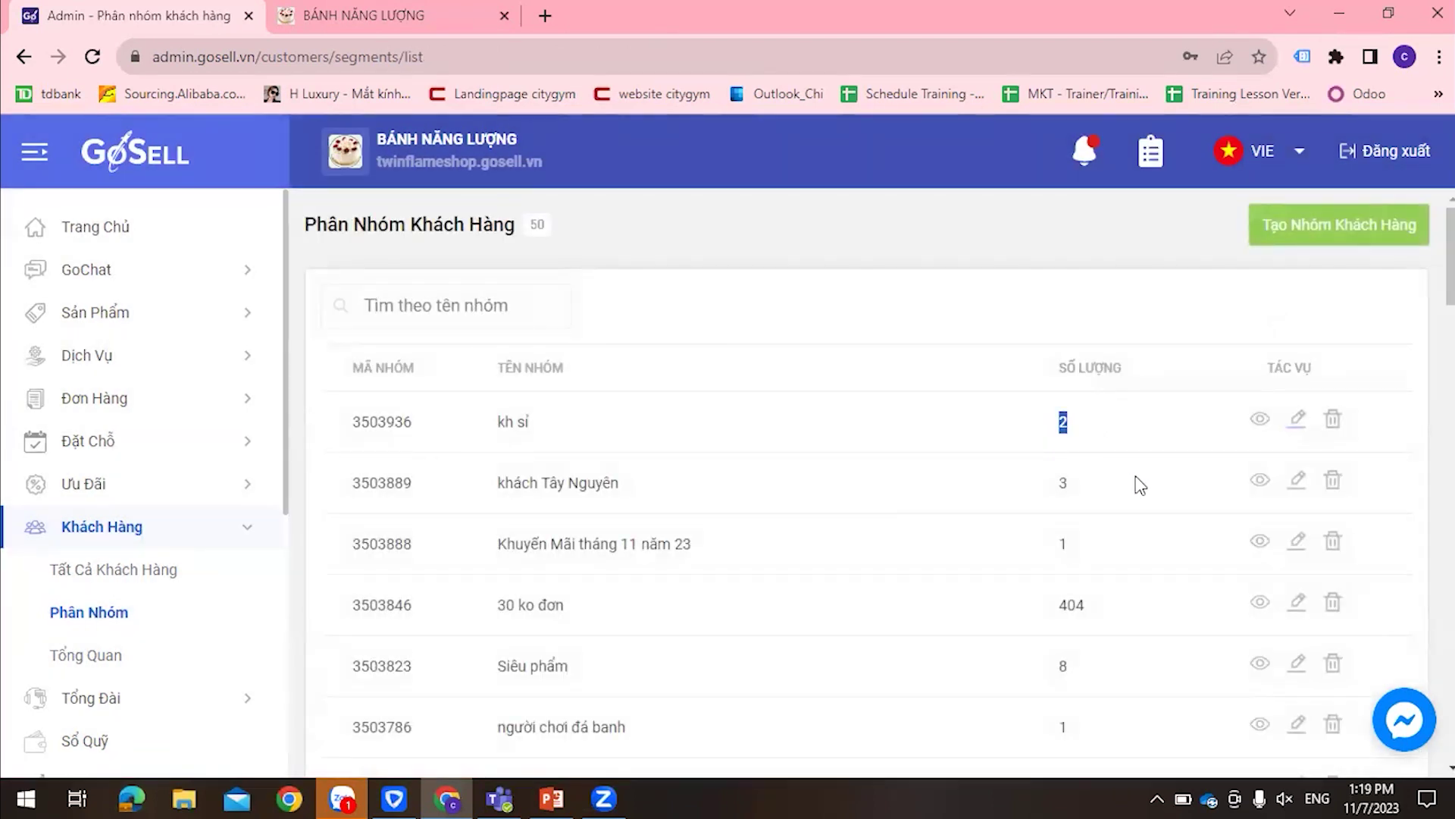
Leave the admin customer segments list for the BÁNH NĂNG LƯỢNG storefront tab
{"action": "left_click", "coordinate": [1005, 437]}
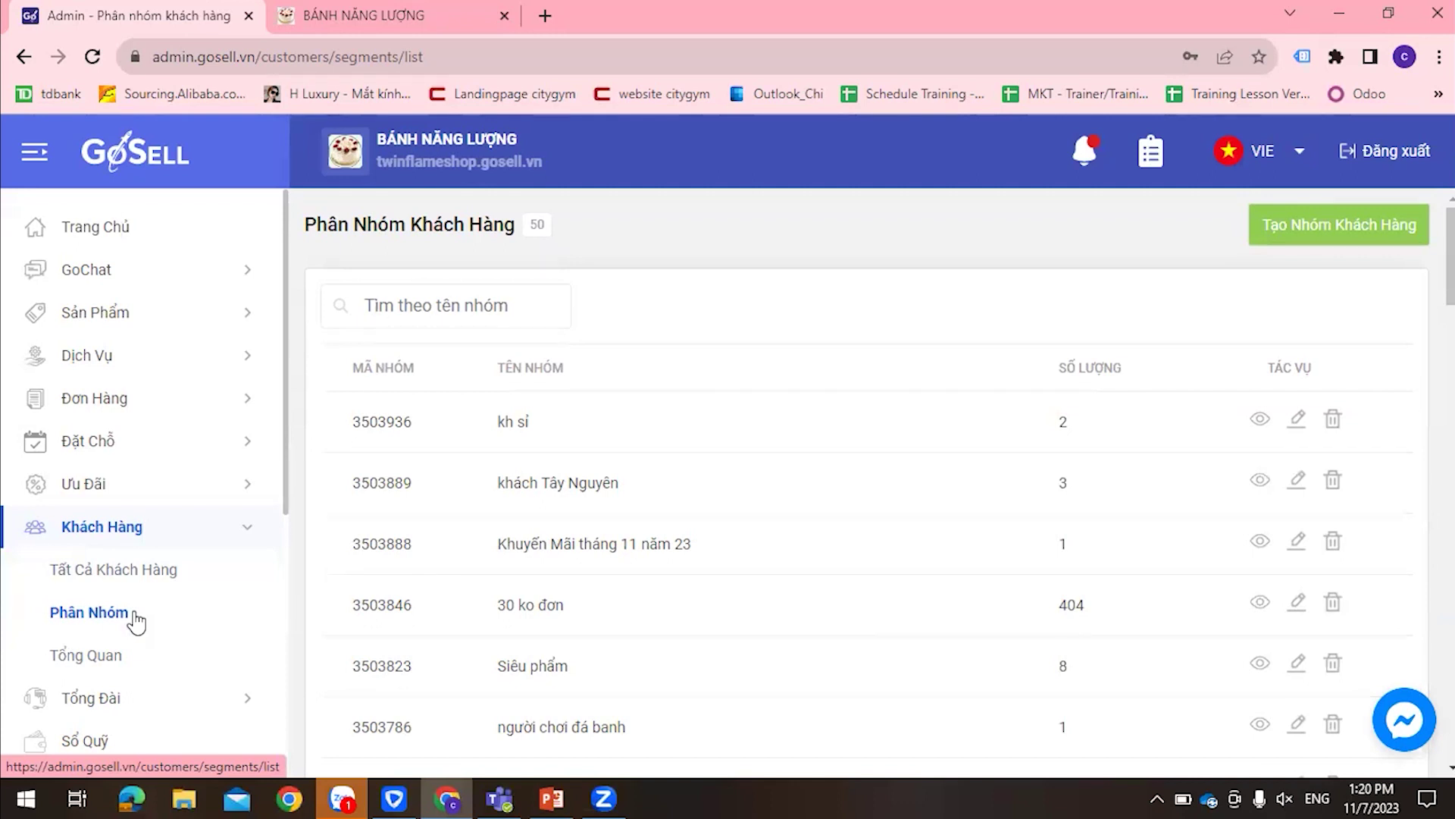
{"action": "key", "text": "ctrl+Tab"}
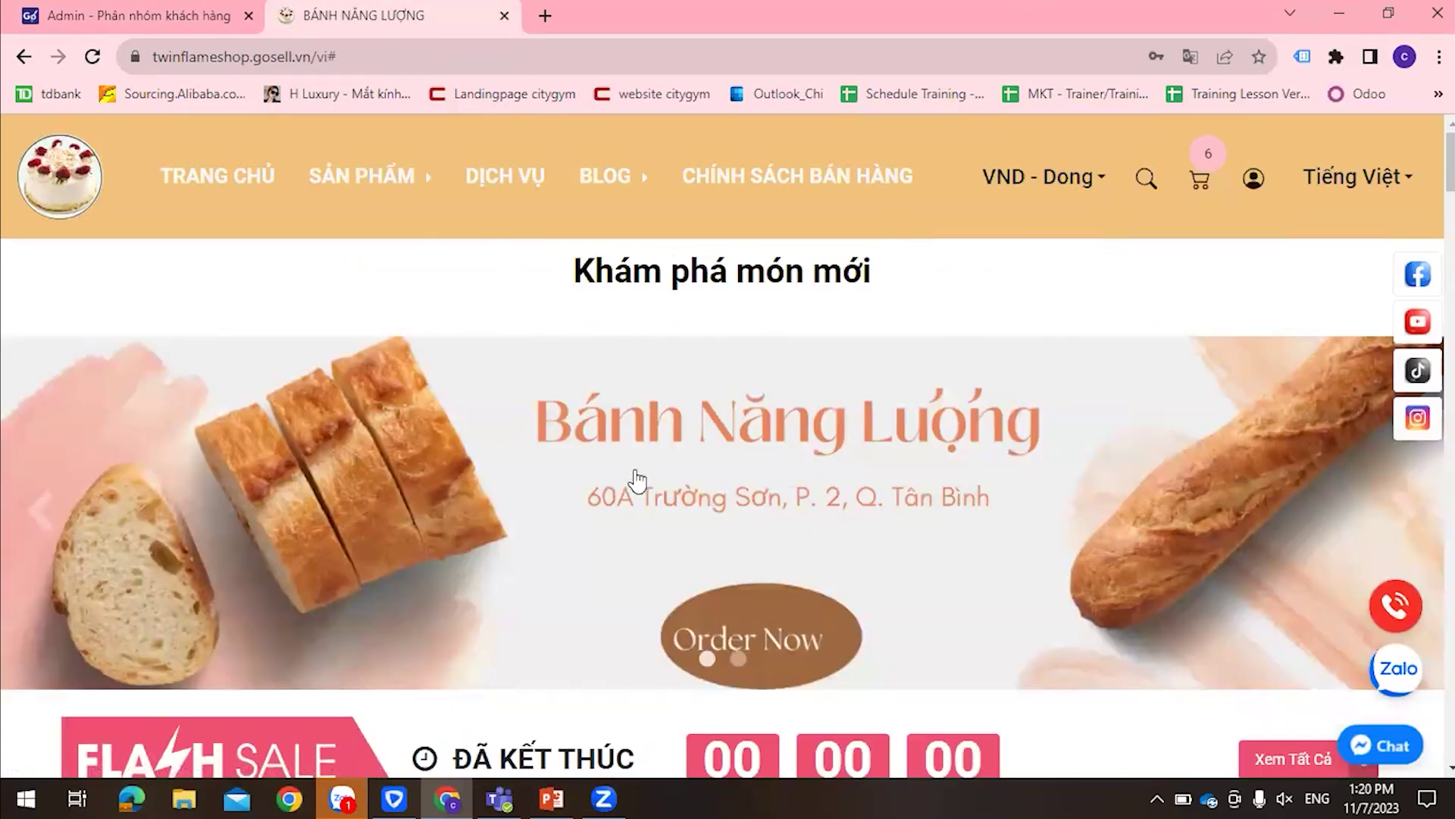
Buy the Bánh Ngày Chung Đôi SN03 cake, giving 2 in the cart at 2,150,000đ
{"action": "scroll", "coordinate": [637, 482], "scroll_direction": "down", "scroll_amount": 5}
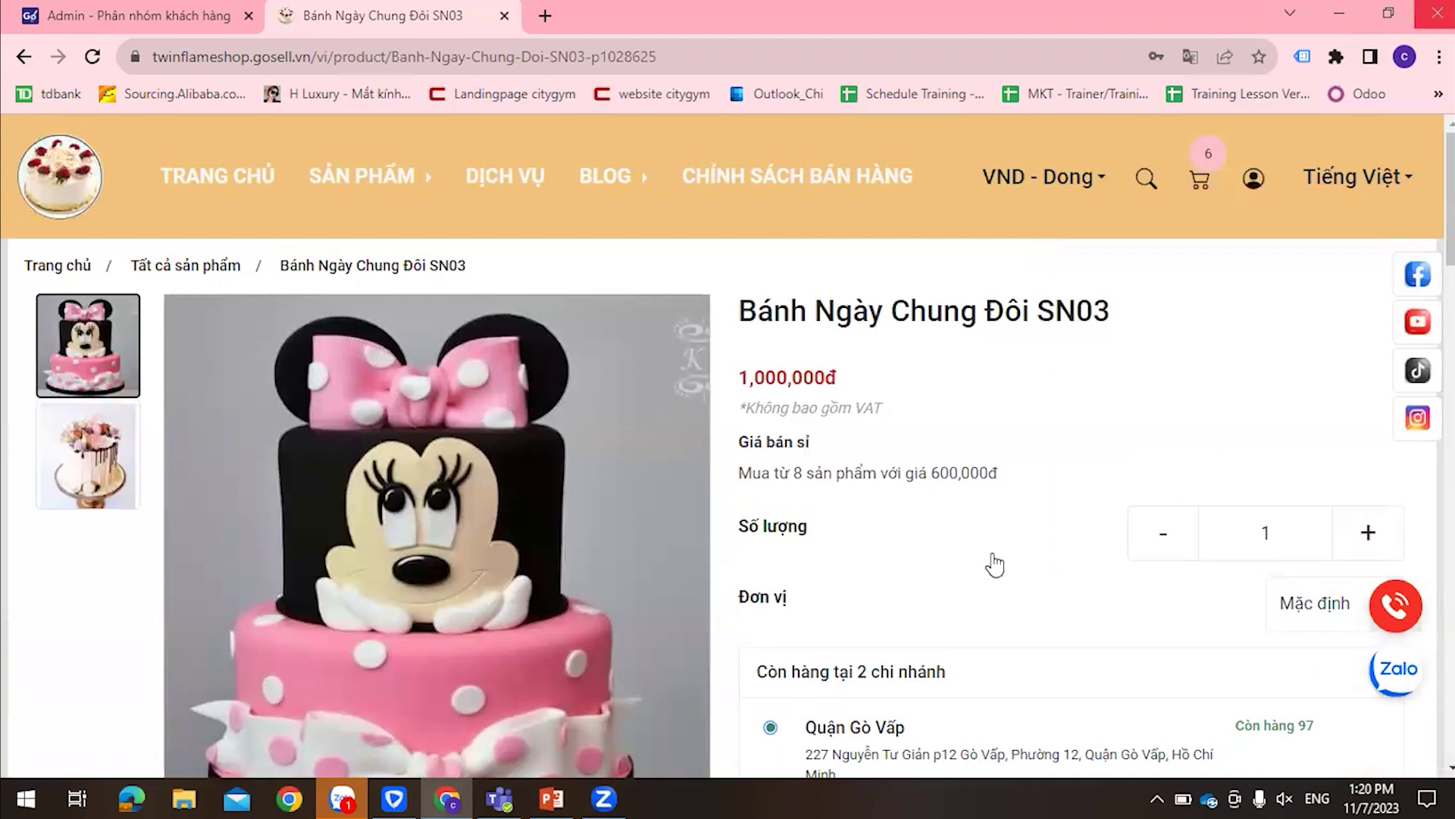
{"action": "scroll", "coordinate": [991, 561], "scroll_direction": "down", "scroll_amount": 5}
{"action": "left_click", "coordinate": [948, 536]}
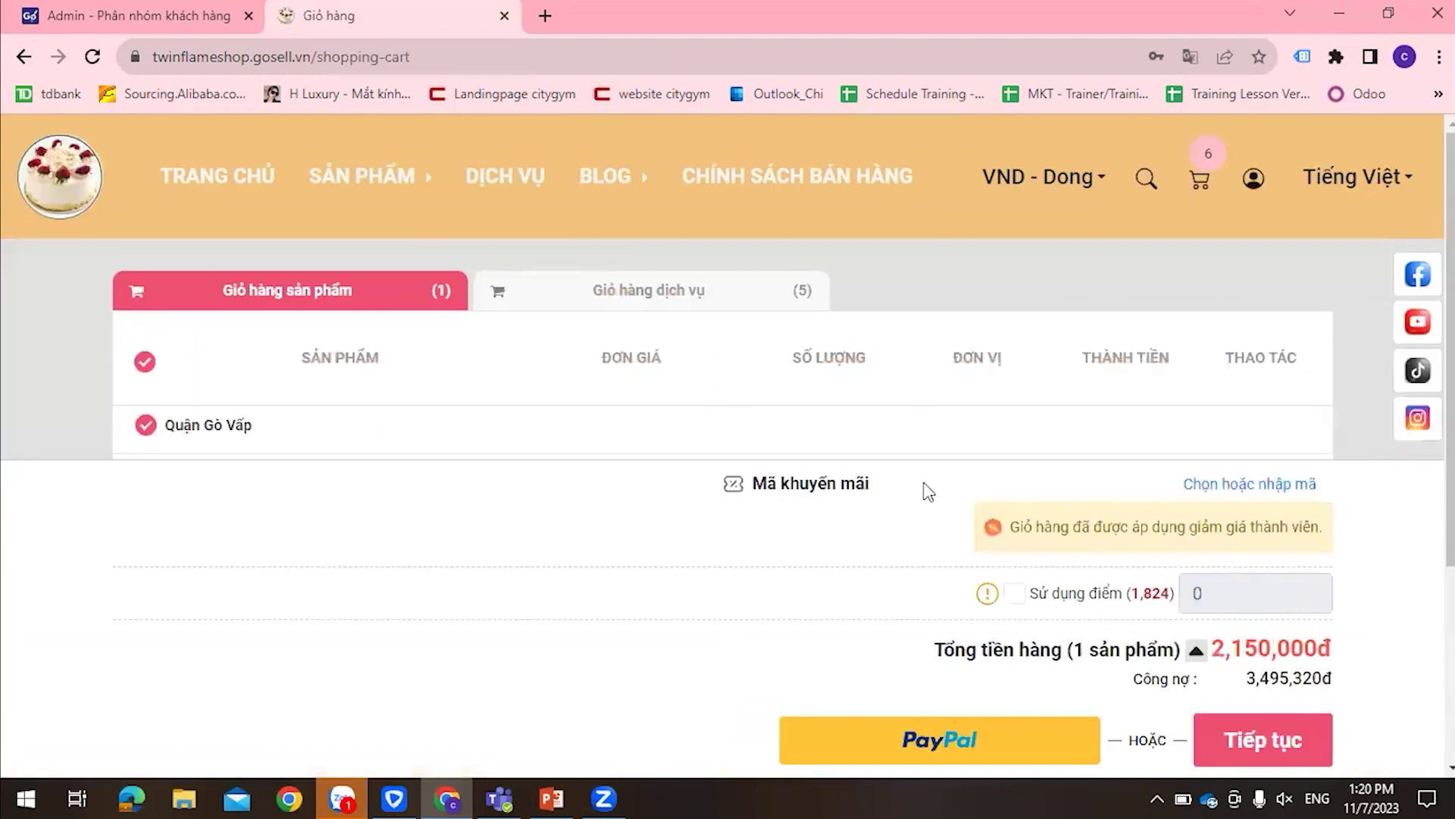
{"action": "scroll", "coordinate": [620, 400], "scroll_direction": "down", "scroll_amount": 3}
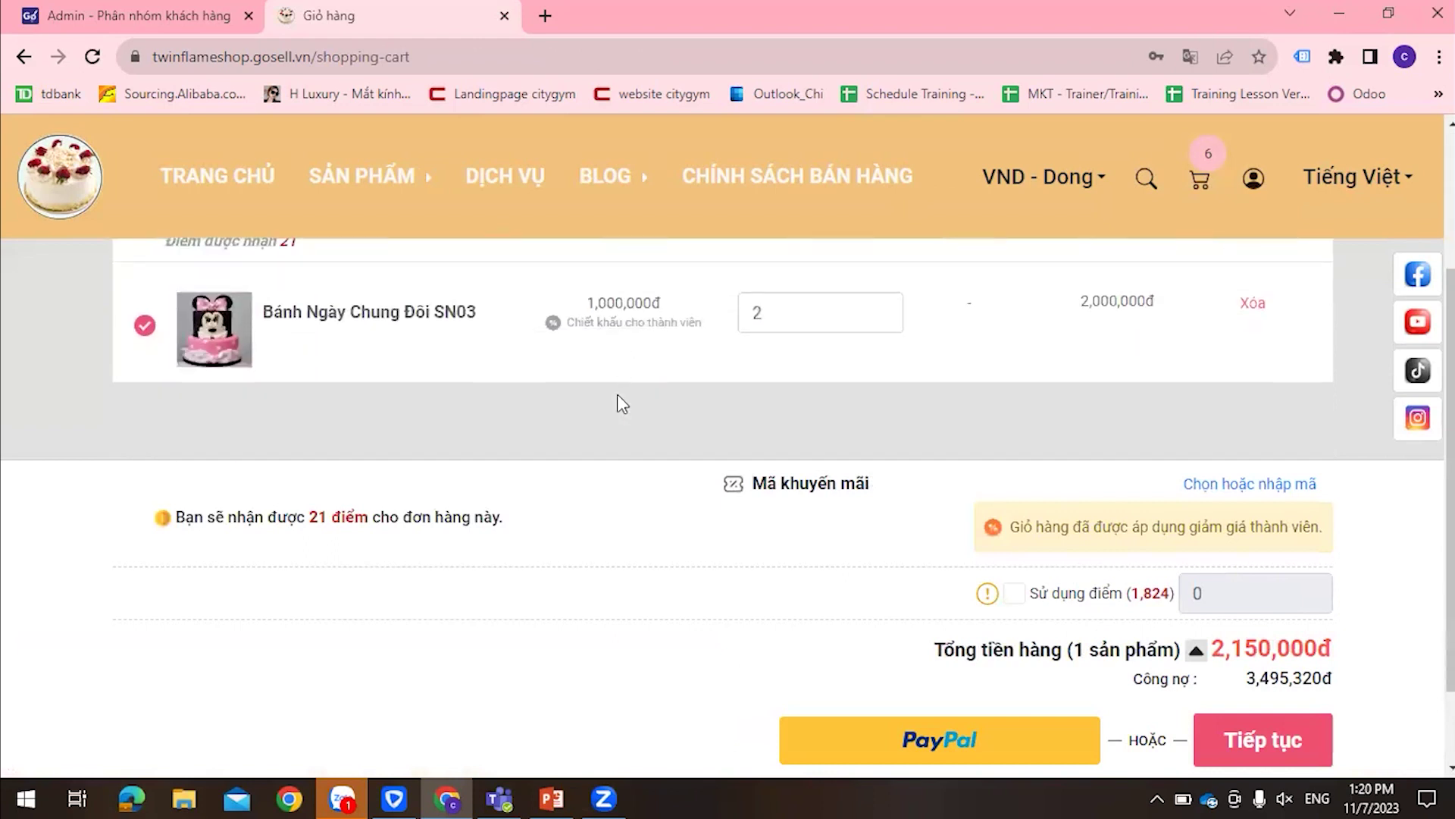
Proceed from the cart to the checkout form and review its payment options
{"action": "left_click", "coordinate": [1298, 754]}
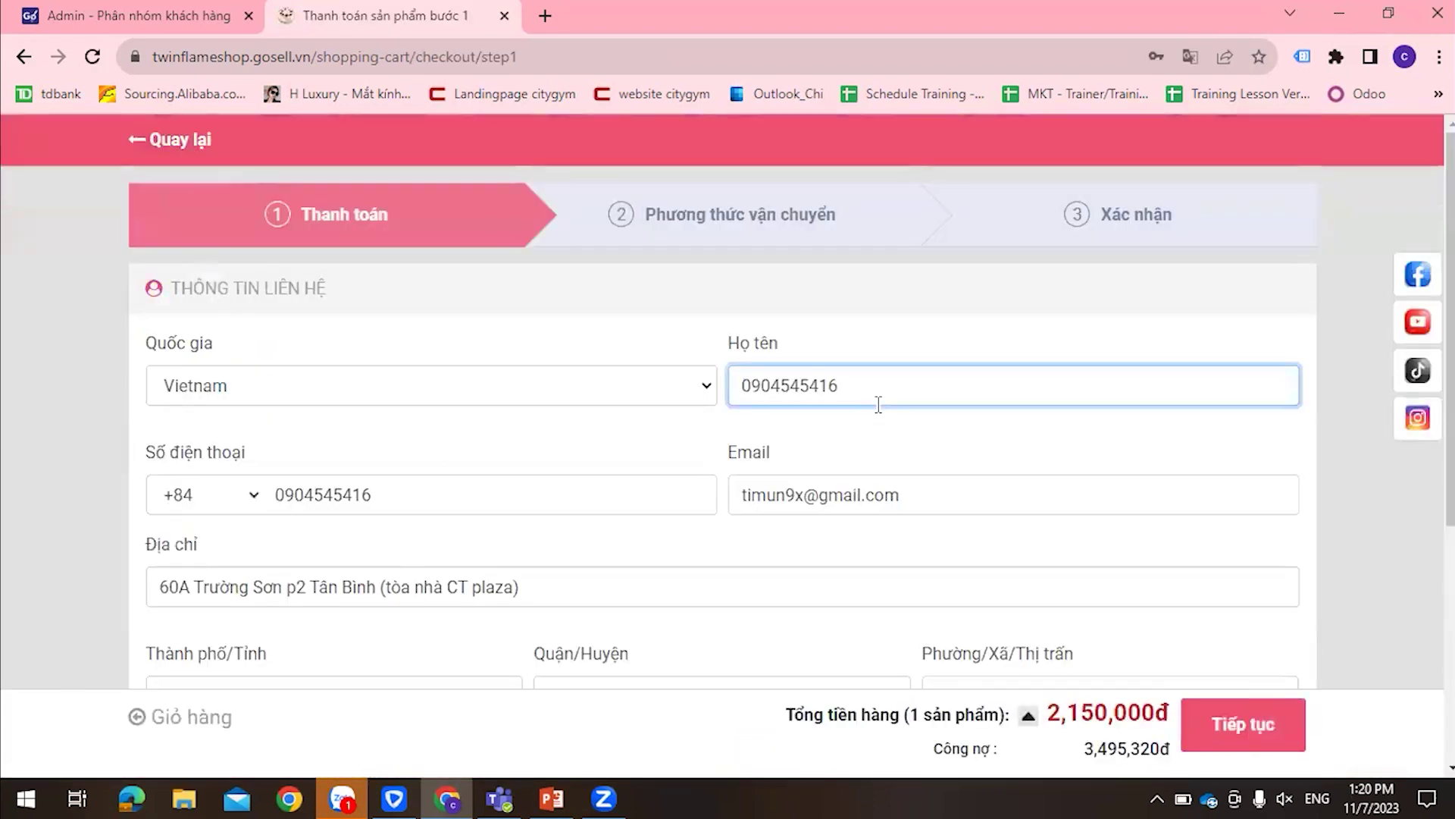
{"action": "scroll", "coordinate": [878, 404], "scroll_direction": "down", "scroll_amount": 4}
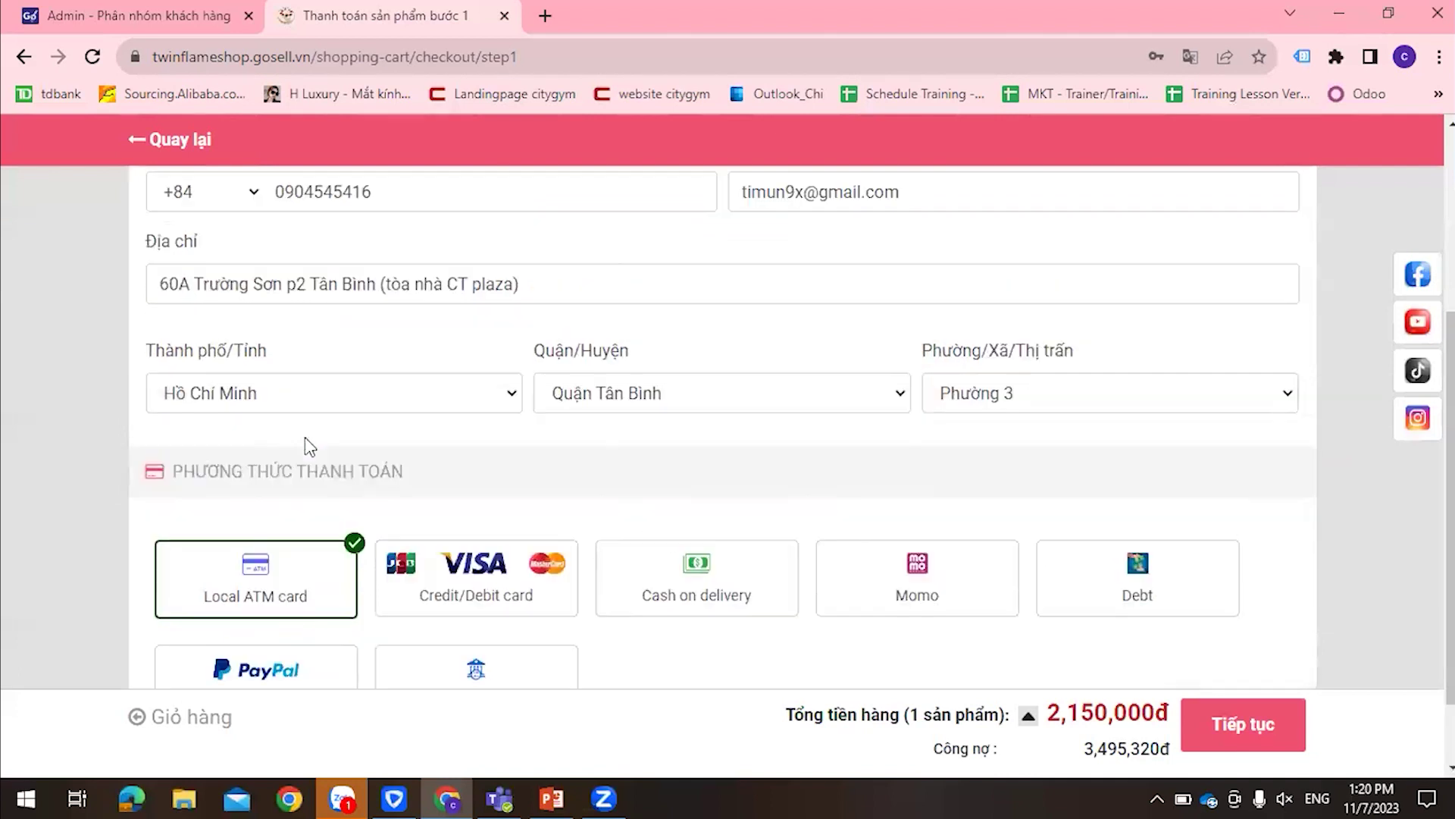
{"action": "scroll", "coordinate": [310, 446], "scroll_direction": "up", "scroll_amount": 3}
{"action": "scroll", "coordinate": [785, 504], "scroll_direction": "down", "scroll_amount": 2}
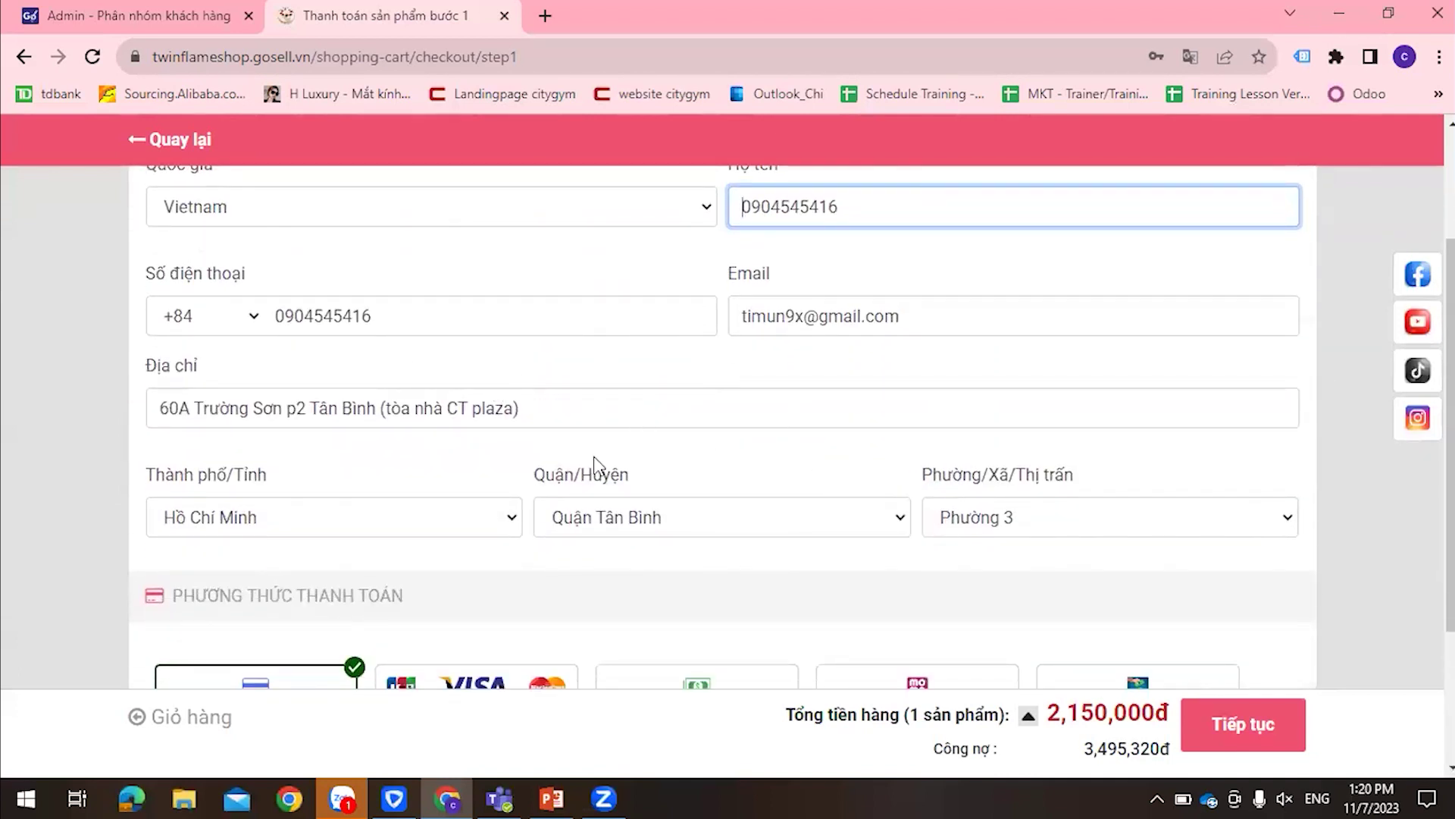
{"action": "scroll", "coordinate": [624, 403], "scroll_direction": "up", "scroll_amount": 1}
{"action": "scroll", "coordinate": [626, 466], "scroll_direction": "down", "scroll_amount": 1}
{"action": "scroll", "coordinate": [780, 489], "scroll_direction": "down", "scroll_amount": 2}
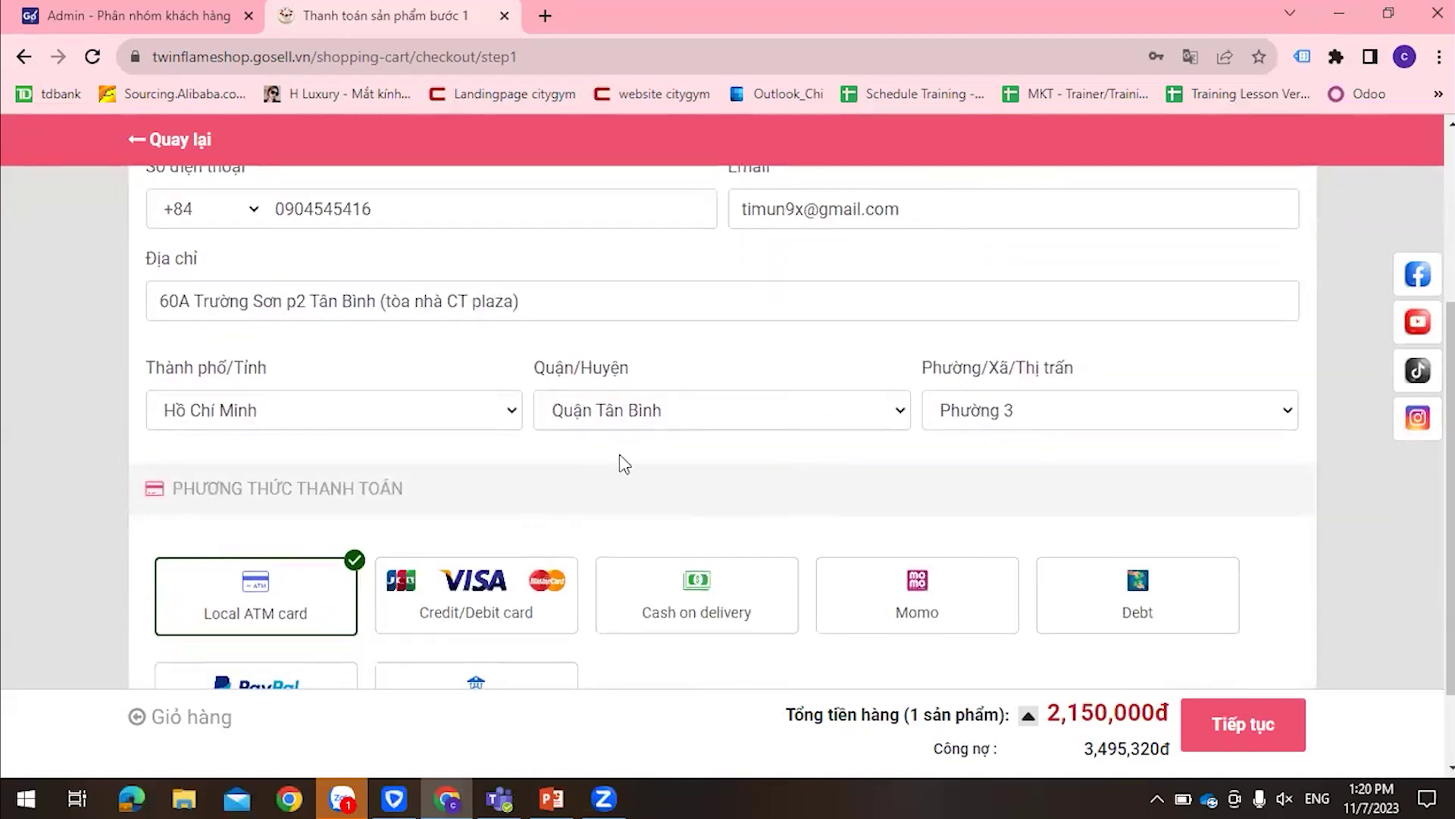
{"action": "scroll", "coordinate": [620, 453], "scroll_direction": "down", "scroll_amount": 2}
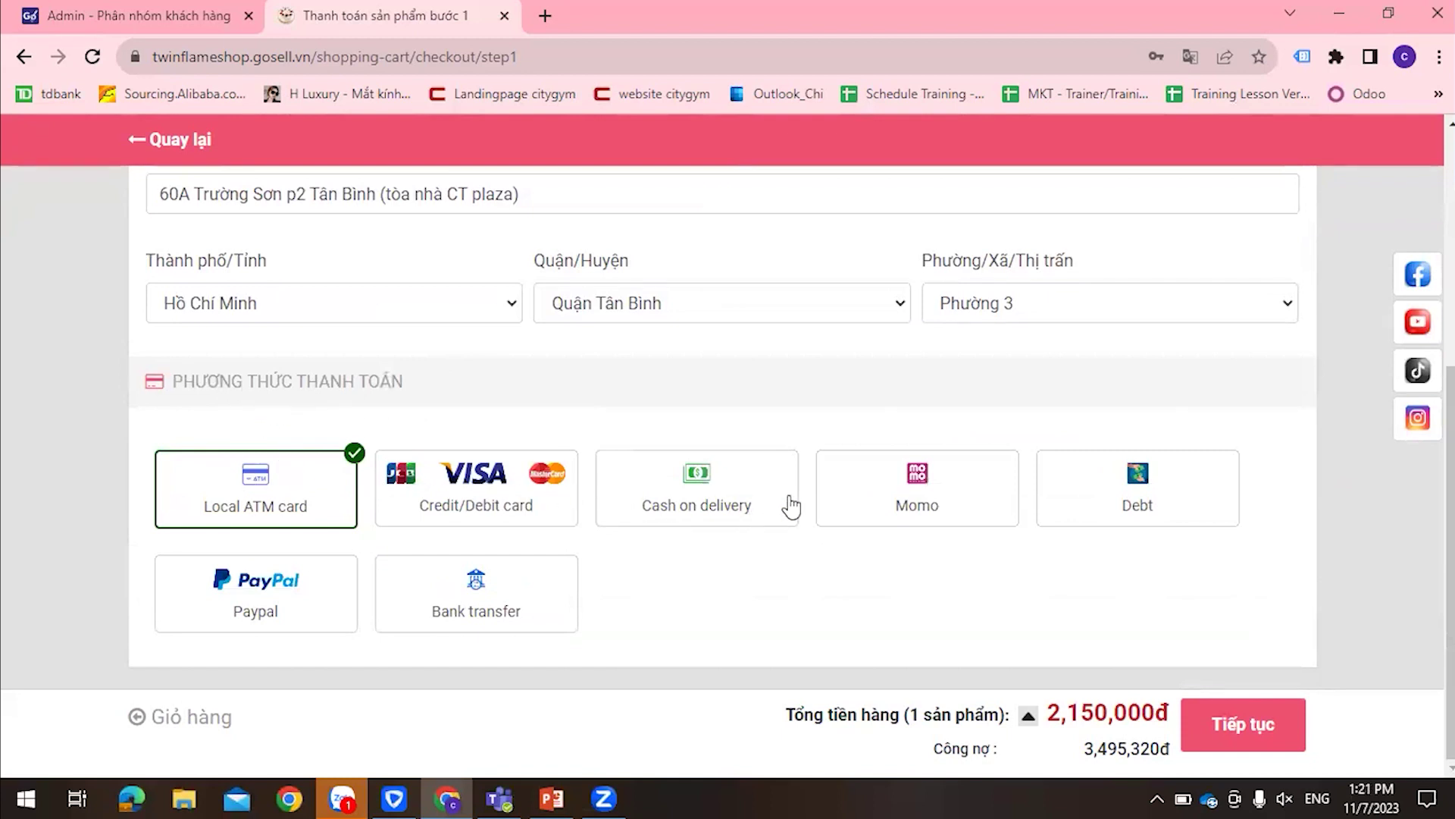
Choose Debt as the payment method and continue to the shipping step
{"action": "left_click", "coordinate": [1106, 509]}
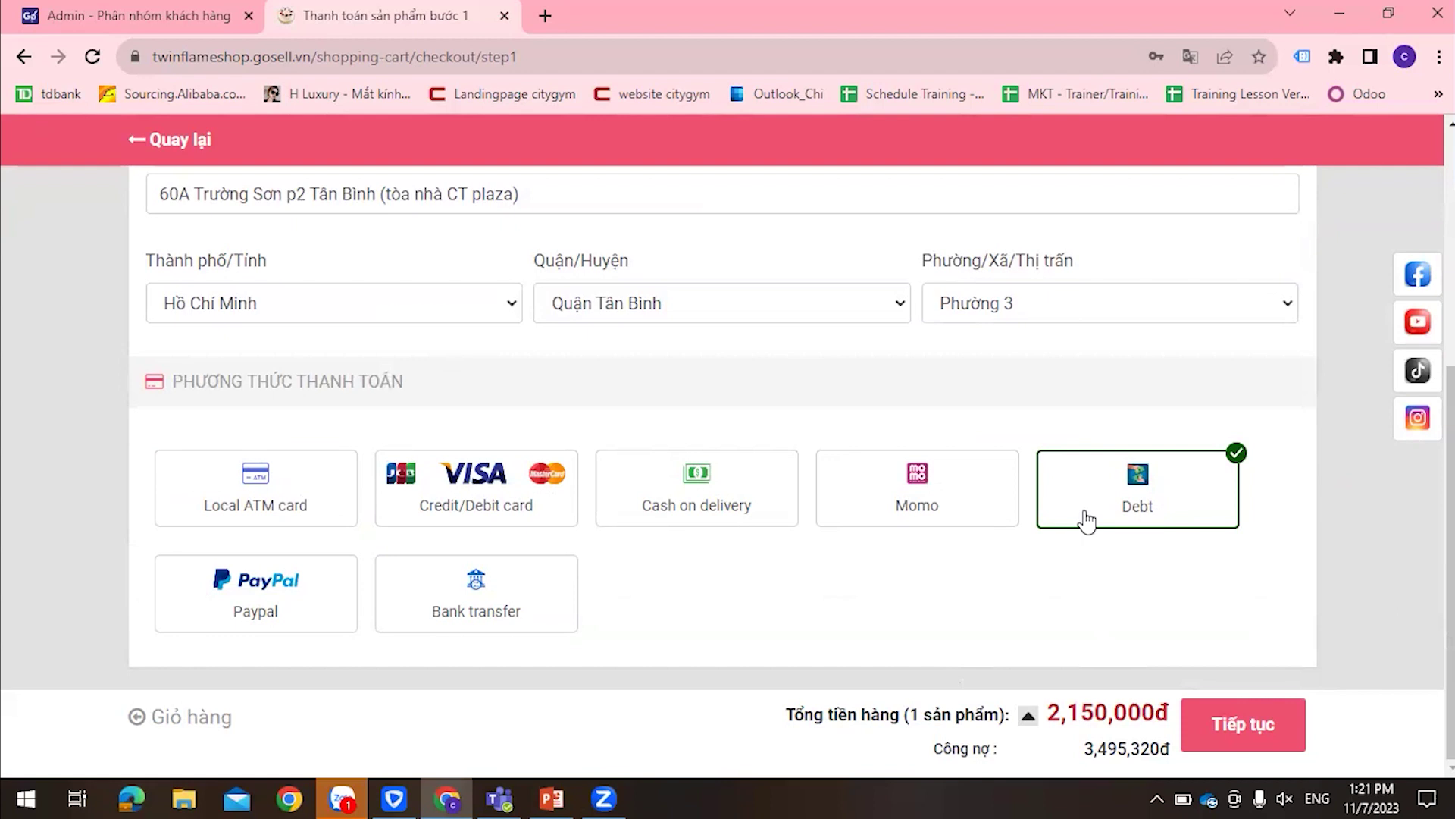
{"action": "scroll", "coordinate": [1232, 510], "scroll_direction": "up", "scroll_amount": 1}
{"action": "left_click", "coordinate": [1247, 728]}
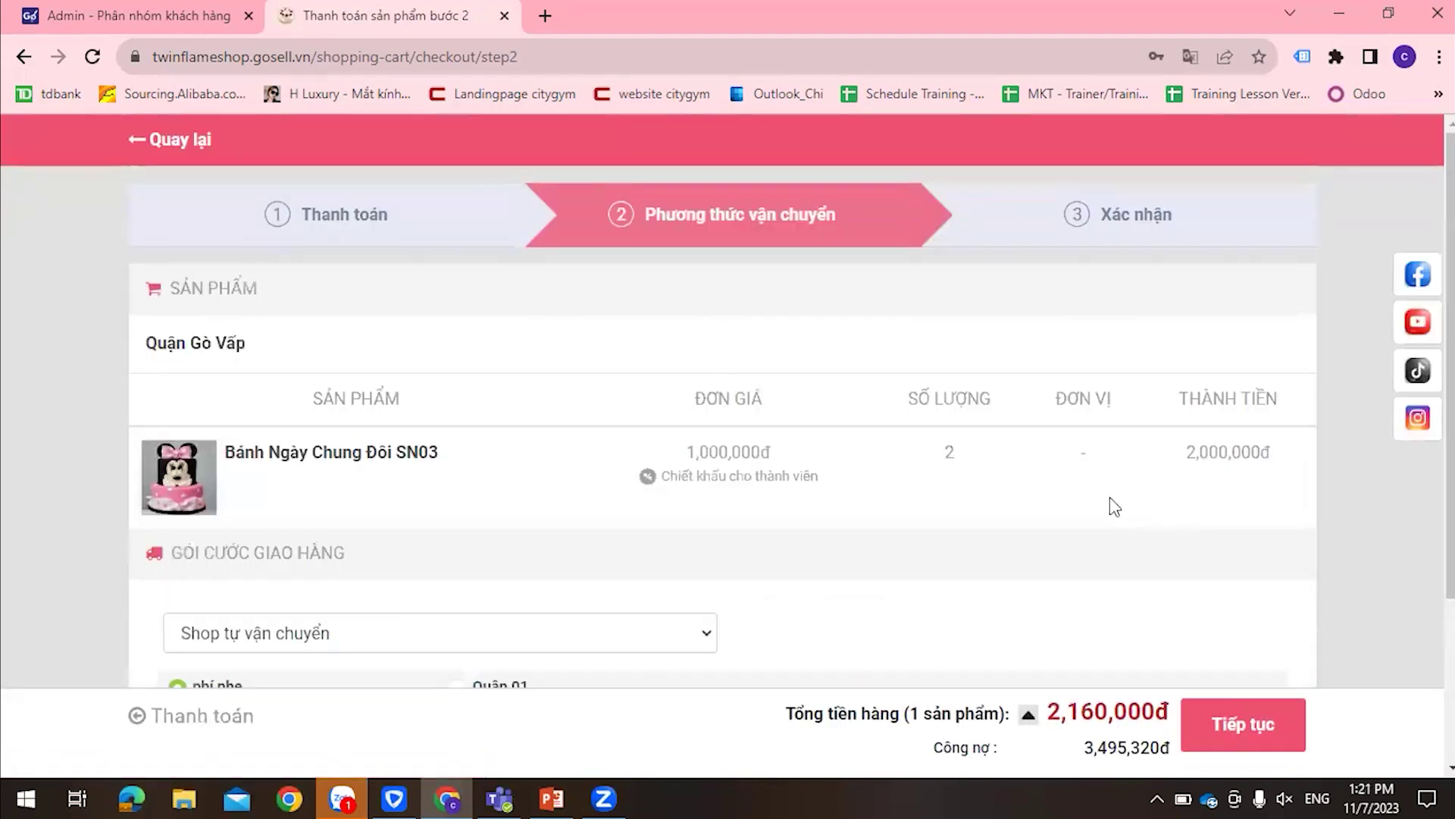
{"action": "scroll", "coordinate": [1108, 504], "scroll_direction": "down", "scroll_amount": 3}
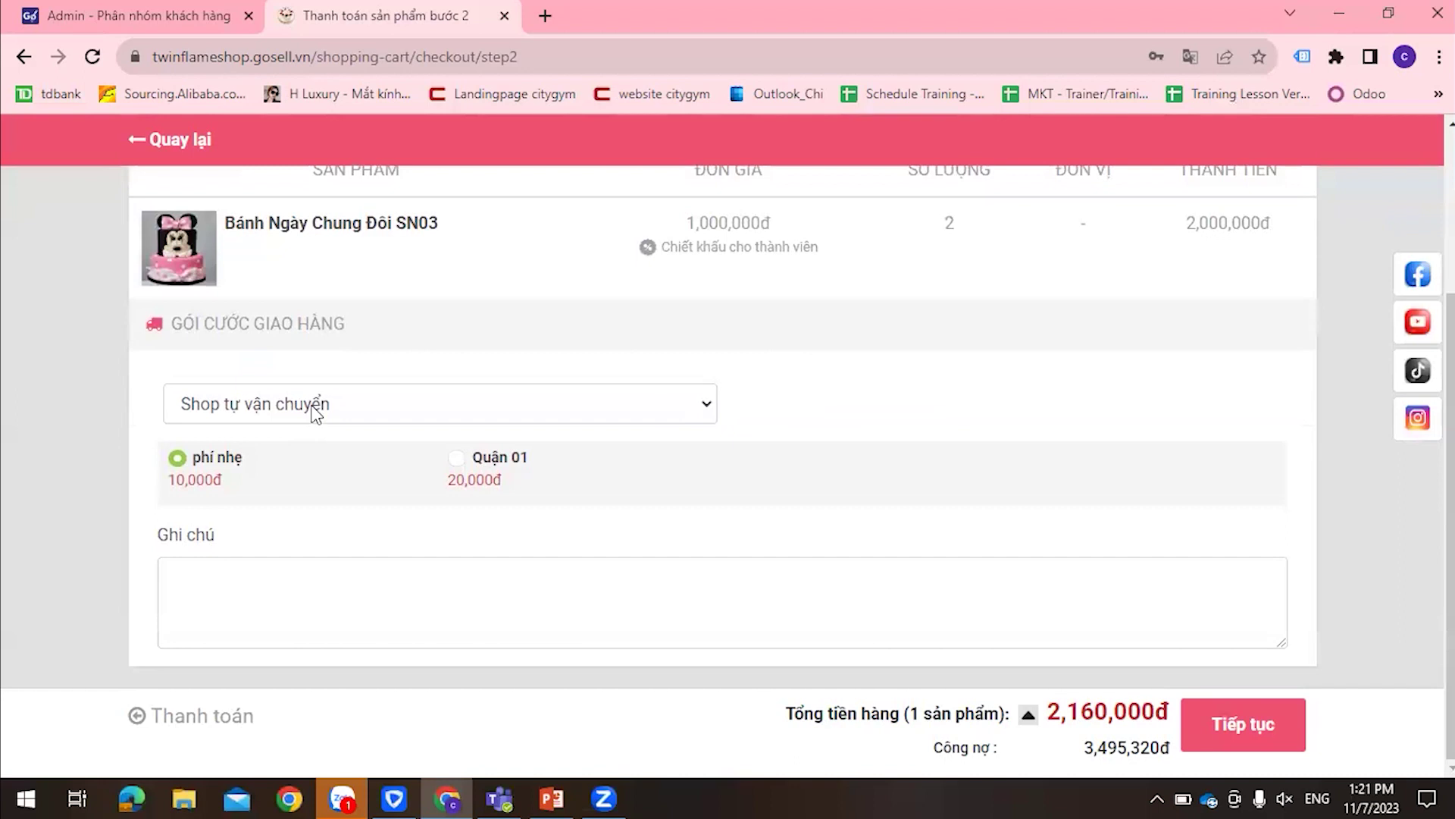
Keep Shop tự vận chuyển shipping at the phí nhẹ rate and continue to confirmation
{"action": "left_click", "coordinate": [312, 407]}
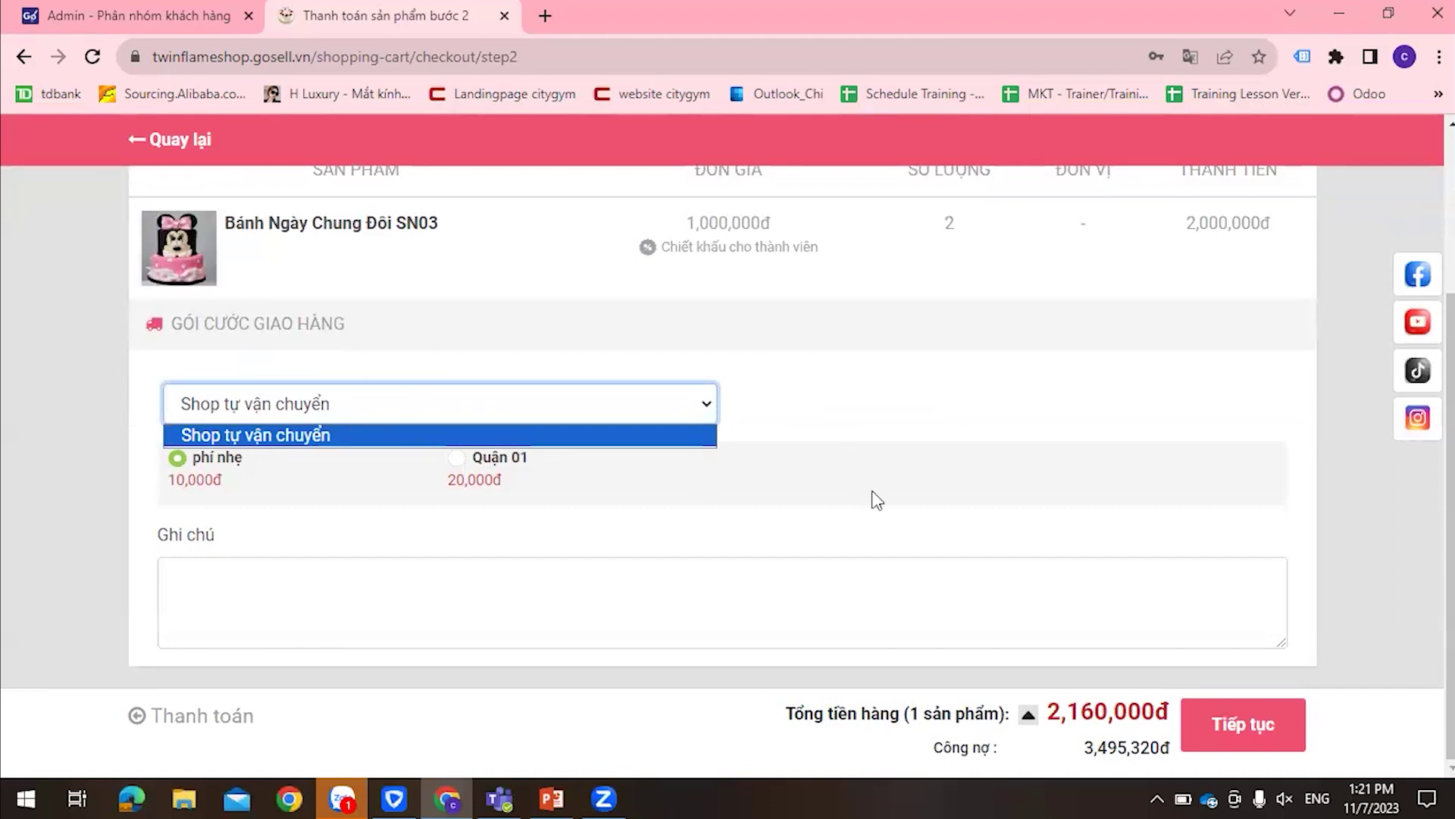
{"action": "left_click", "coordinate": [830, 468]}
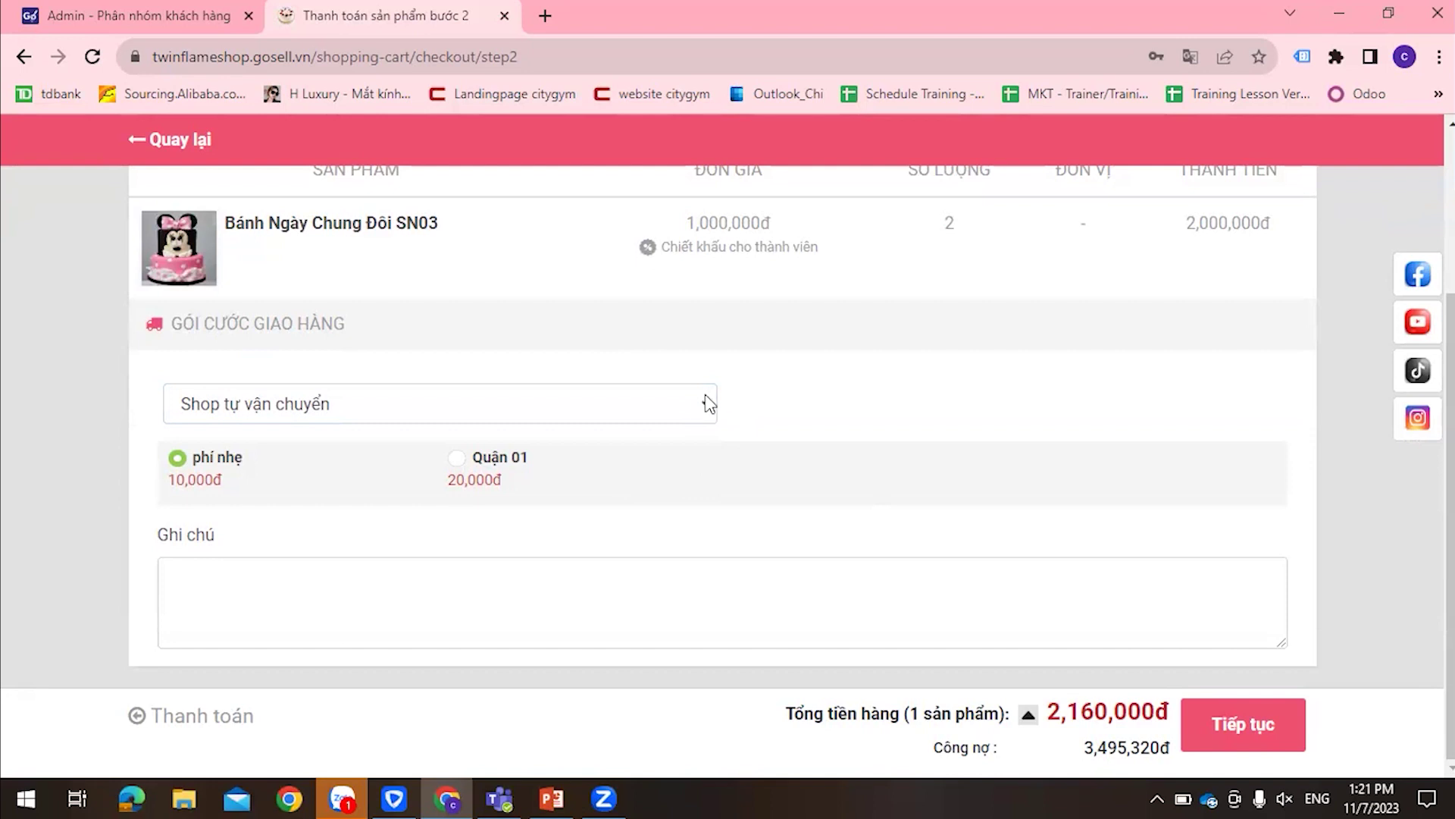
{"action": "left_click", "coordinate": [703, 404]}
{"action": "left_click", "coordinate": [782, 413]}
{"action": "left_click", "coordinate": [538, 415]}
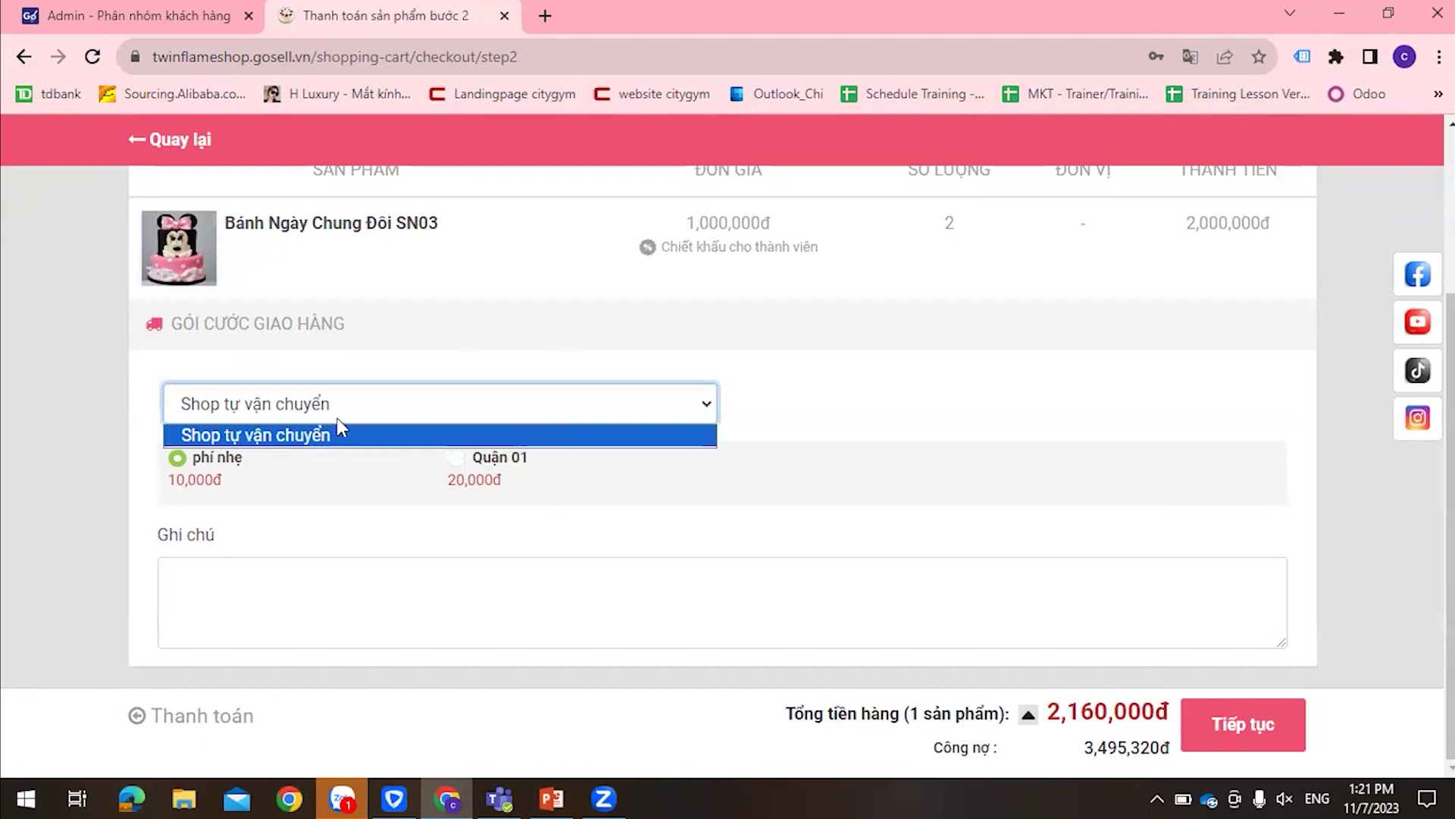
{"action": "left_click", "coordinate": [1026, 419]}
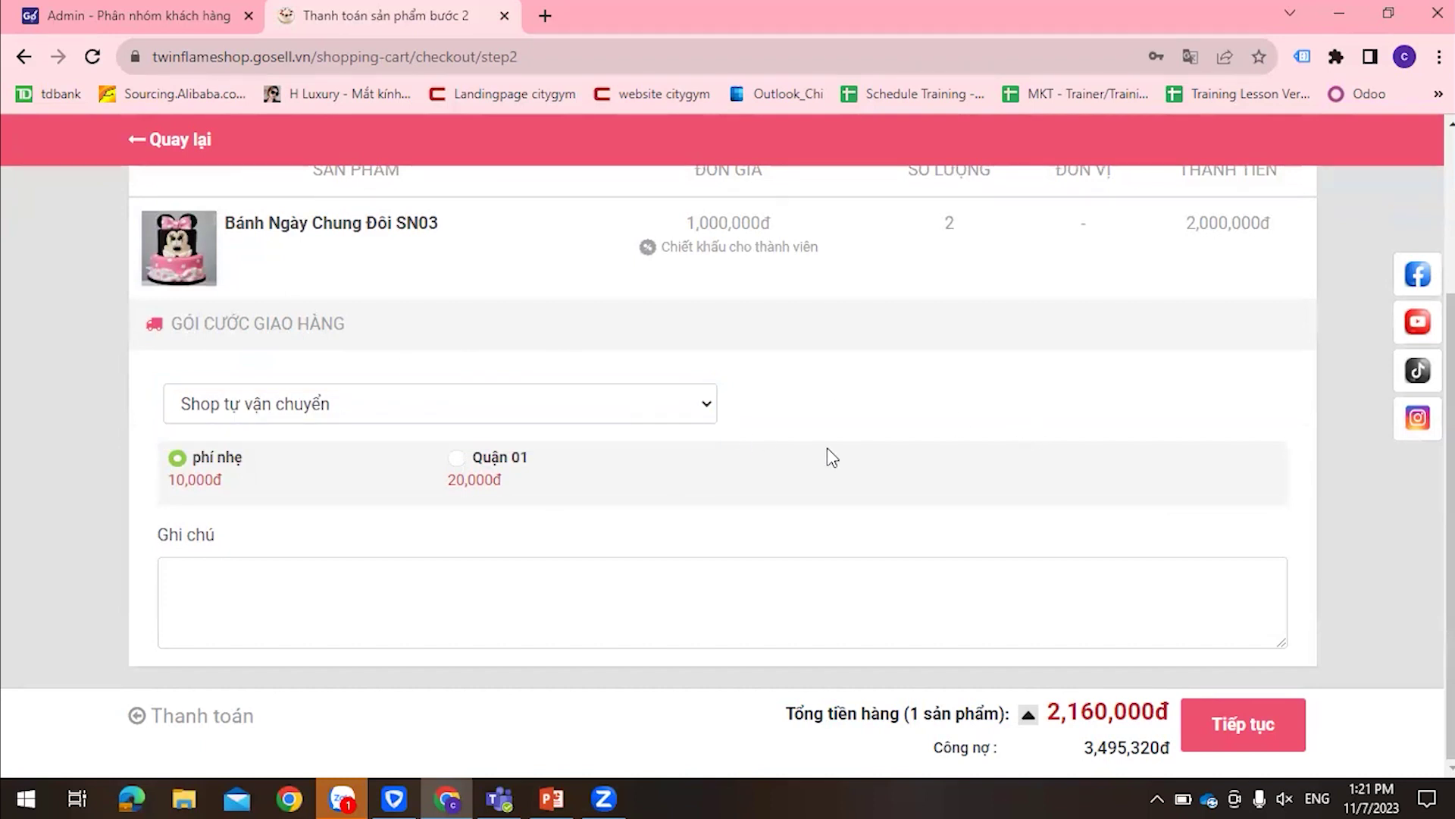
{"action": "left_click", "coordinate": [1243, 723]}
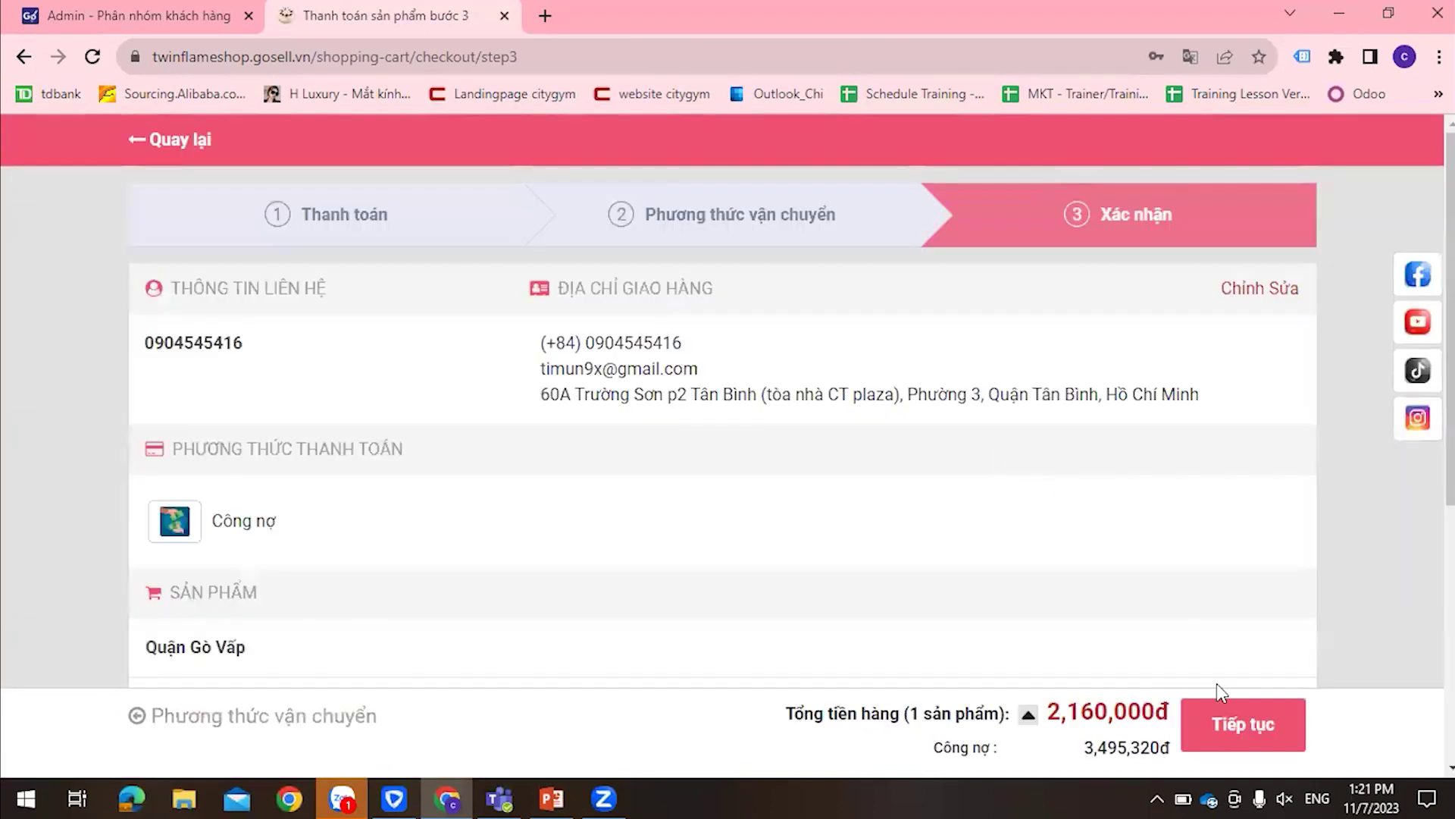
{"action": "scroll", "coordinate": [1216, 692], "scroll_direction": "down", "scroll_amount": 4}
Place the storefront order, then return to the Admin customer groups tab
{"action": "left_click", "coordinate": [1220, 705]}
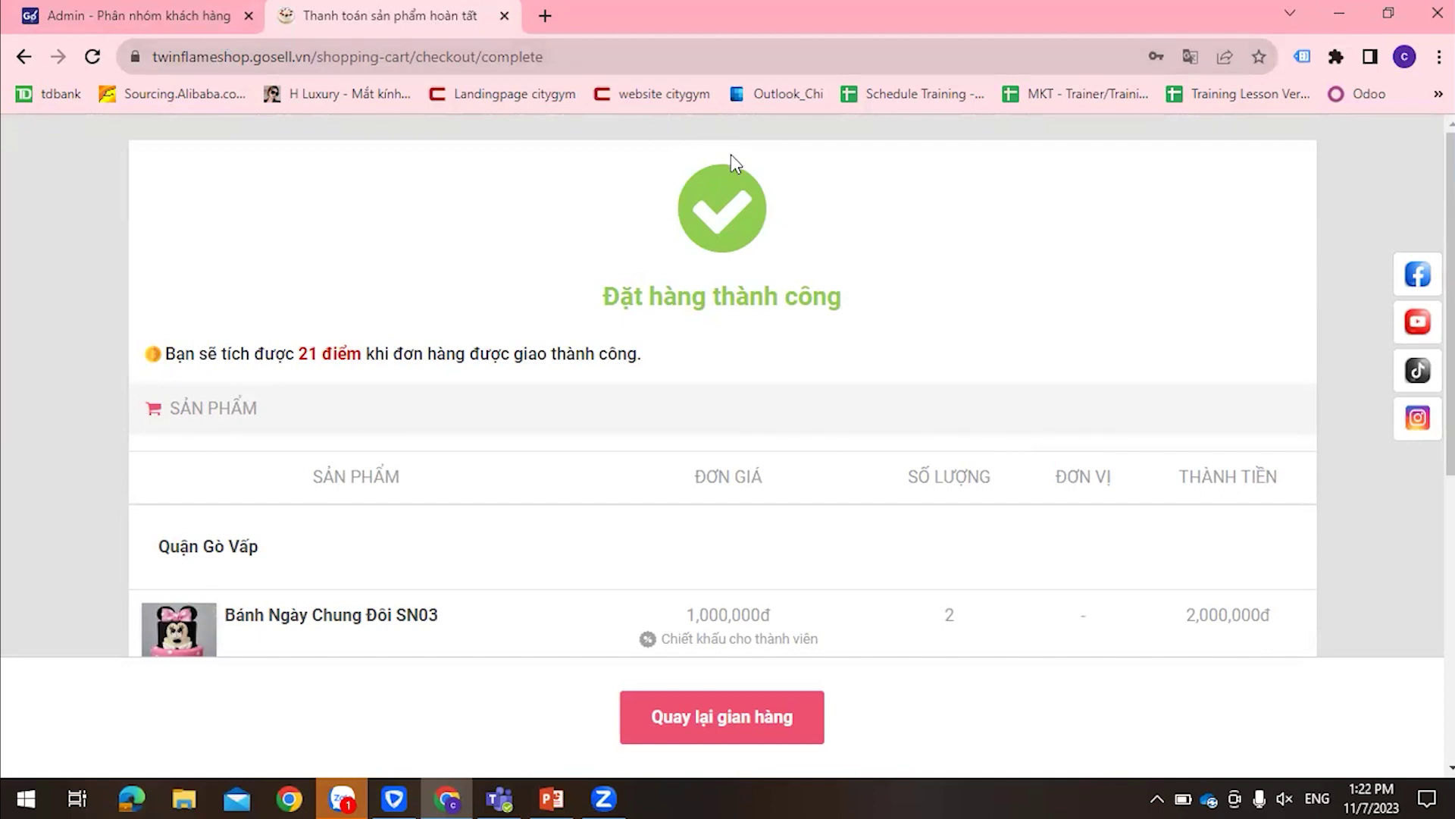
{"action": "left_click", "coordinate": [111, 10]}
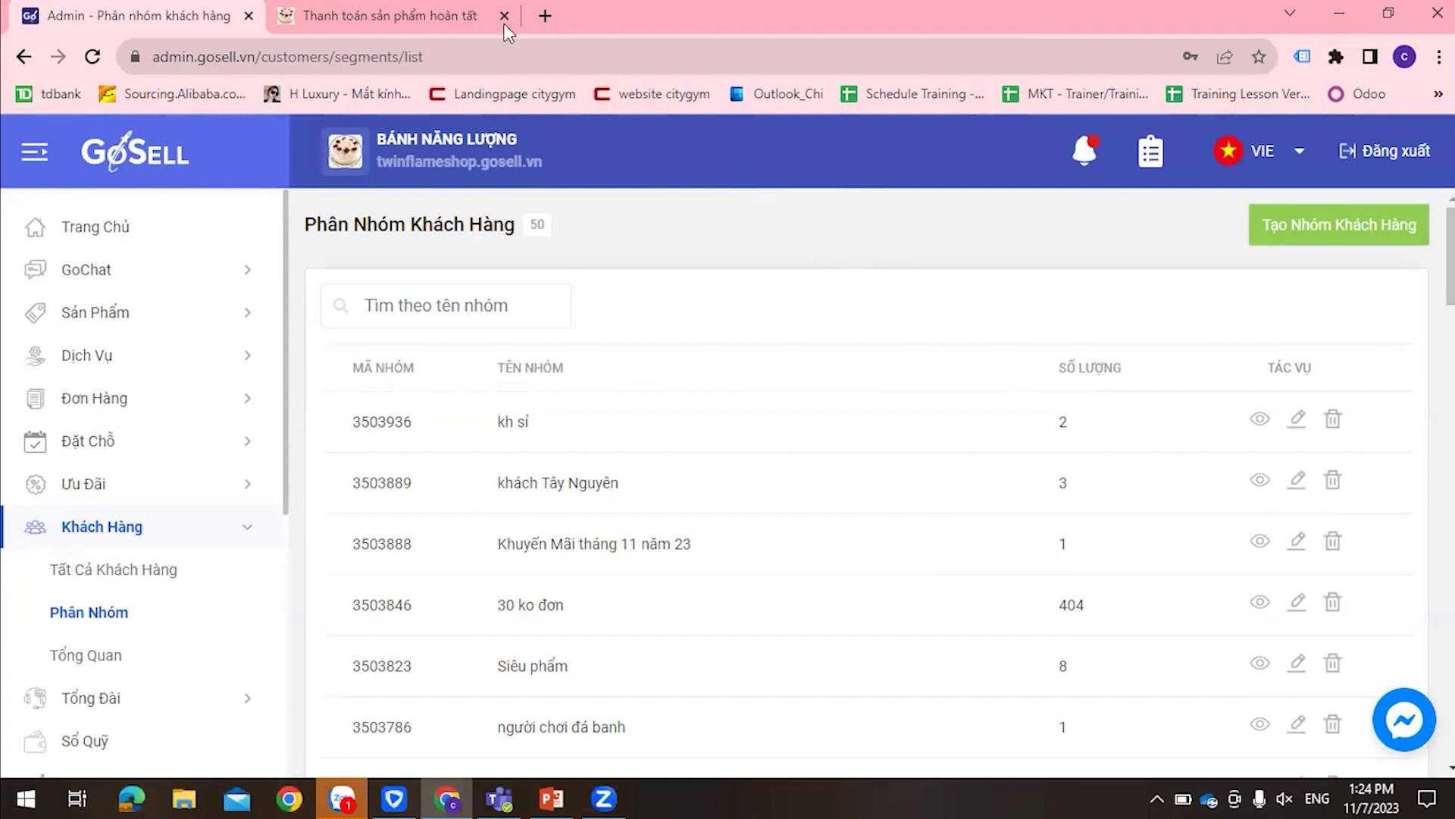
Open order 66379216 from the Đơn Hàng list
{"action": "left_click", "coordinate": [118, 417]}
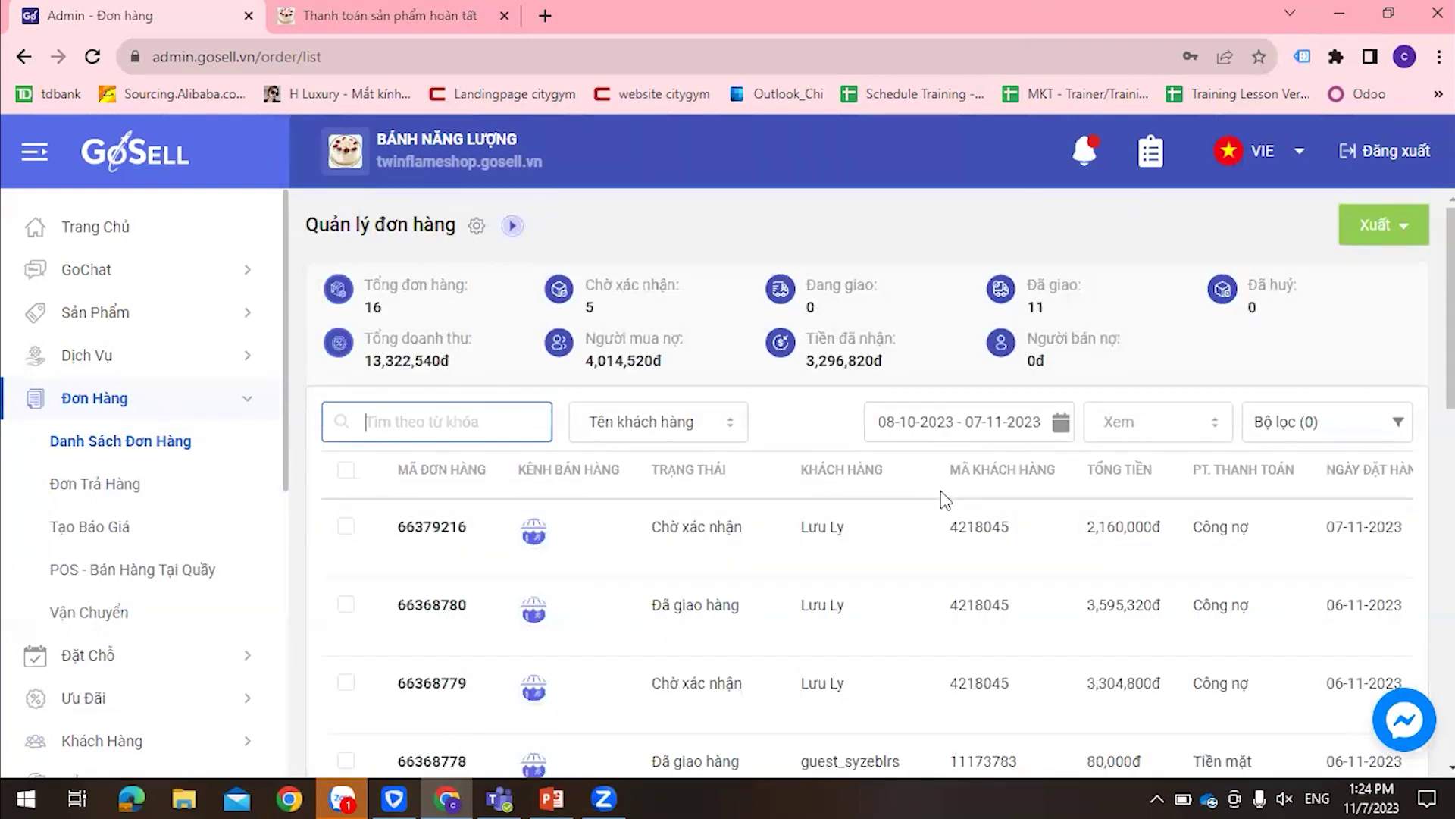
{"action": "left_click", "coordinate": [712, 531]}
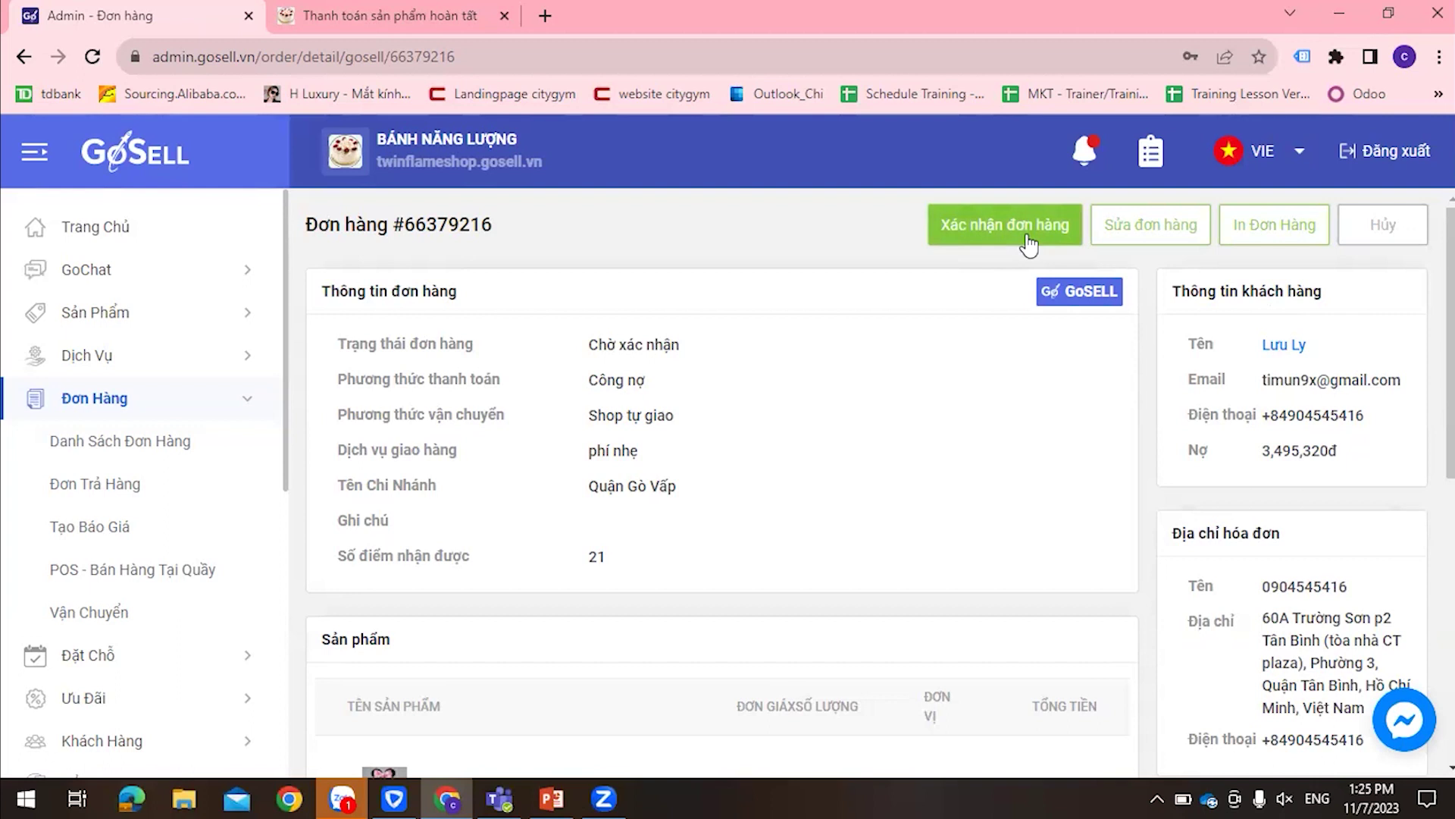
Confirm order #66379216, ship both cakes, and mark it delivered
{"action": "left_click", "coordinate": [1028, 243]}
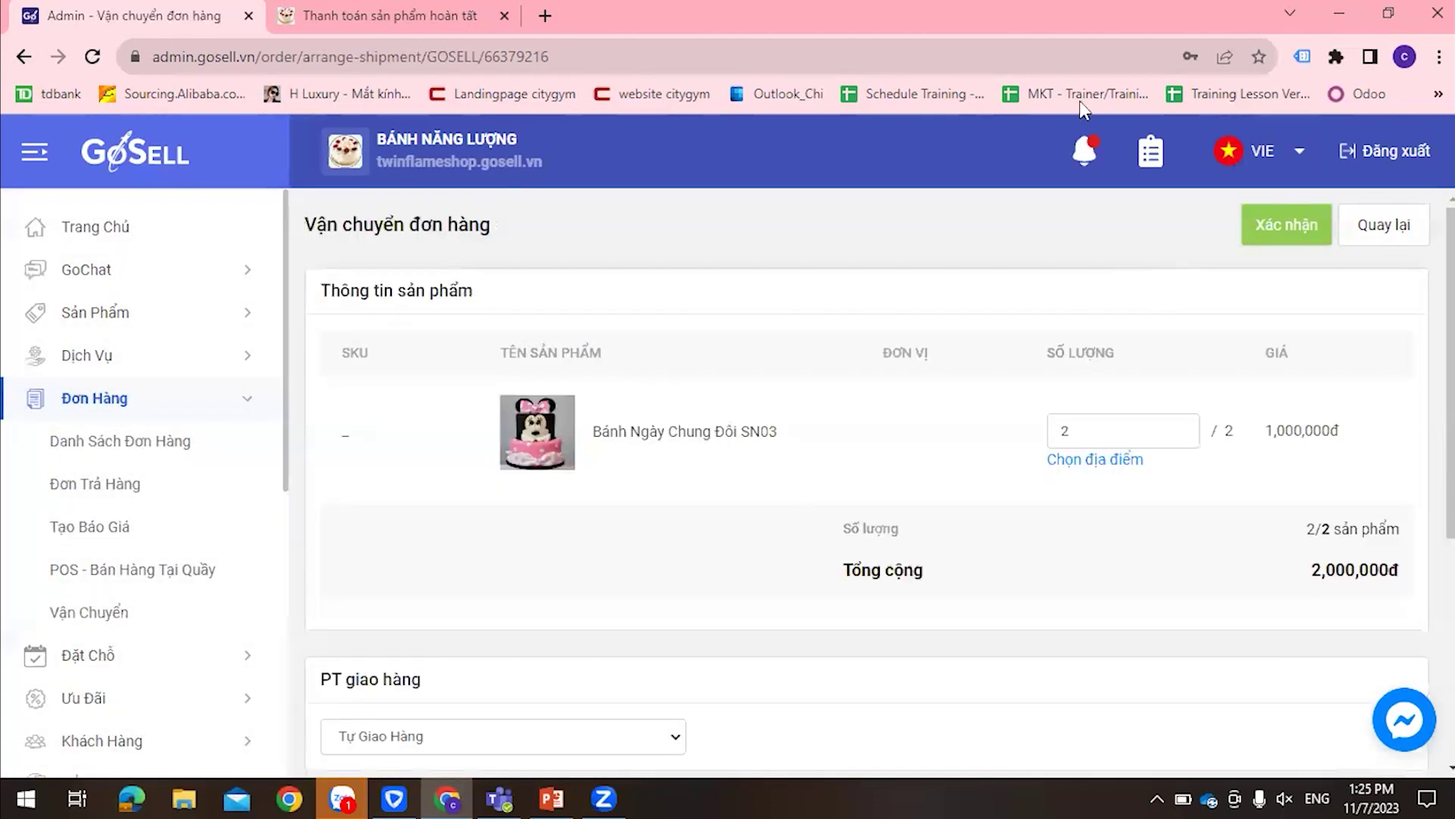
{"action": "left_click", "coordinate": [1313, 225]}
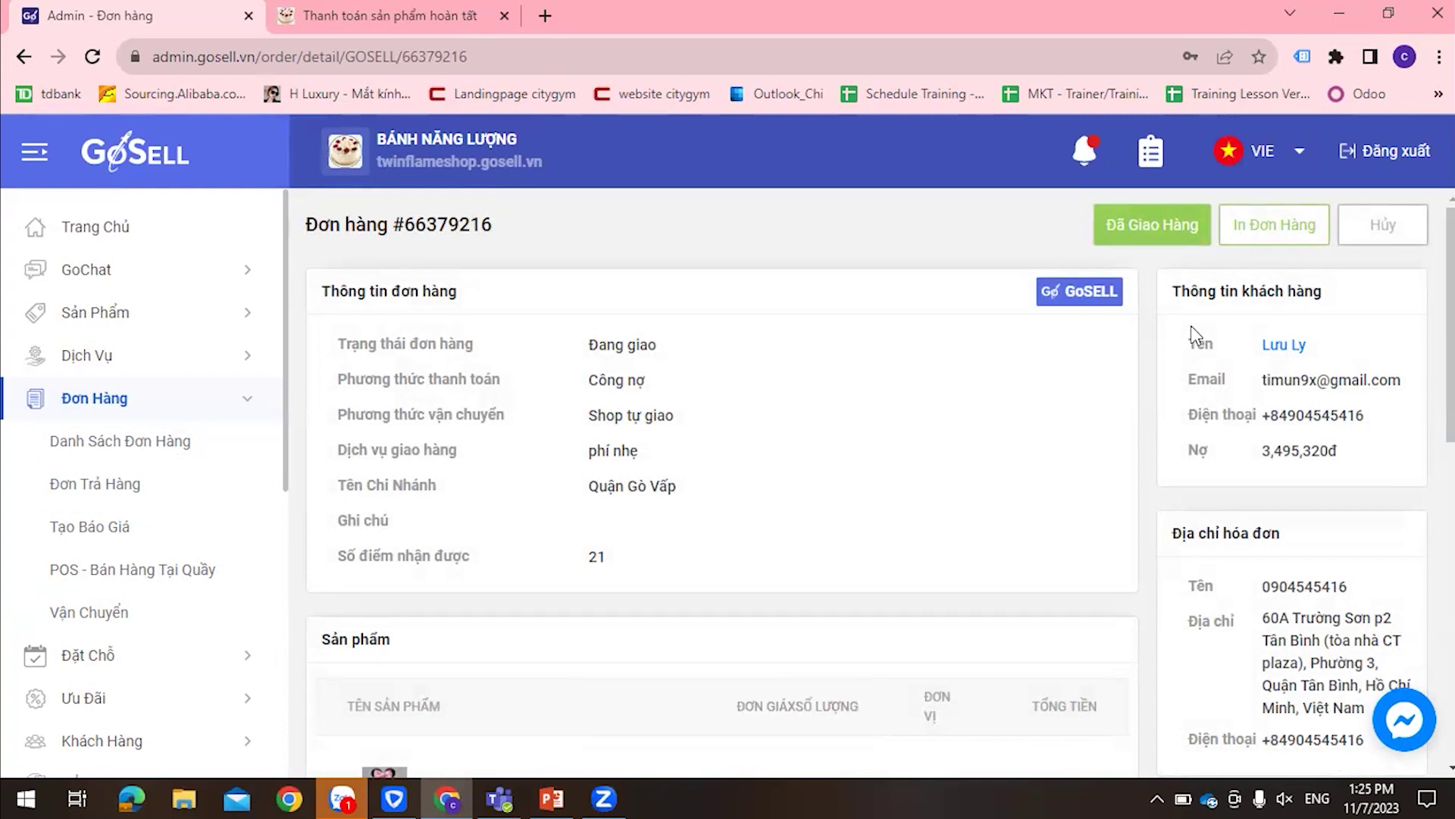
{"action": "left_click", "coordinate": [1158, 225]}
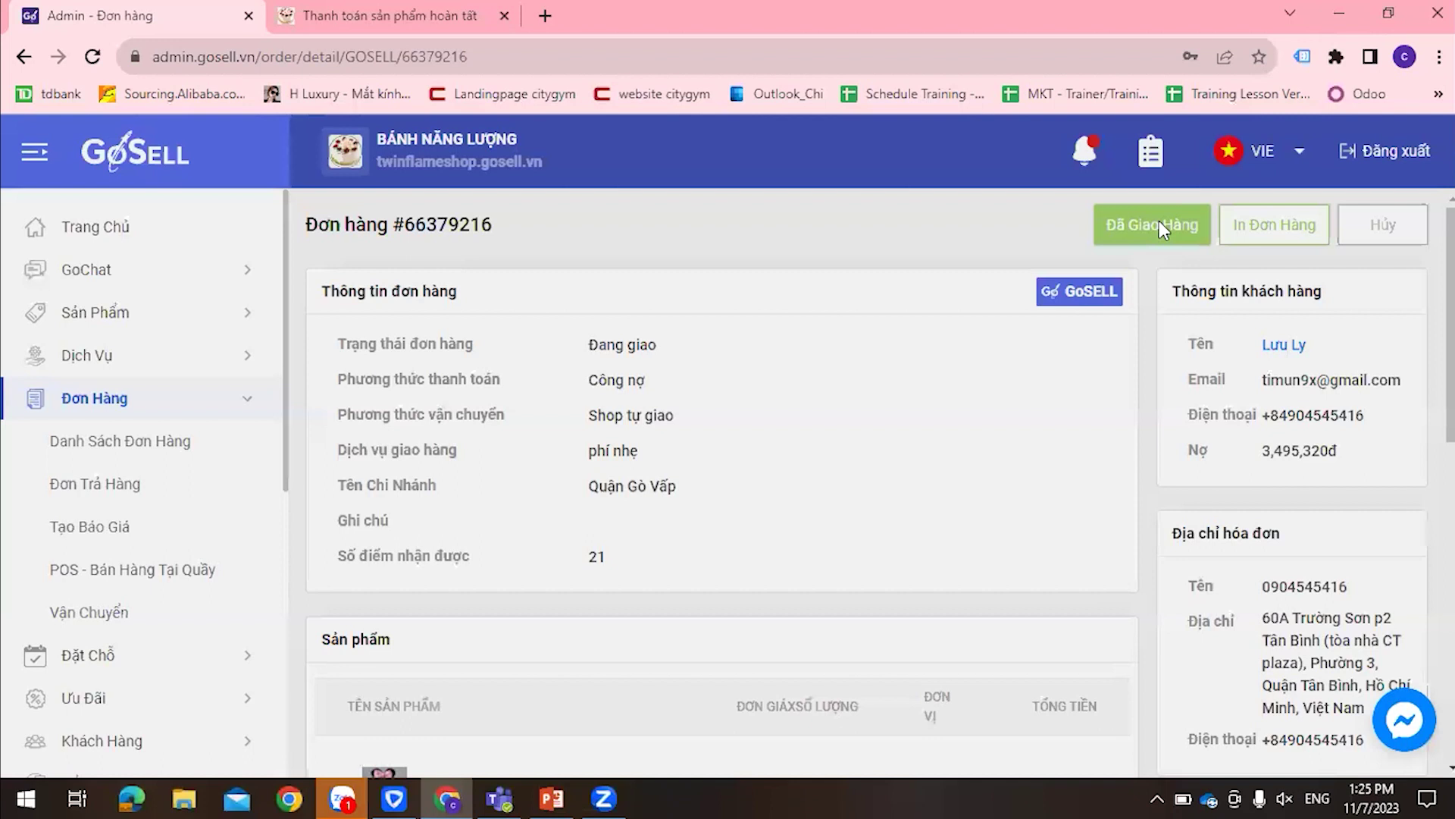
{"action": "left_click", "coordinate": [834, 524]}
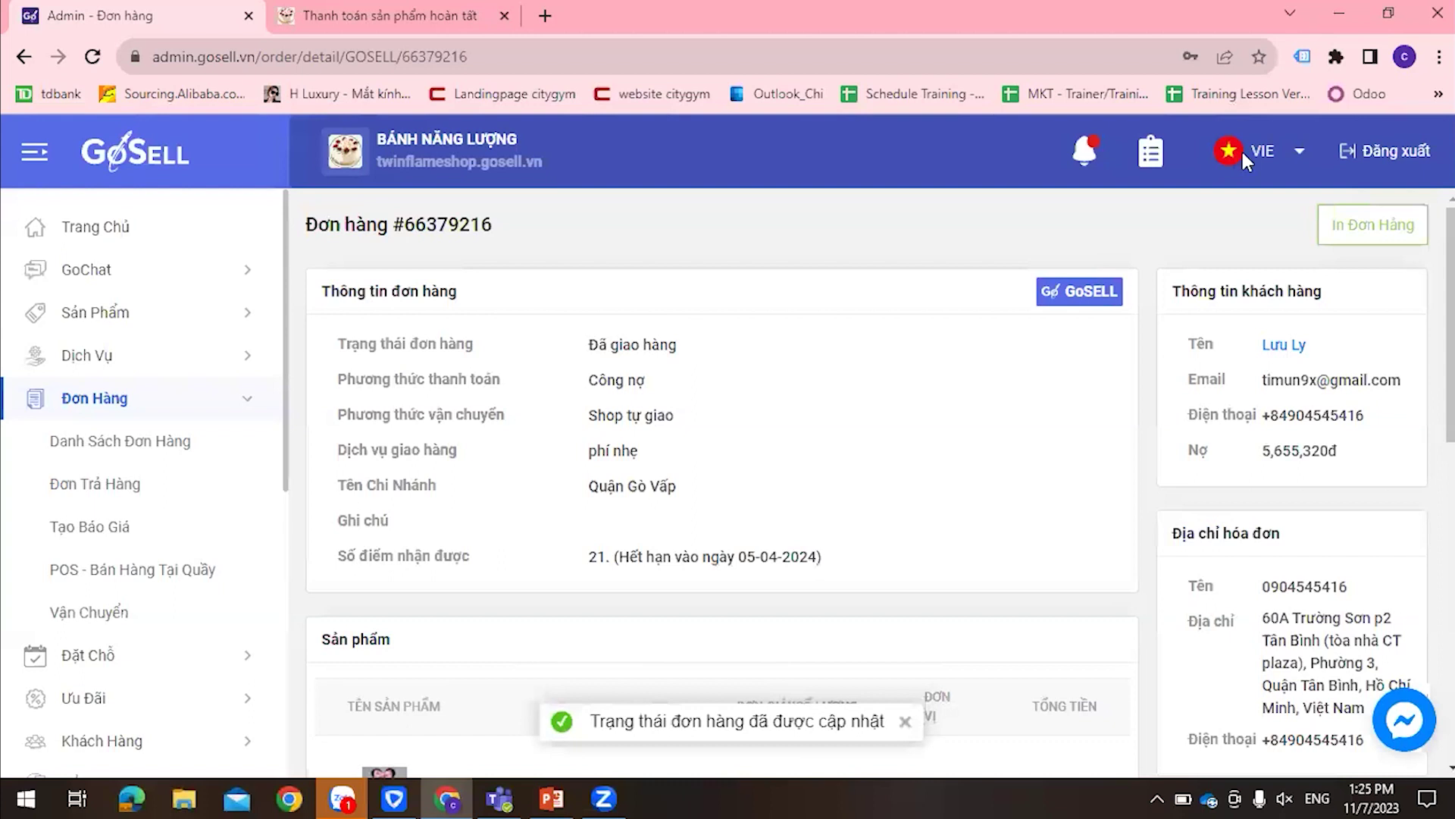
Review the order's 2,160,000đ unpaid balance and launch the POS sales screen
{"action": "scroll", "coordinate": [816, 436], "scroll_direction": "down", "scroll_amount": 7}
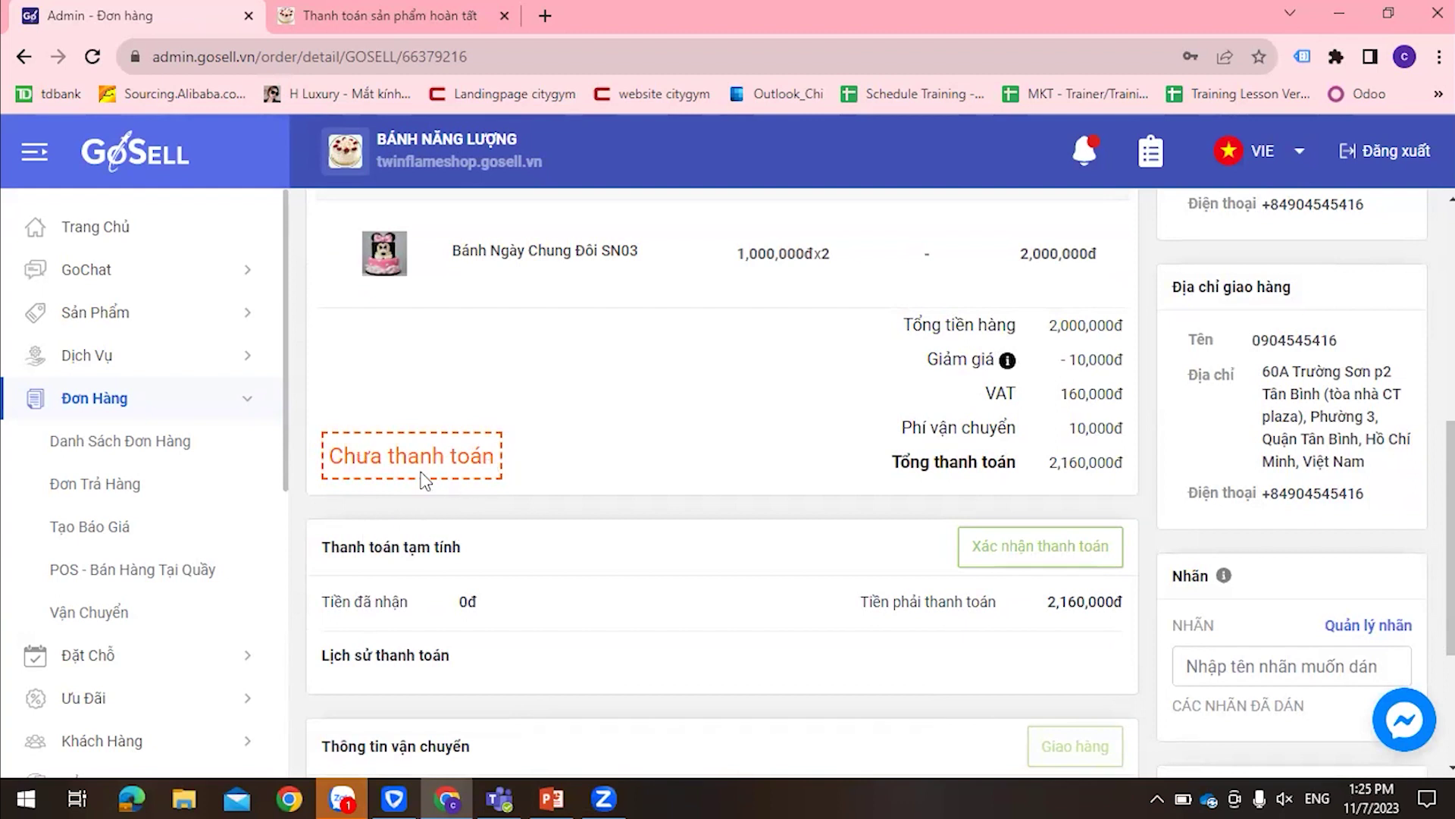
{"action": "scroll", "coordinate": [1080, 501], "scroll_direction": "down", "scroll_amount": 3}
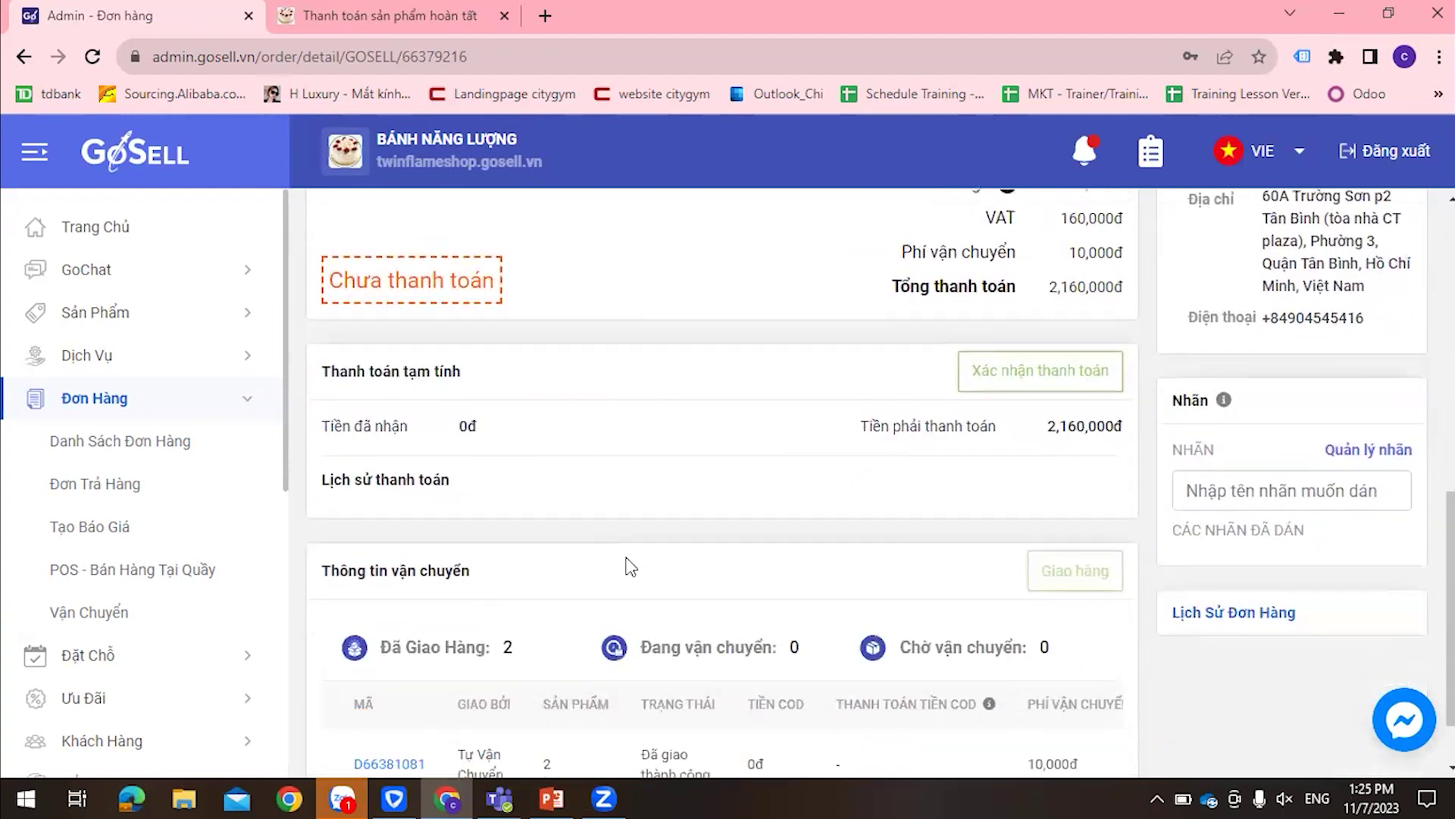
{"action": "scroll", "coordinate": [932, 681], "scroll_direction": "up", "scroll_amount": 10}
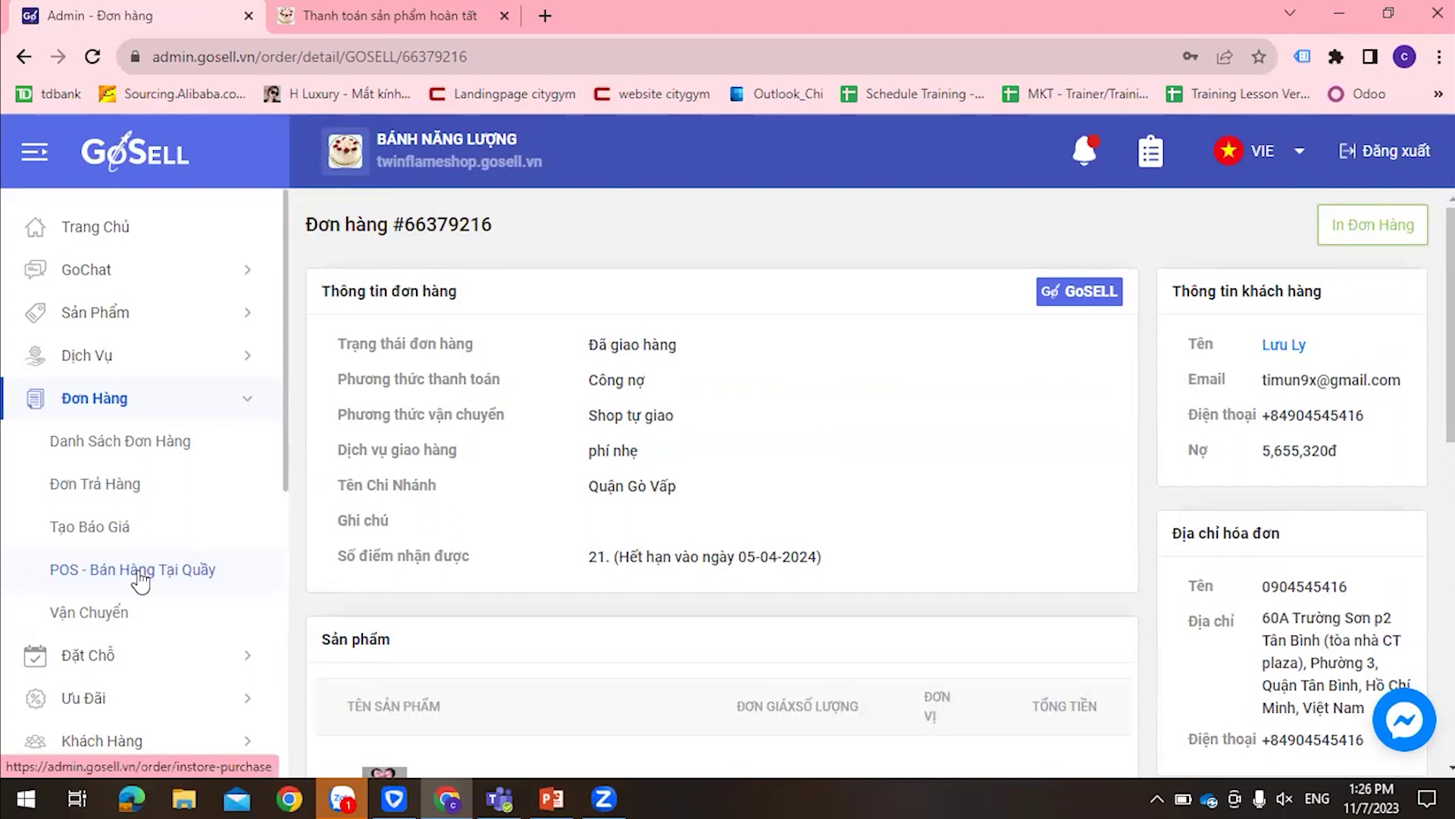
{"action": "left_click", "coordinate": [137, 581]}
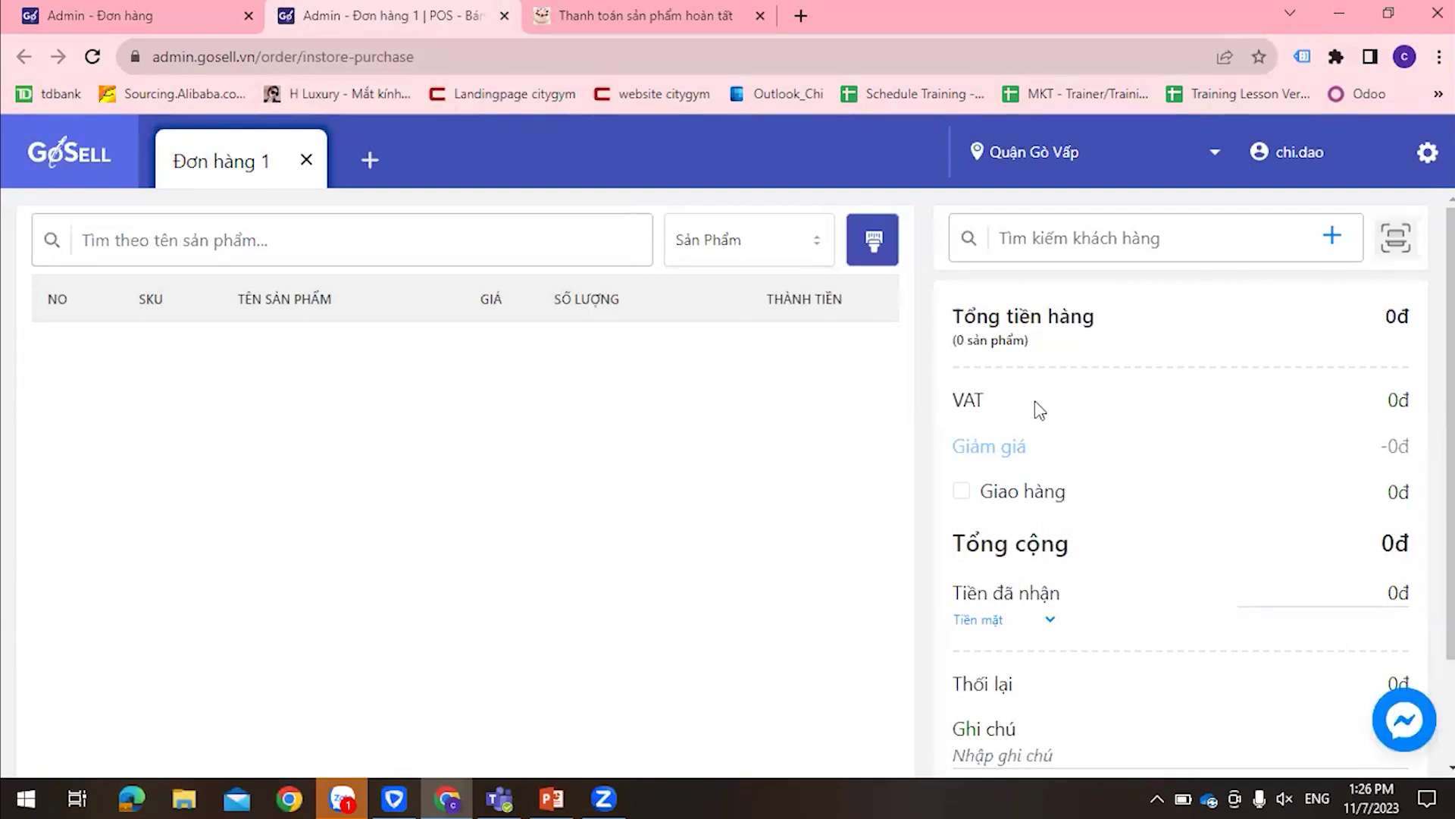
Switch to the POS tab showing an empty Đơn hàng 1 at Quận Gò Vấp
{"action": "left_click", "coordinate": [196, 10]}
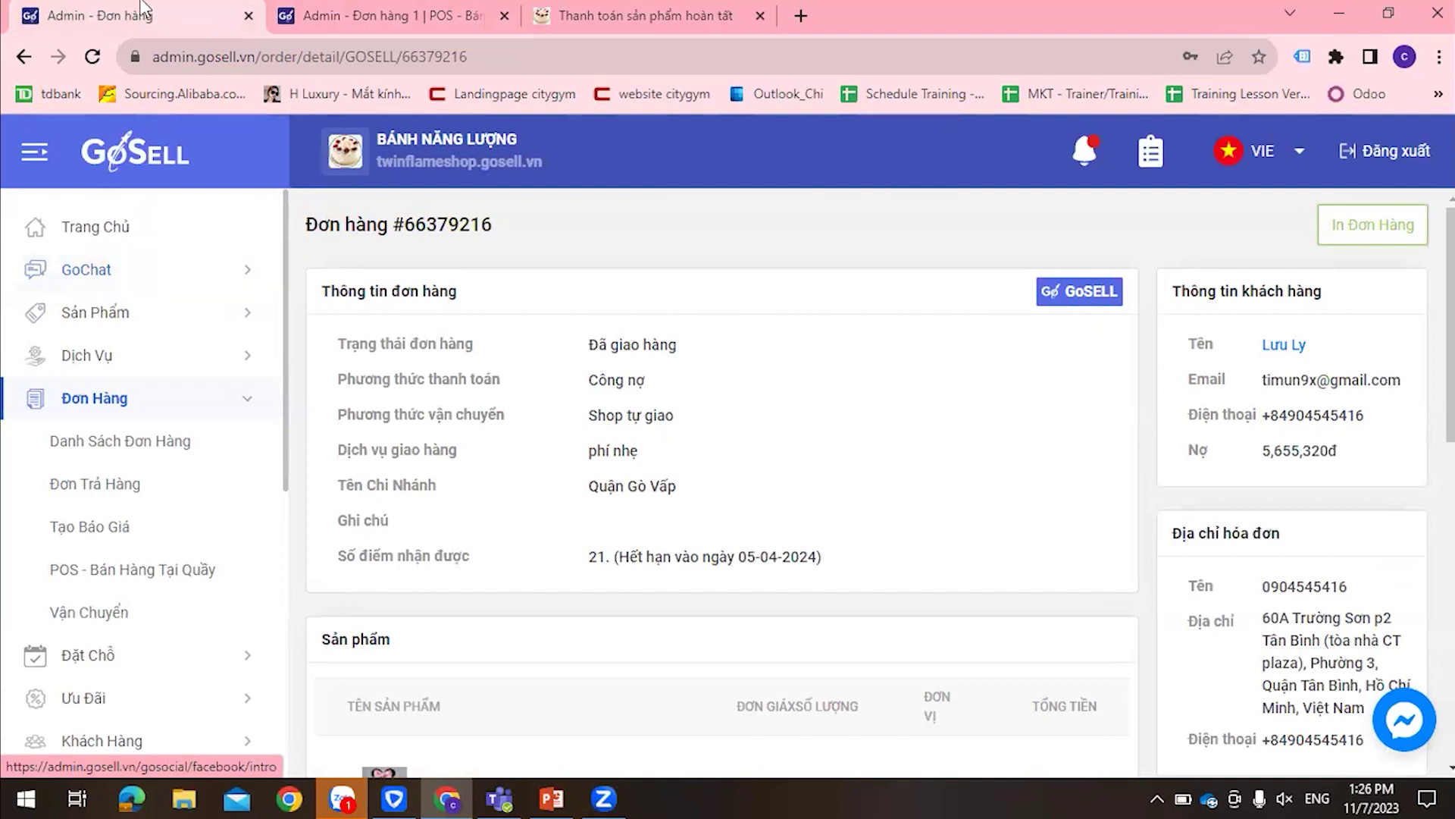
{"action": "left_click", "coordinate": [372, 15]}
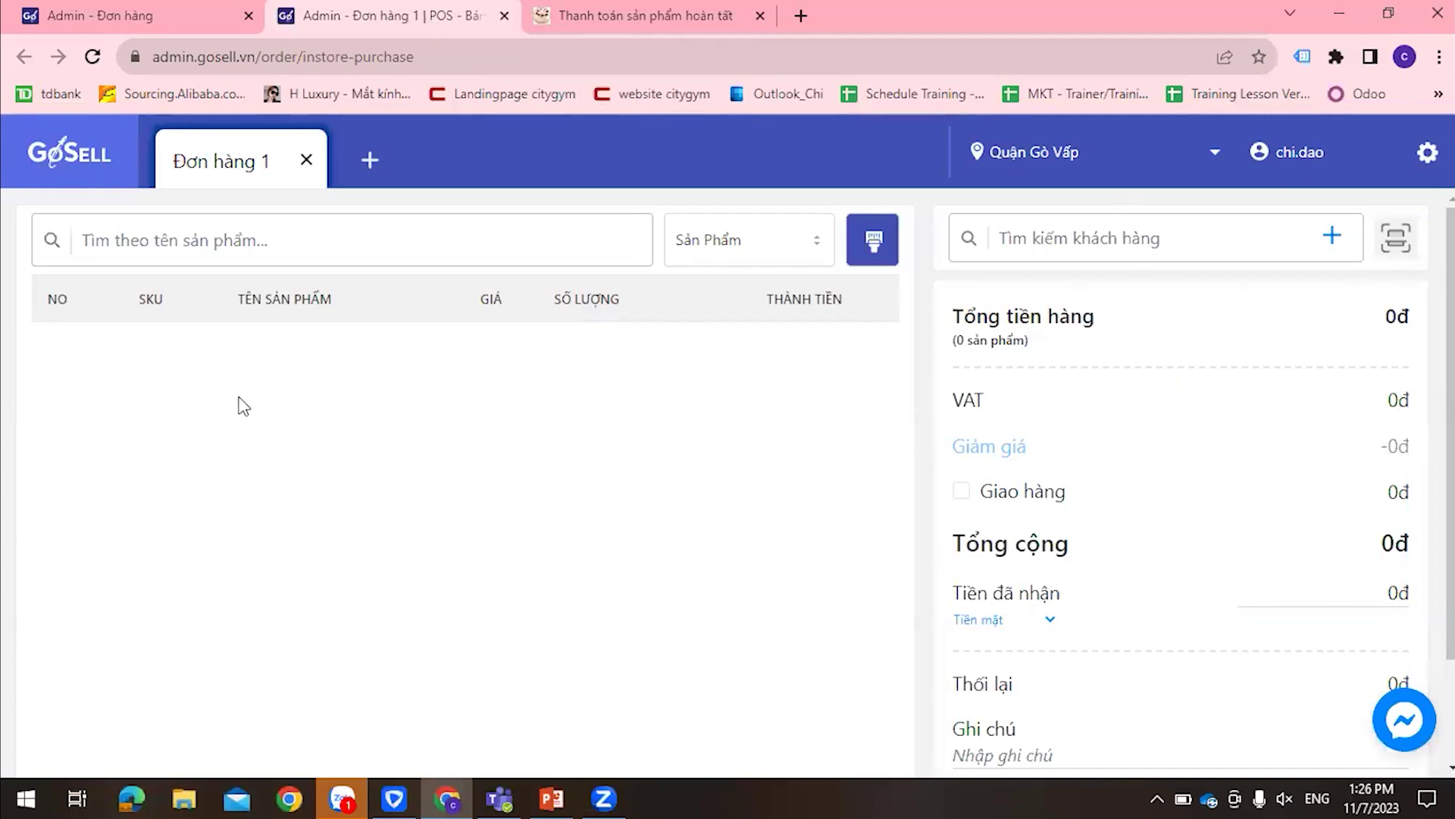
Search 'banhs' and add one Bánh kem Pháp đậu phong at 260,000đ
{"action": "left_click", "coordinate": [722, 473]}
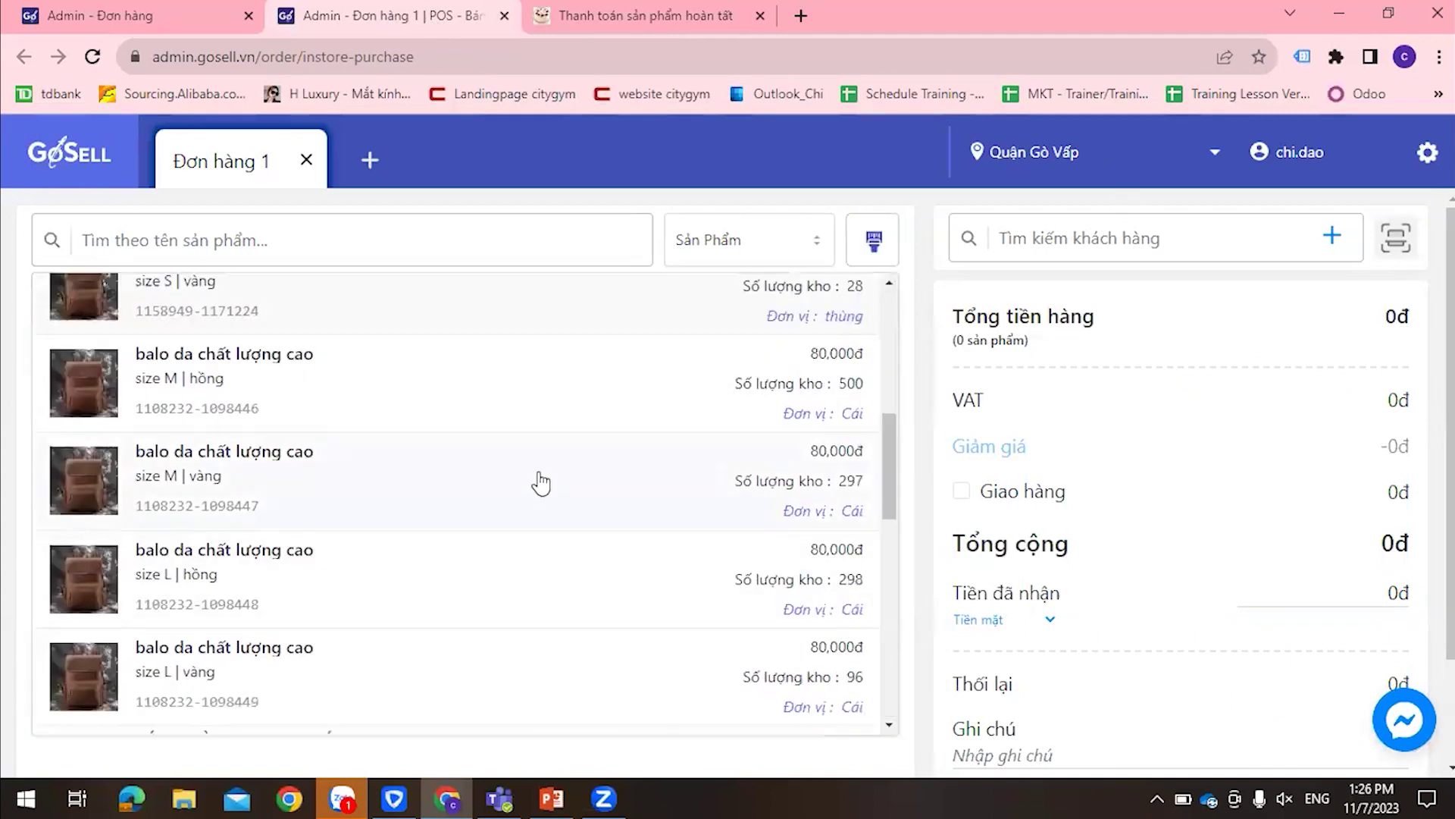
{"action": "type", "text": "banhs"}
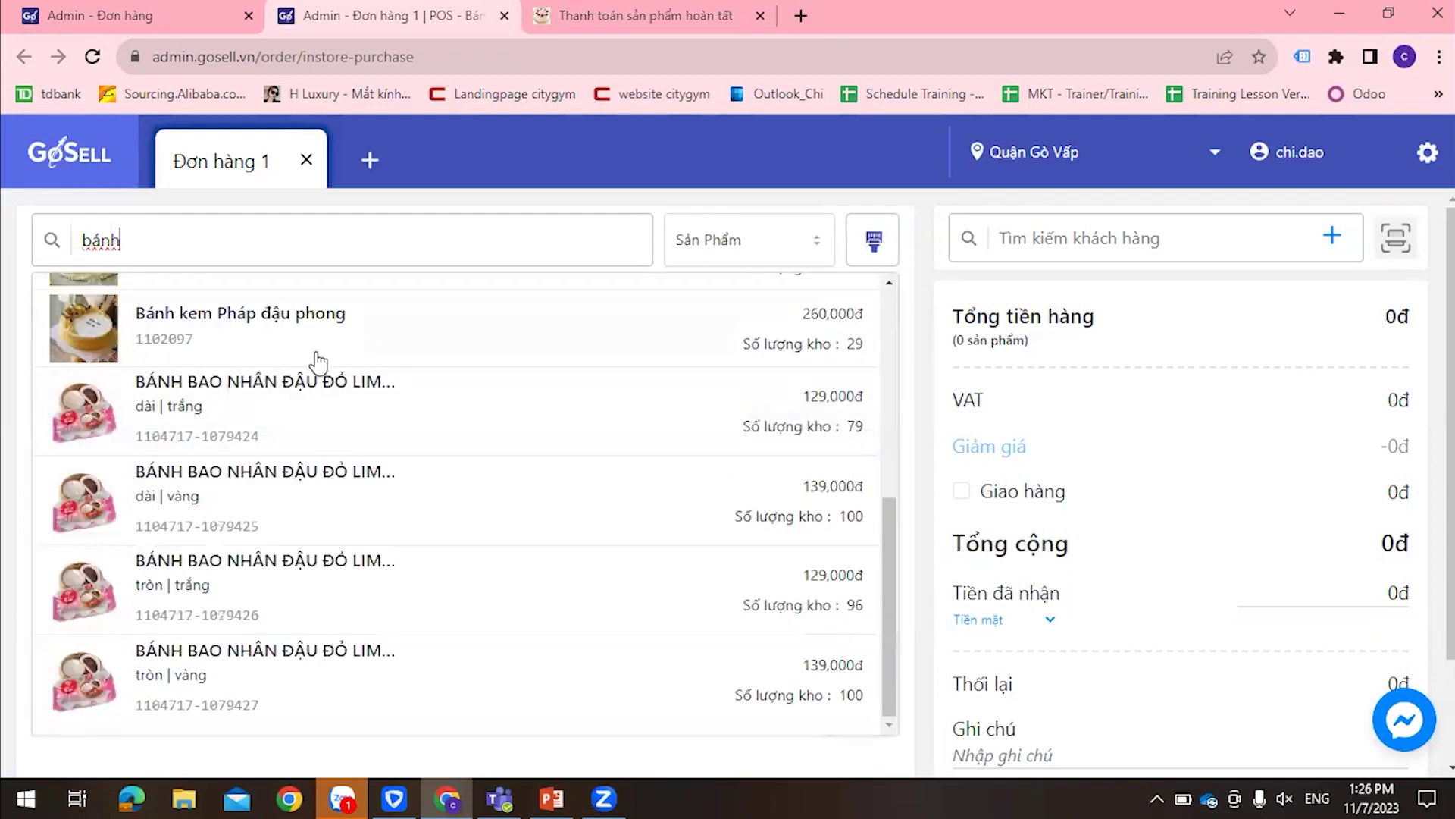
{"action": "left_click", "coordinate": [318, 351]}
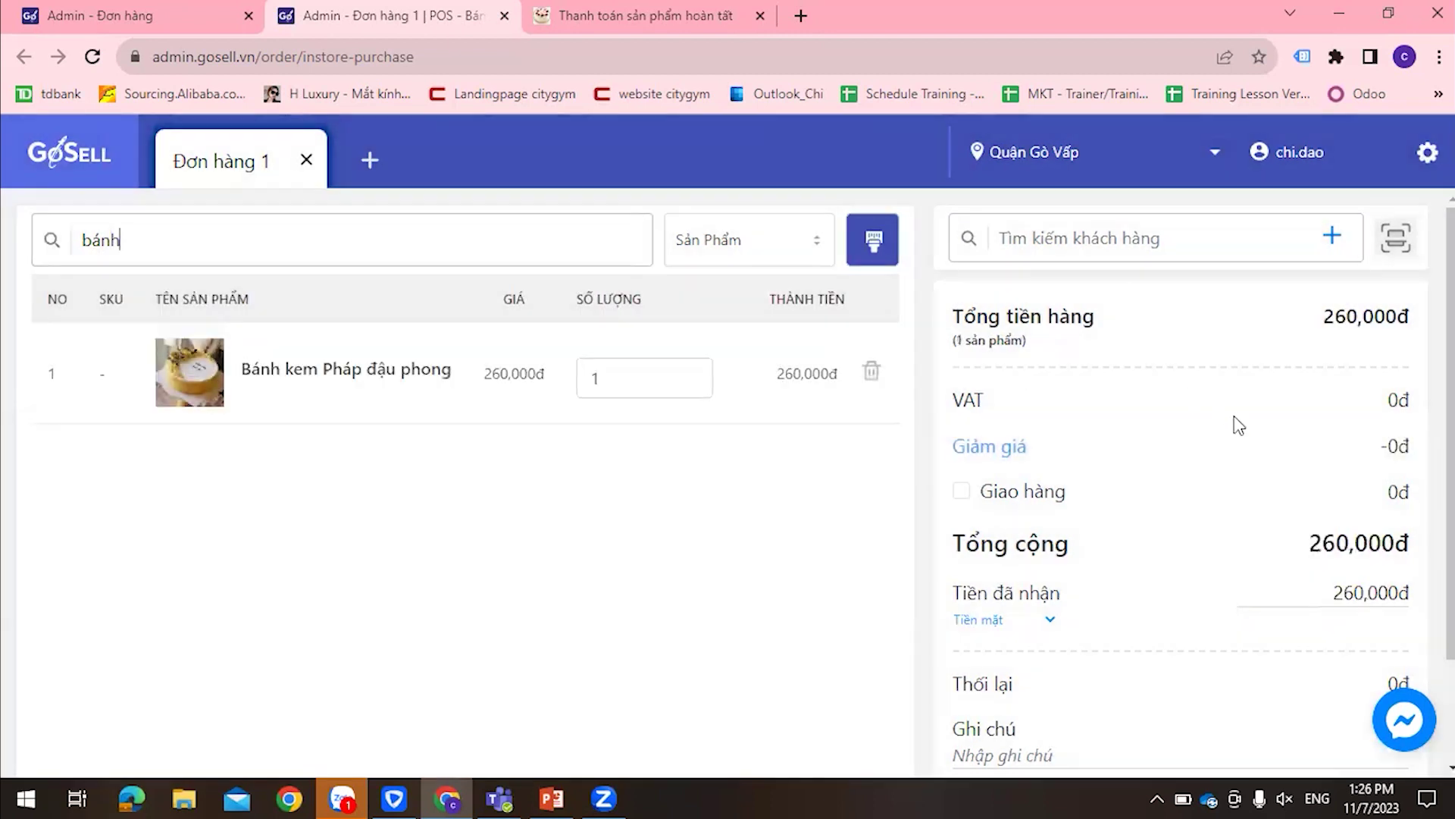
{"action": "left_click", "coordinate": [1116, 235]}
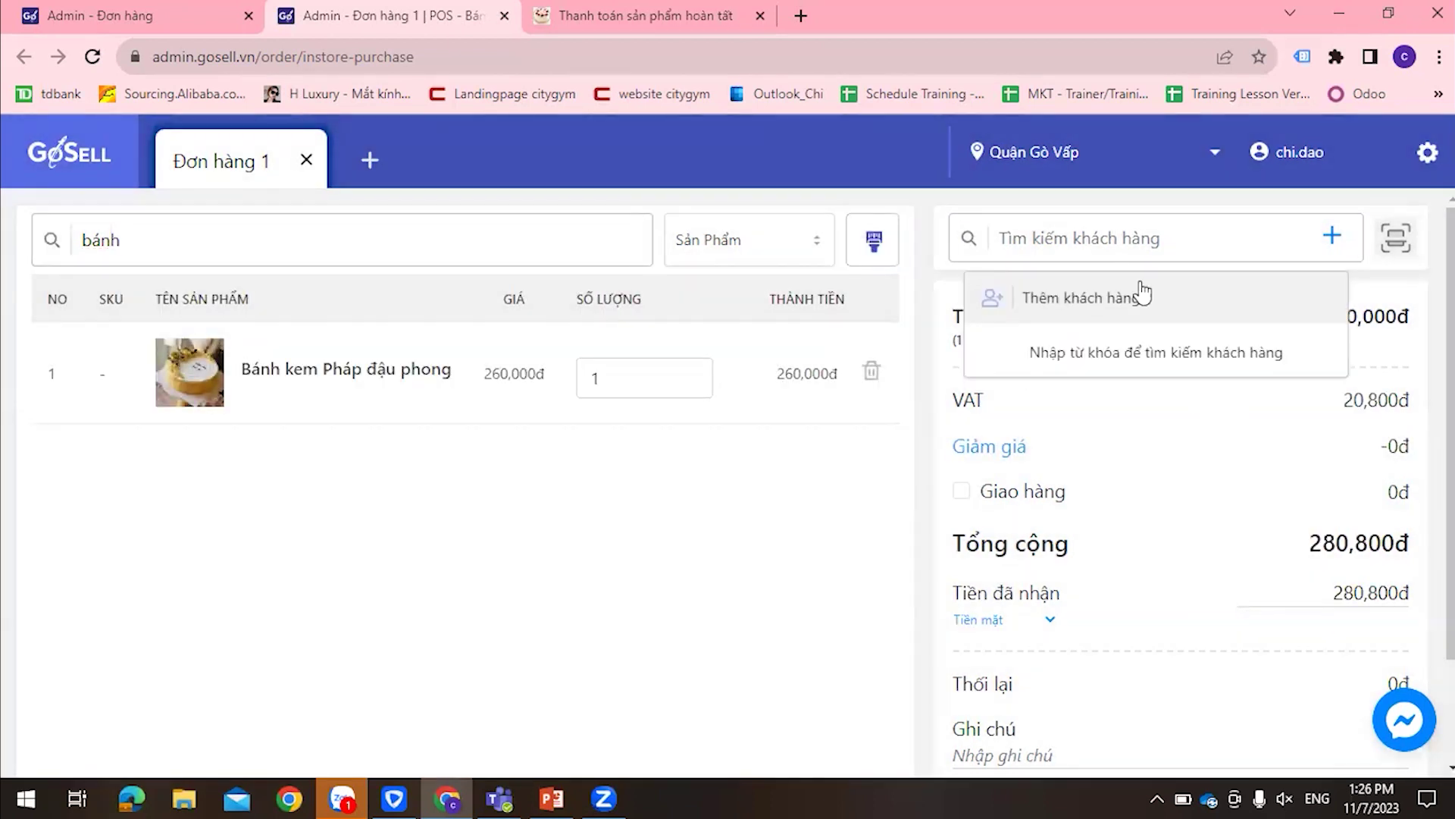
{"action": "left_click", "coordinate": [1215, 453]}
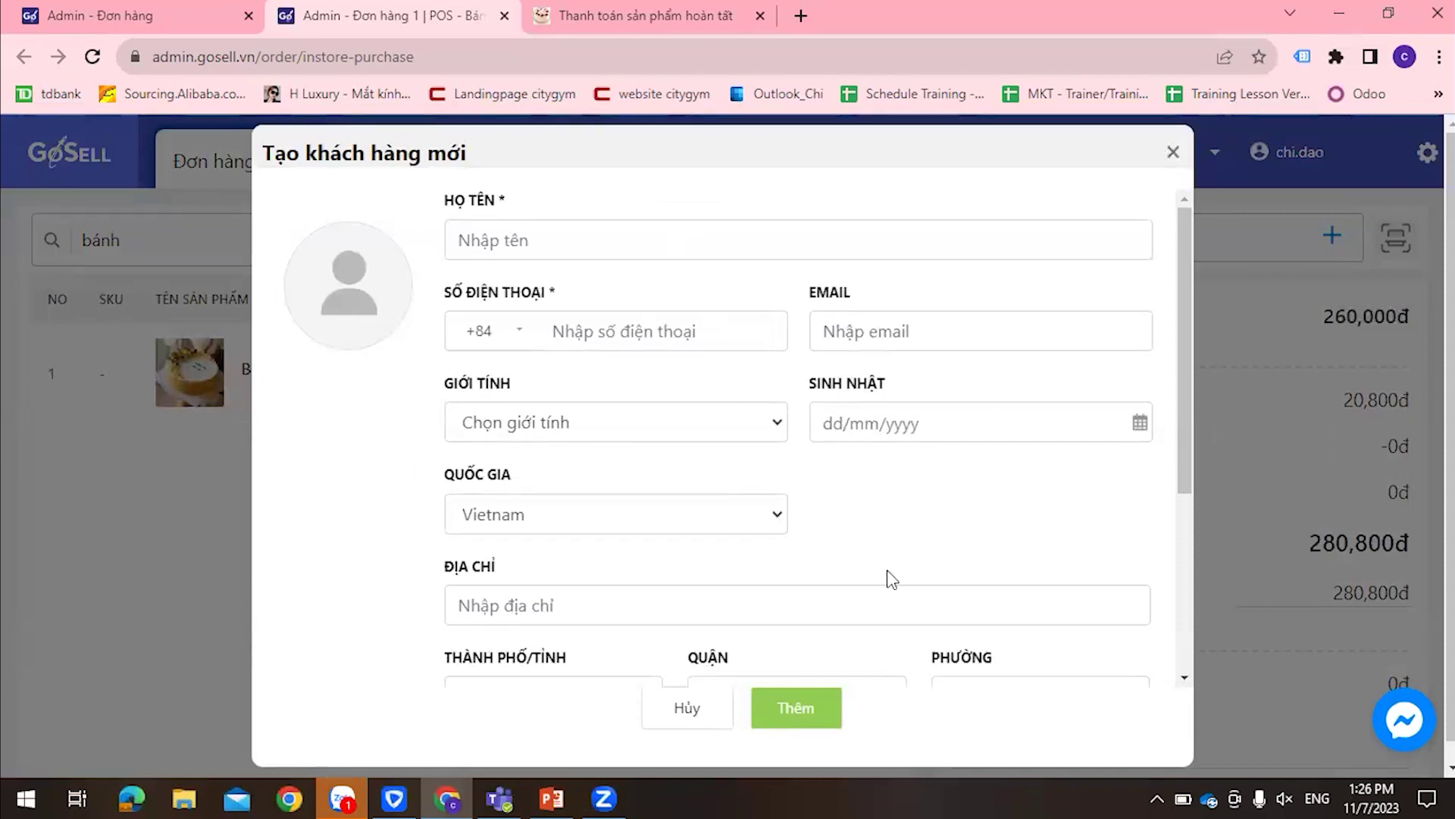
{"action": "left_click", "coordinate": [1174, 152]}
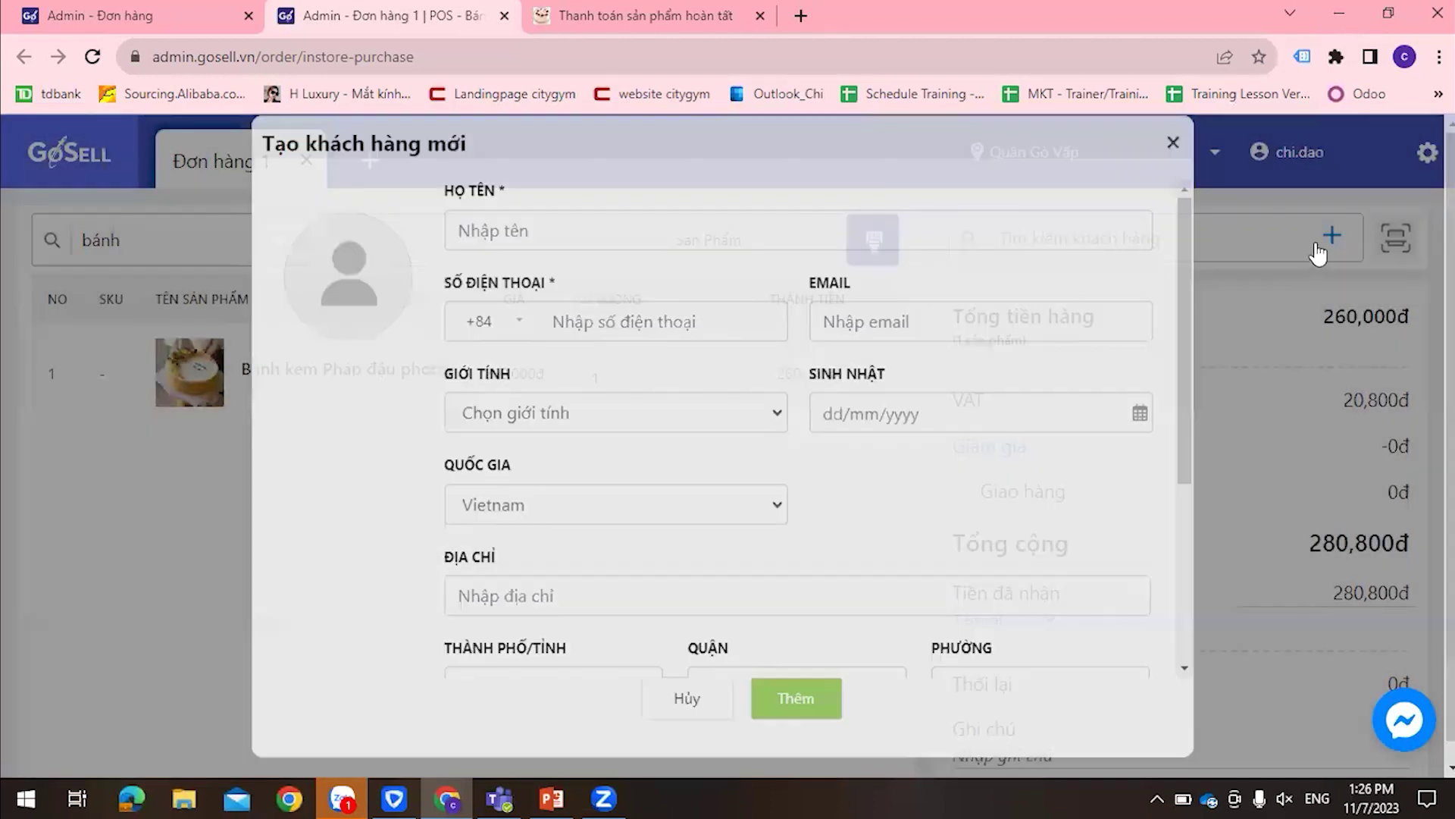
{"action": "left_click", "coordinate": [1332, 237]}
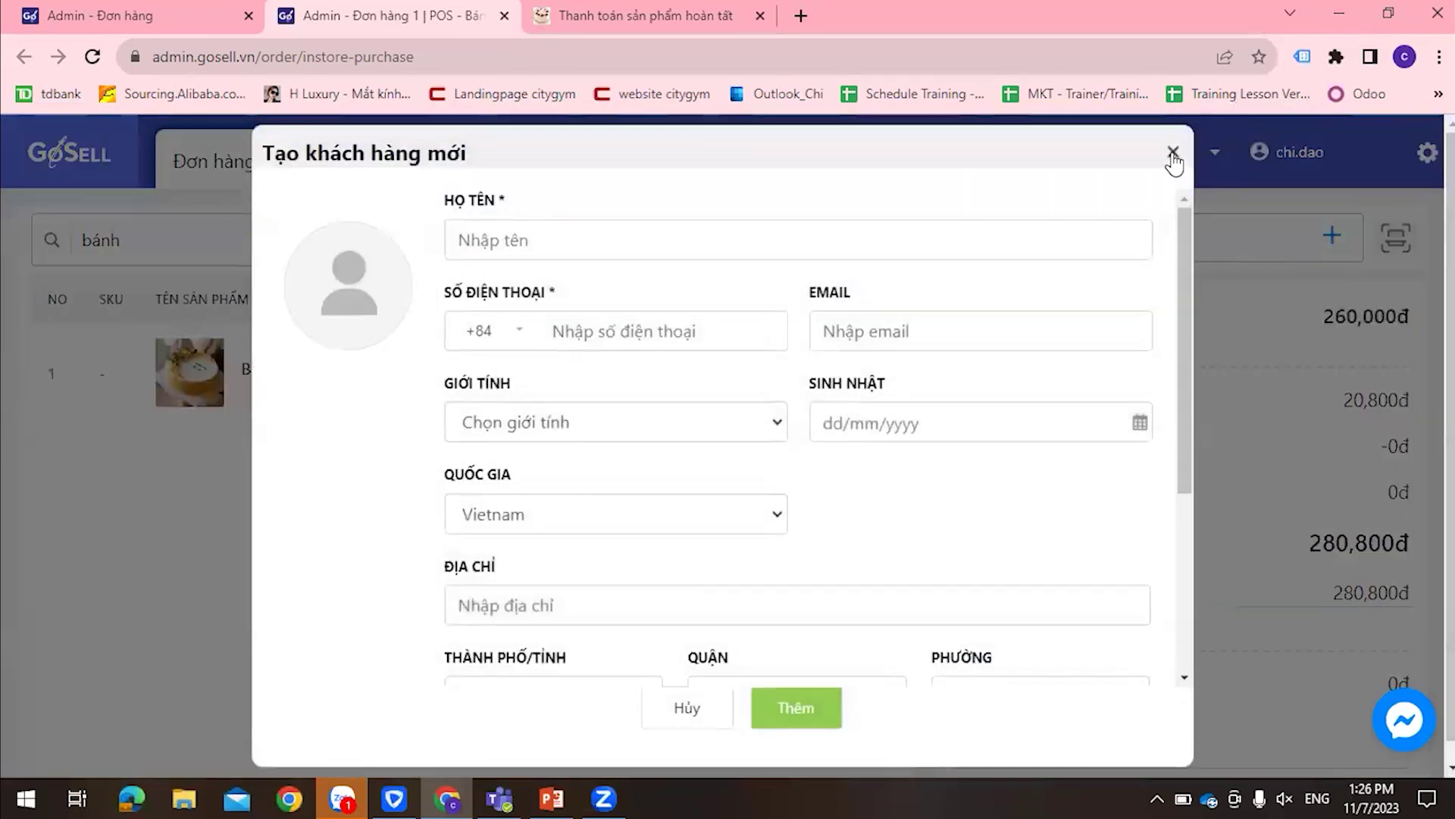
{"action": "left_click", "coordinate": [1173, 150]}
{"action": "left_click", "coordinate": [1203, 257]}
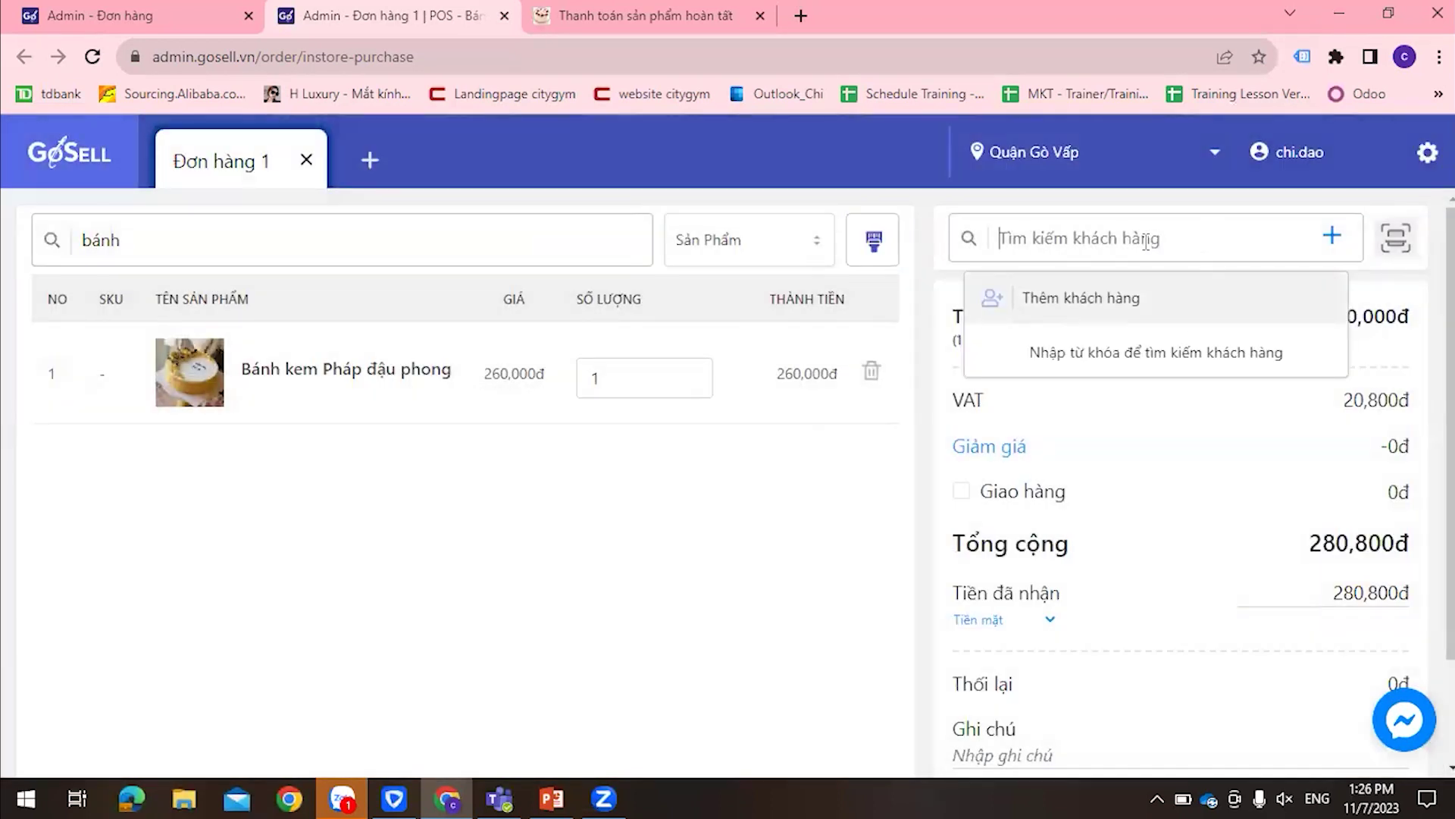
{"action": "type", "text": "chi"}
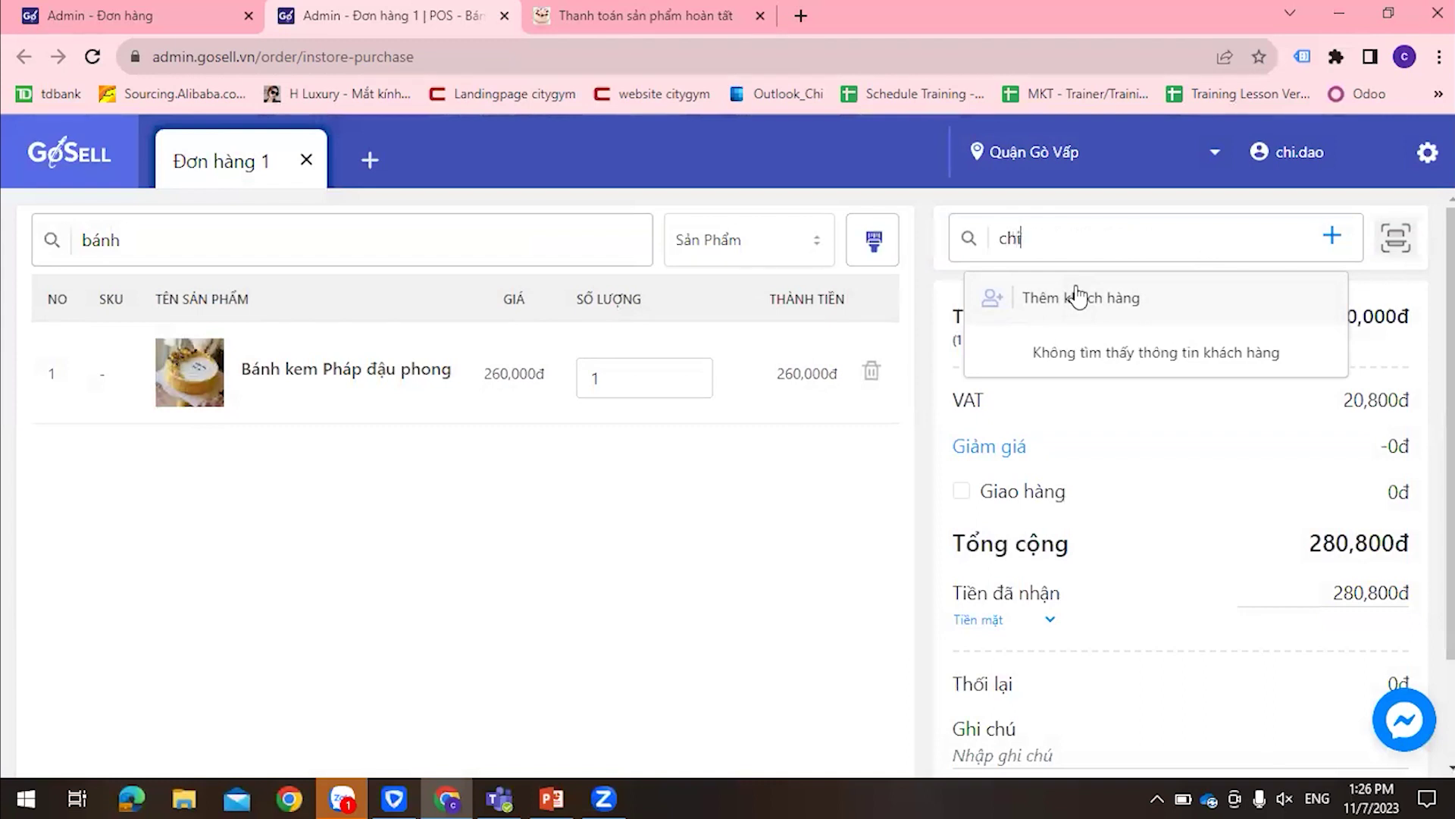
{"action": "left_click", "coordinate": [1098, 488]}
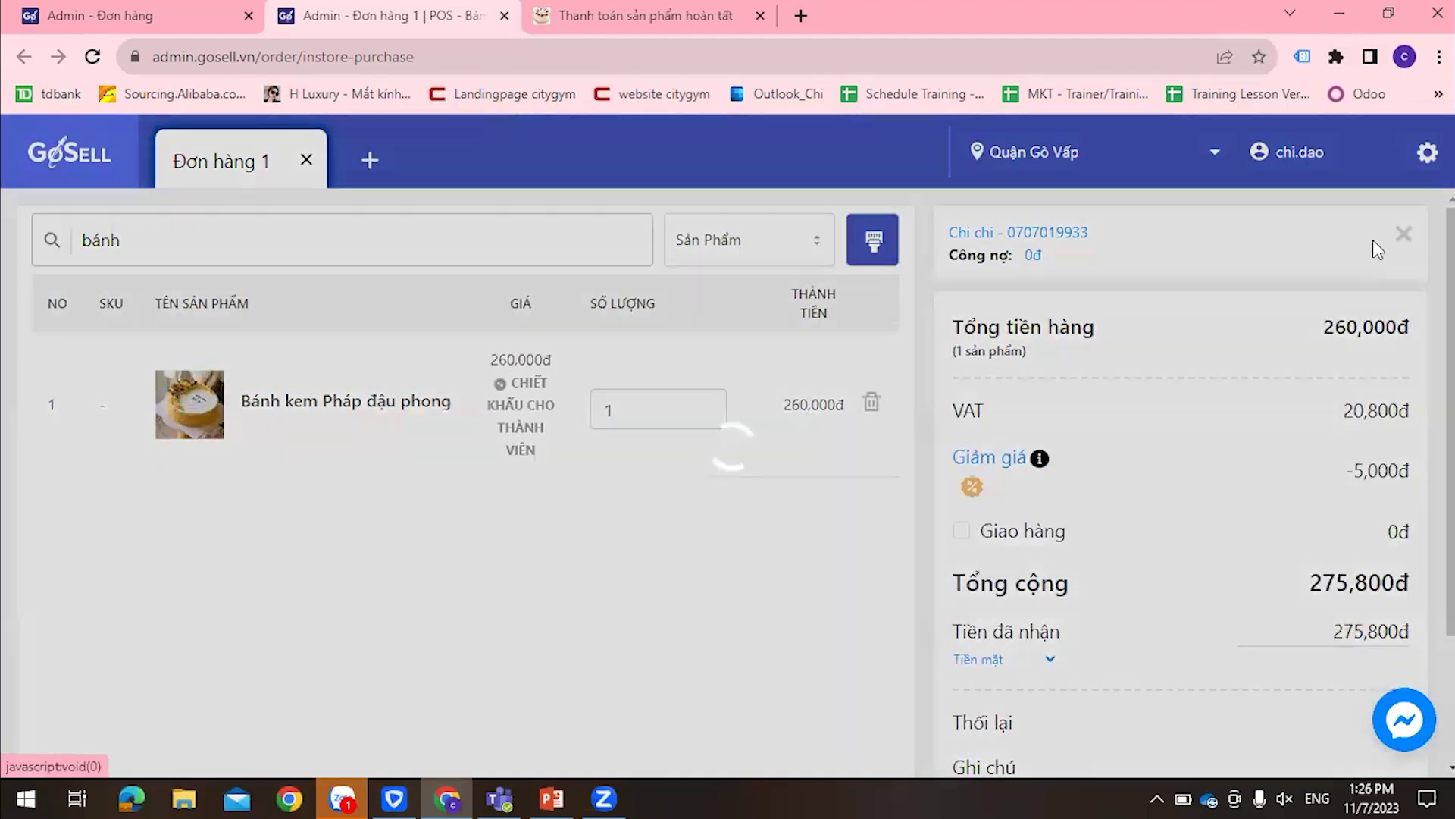
{"action": "left_click", "coordinate": [1402, 234]}
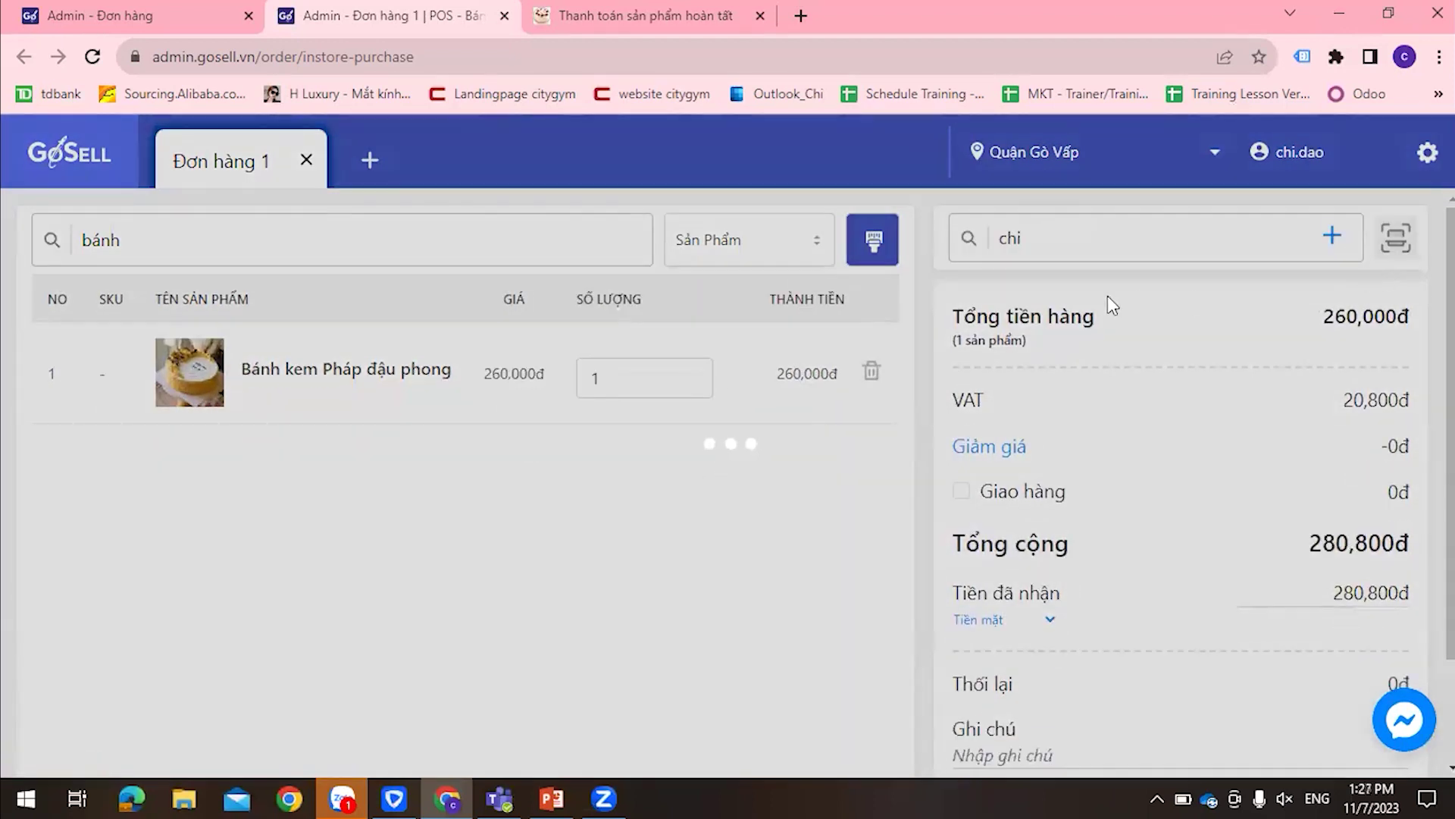
{"action": "left_click", "coordinate": [1023, 237]}
{"action": "left_click_drag", "start_coordinate": [1023, 237], "coordinate": [985, 258]}
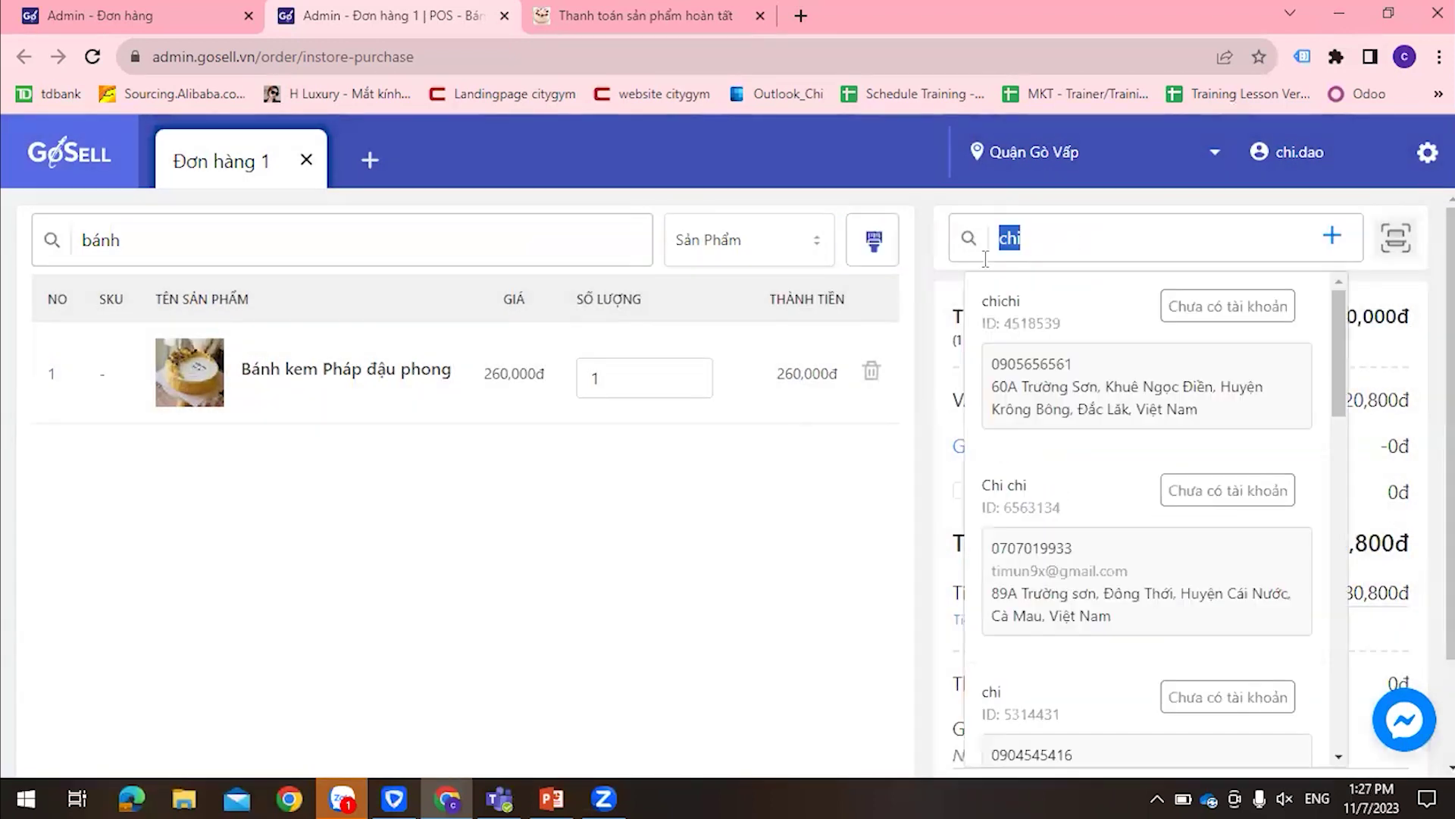
{"action": "key", "text": "BackSpace"}
{"action": "left_click", "coordinate": [926, 523]}
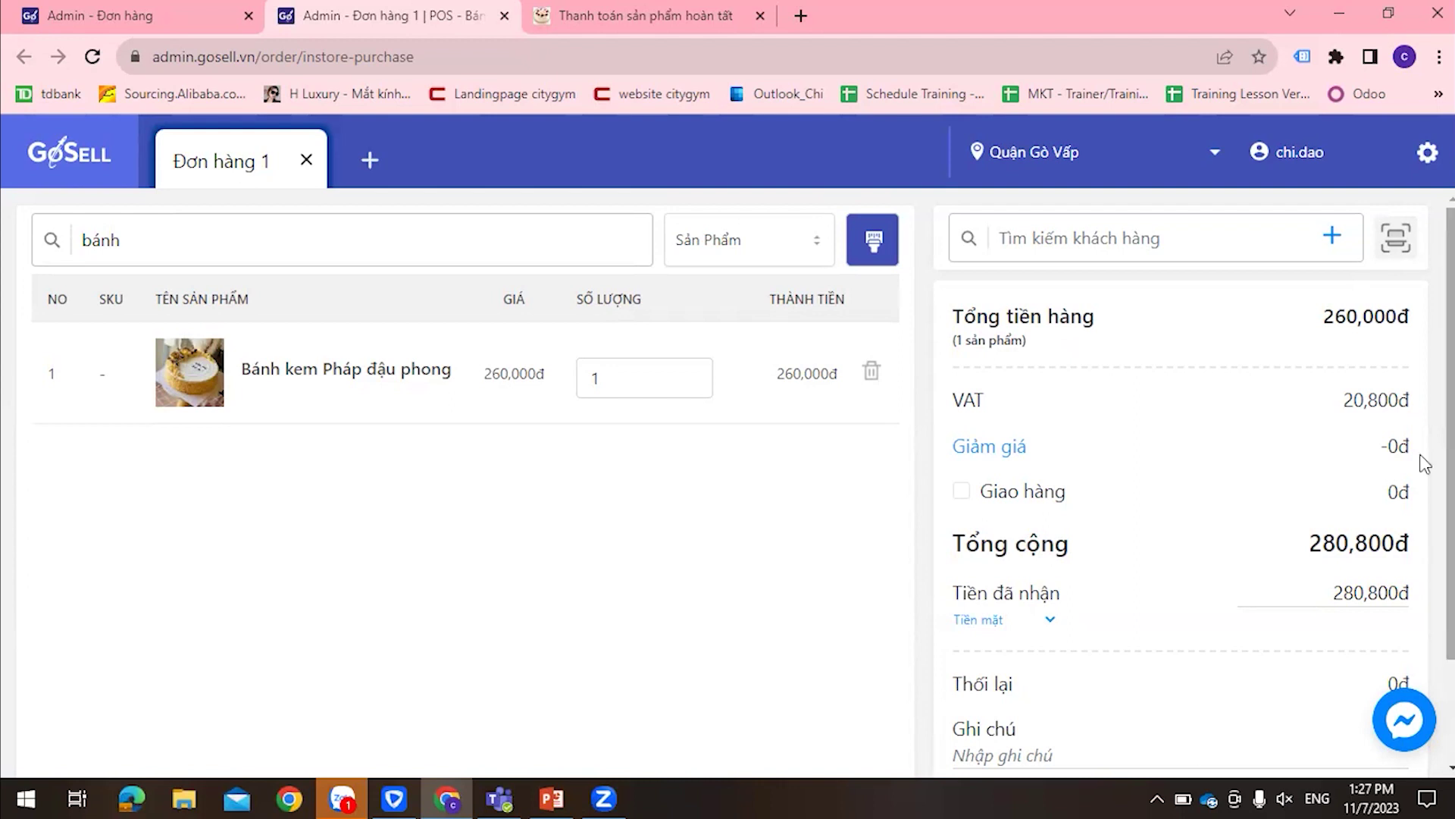
Clear the Tiền đã nhận amount from 280,800đ to 0đ
{"action": "scroll", "coordinate": [1196, 467], "scroll_direction": "down", "scroll_amount": 2}
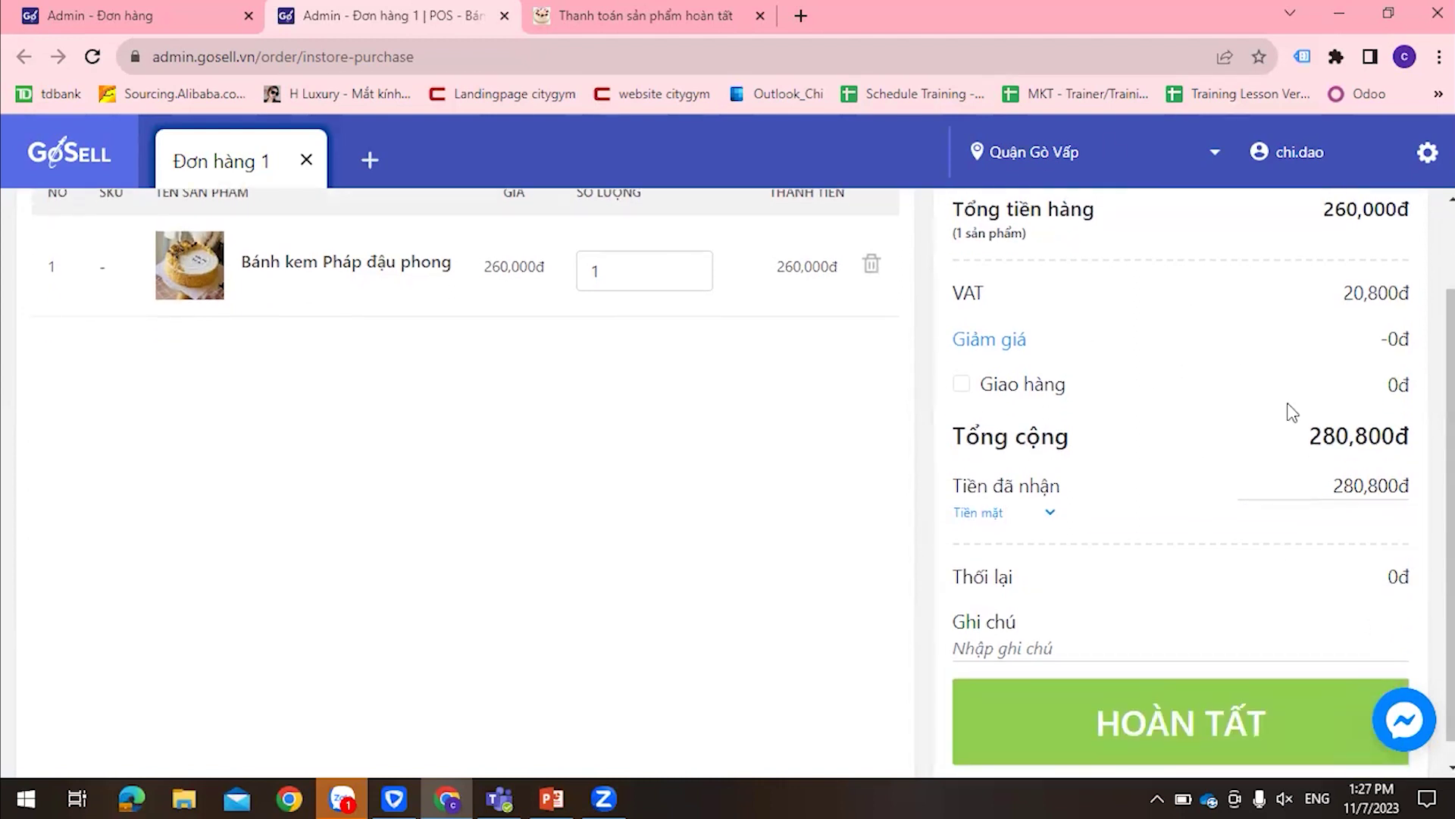
{"action": "left_click_drag", "start_coordinate": [1316, 491], "coordinate": [1411, 489]}
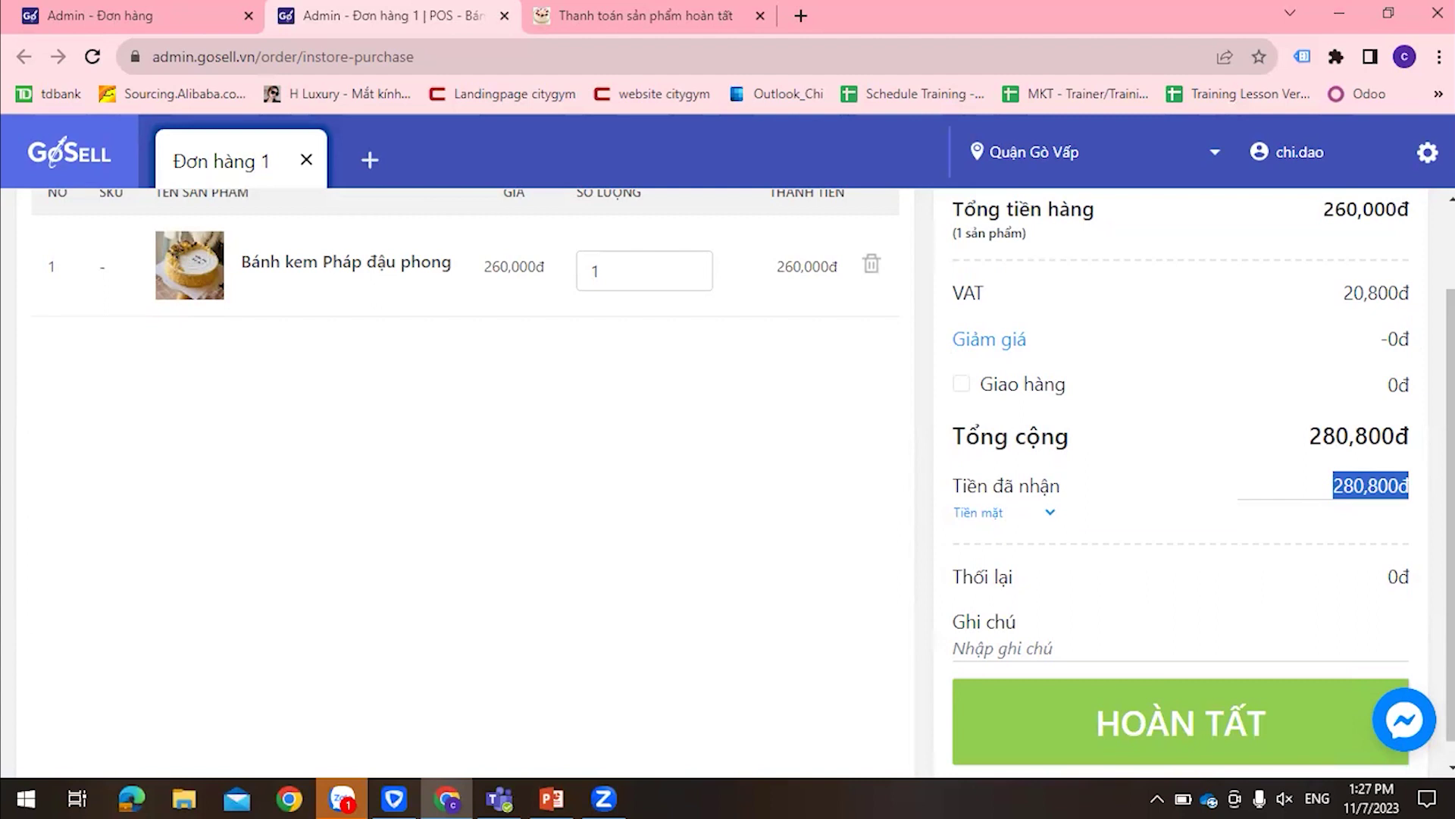
{"action": "key", "text": "BackSpace"}
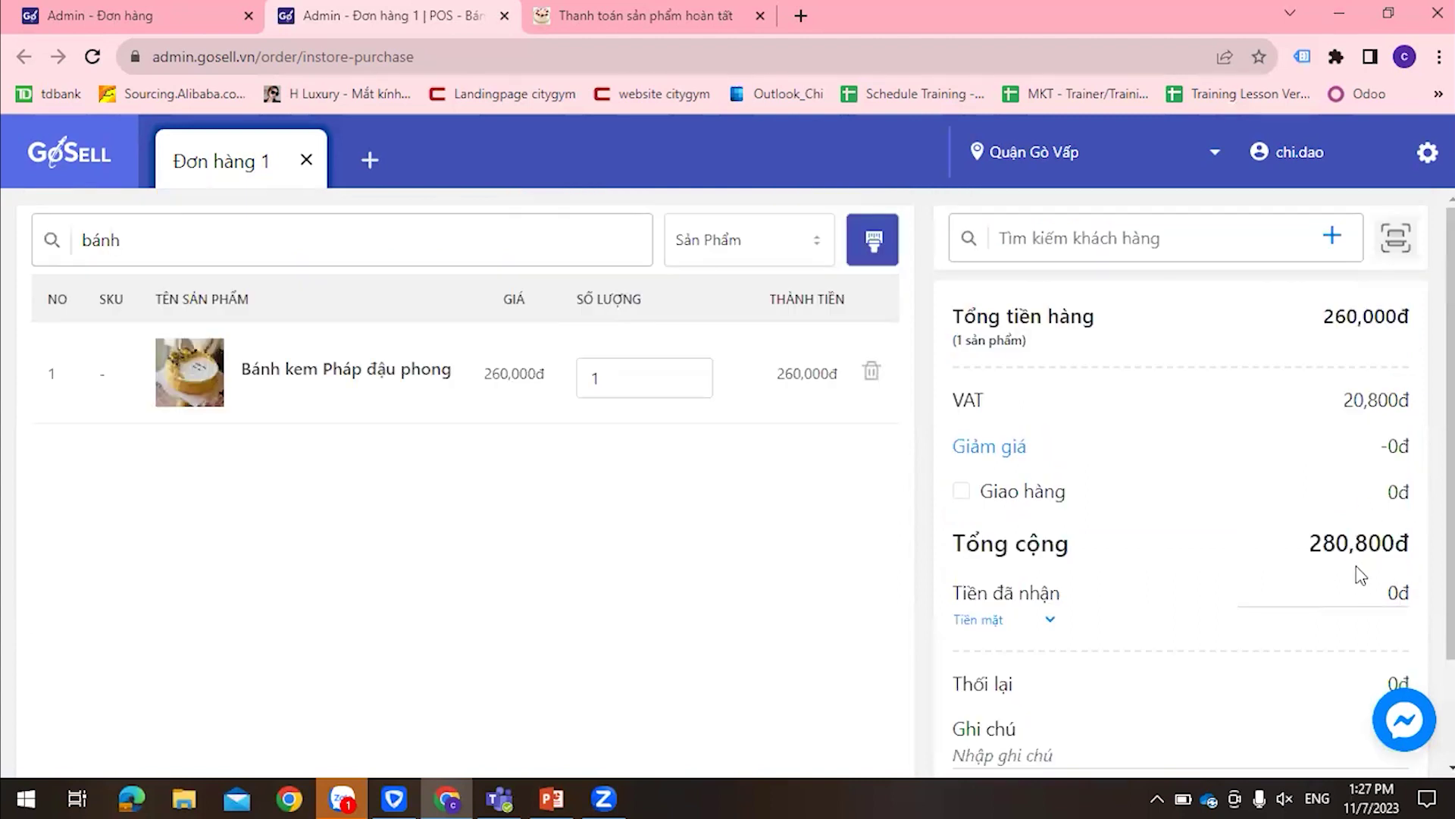
{"action": "scroll", "coordinate": [1374, 578], "scroll_direction": "down", "scroll_amount": 1}
{"action": "left_click_drag", "start_coordinate": [1387, 485], "coordinate": [1418, 493]}
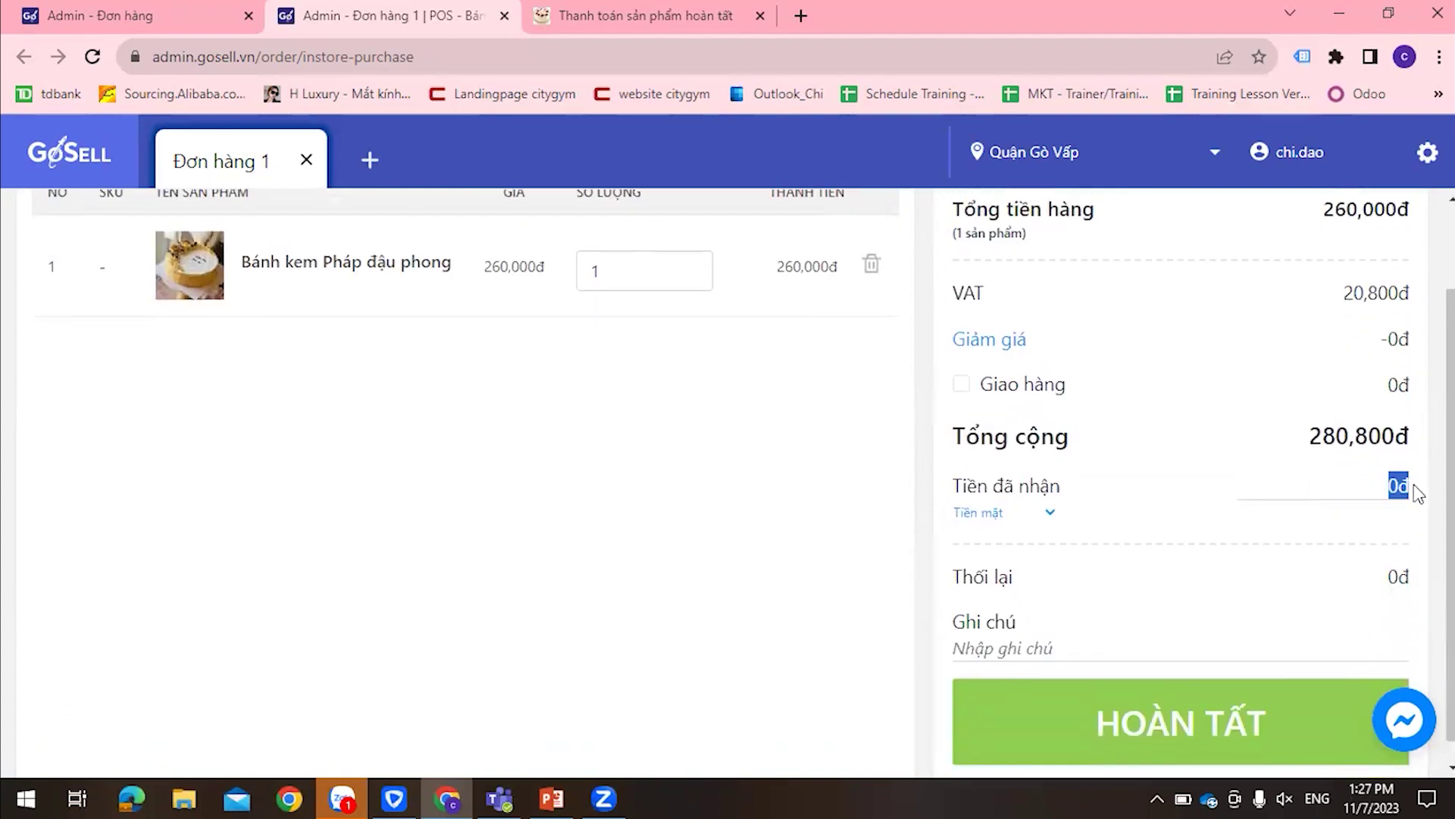
Complete the order with HOÀN TẤT and accept saving it as unpaid
{"action": "left_click", "coordinate": [1241, 714]}
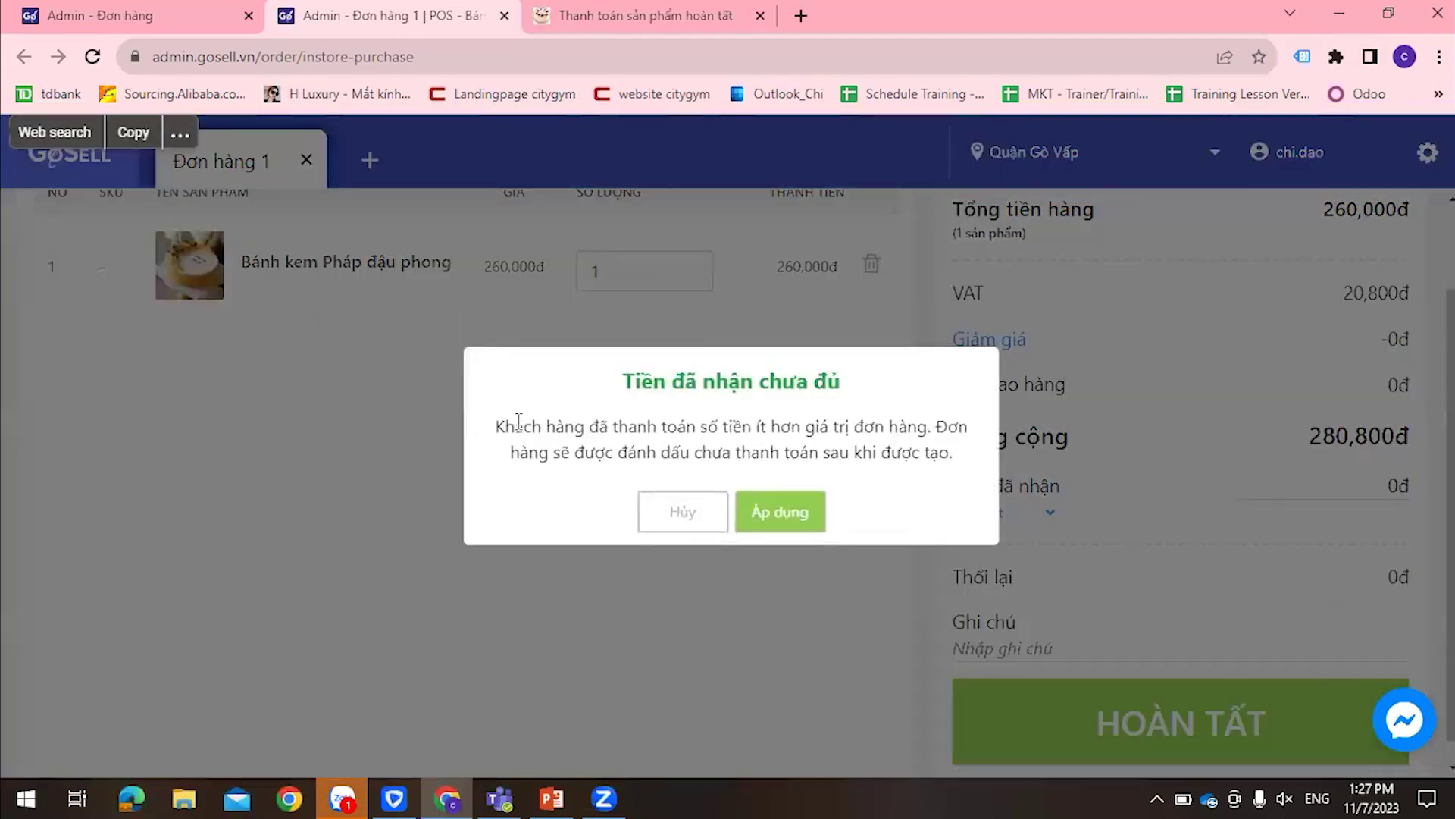
{"action": "left_click_drag", "start_coordinate": [504, 426], "coordinate": [962, 455]}
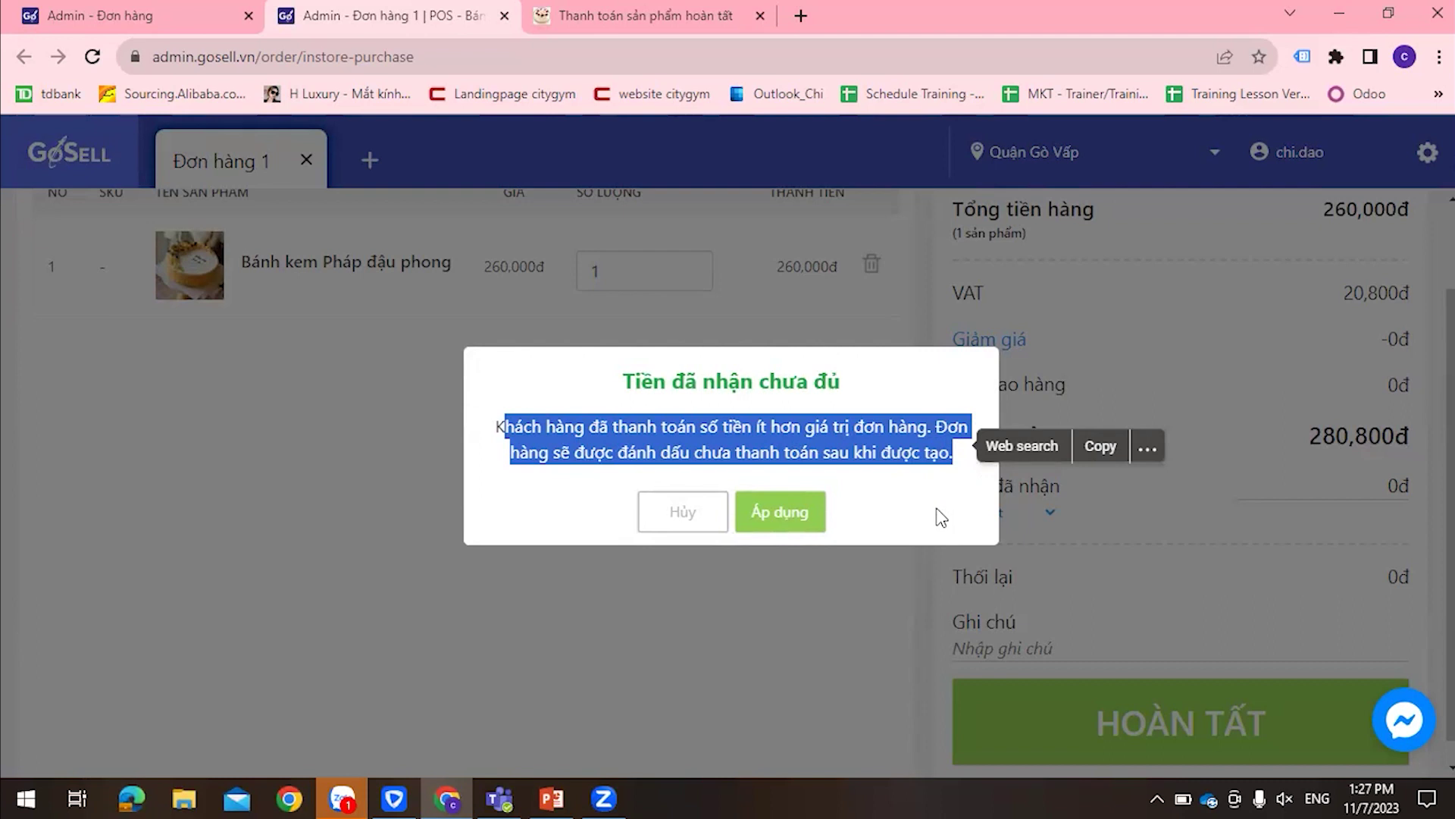
{"action": "left_click", "coordinate": [767, 516]}
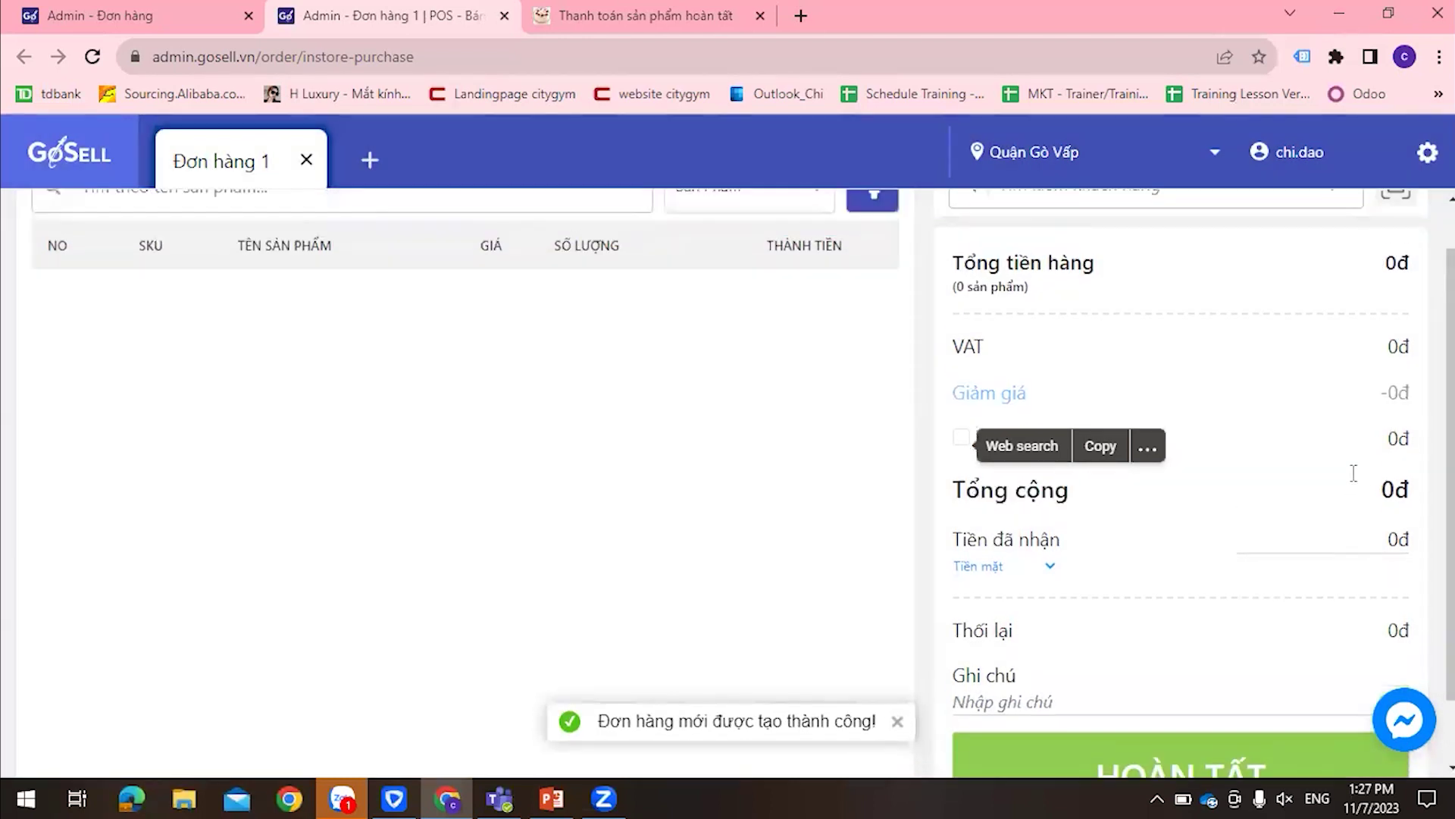
{"action": "left_click", "coordinate": [336, 251]}
Sell the leather backpack at 800,000đ with 500,000đ received and save the partly paid order
{"action": "left_click", "coordinate": [496, 413]}
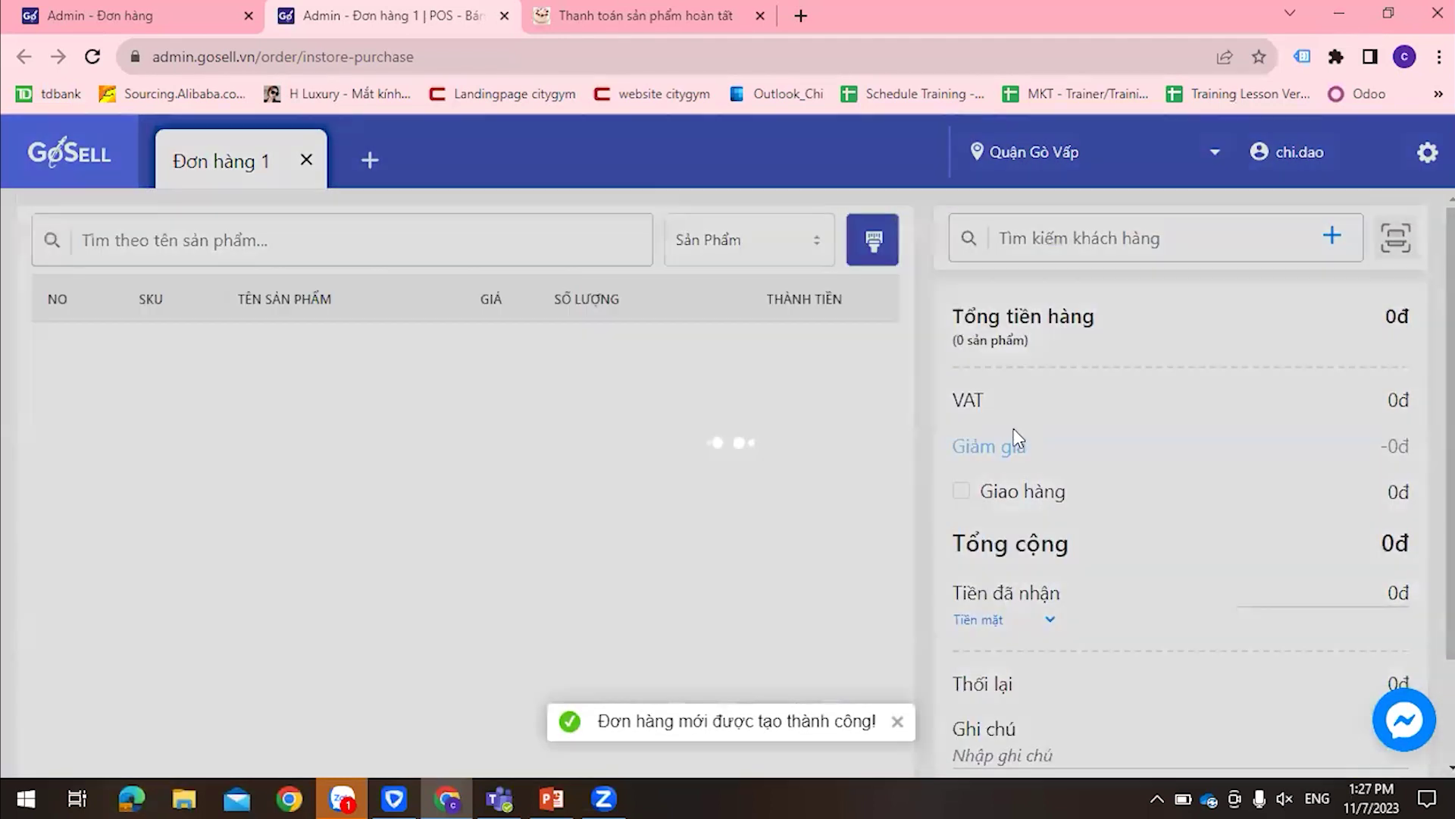
{"action": "left_click", "coordinate": [1338, 462]}
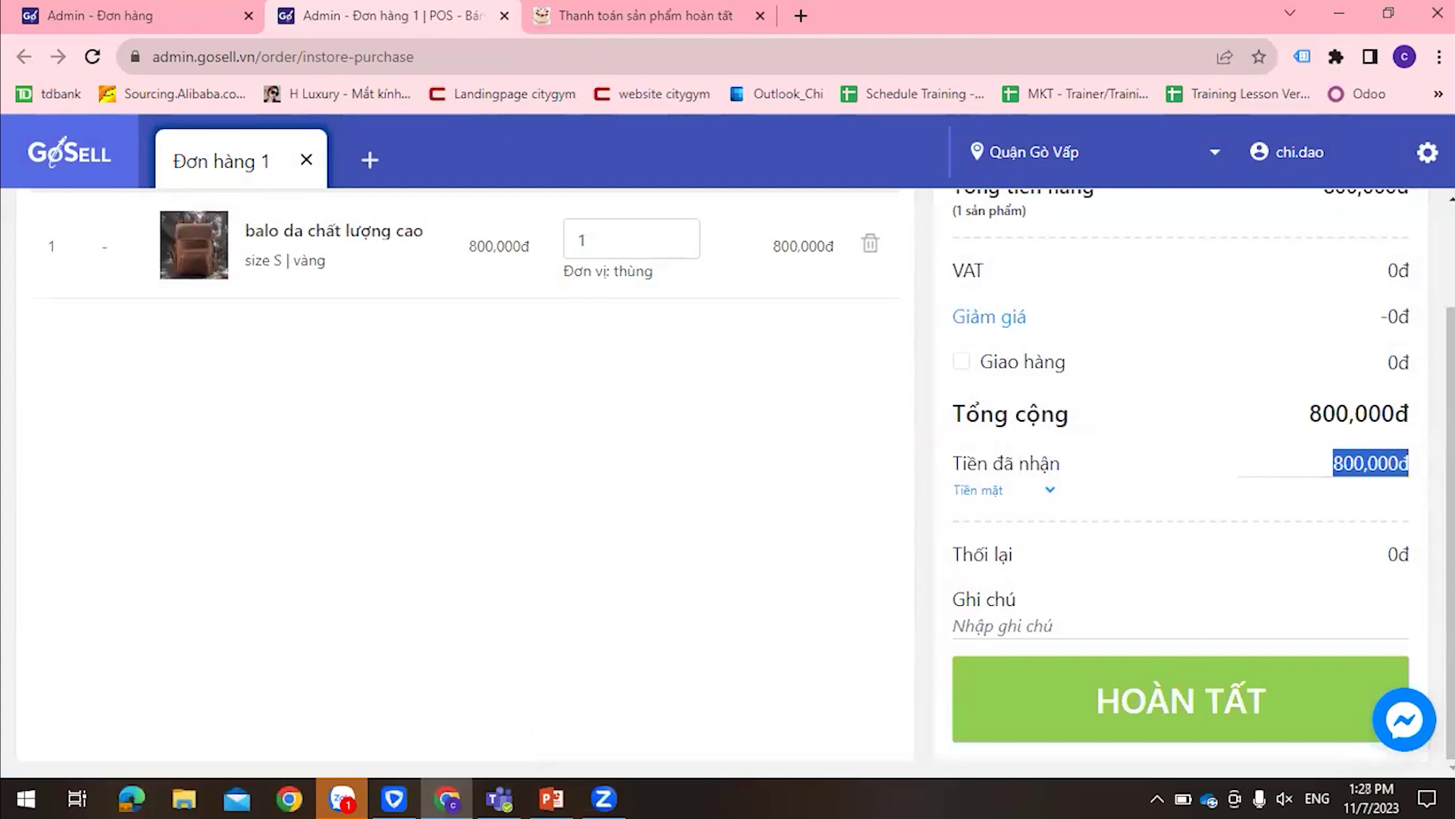
{"action": "type", "text": "500000"}
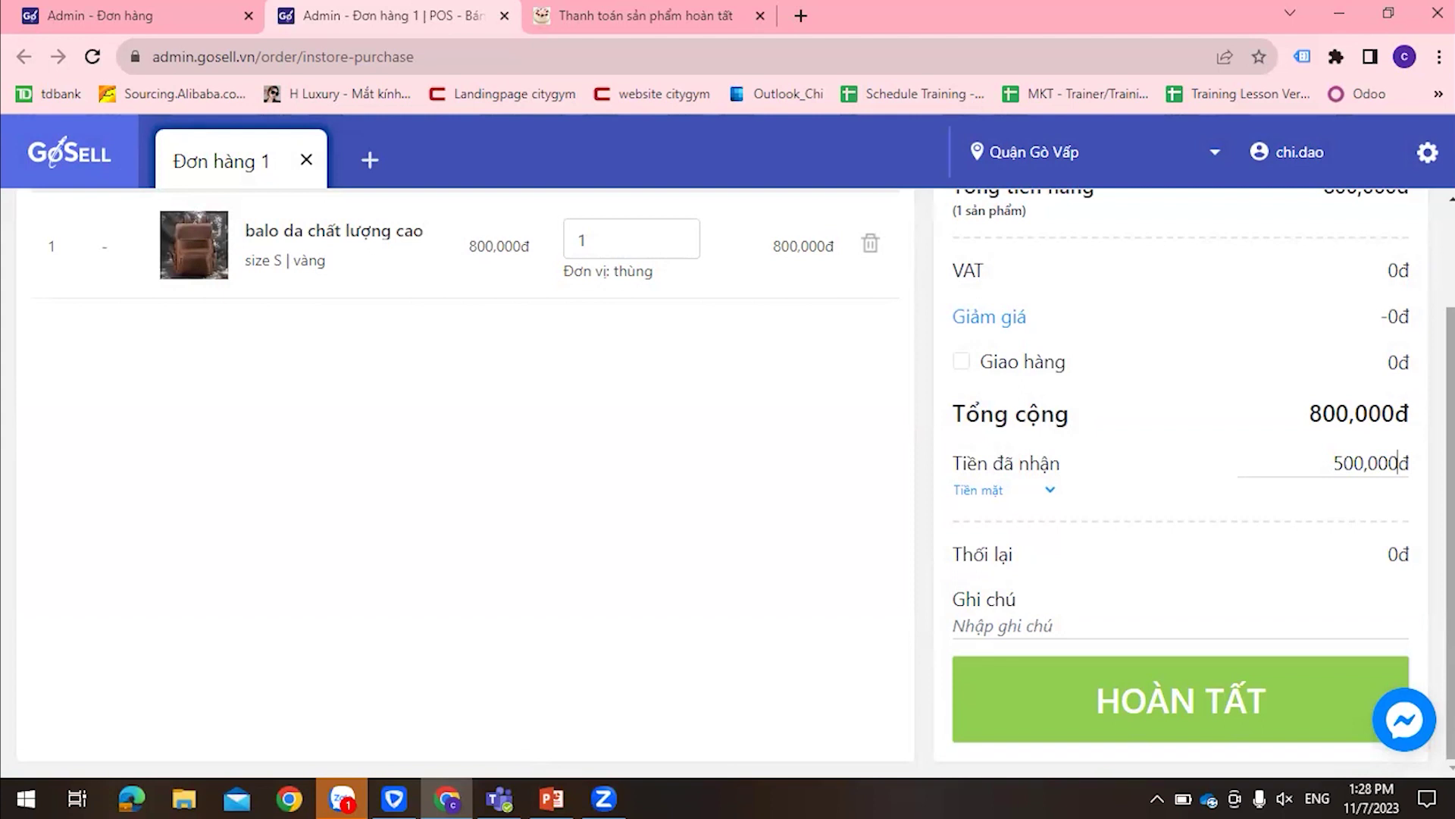
{"action": "left_click", "coordinate": [1281, 734]}
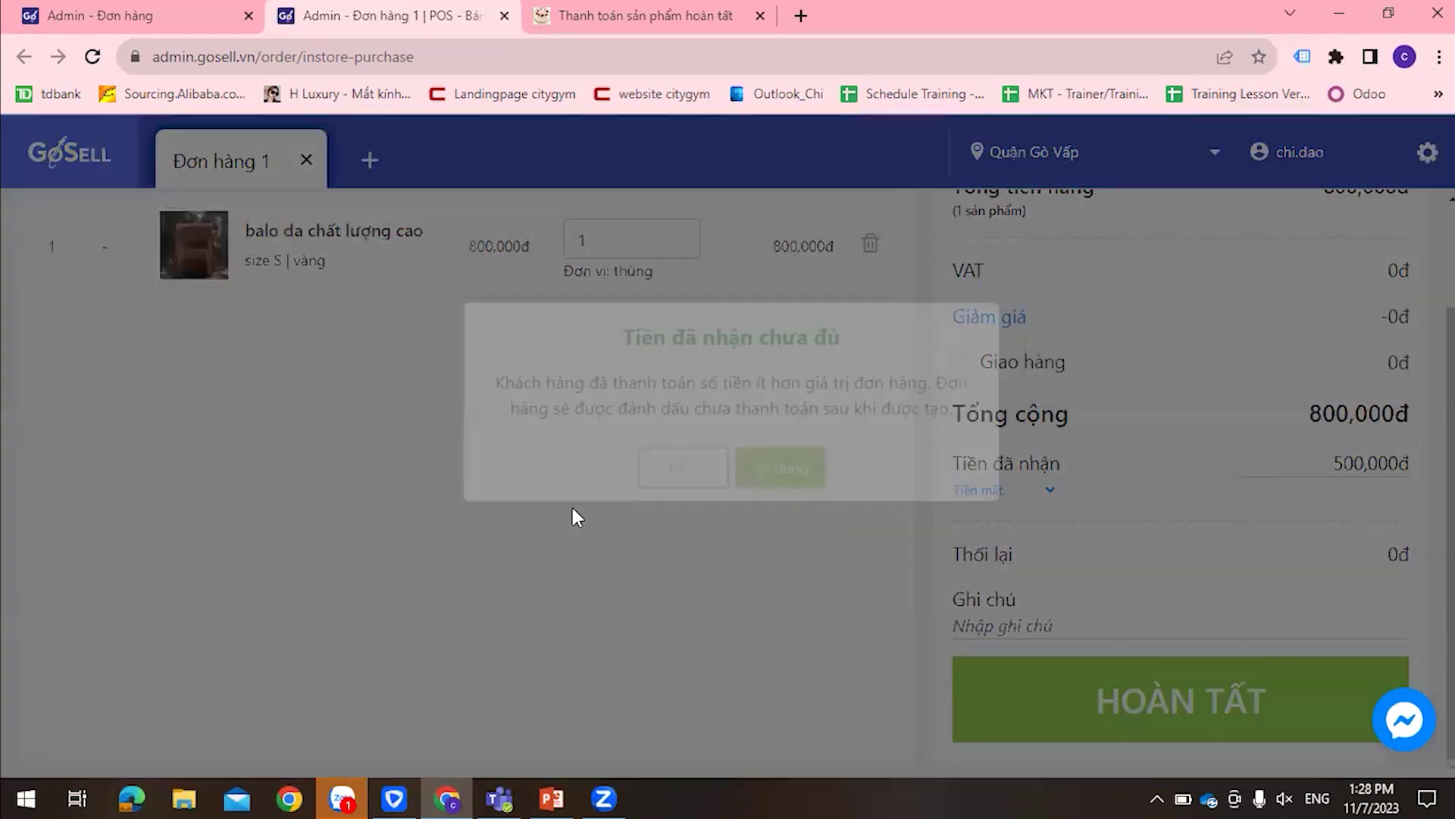
{"action": "left_click", "coordinate": [750, 523]}
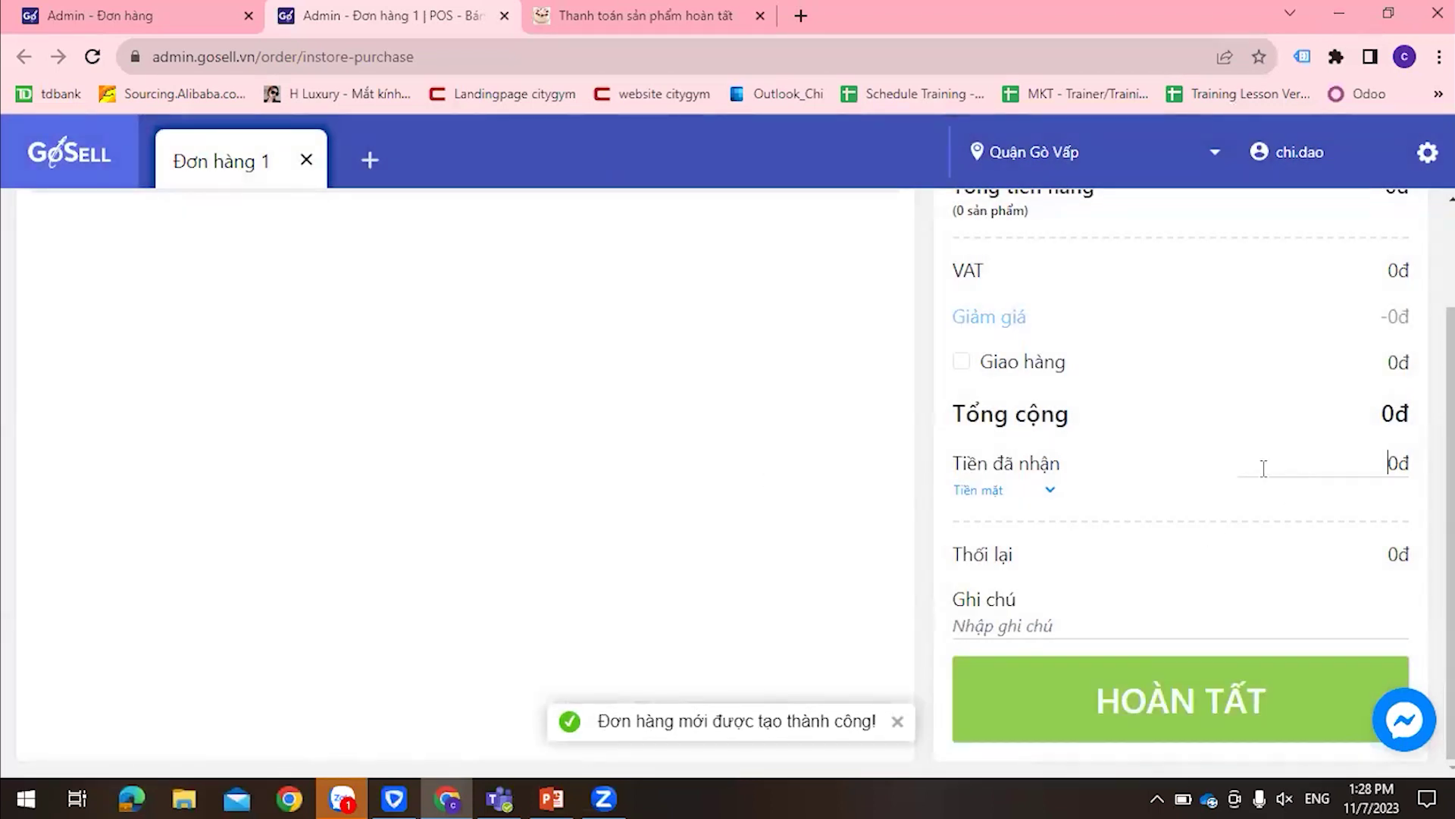
{"action": "left_click_drag", "start_coordinate": [1373, 466], "coordinate": [1415, 474]}
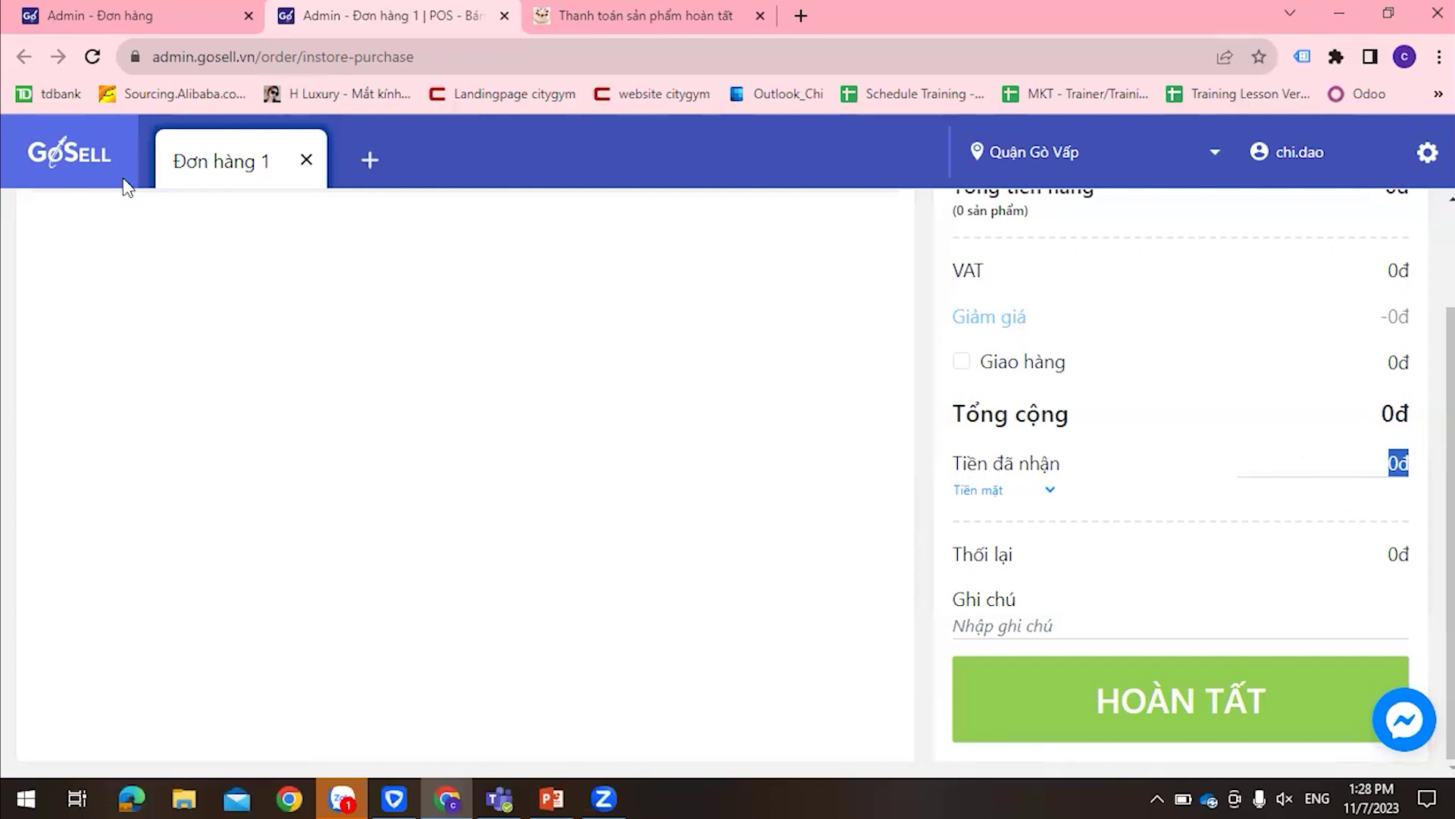
{"action": "left_click", "coordinate": [111, 12]}
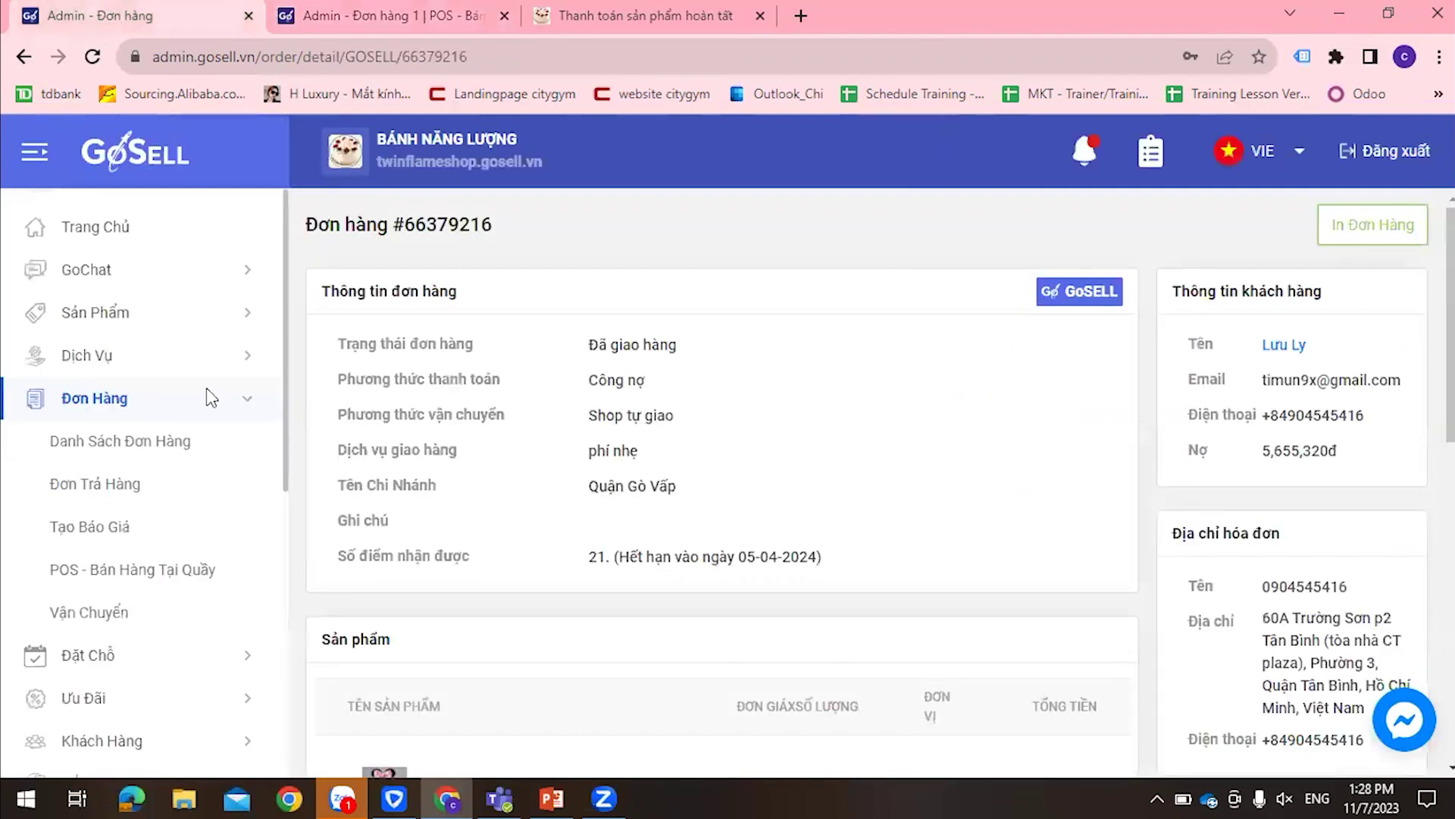
Show the order list led by the new 800,000đ and 280,800đ POS orders, then open order 66382005
{"action": "left_click", "coordinate": [91, 438]}
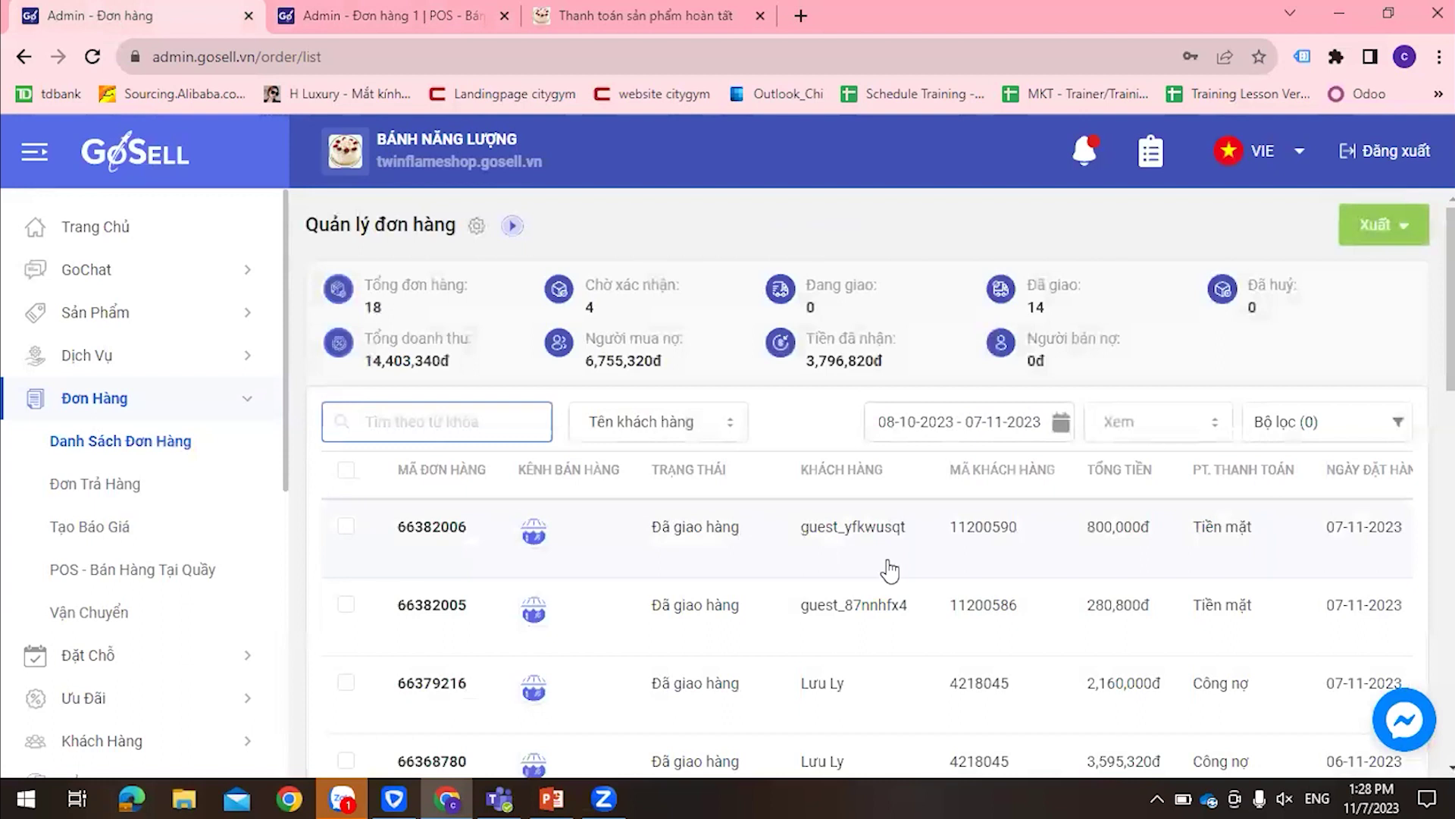
{"action": "scroll", "coordinate": [1183, 542], "scroll_direction": "down", "scroll_amount": 1}
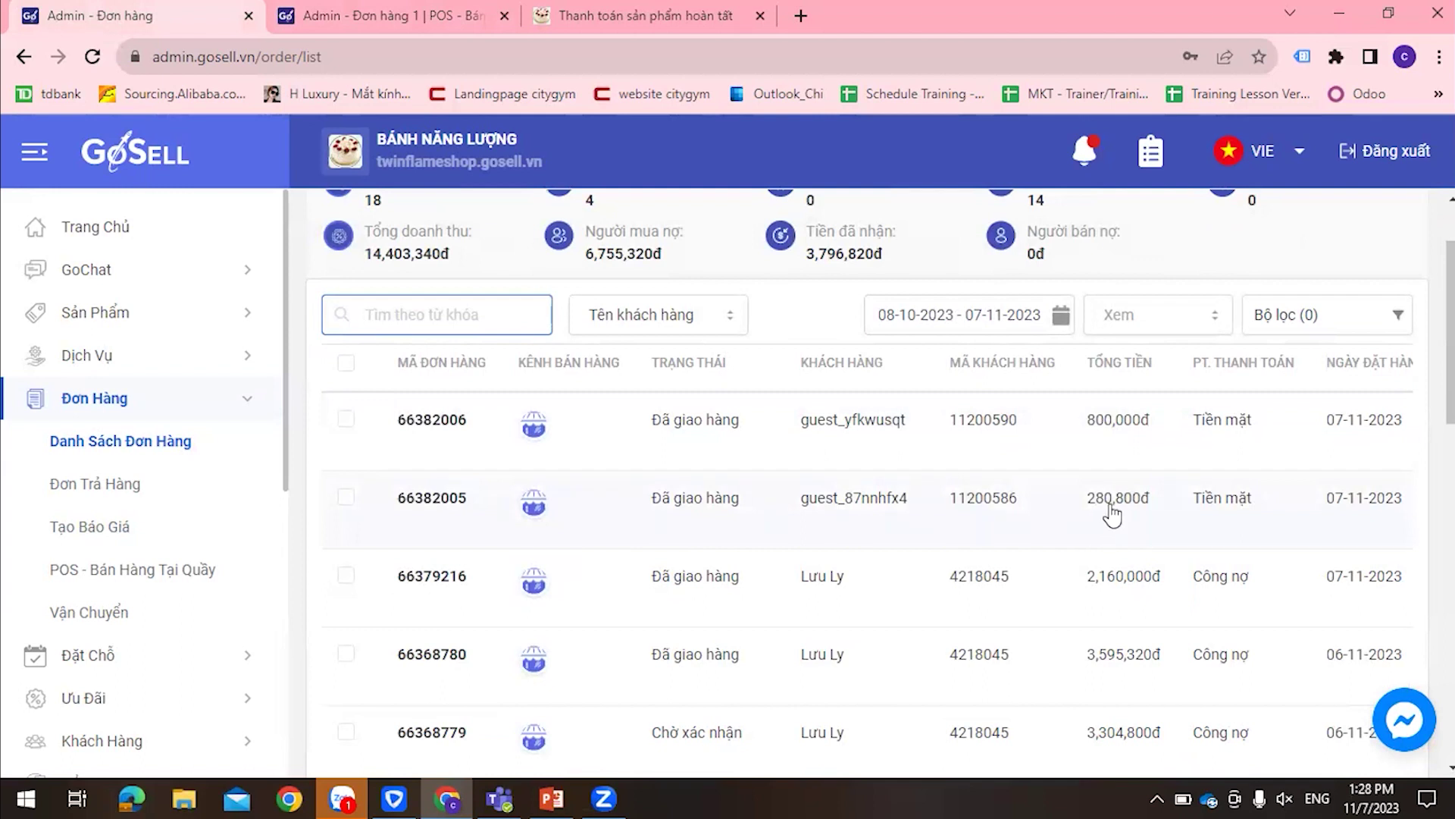
{"action": "left_click", "coordinate": [1246, 523]}
{"action": "scroll", "coordinate": [600, 562], "scroll_direction": "down", "scroll_amount": 8}
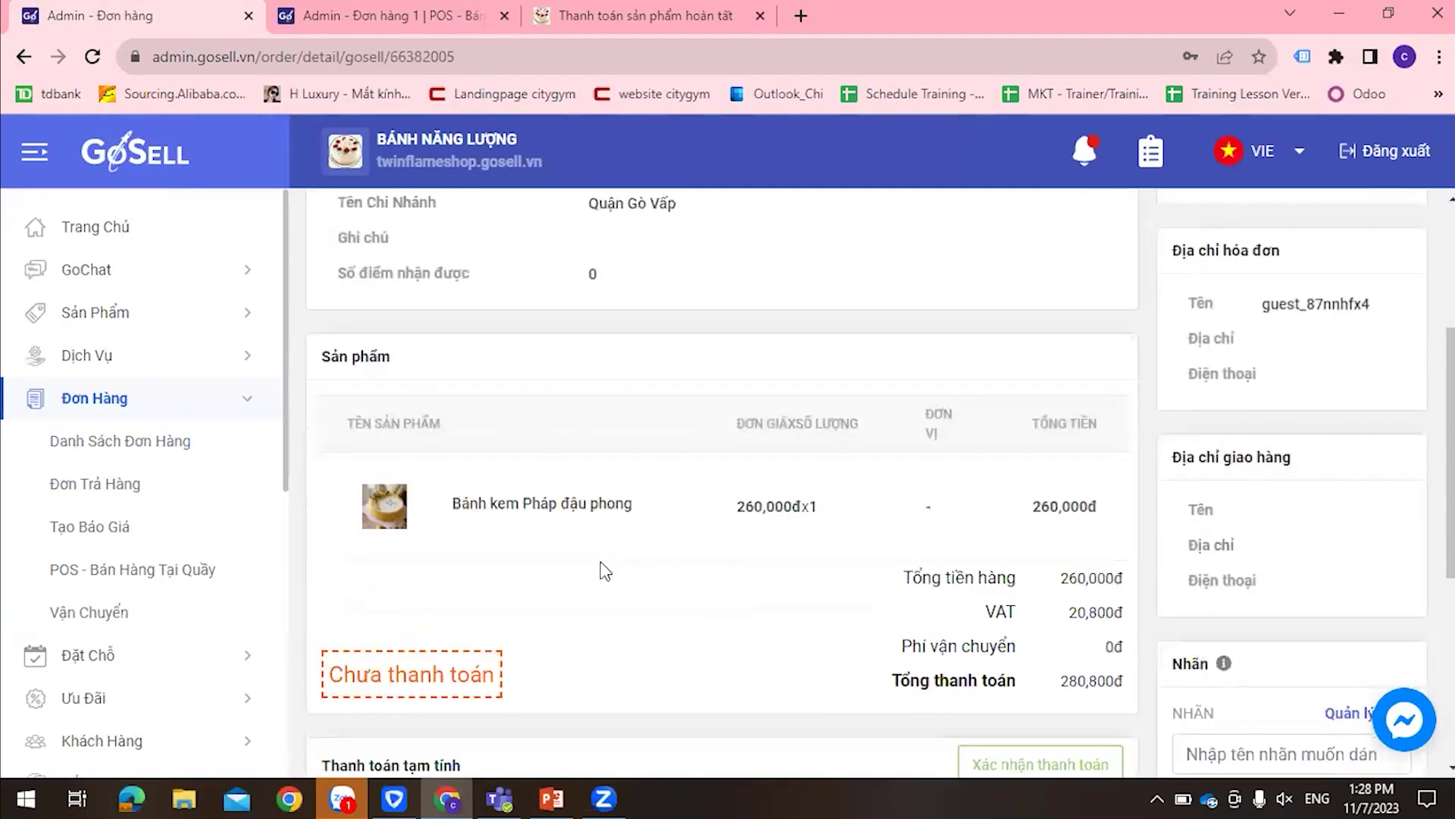
{"action": "scroll", "coordinate": [601, 562], "scroll_direction": "down", "scroll_amount": 1}
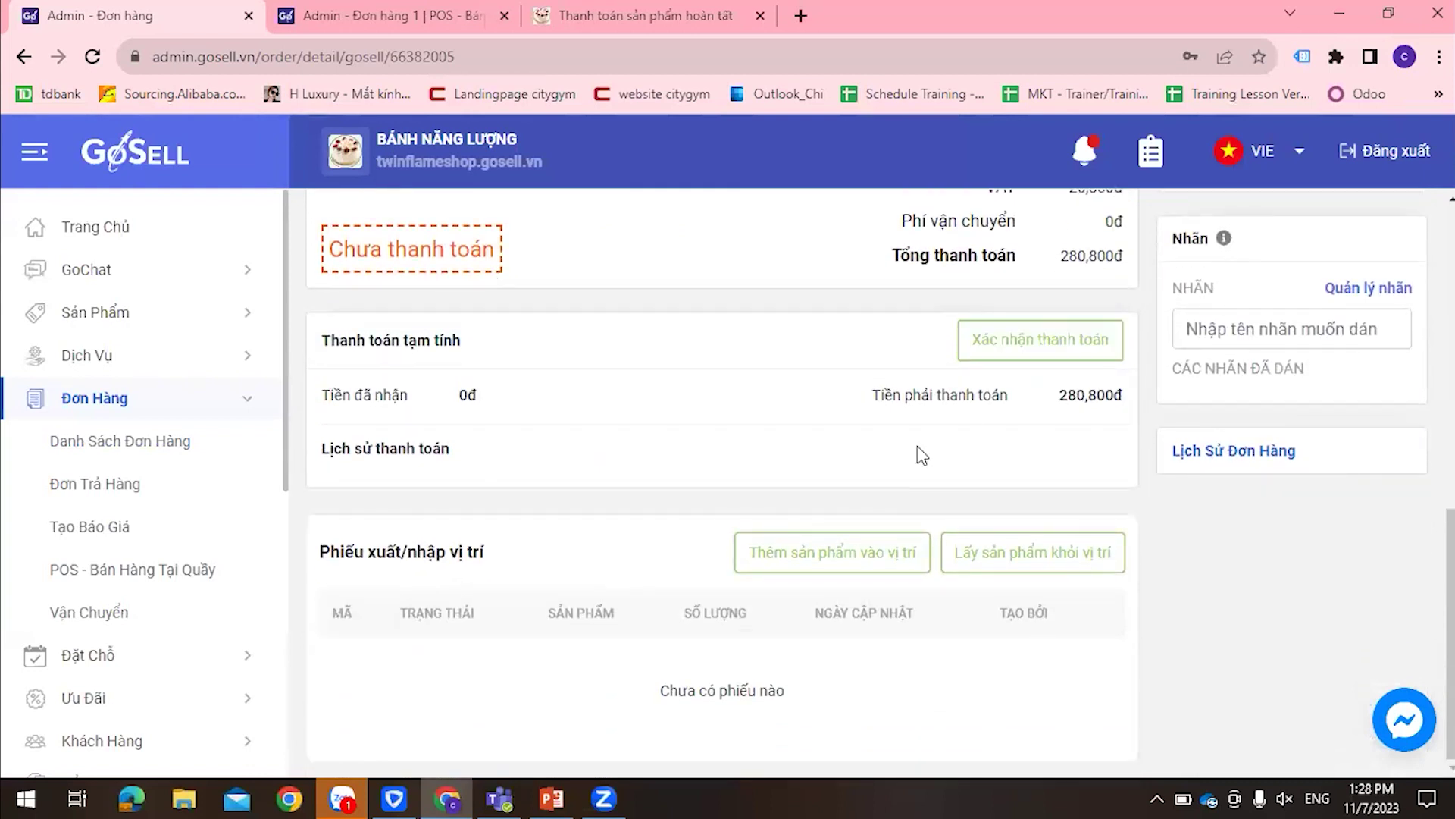
{"action": "left_click", "coordinate": [1040, 341]}
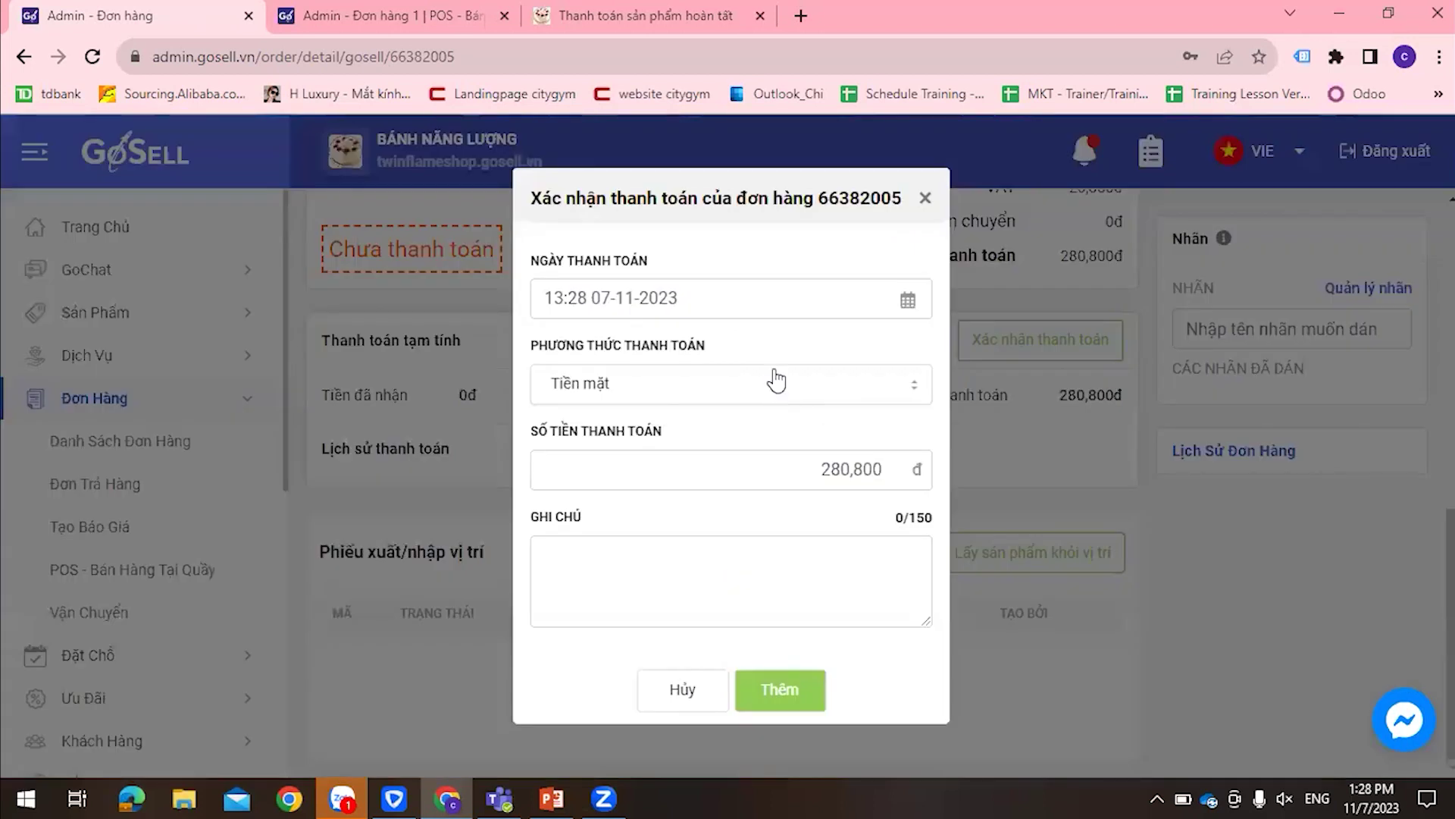
{"action": "left_click", "coordinate": [924, 198]}
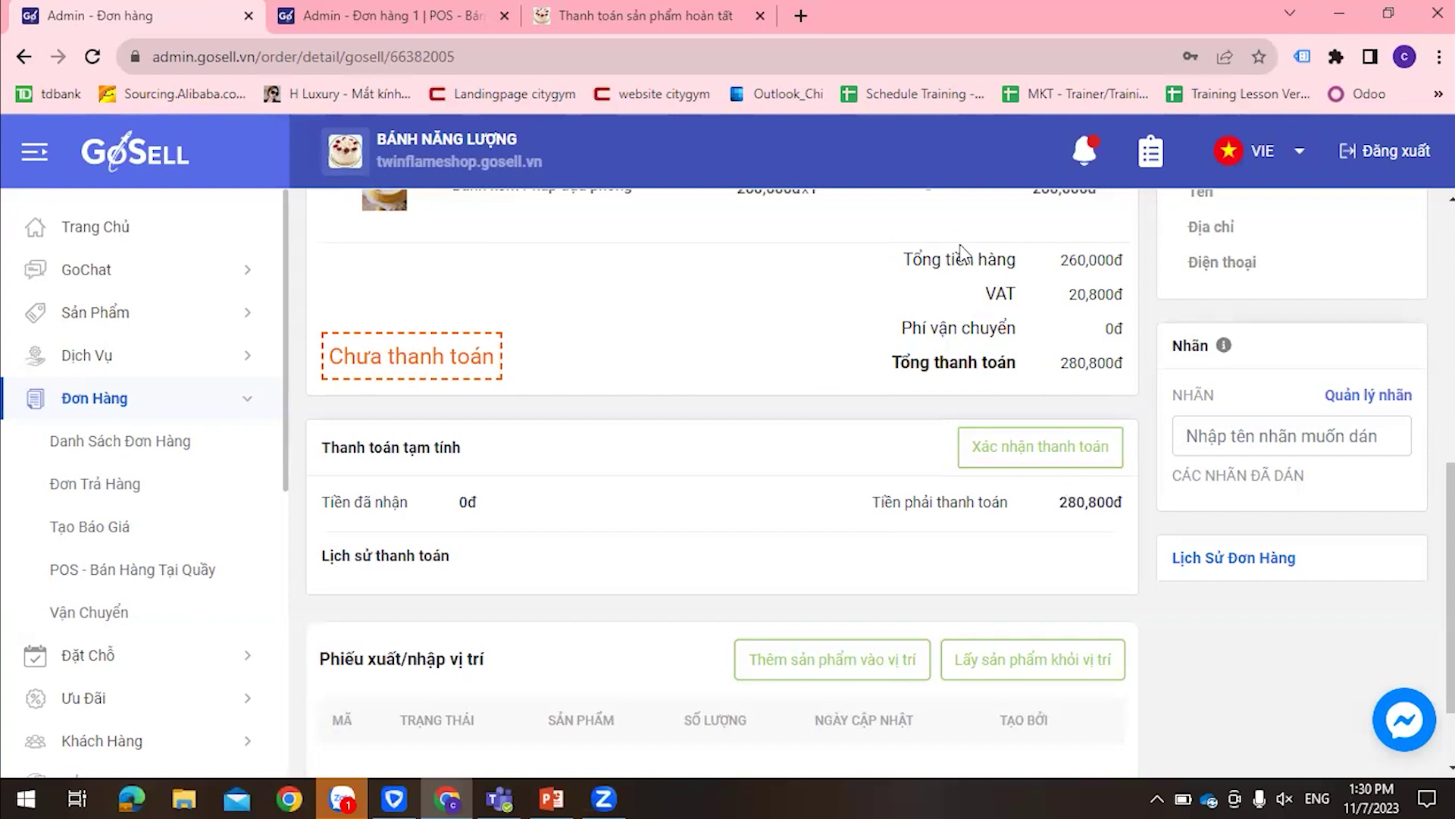
Confirm the full 280,800đ cash payment for order 66382005, leaving 0đ due
{"action": "left_click", "coordinate": [1049, 454]}
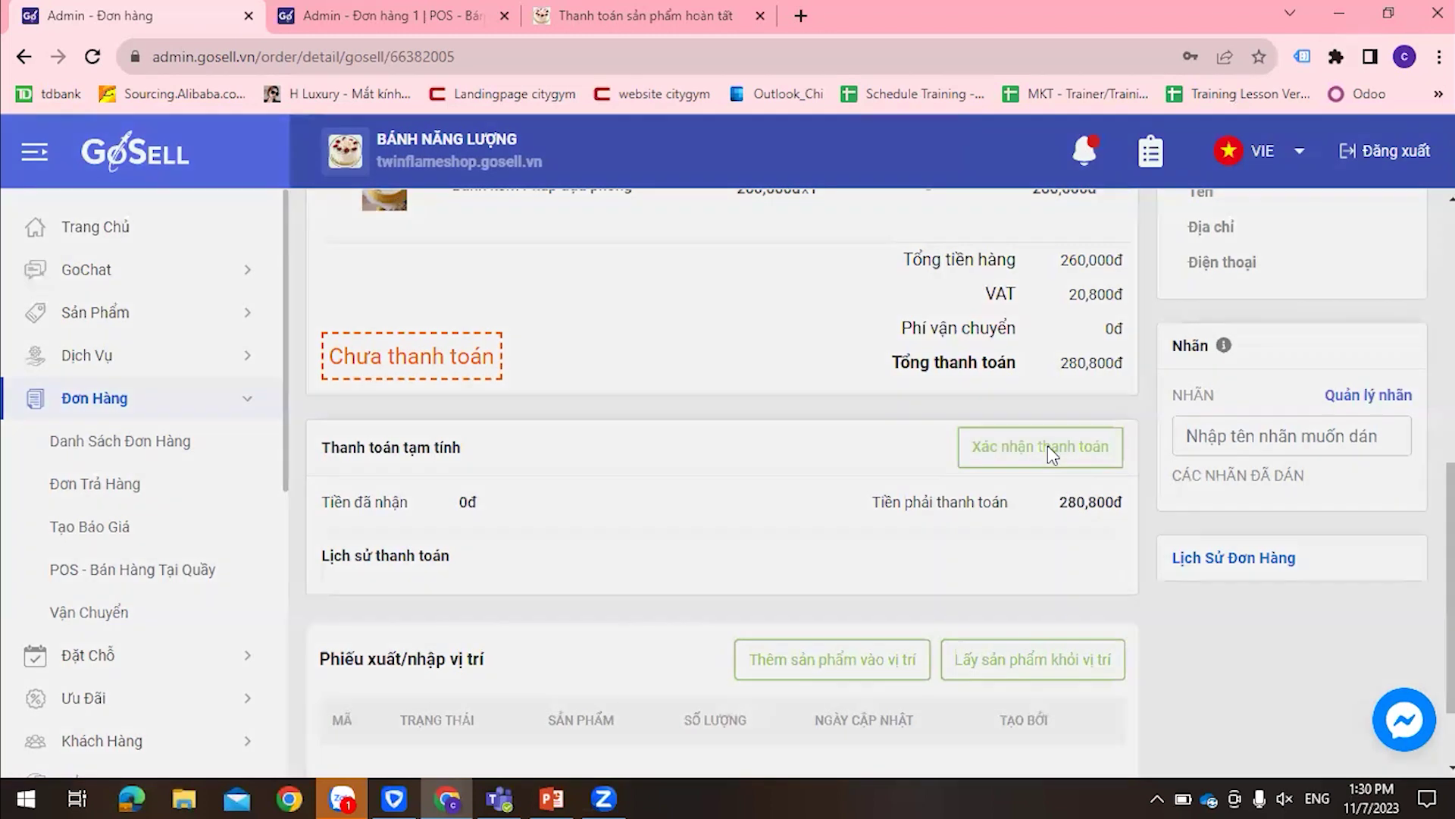
{"action": "left_click_drag", "start_coordinate": [787, 477], "coordinate": [798, 697]}
{"action": "left_click", "coordinate": [789, 691]}
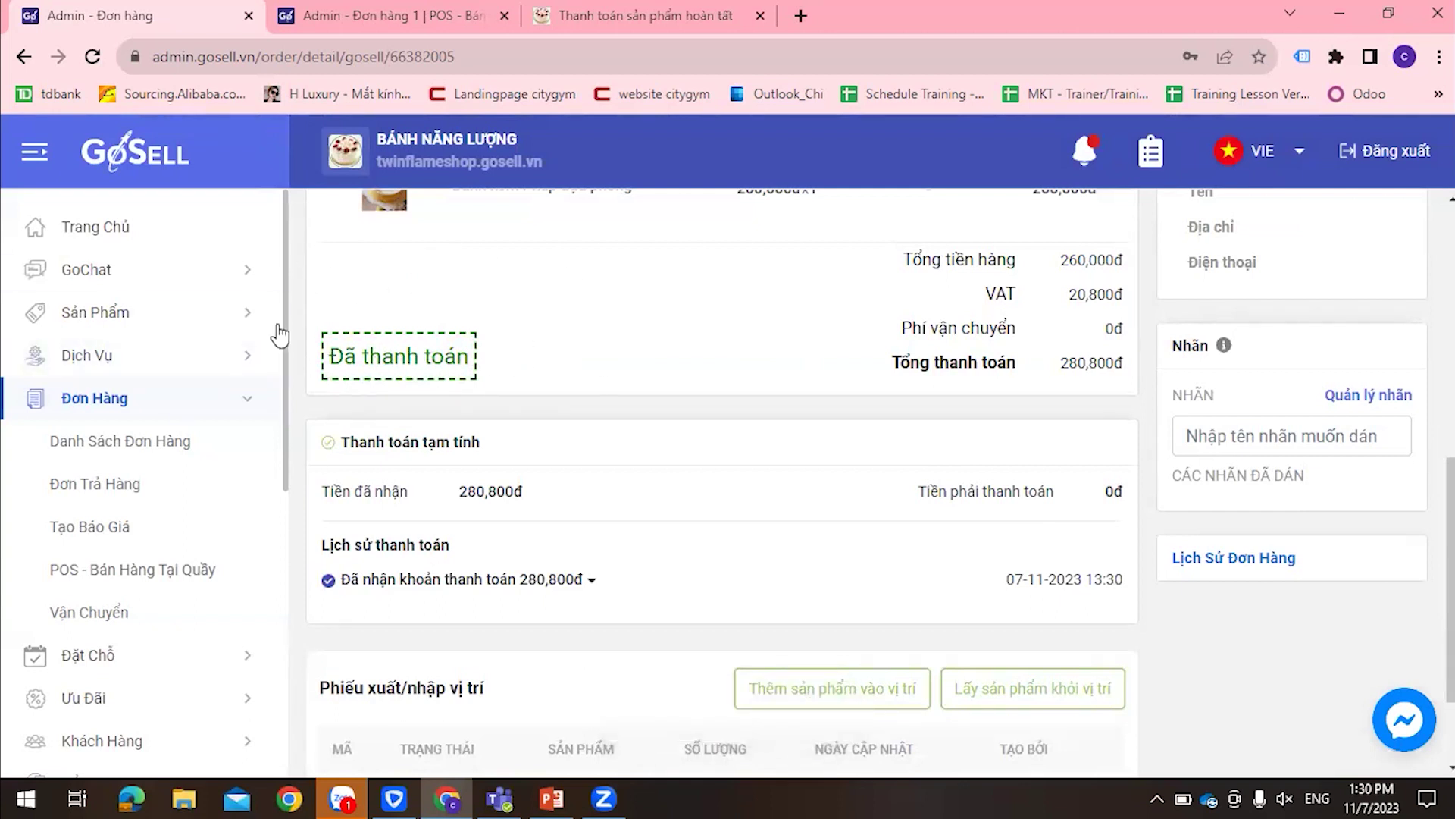
{"action": "scroll", "coordinate": [743, 439], "scroll_direction": "up", "scroll_amount": 5}
{"action": "scroll", "coordinate": [765, 453], "scroll_direction": "up", "scroll_amount": 2}
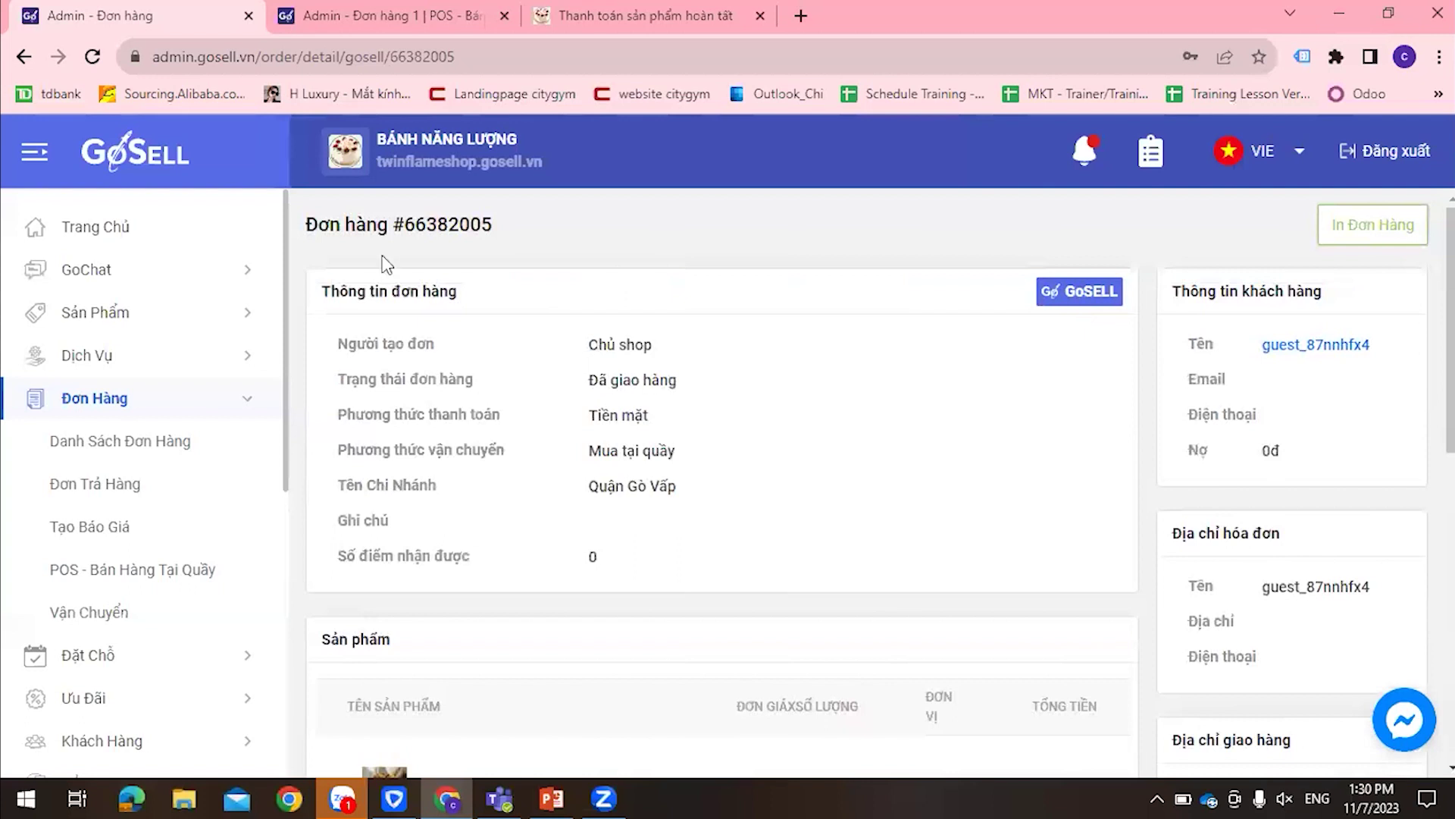
Review the order list totals: buyer debt 6,474,520đ and 4,077,620đ received
{"action": "left_click", "coordinate": [114, 405]}
{"action": "scroll", "coordinate": [796, 379], "scroll_direction": "down", "scroll_amount": 2}
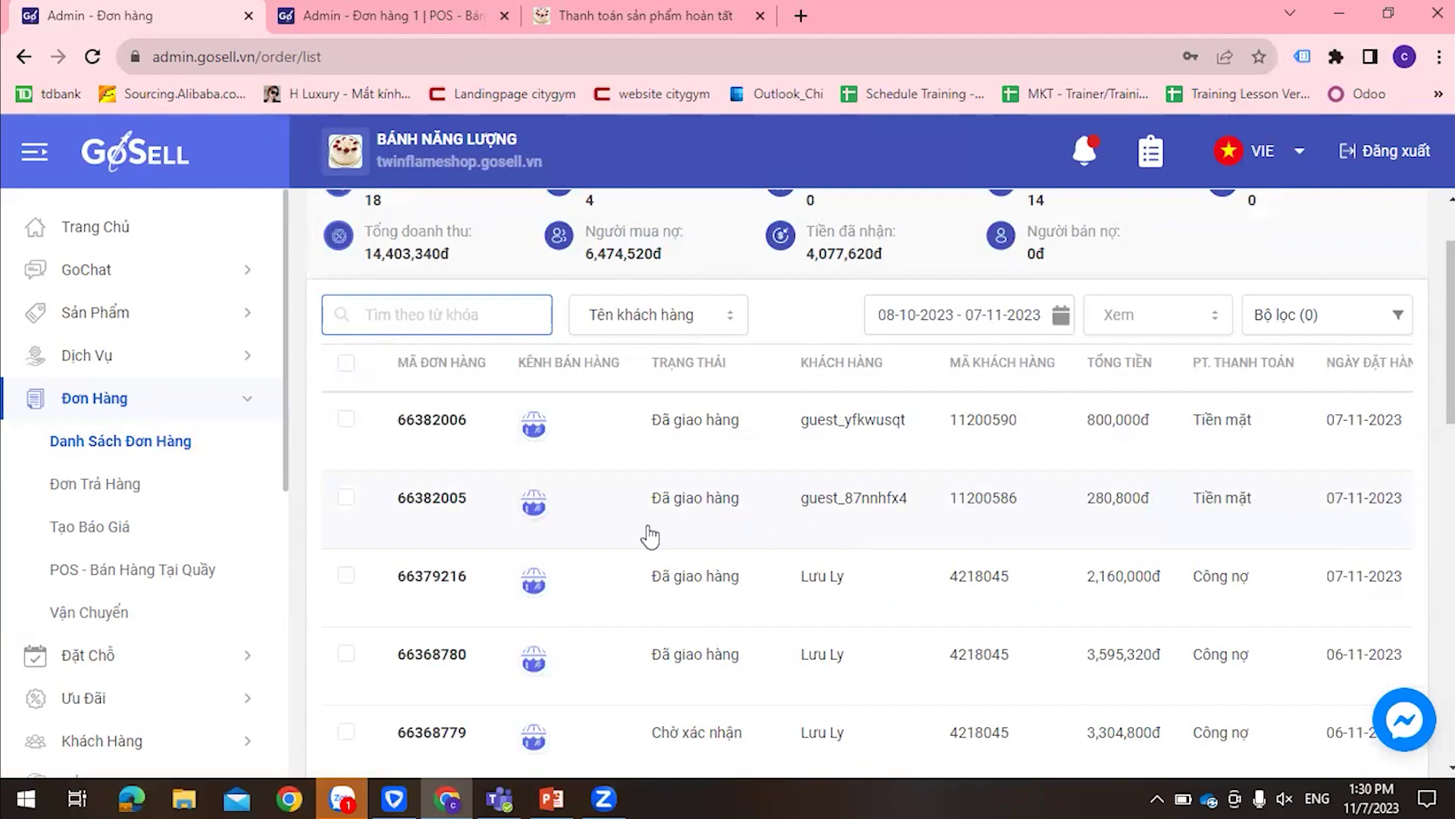
{"action": "scroll", "coordinate": [644, 535], "scroll_direction": "down", "scroll_amount": 3}
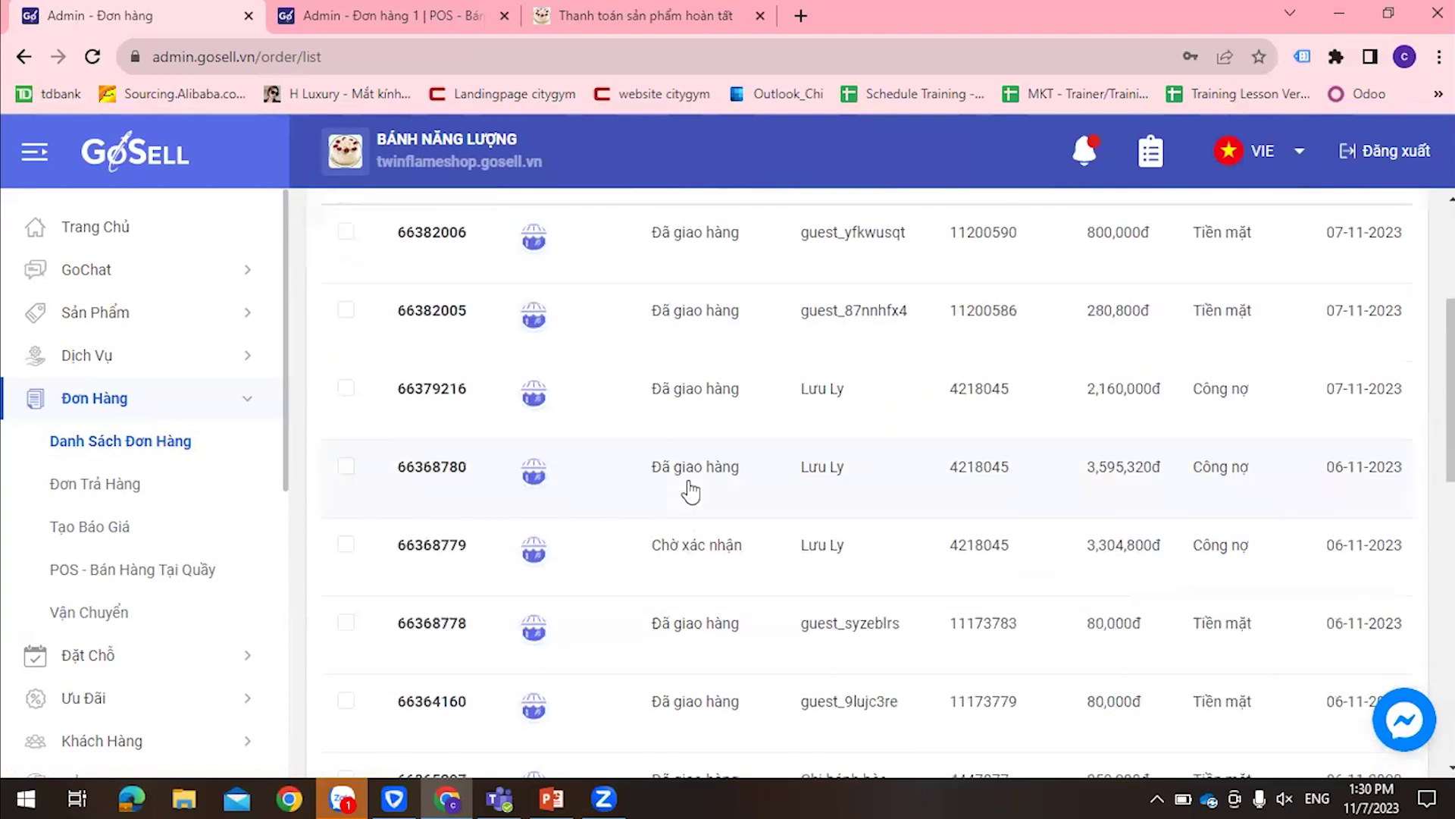
{"action": "scroll", "coordinate": [689, 487], "scroll_direction": "up", "scroll_amount": 3}
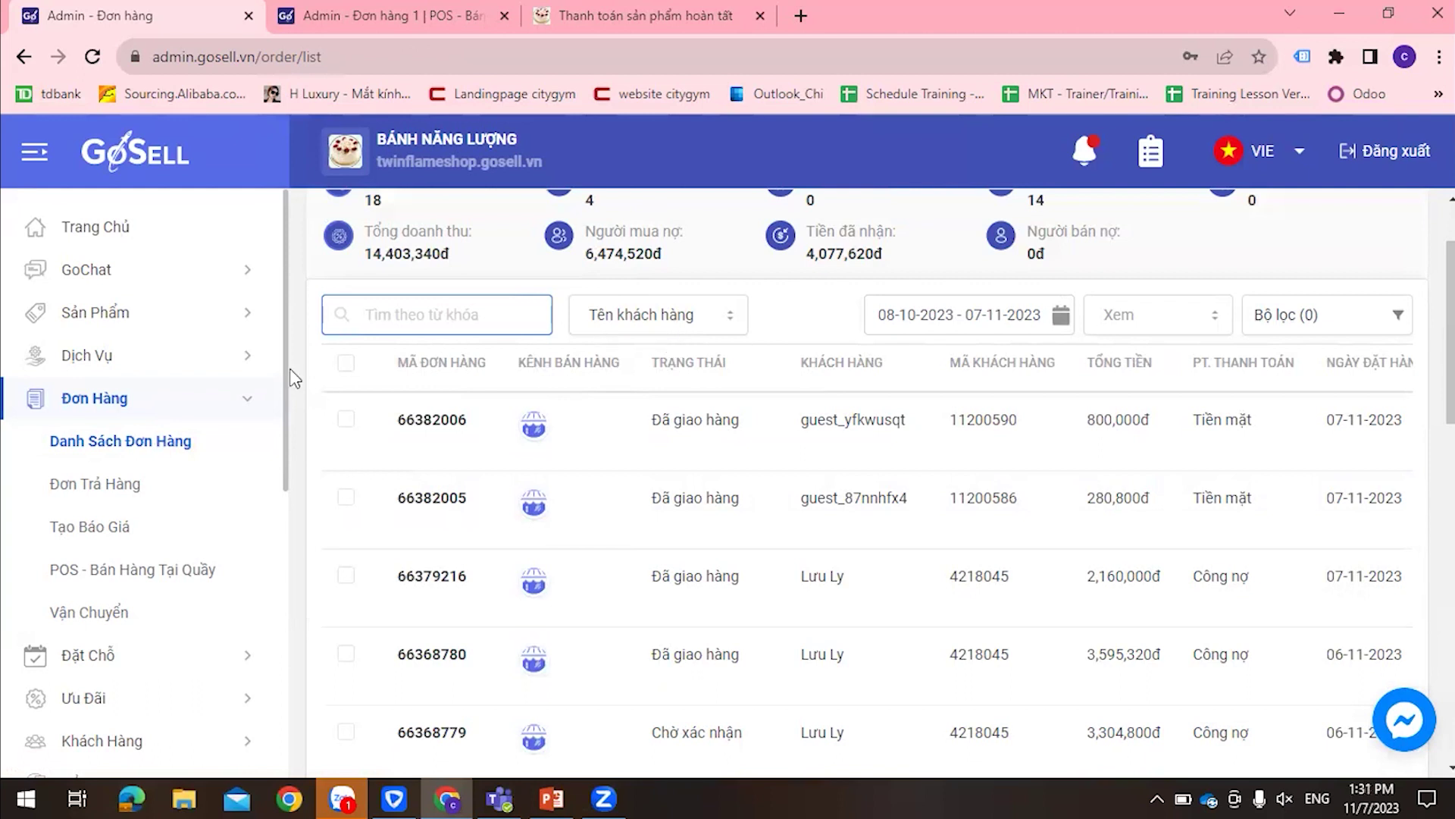
{"action": "scroll", "coordinate": [103, 493], "scroll_direction": "down", "scroll_amount": 3}
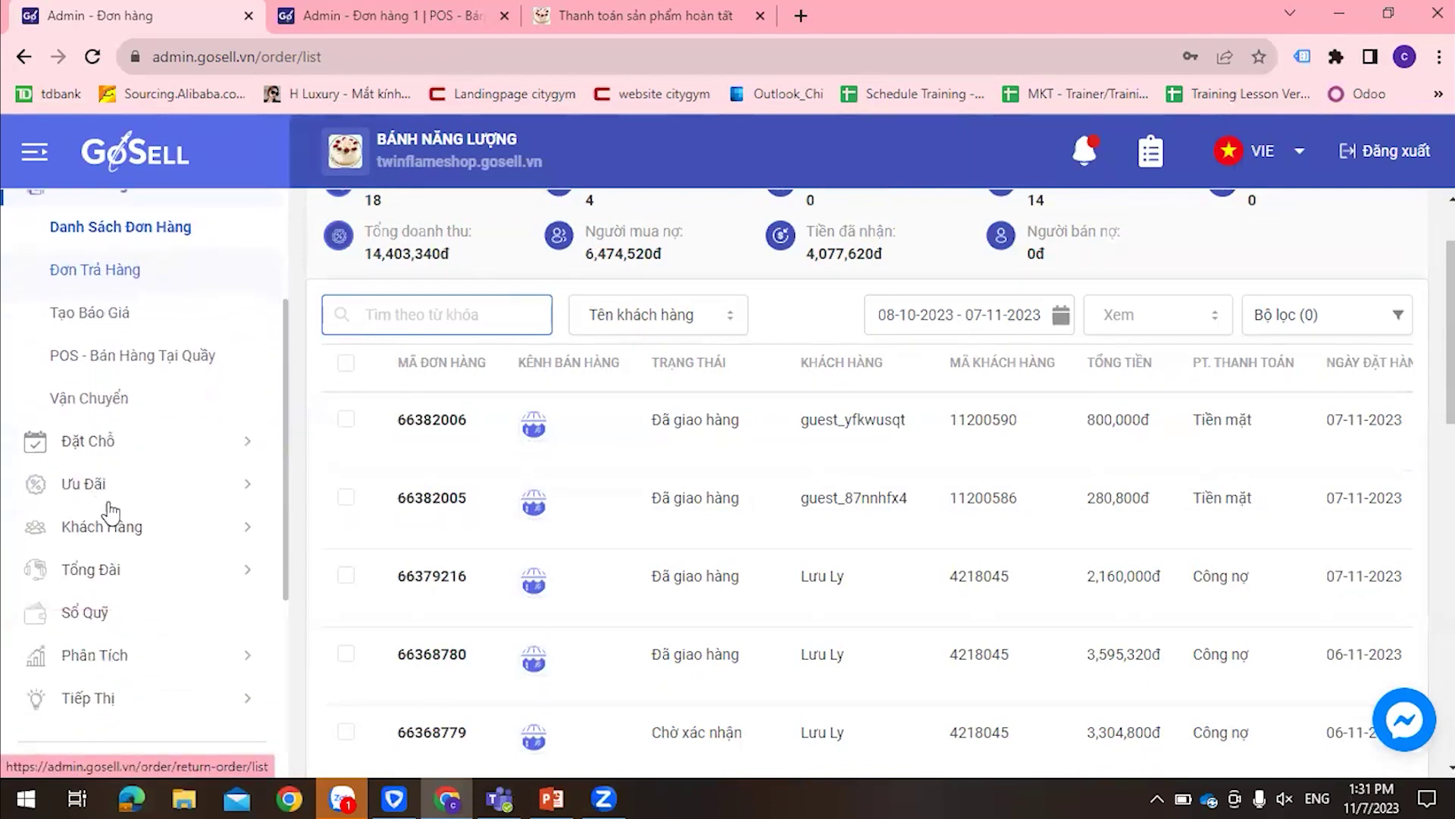
Search customers by name and open the member with 43 orders and 5,655,320đ debt
{"action": "left_click", "coordinate": [116, 528]}
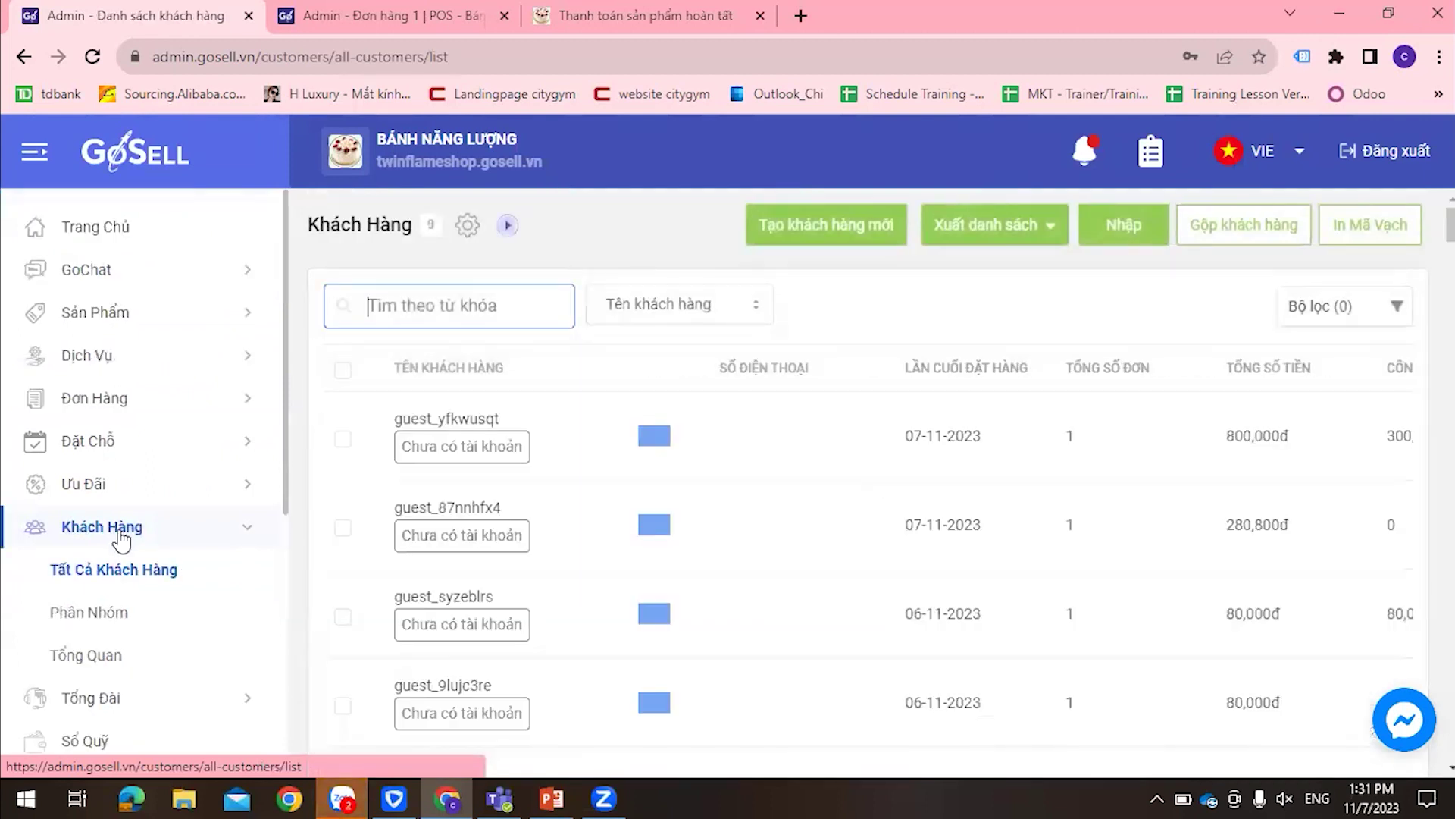
{"action": "type", "text": "lưu"}
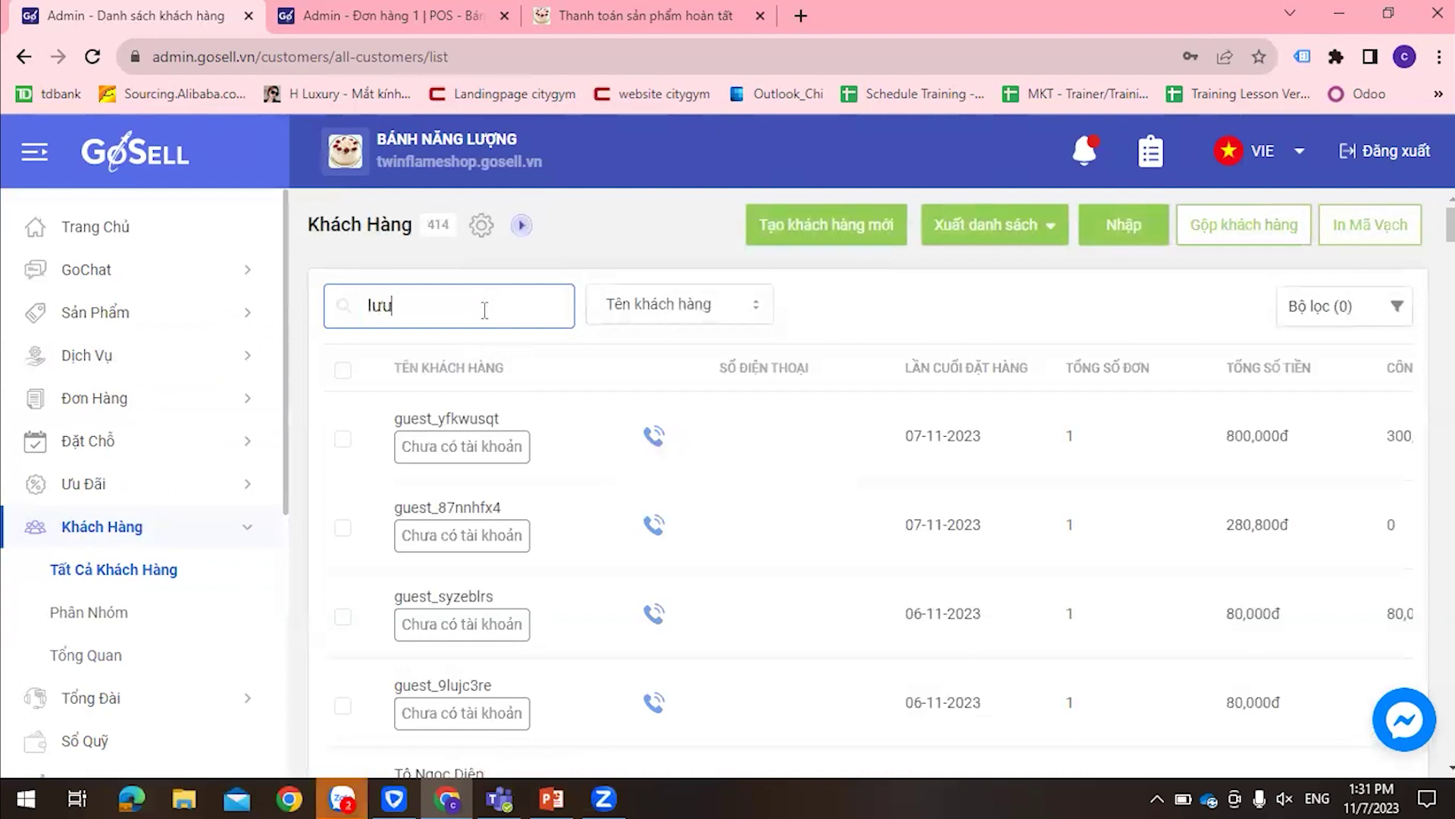
{"action": "key", "text": "Return"}
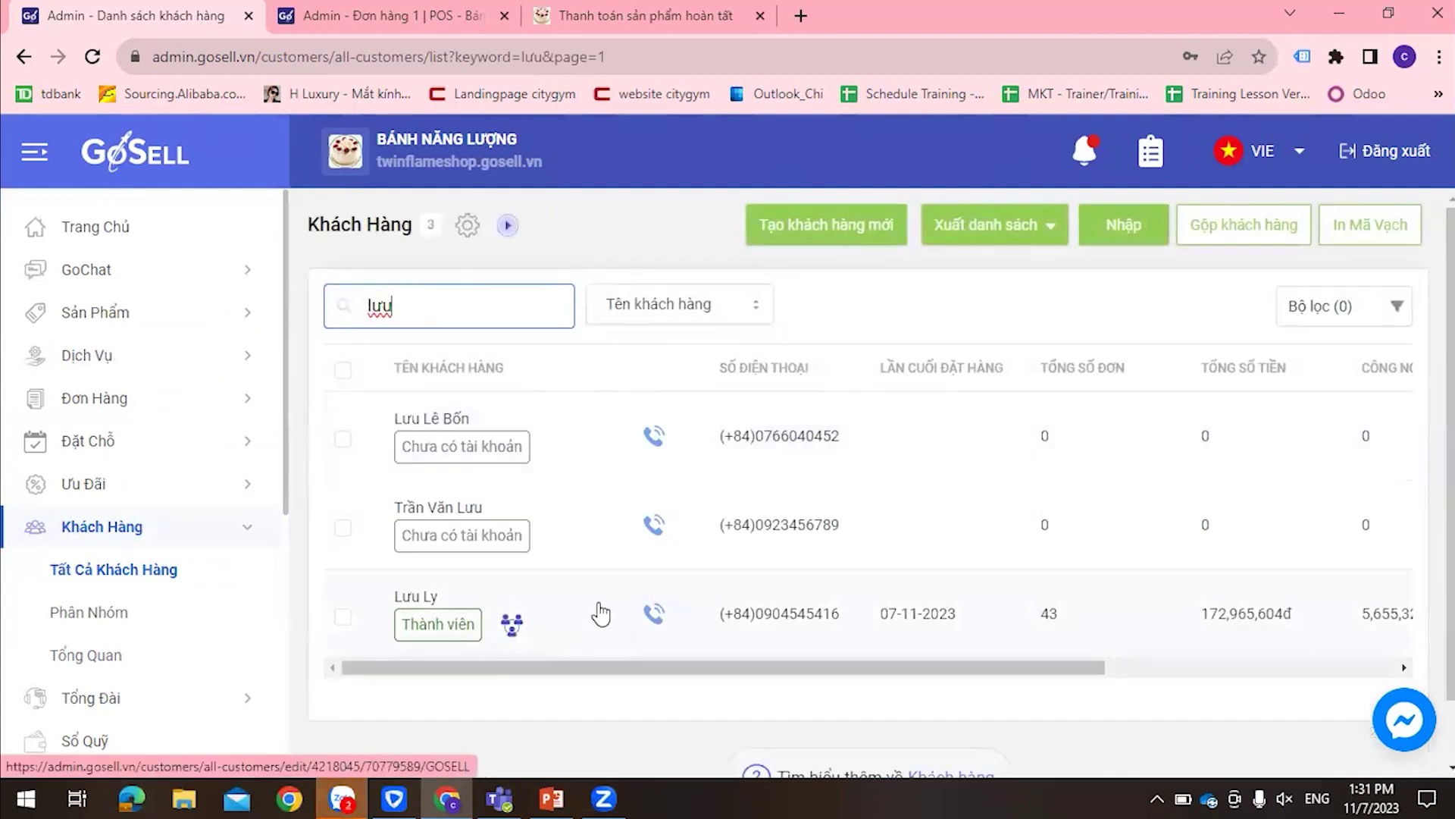
{"action": "left_click_drag", "start_coordinate": [1072, 660], "coordinate": [1193, 666]}
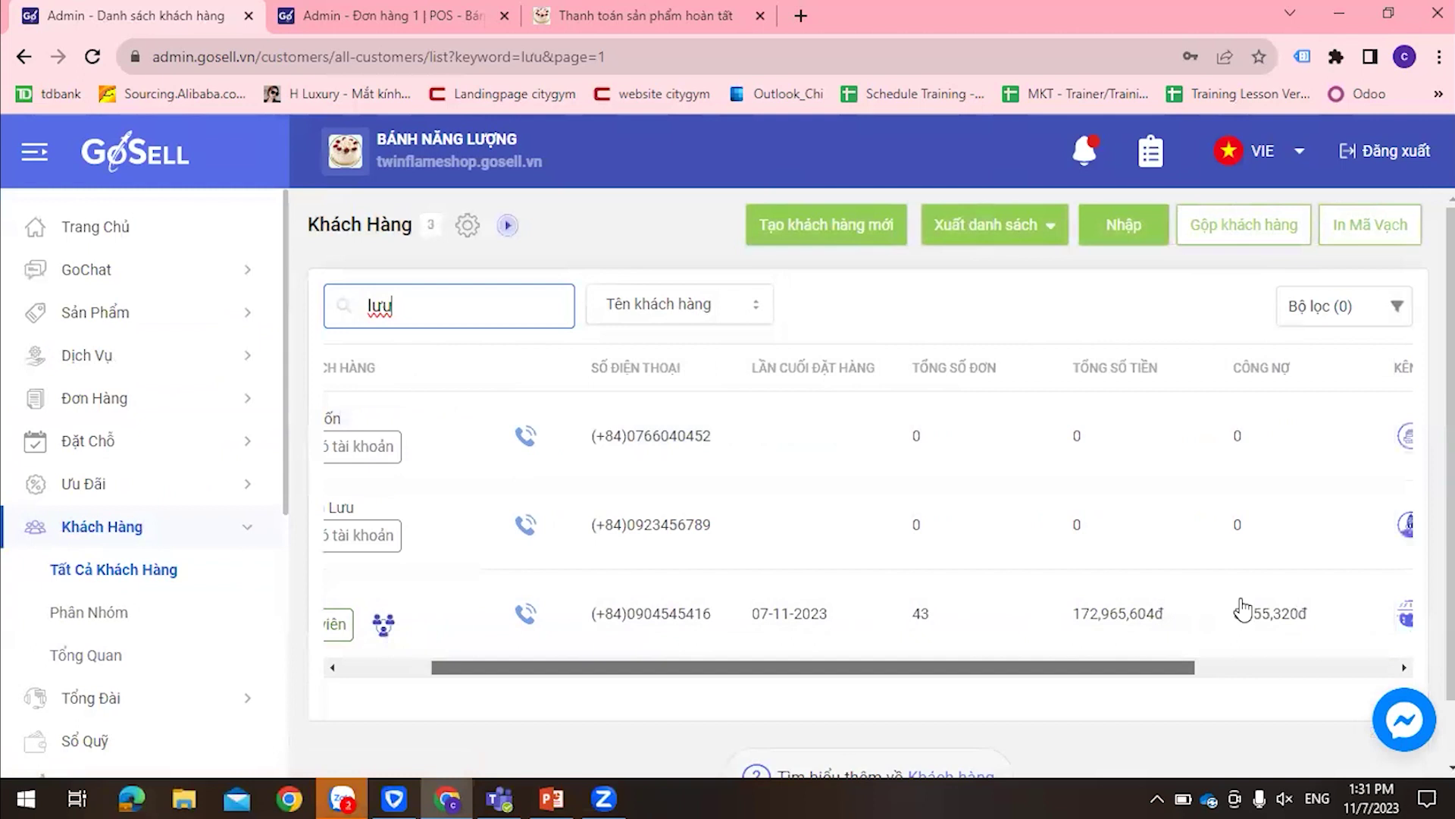
{"action": "scroll", "coordinate": [1213, 627], "scroll_direction": "right", "scroll_amount": 1}
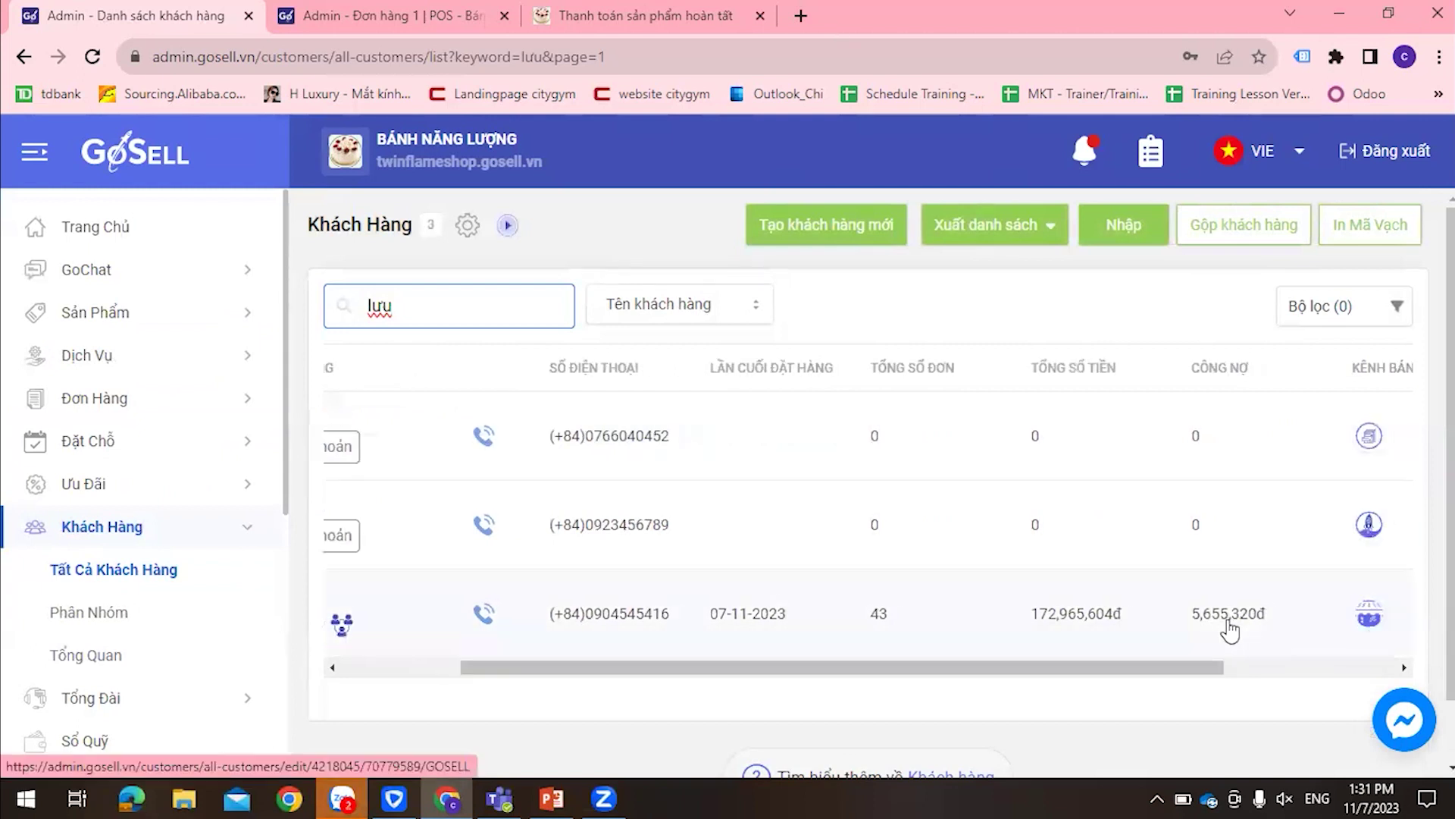
{"action": "left_click_drag", "start_coordinate": [1054, 671], "coordinate": [825, 666]}
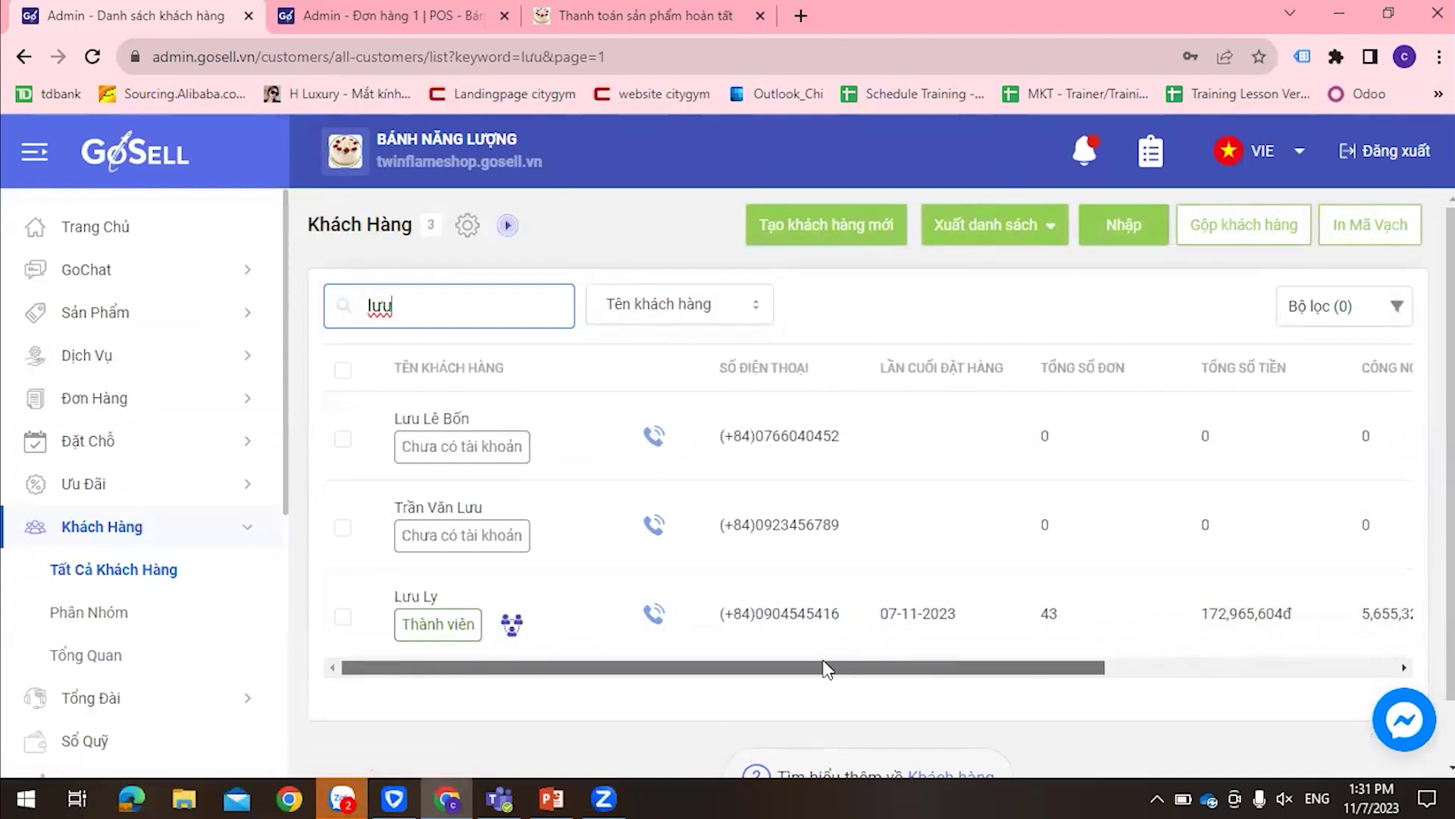
{"action": "left_click", "coordinate": [932, 607]}
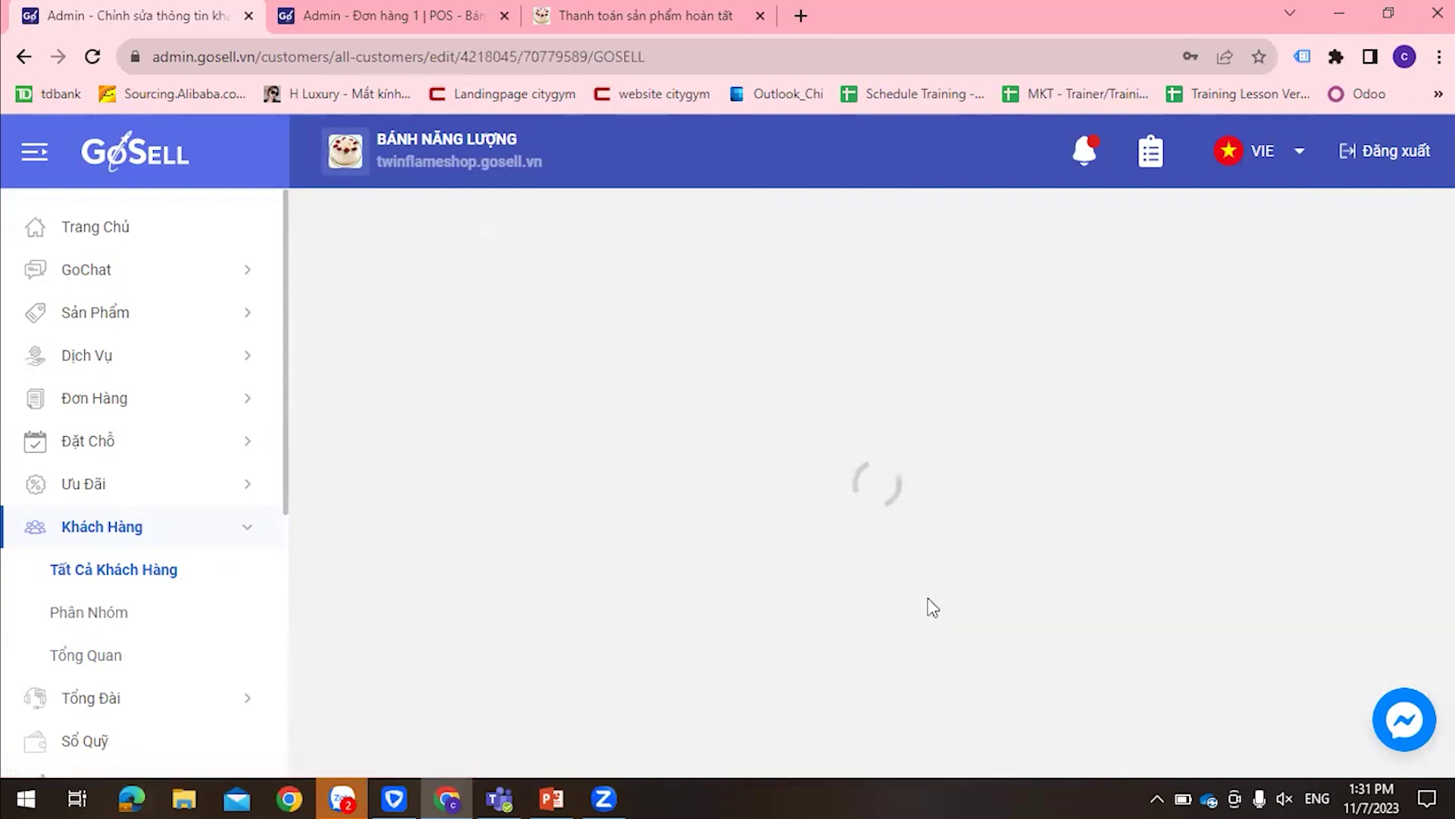
{"action": "scroll", "coordinate": [497, 521], "scroll_direction": "down", "scroll_amount": 8}
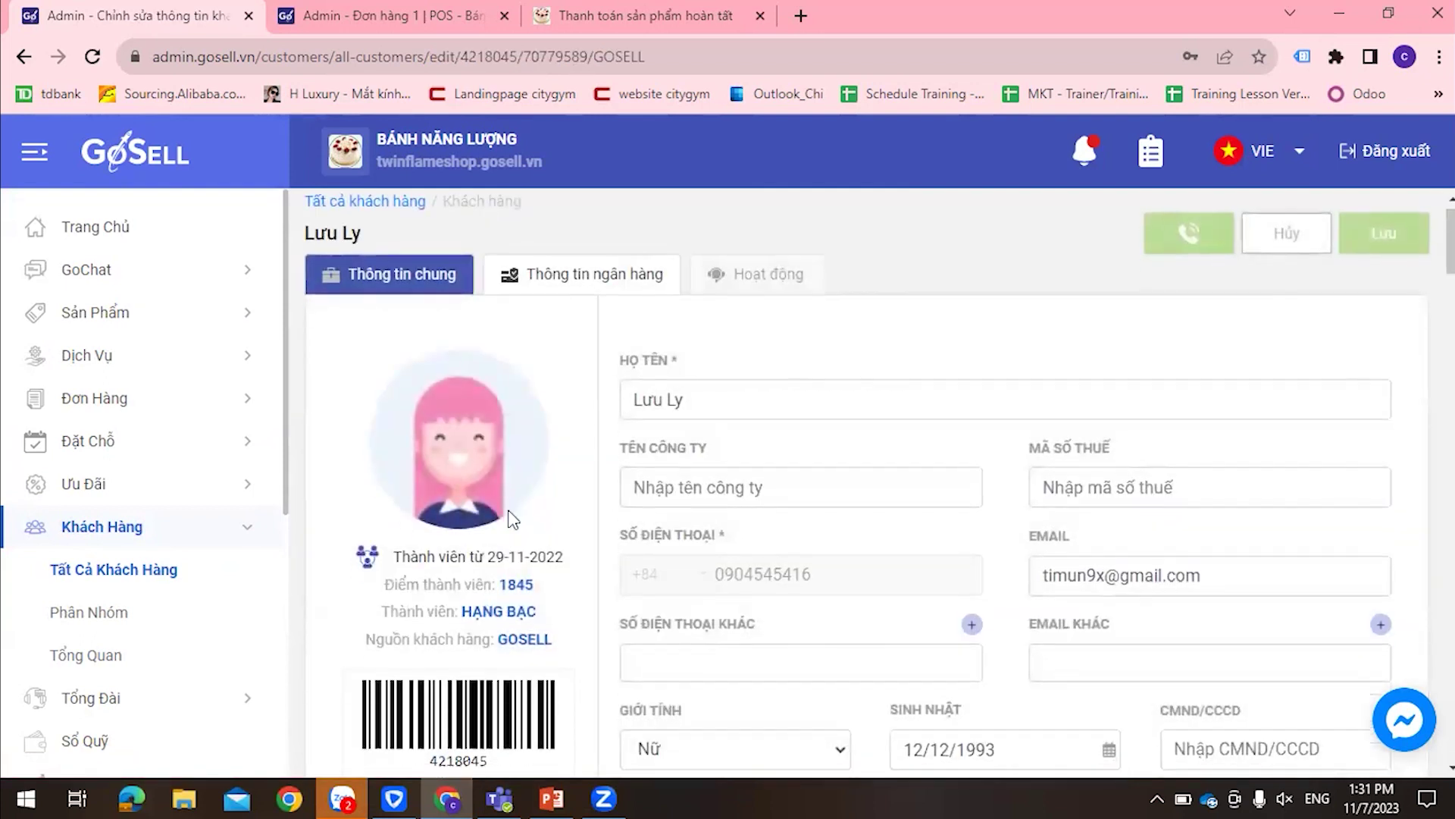
{"action": "scroll", "coordinate": [511, 522], "scroll_direction": "down", "scroll_amount": 2}
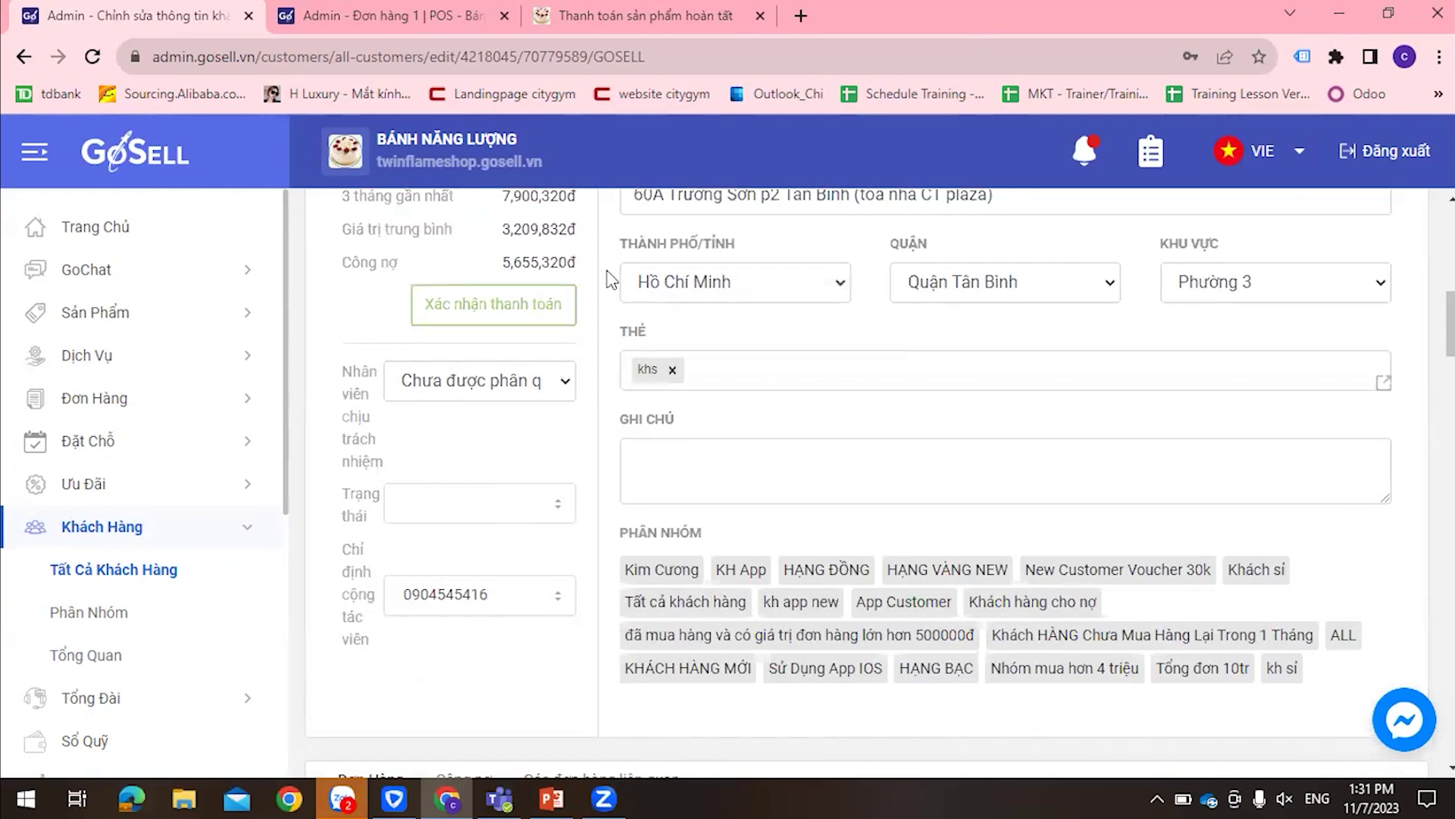
{"action": "scroll", "coordinate": [610, 280], "scroll_direction": "up", "scroll_amount": 3}
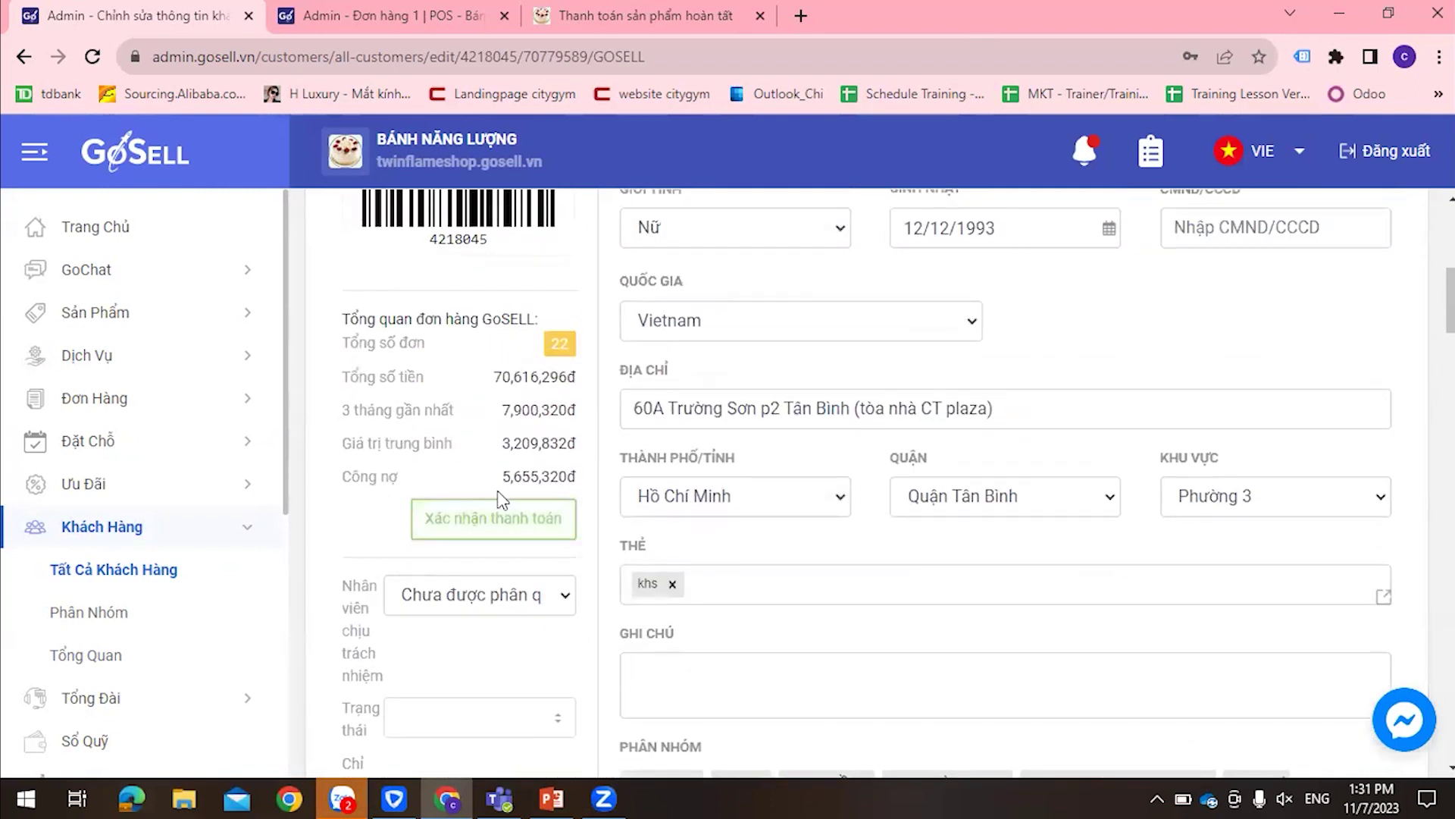
{"action": "left_click", "coordinate": [516, 512]}
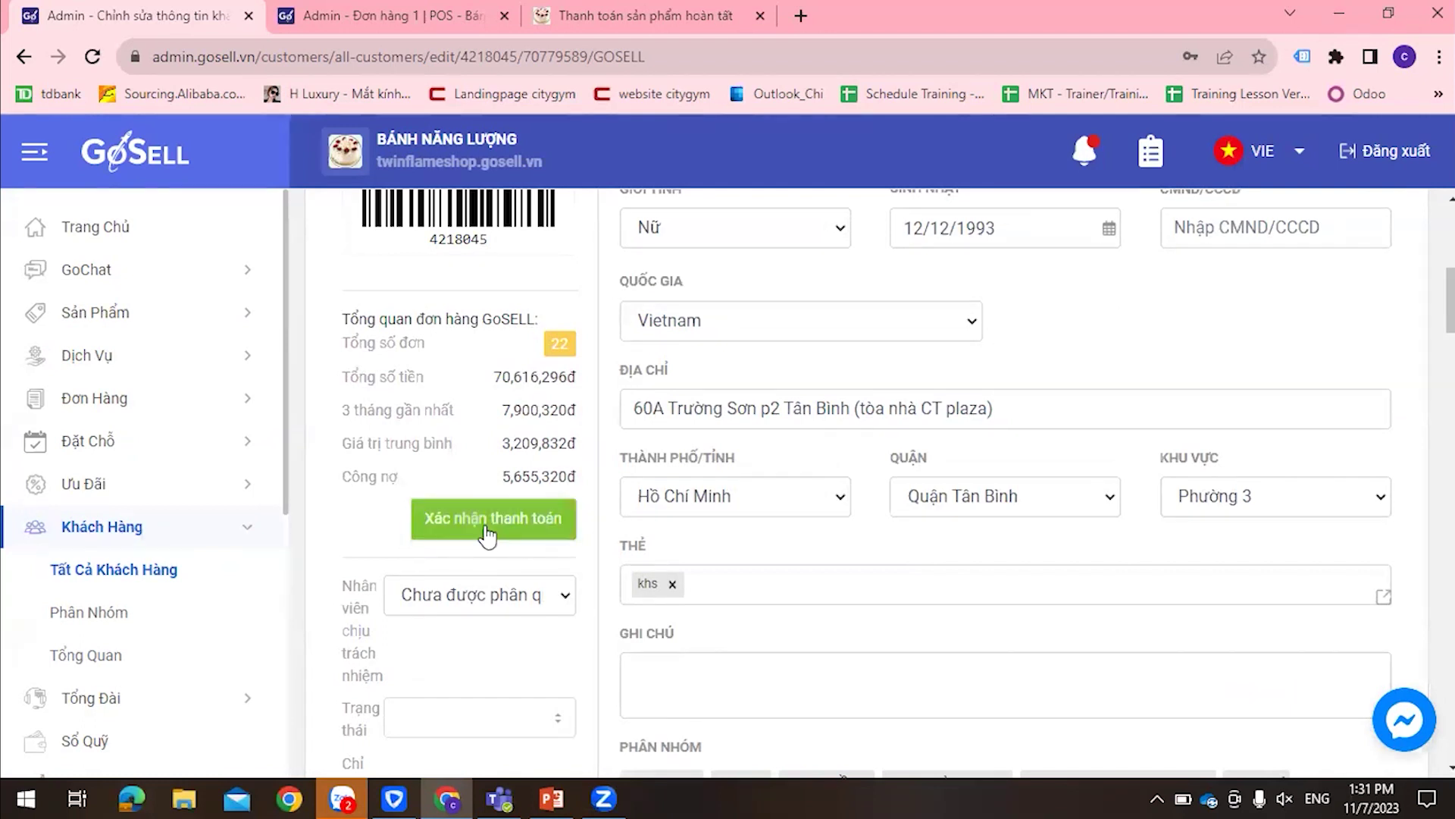
{"action": "scroll", "coordinate": [515, 531], "scroll_direction": "up", "scroll_amount": 2}
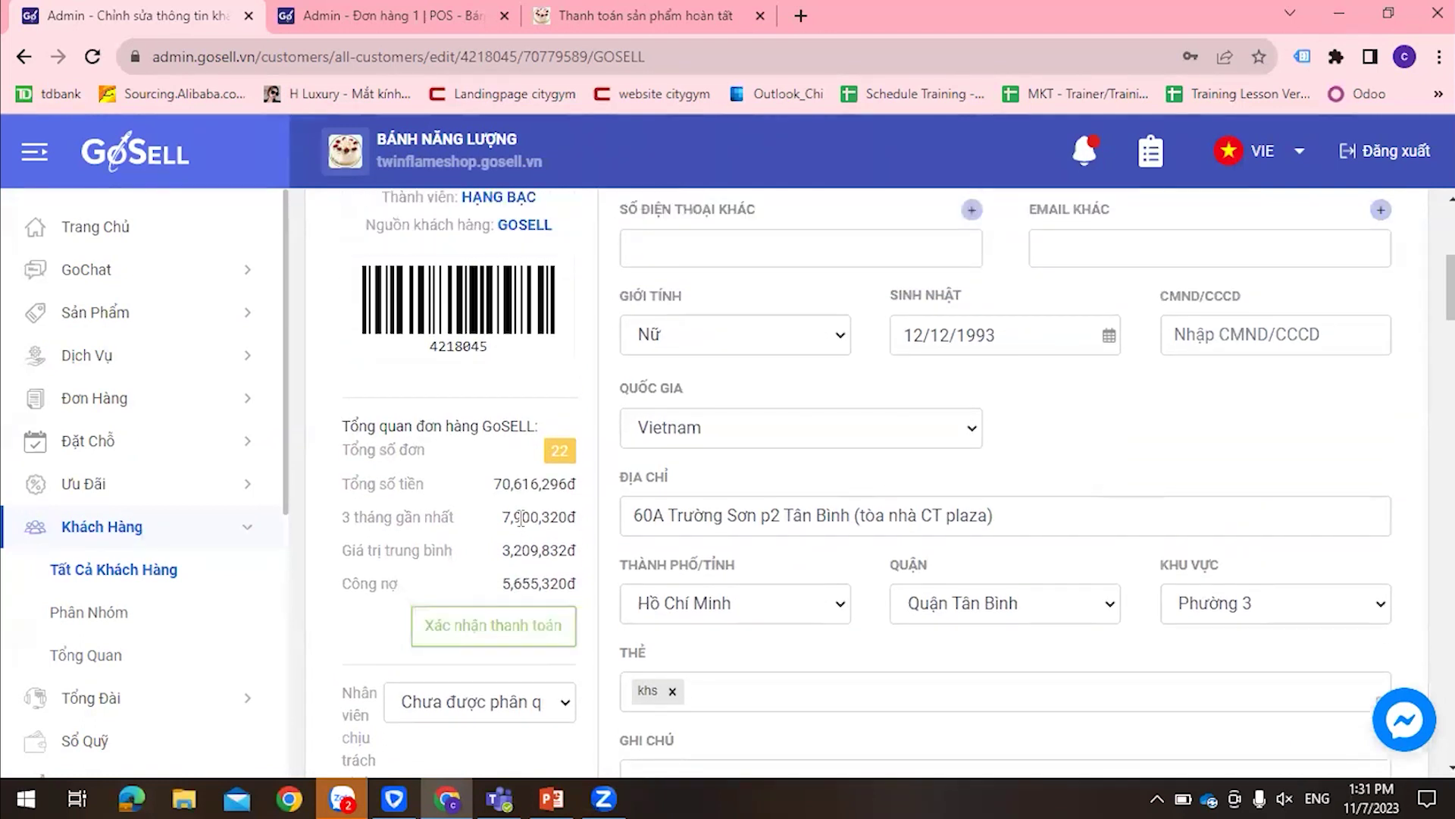
{"action": "scroll", "coordinate": [523, 518], "scroll_direction": "up", "scroll_amount": 4}
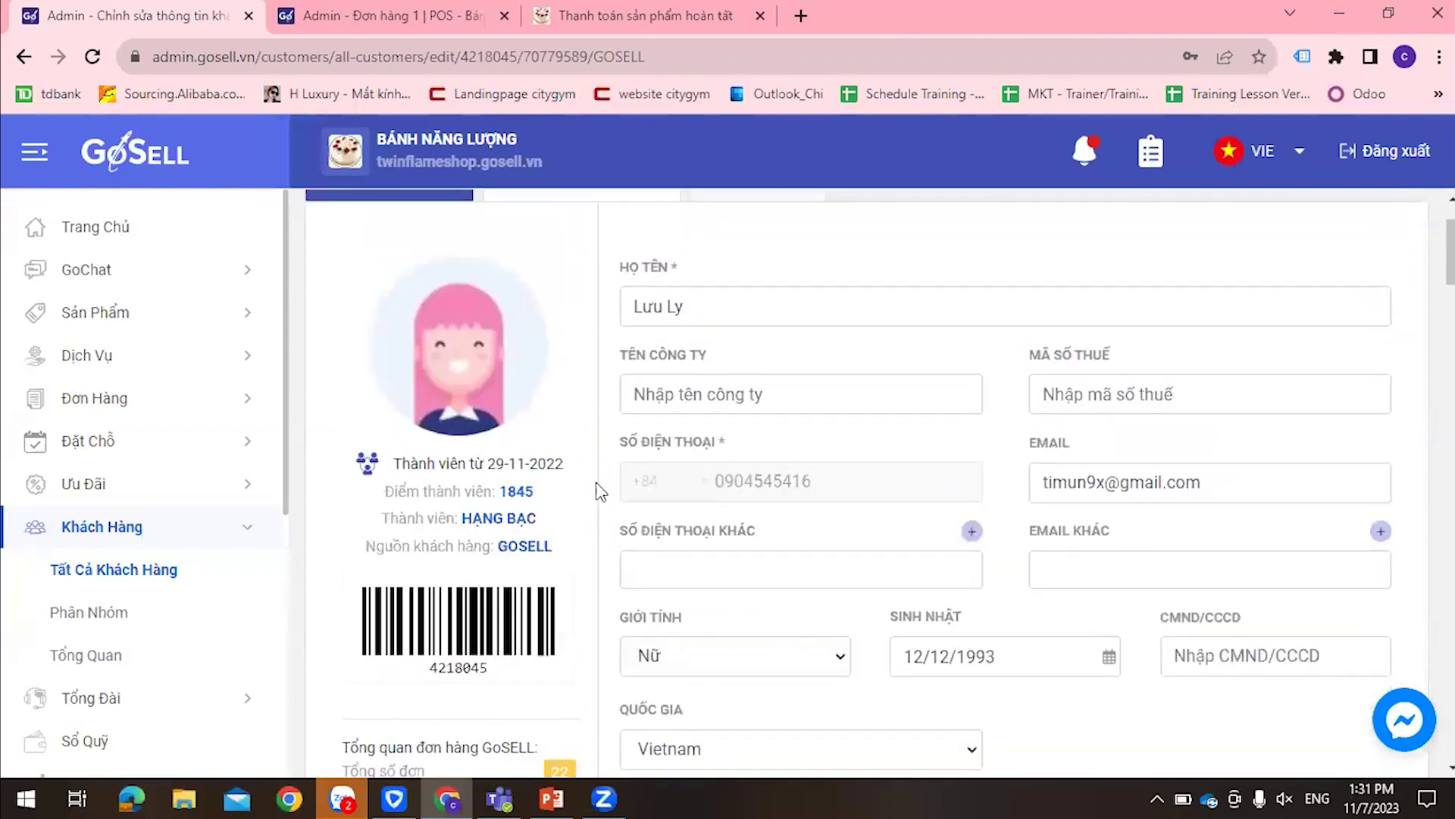
{"action": "scroll", "coordinate": [706, 497], "scroll_direction": "down", "scroll_amount": 1}
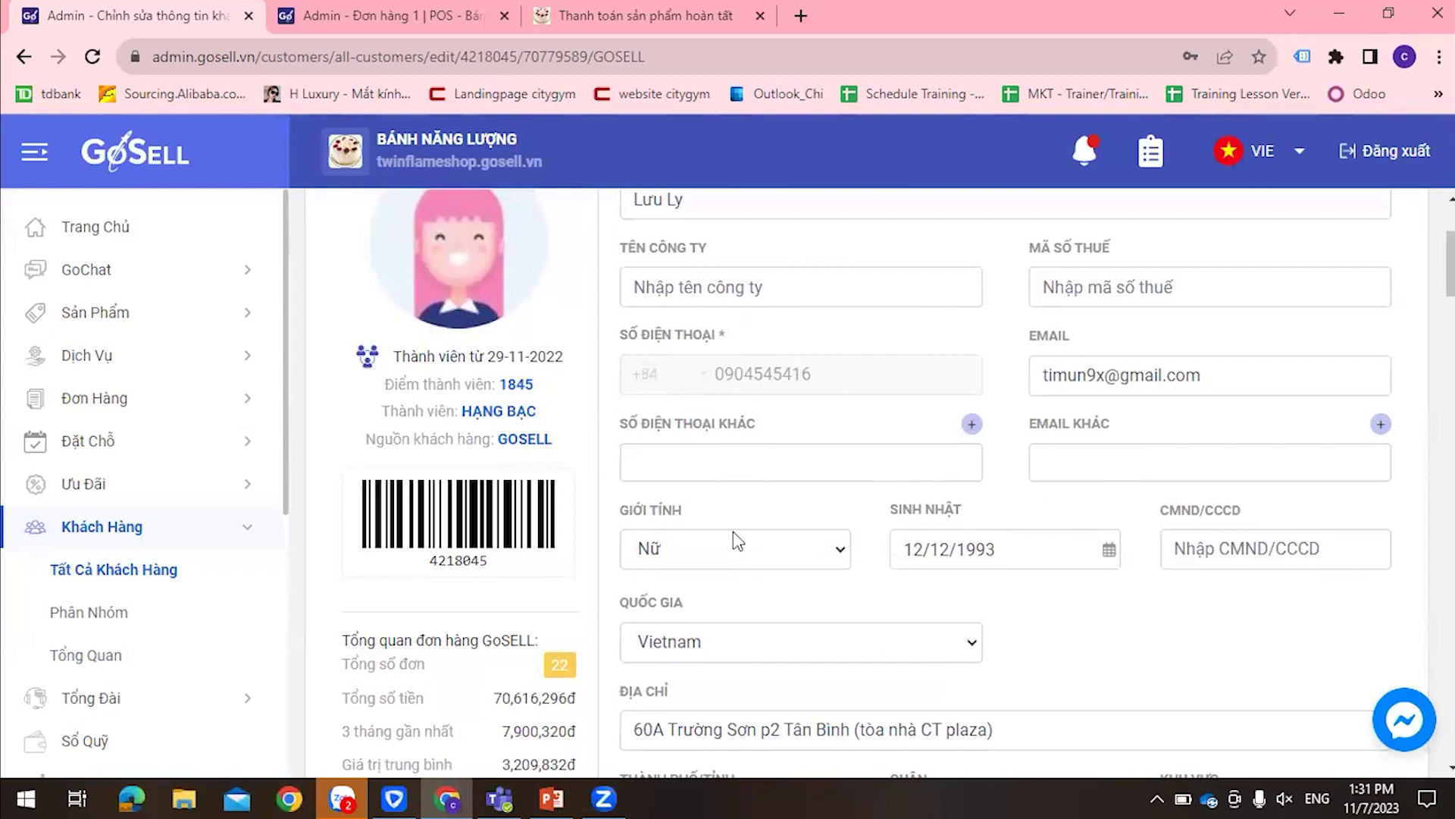
{"action": "scroll", "coordinate": [732, 539], "scroll_direction": "down", "scroll_amount": 2}
{"action": "scroll", "coordinate": [575, 561], "scroll_direction": "down", "scroll_amount": 1}
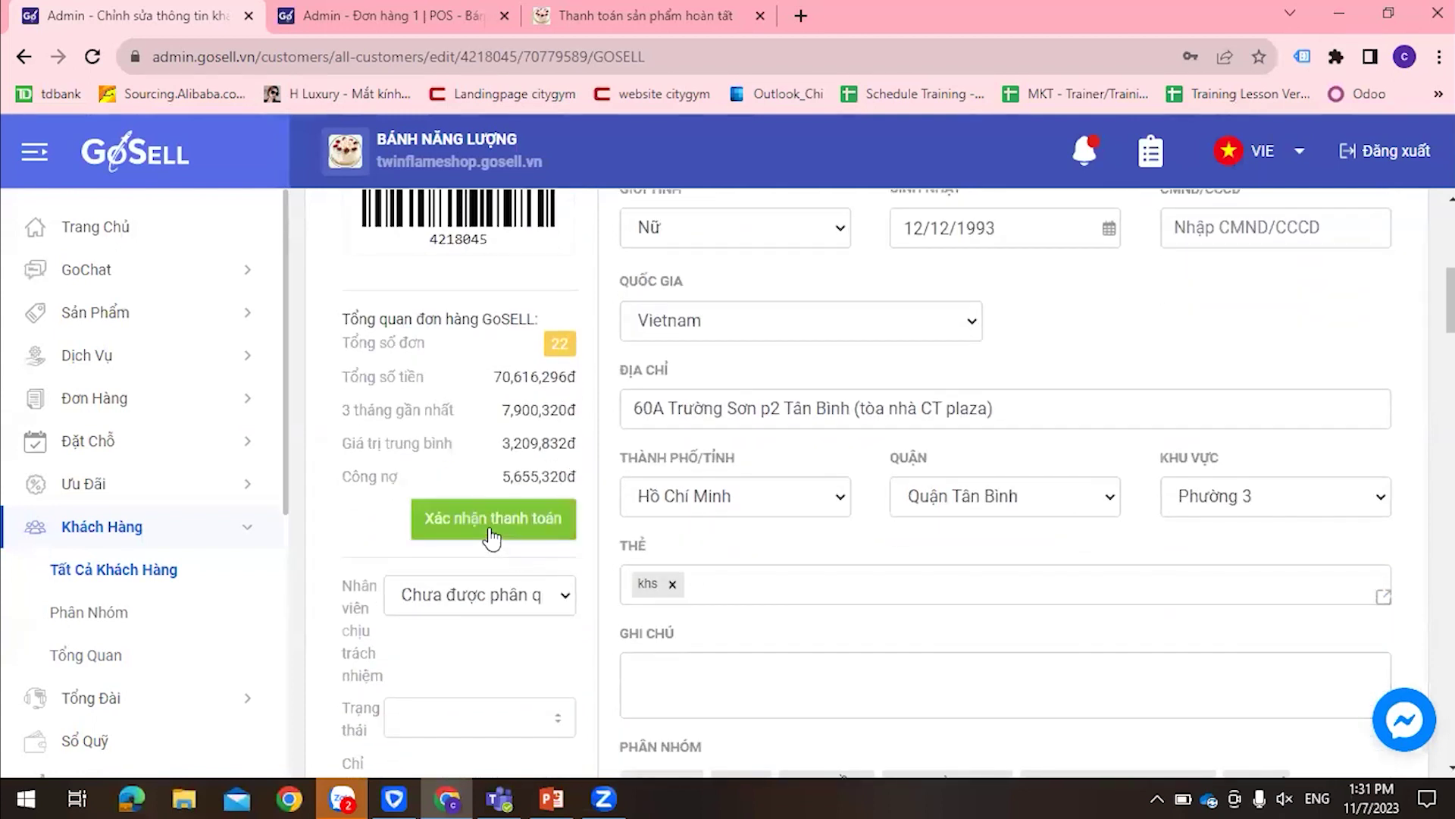
Pay 5,000,000đ cash against the customer's debt, leaving 655,320đ outstanding
{"action": "left_click", "coordinate": [492, 535]}
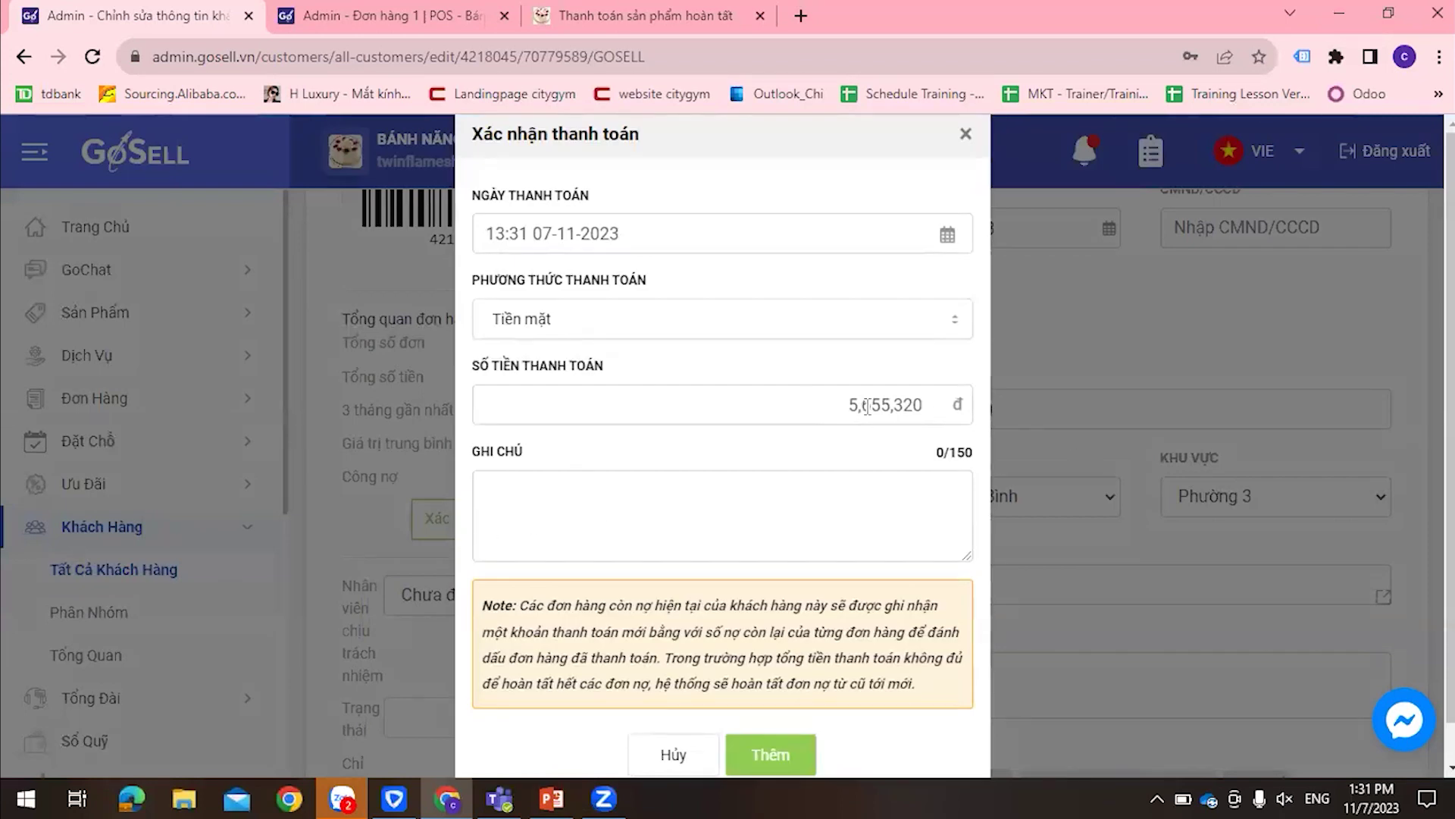
{"action": "left_click_drag", "start_coordinate": [867, 406], "coordinate": [946, 407]}
{"action": "key", "text": "BackSpace"}
{"action": "key", "text": "BackSpace"}
{"action": "type", "text": "0000000"}
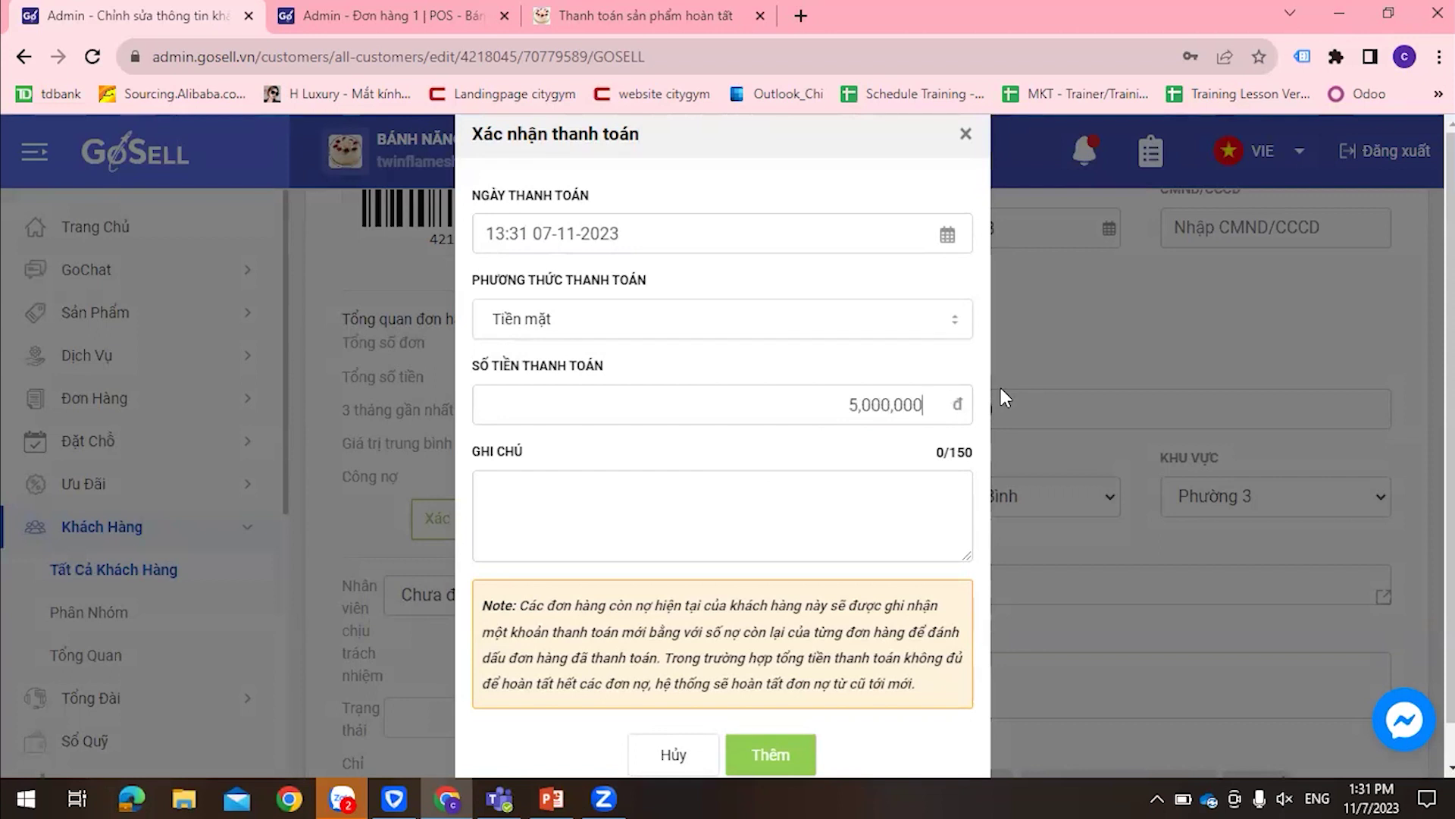
{"action": "scroll", "coordinate": [887, 542], "scroll_direction": "down", "scroll_amount": 1}
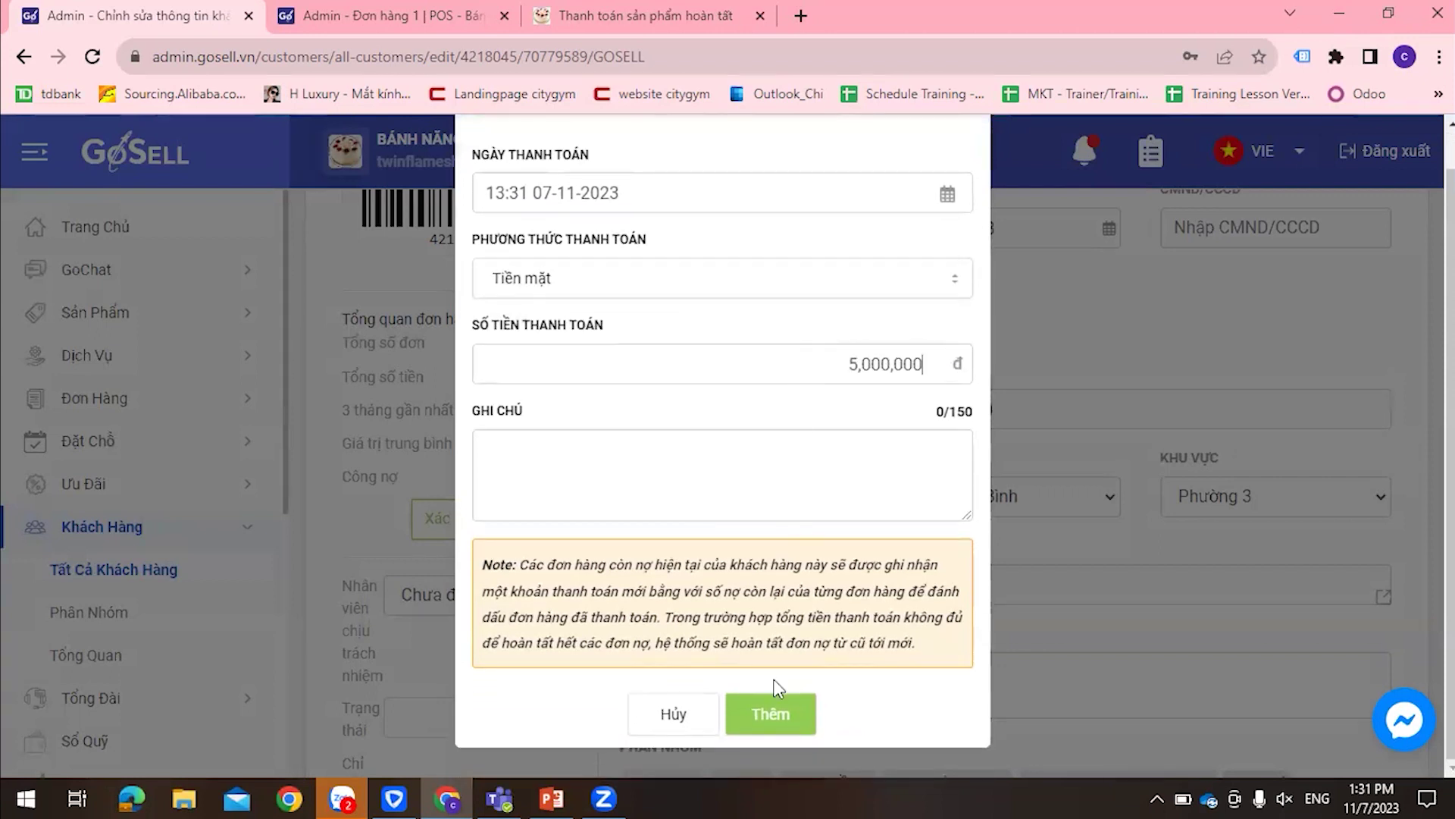
{"action": "left_click", "coordinate": [777, 701]}
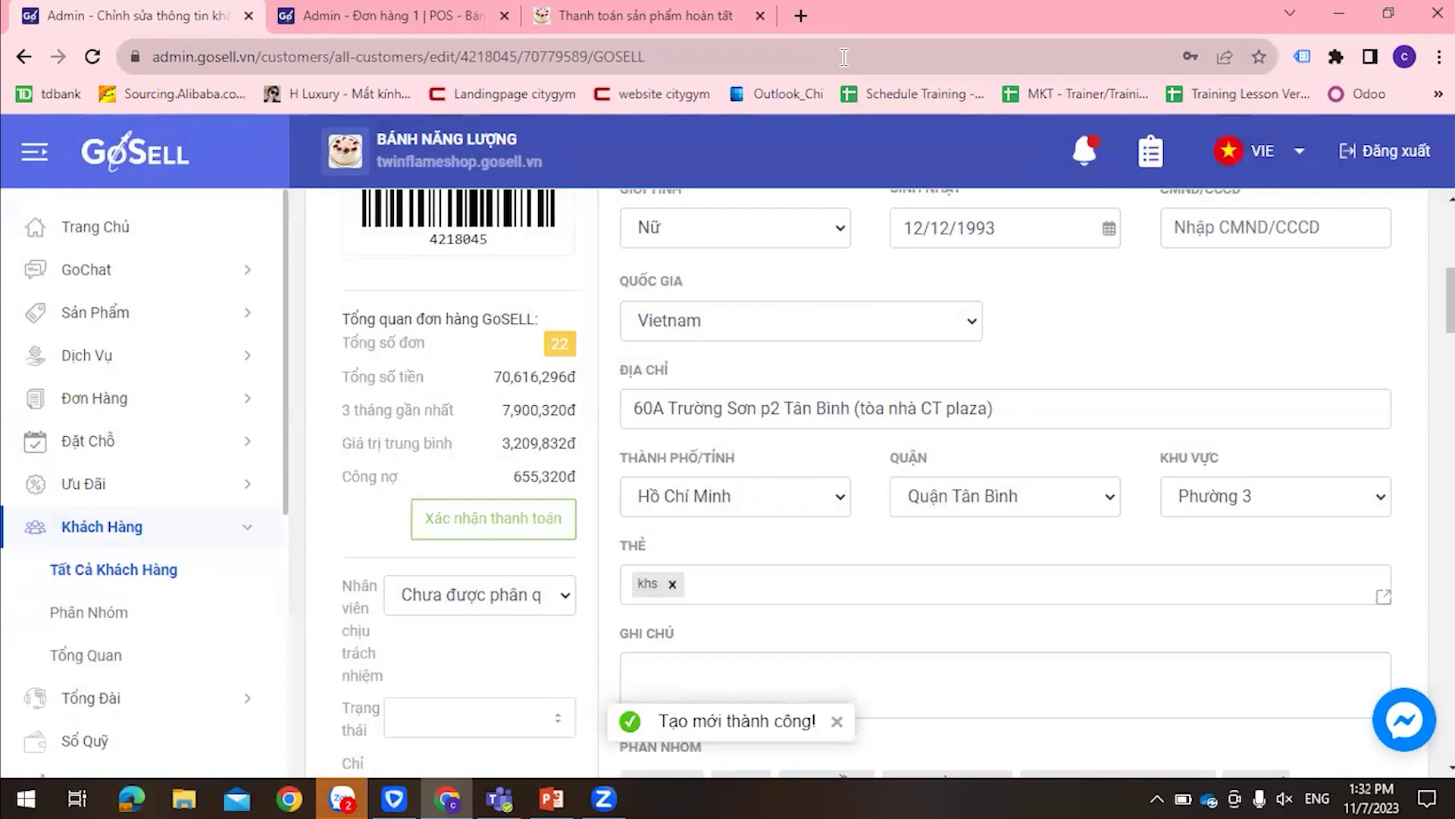
Reload the customer page and copy the remaining 655,320đ debt figure
{"action": "key", "text": "F5"}
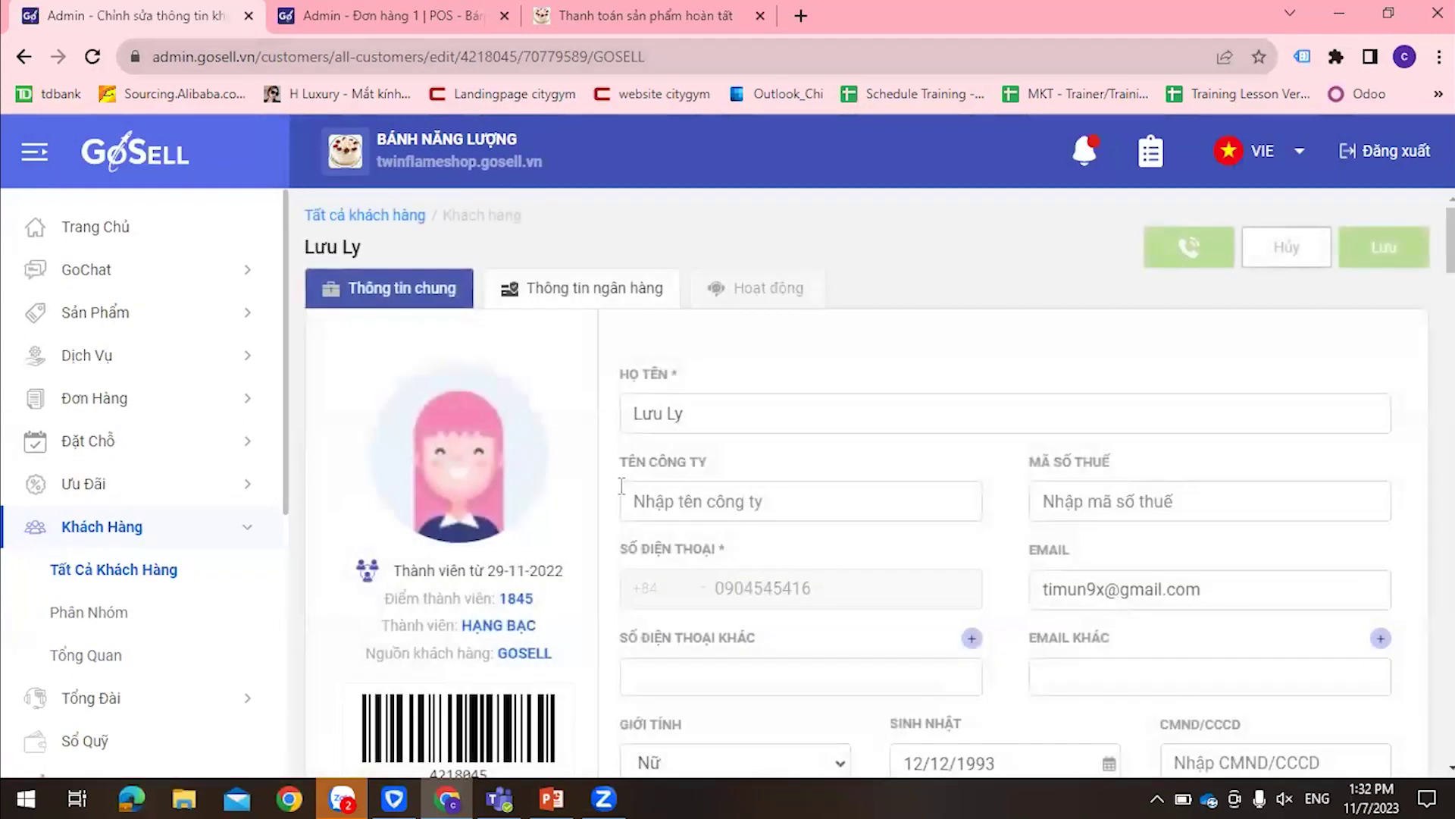
{"action": "scroll", "coordinate": [621, 485], "scroll_direction": "down", "scroll_amount": 7}
{"action": "left_click_drag", "start_coordinate": [510, 485], "coordinate": [587, 487]}
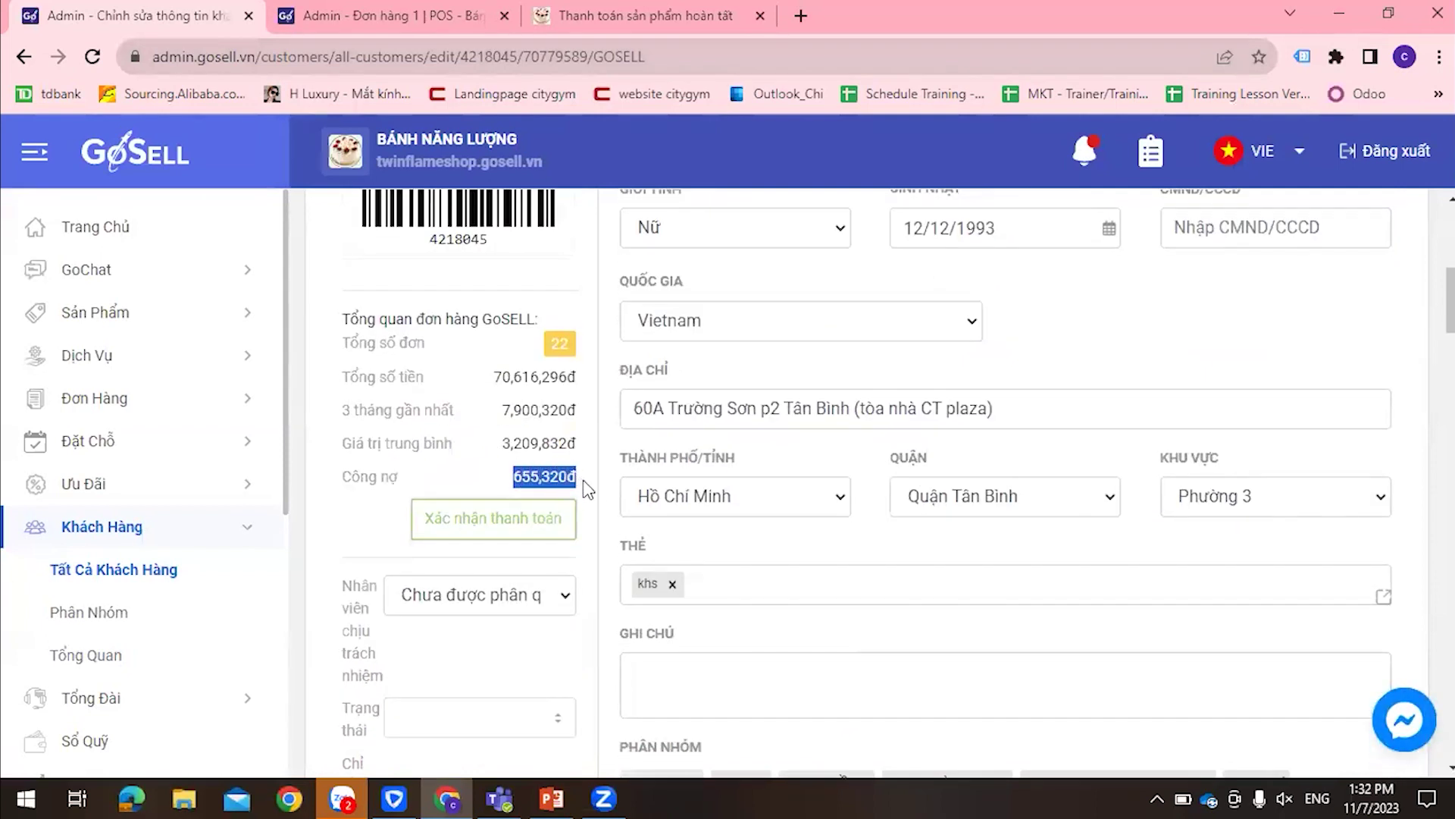
{"action": "key", "text": "ctrl+c"}
{"action": "key", "text": "ctrl+c"}
{"action": "scroll", "coordinate": [599, 506], "scroll_direction": "down", "scroll_amount": 10}
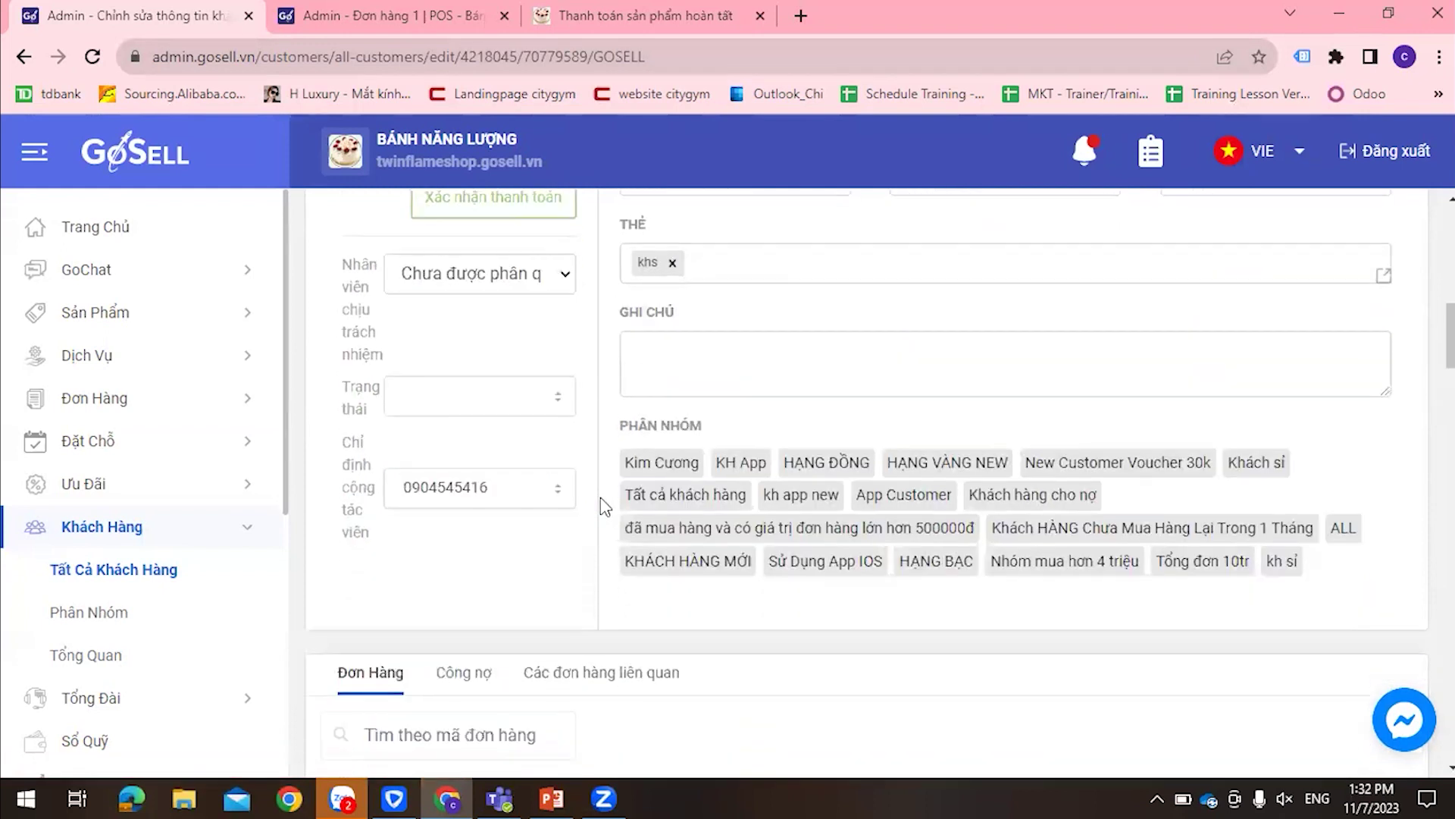
{"action": "scroll", "coordinate": [604, 506], "scroll_direction": "down", "scroll_amount": 1}
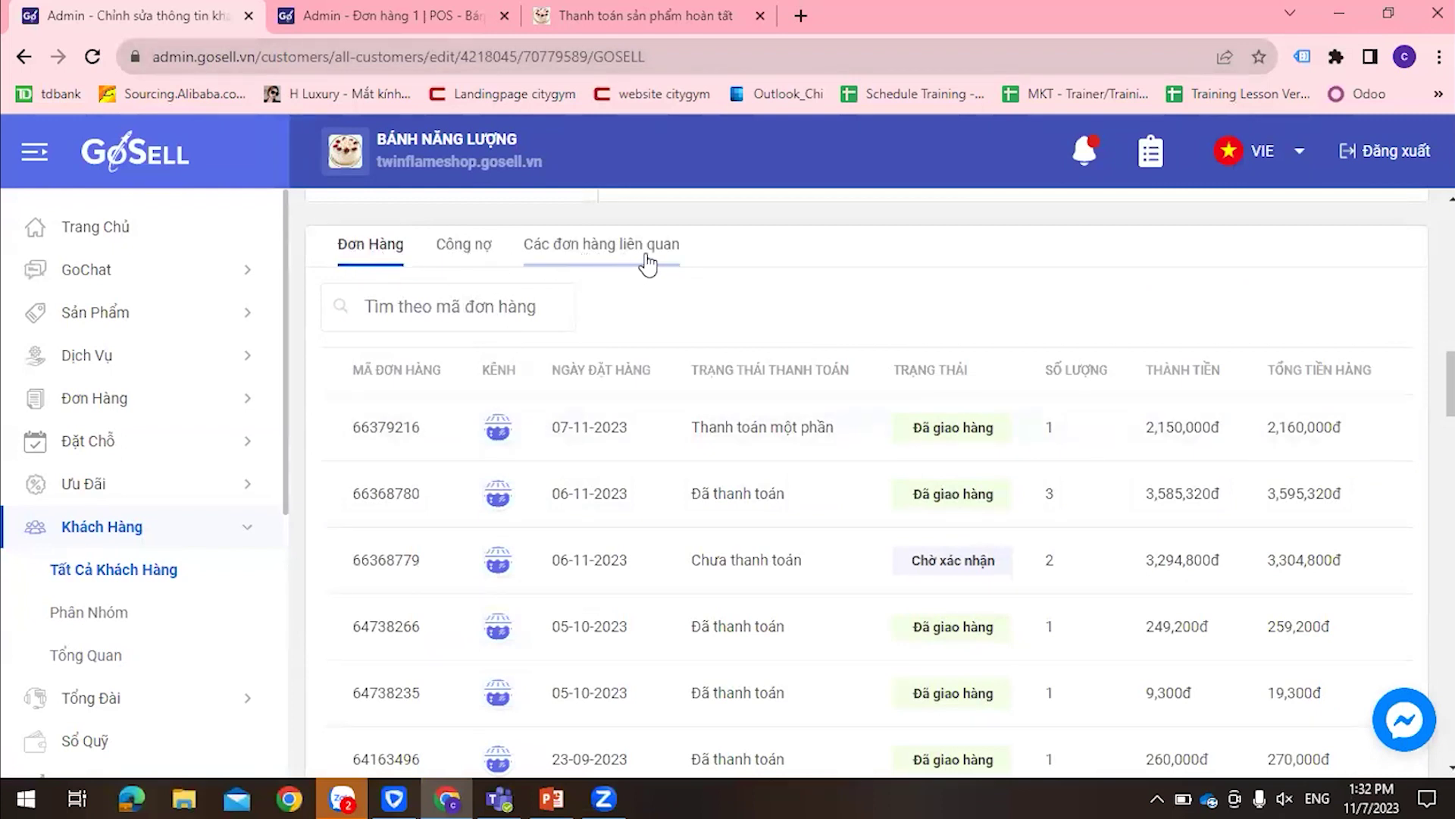
Review the Công nợ history showing the 5,000,000đ payment split across orders #66379216 and #66368780
{"action": "left_click", "coordinate": [479, 257]}
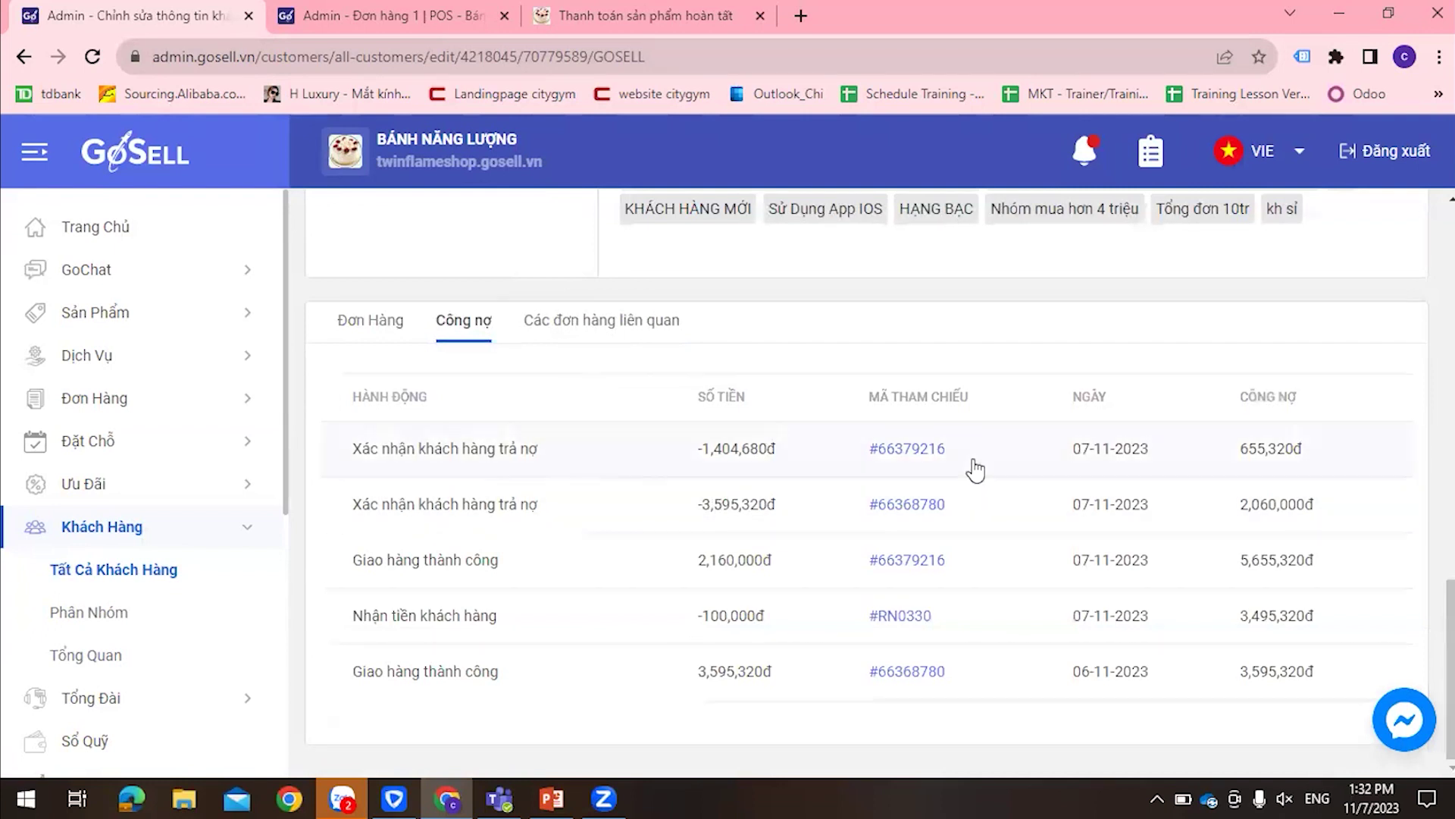
{"action": "scroll", "coordinate": [770, 682], "scroll_direction": "up", "scroll_amount": 2}
{"action": "scroll", "coordinate": [770, 667], "scroll_direction": "down", "scroll_amount": 2}
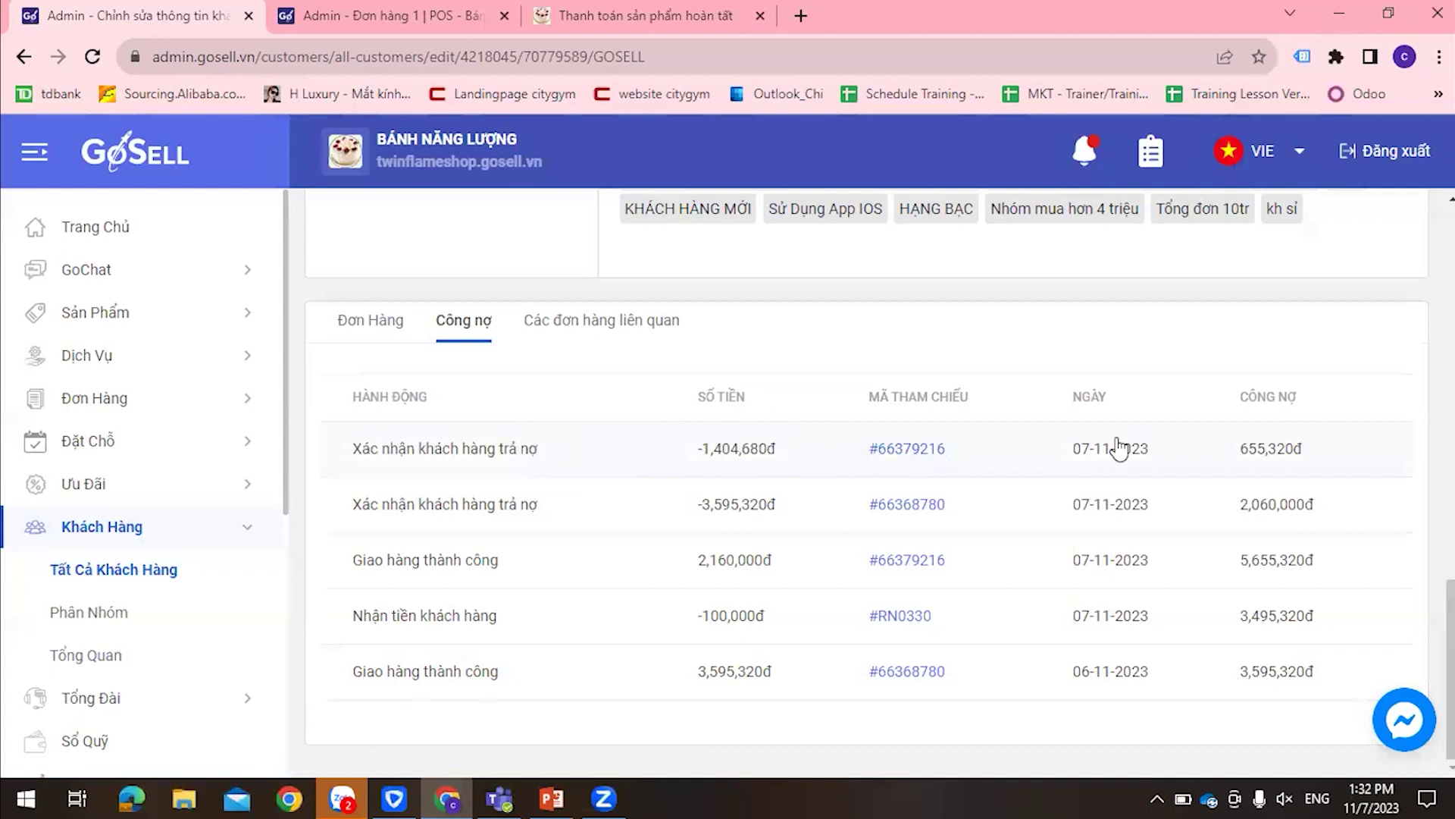
{"action": "scroll", "coordinate": [943, 534], "scroll_direction": "up", "scroll_amount": 5}
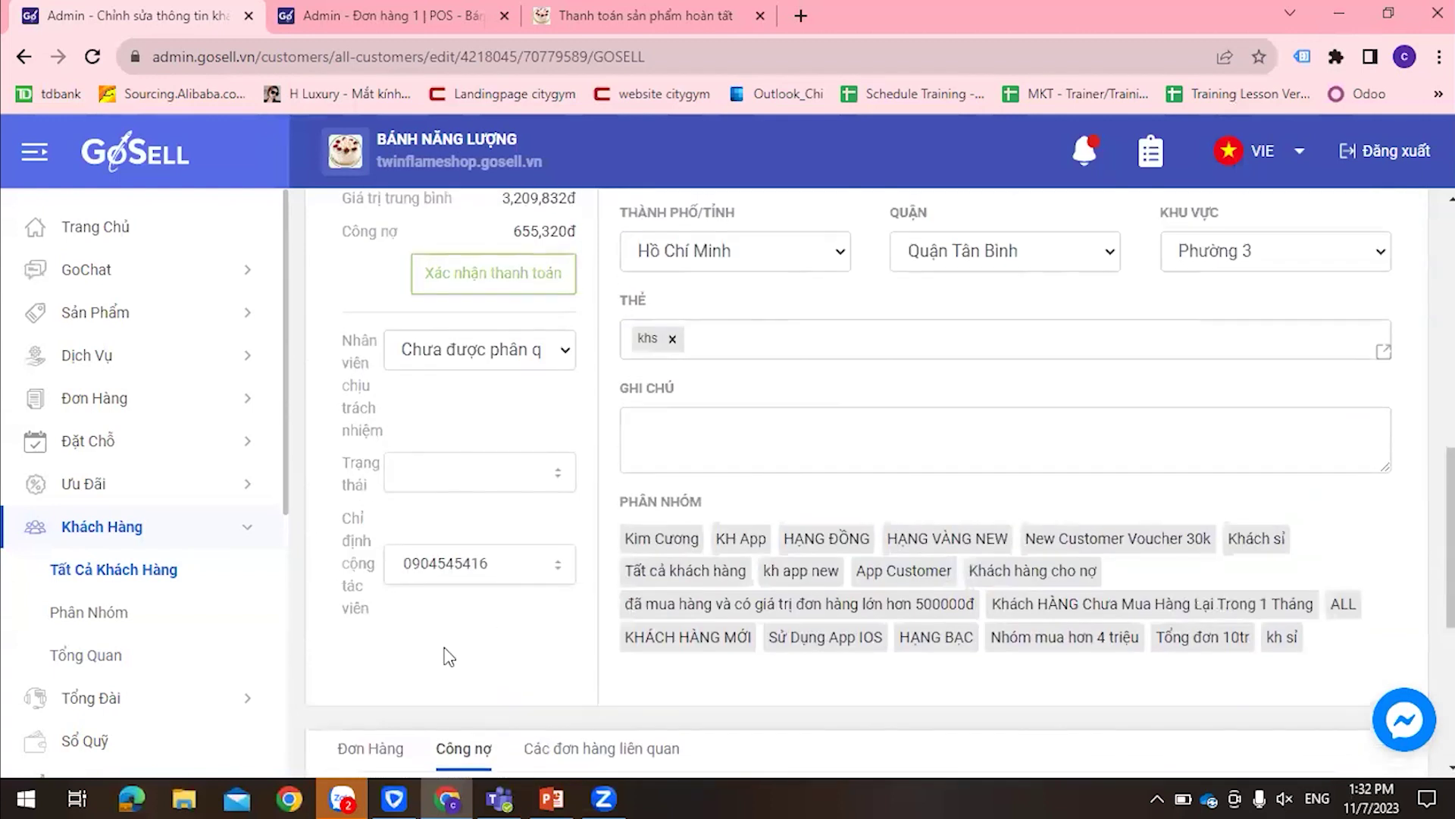
{"action": "scroll", "coordinate": [416, 696], "scroll_direction": "up", "scroll_amount": 6}
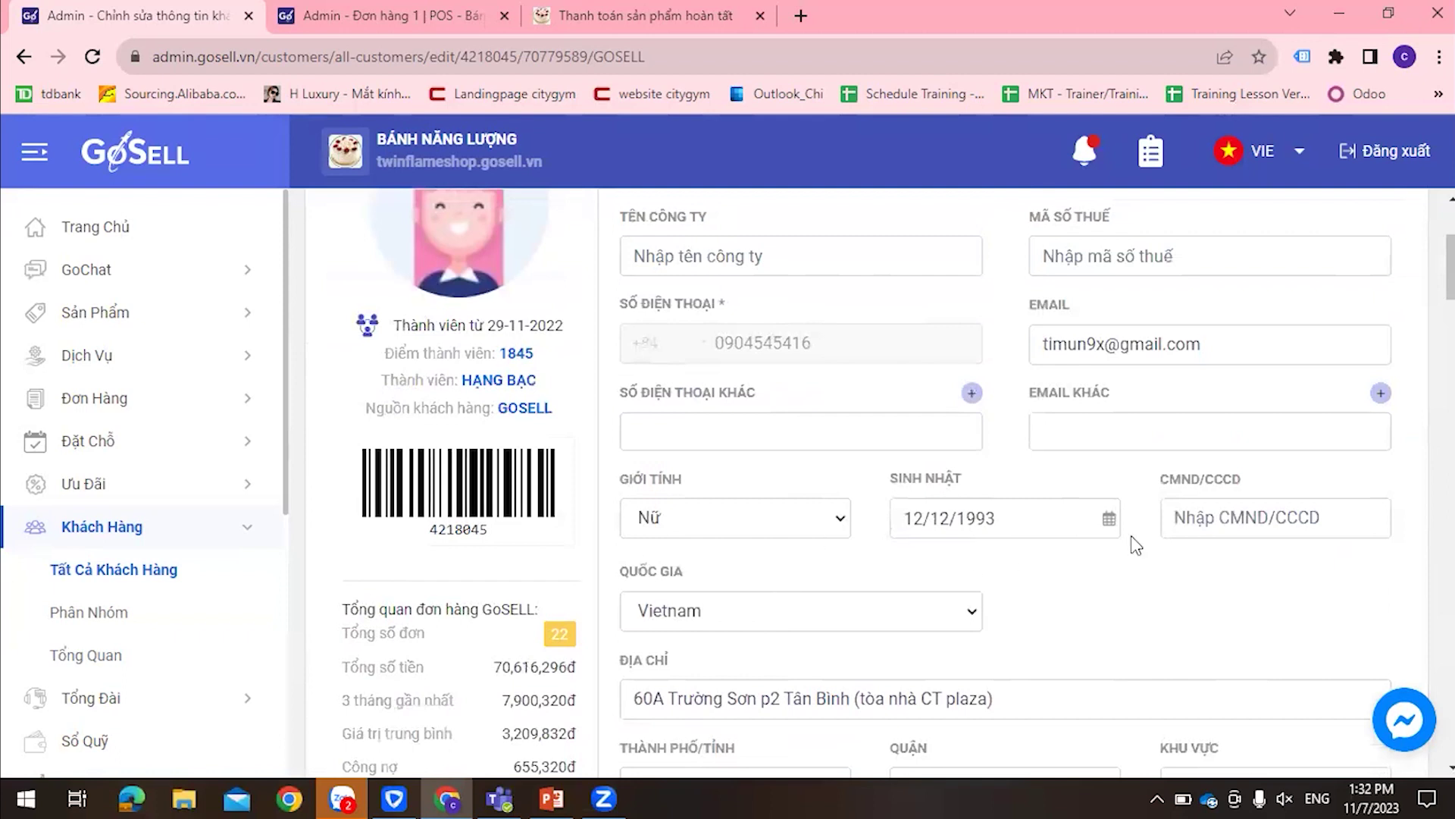
{"action": "scroll", "coordinate": [1135, 544], "scroll_direction": "up", "scroll_amount": 3}
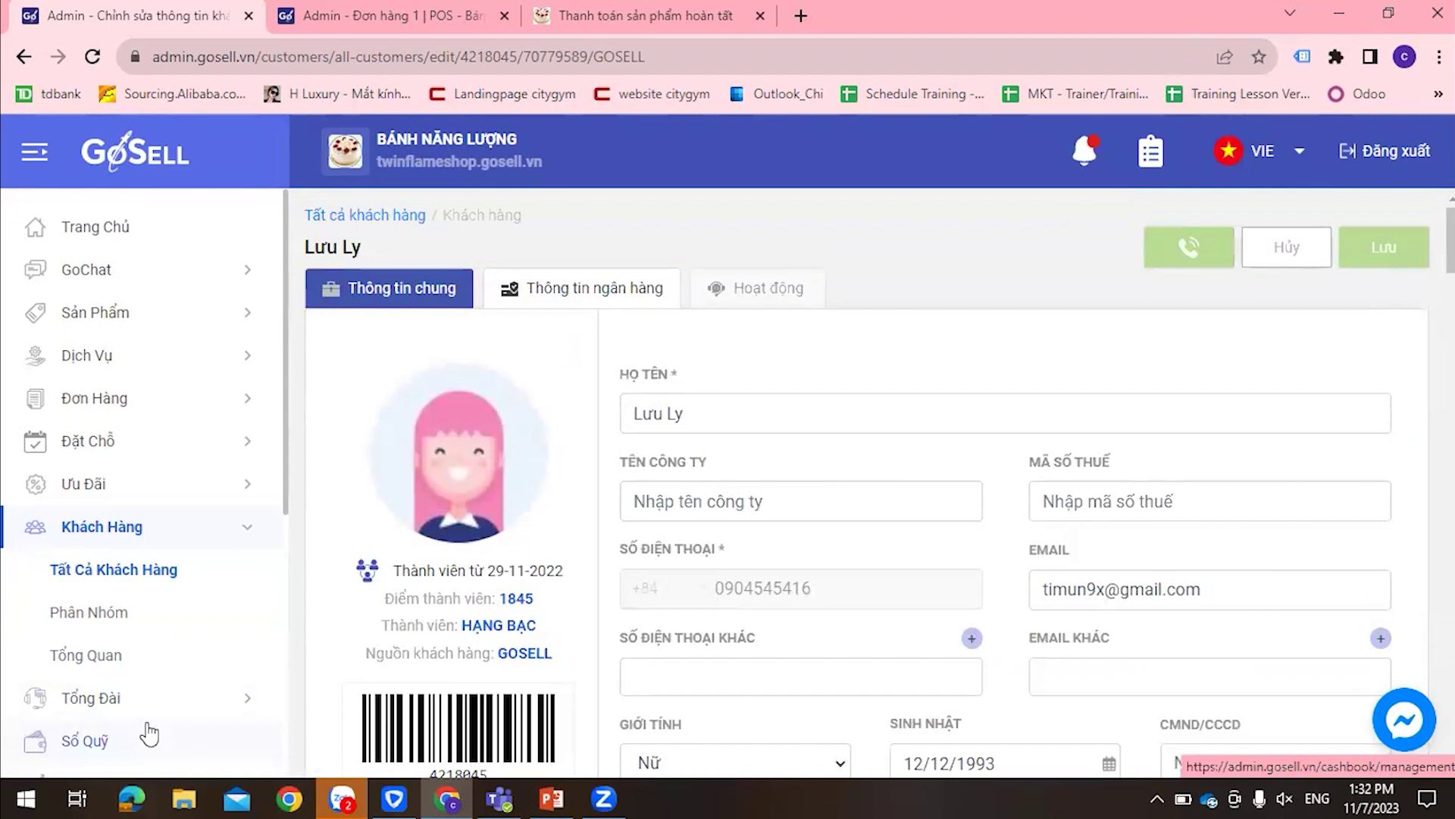
{"action": "scroll", "coordinate": [143, 698], "scroll_direction": "down", "scroll_amount": 2}
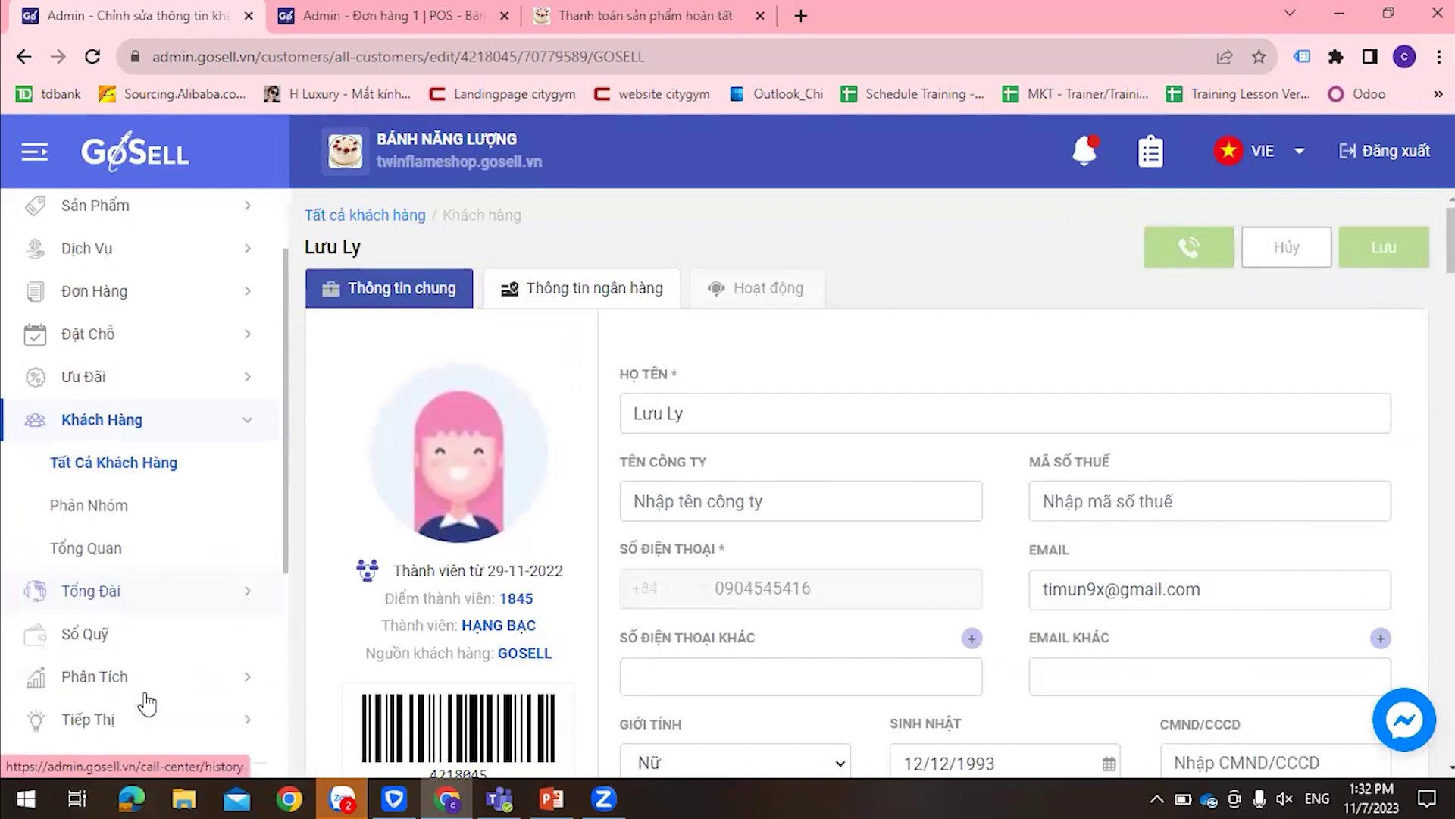
Open Sổ Quỹ, showing 5,880,800đ revenue for 07-11-2023, and start a Tạo hóa đơn receipt
{"action": "left_click", "coordinate": [107, 643]}
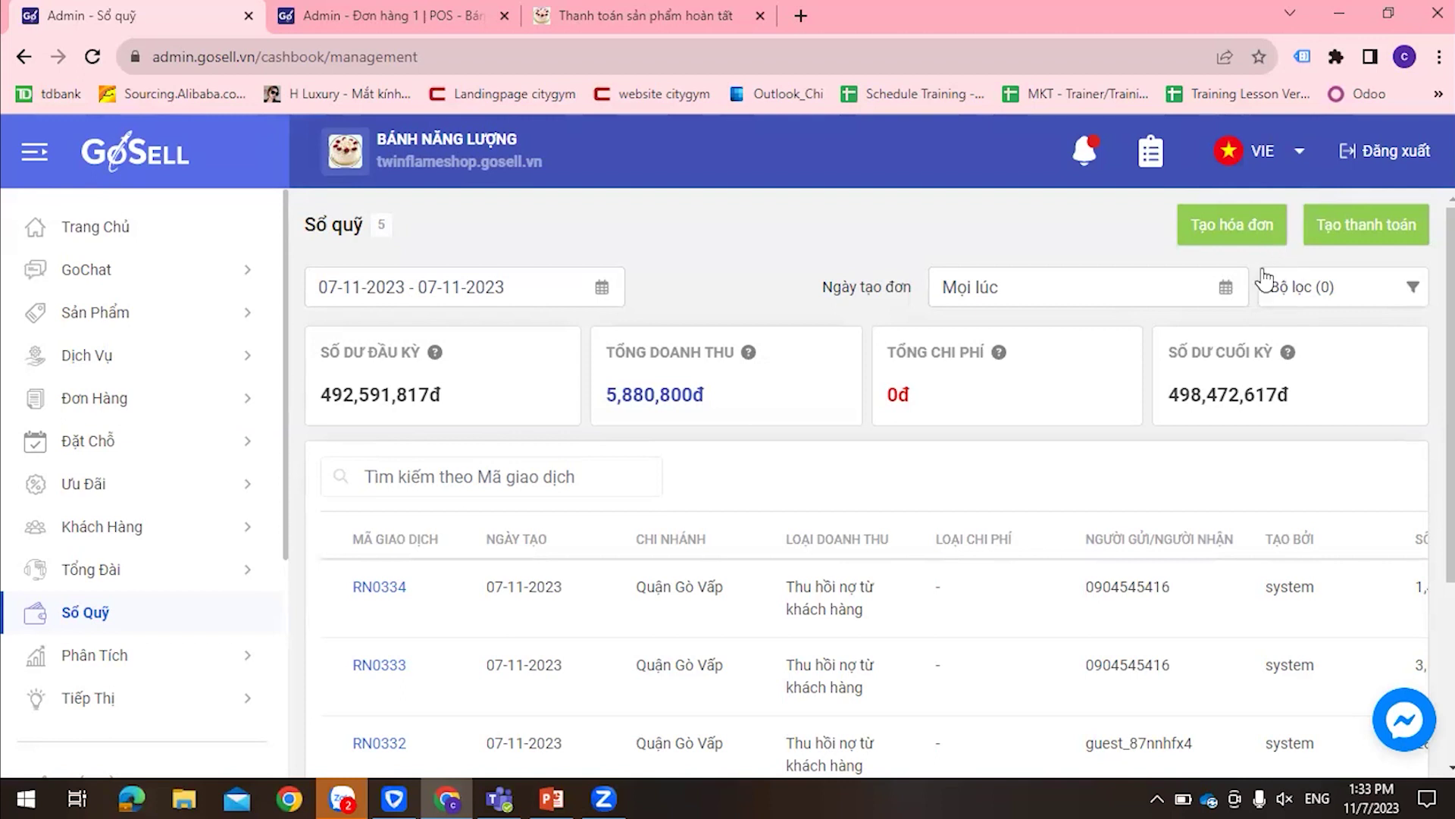
{"action": "left_click", "coordinate": [1231, 227]}
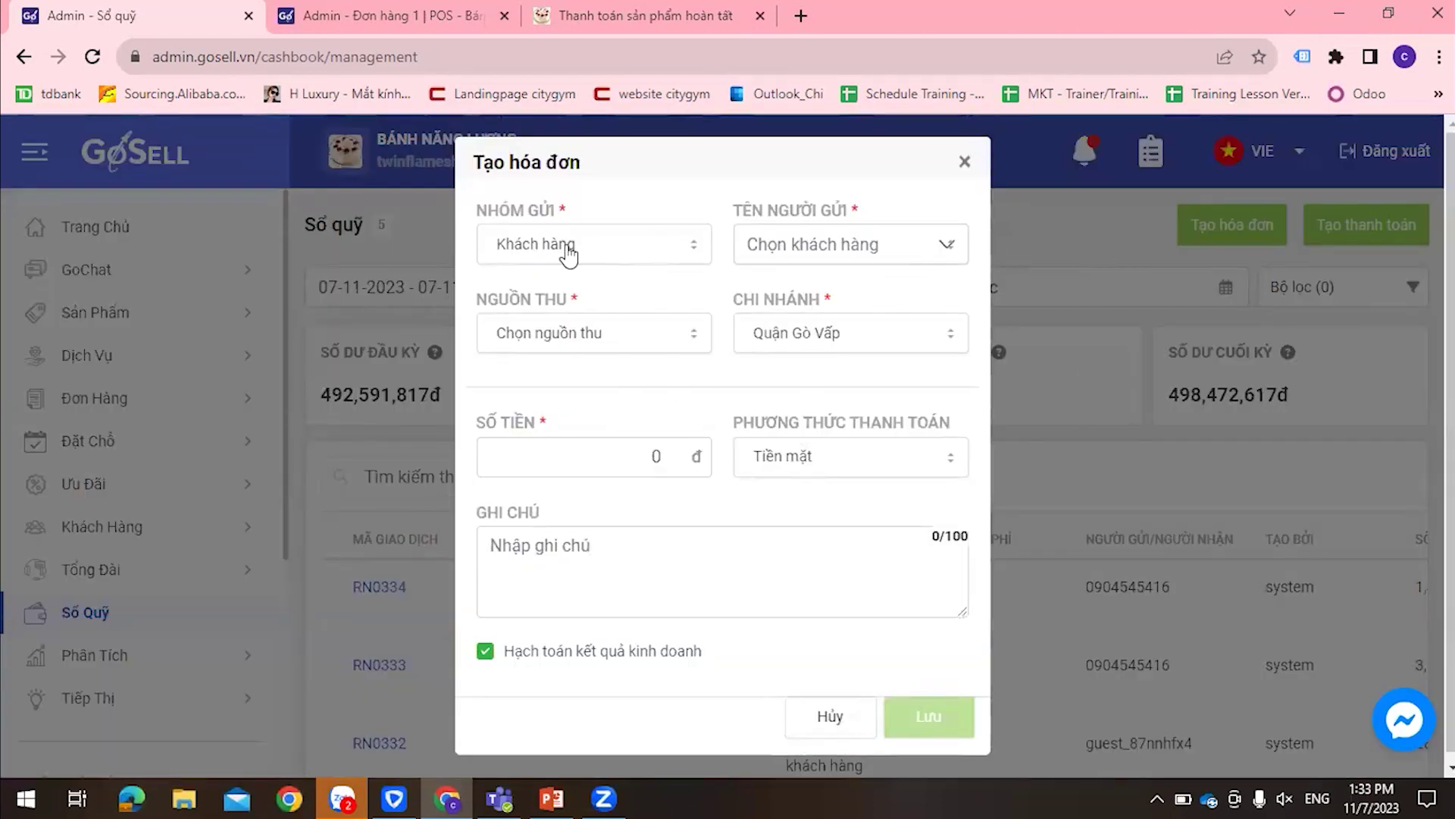
Keep Khách hàng as the sender group and pick the paying customer by name search
{"action": "left_click", "coordinate": [660, 245]}
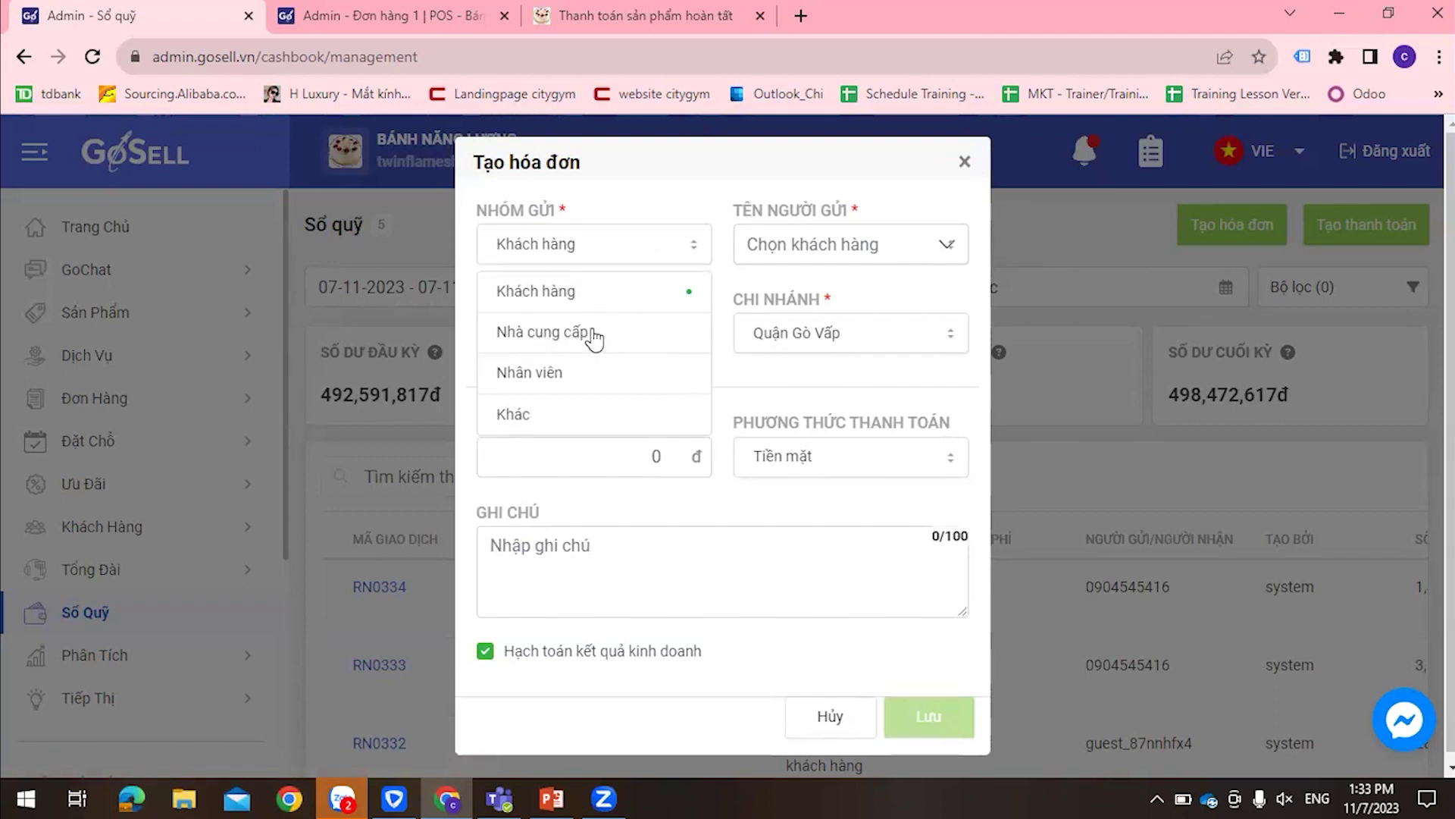
{"action": "left_click", "coordinate": [589, 262]}
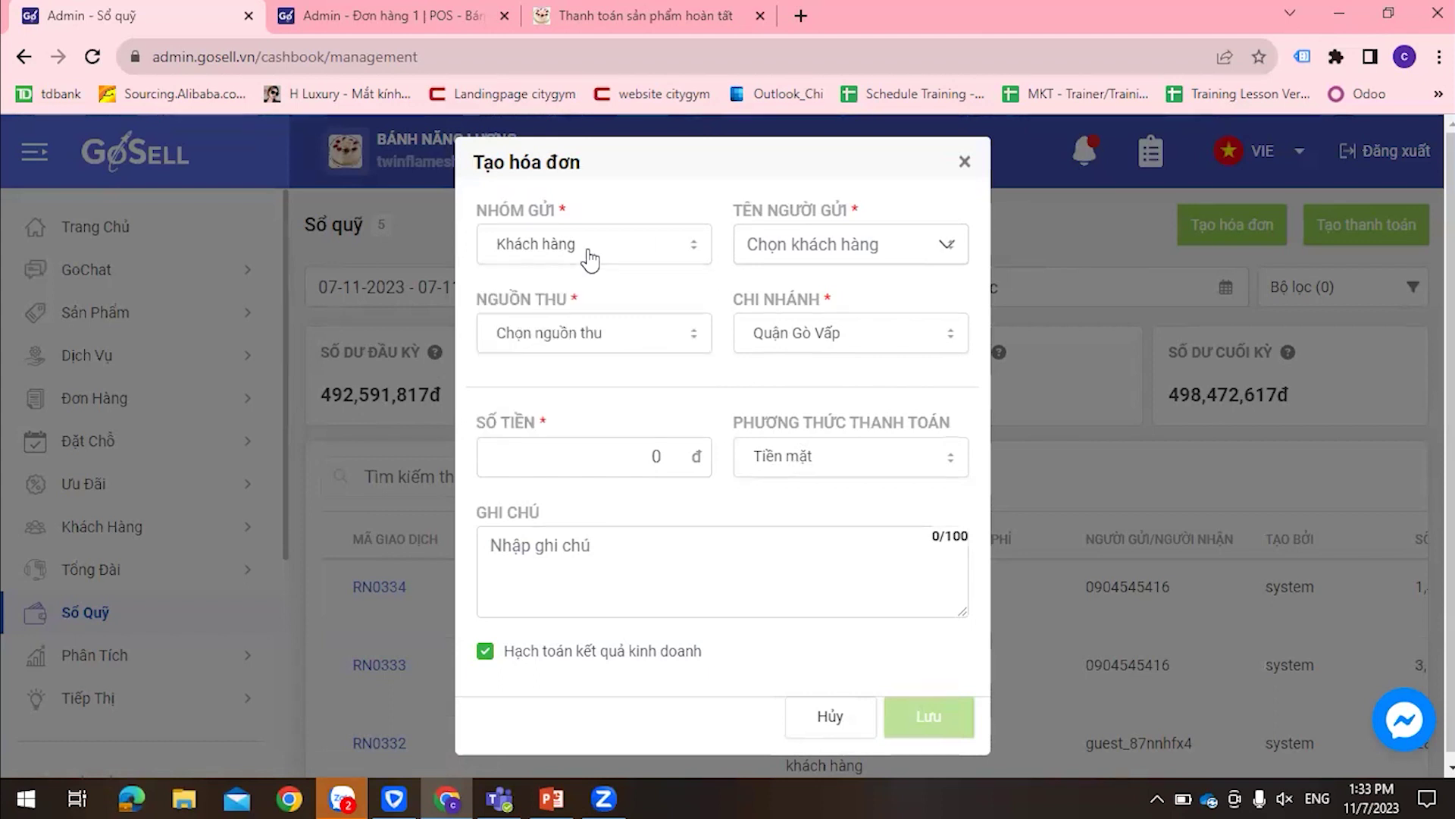
{"action": "left_click", "coordinate": [797, 244]}
{"action": "left_click", "coordinate": [829, 304]}
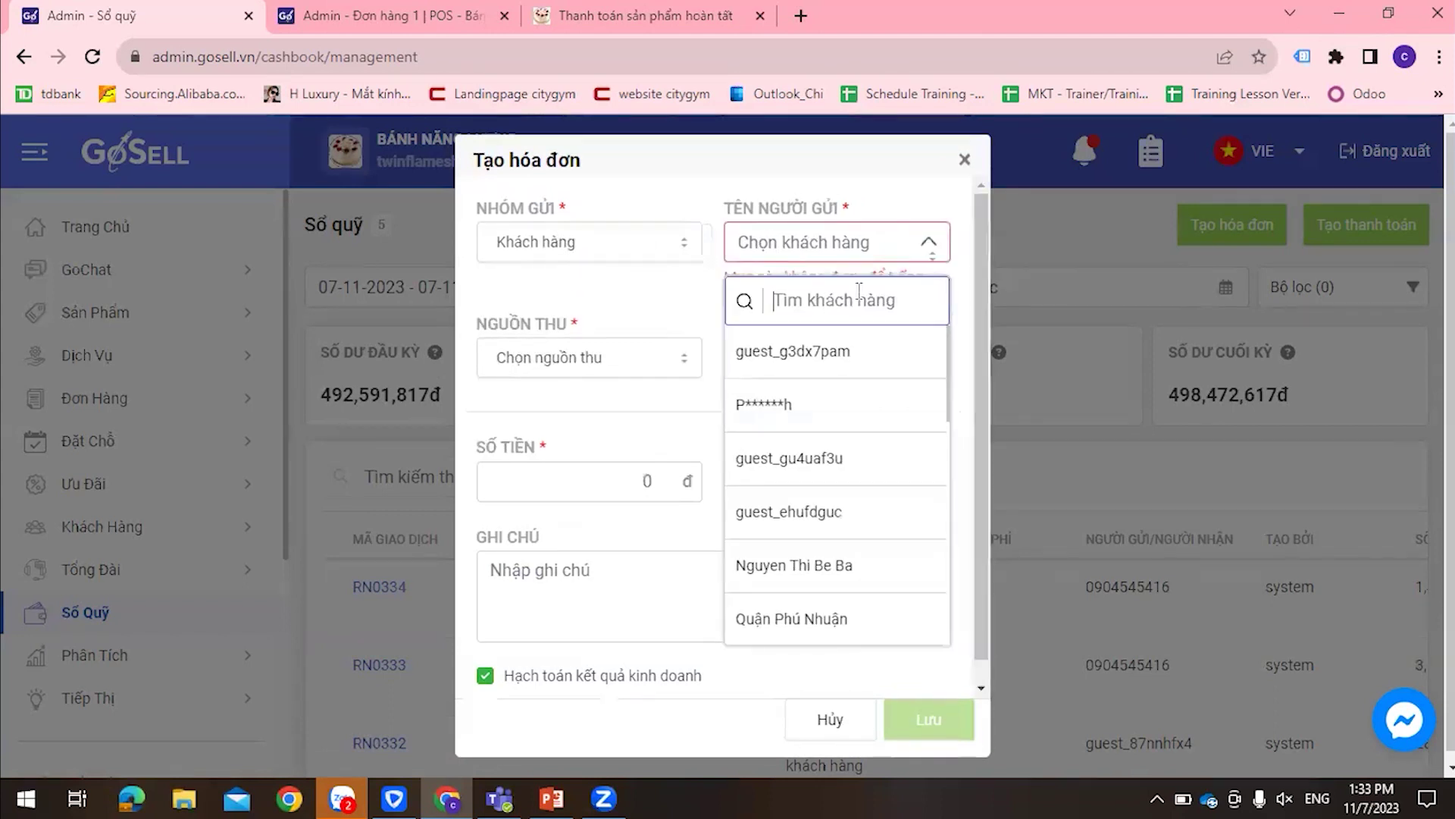
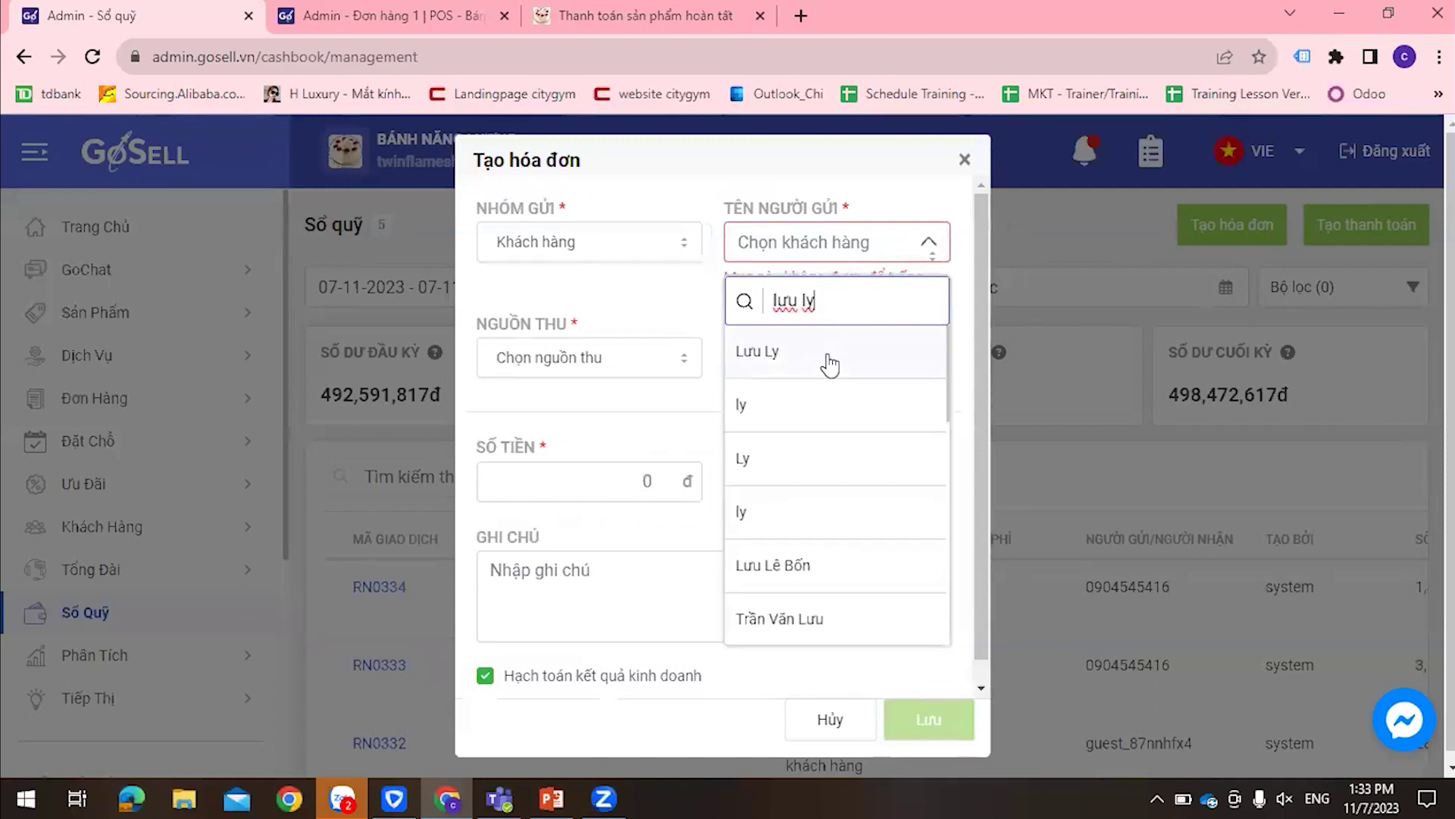
{"action": "left_click", "coordinate": [831, 362]}
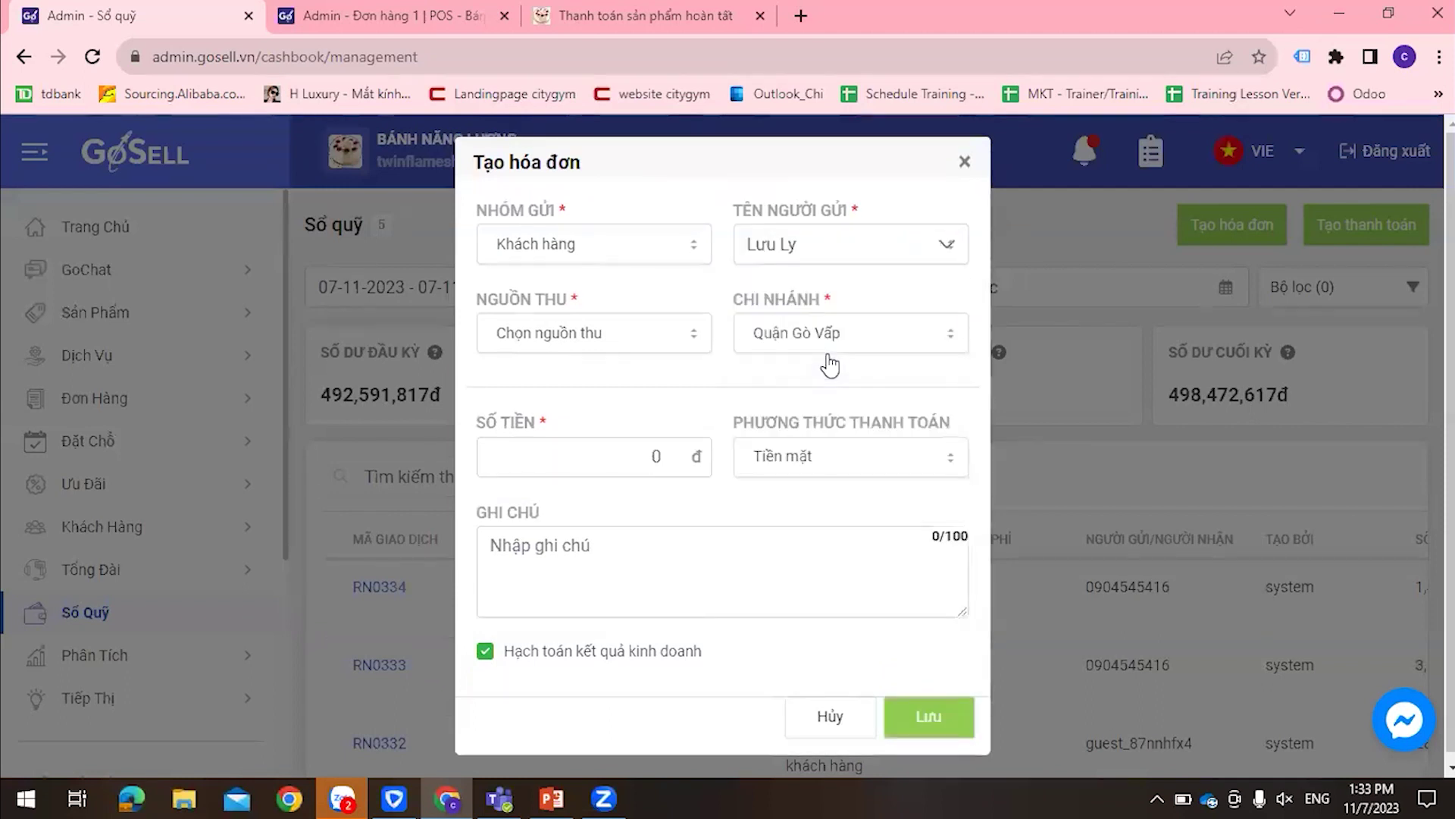
Set source Thu hồi nợ từ khách hàng, amount 100,000đ, note 'khách mơi trả thêm', and save
{"action": "left_click", "coordinate": [632, 342]}
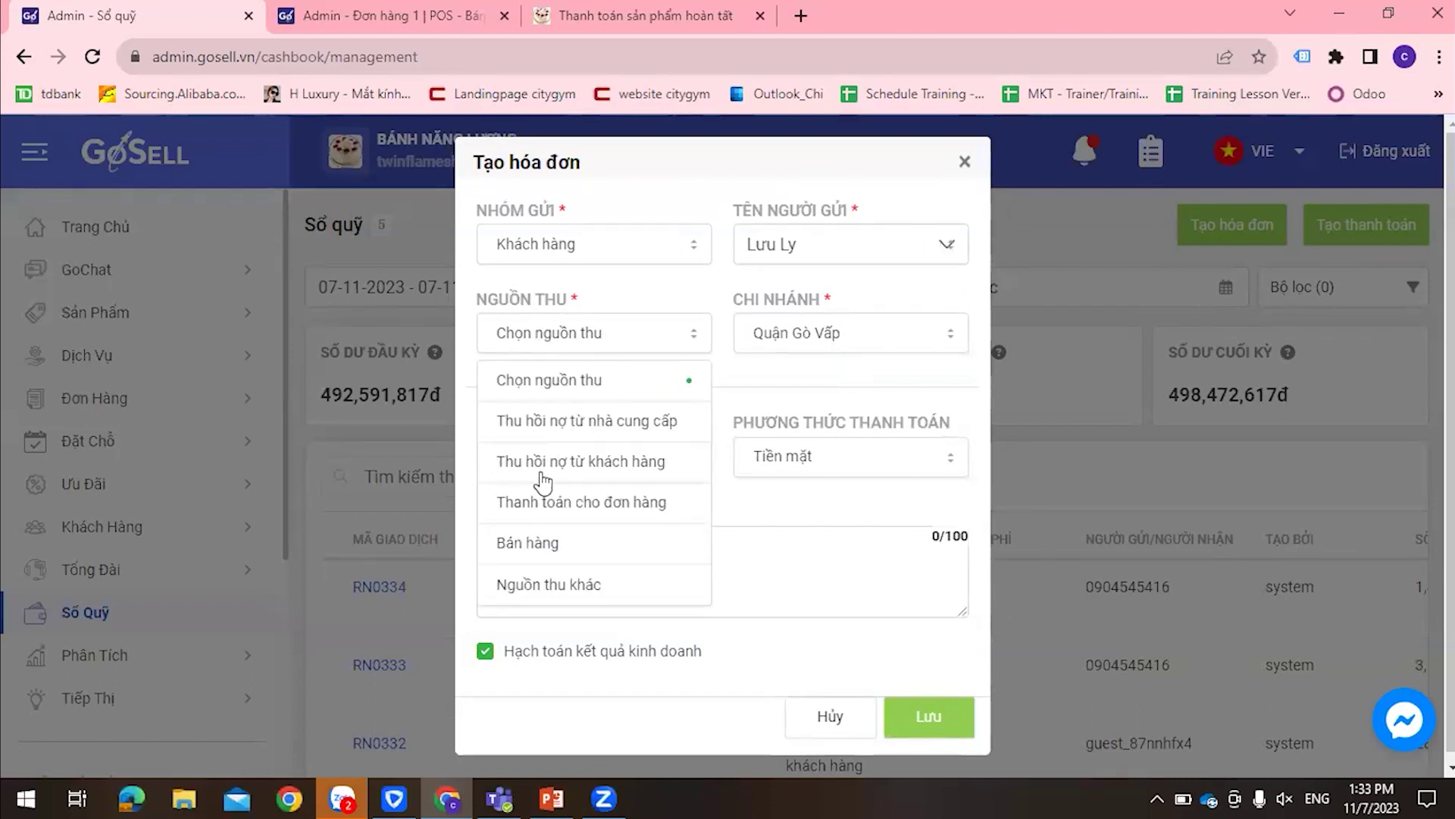
{"action": "left_click", "coordinate": [654, 475]}
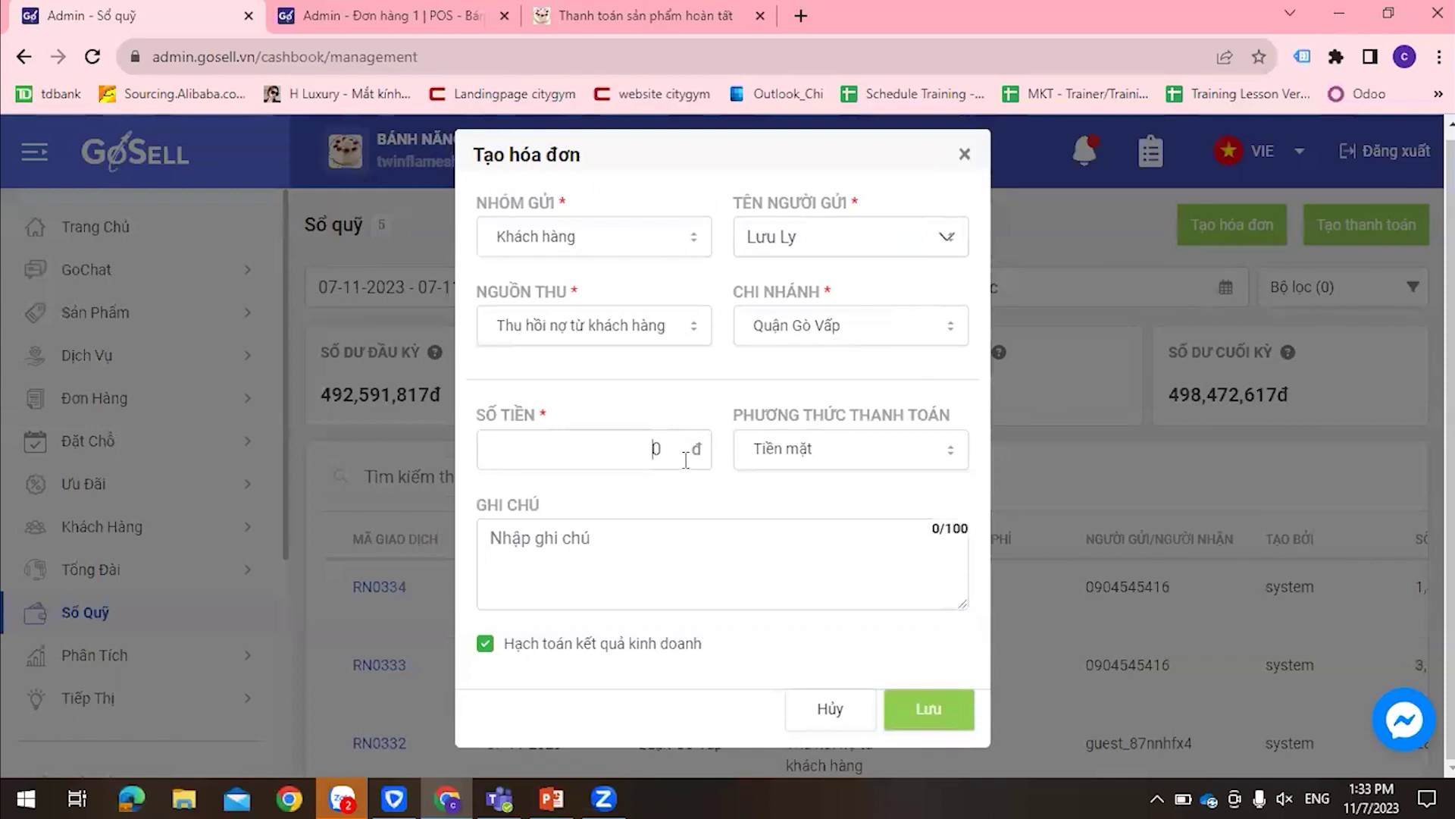
{"action": "type", "text": "1000000"}
{"action": "left_click", "coordinate": [739, 550]}
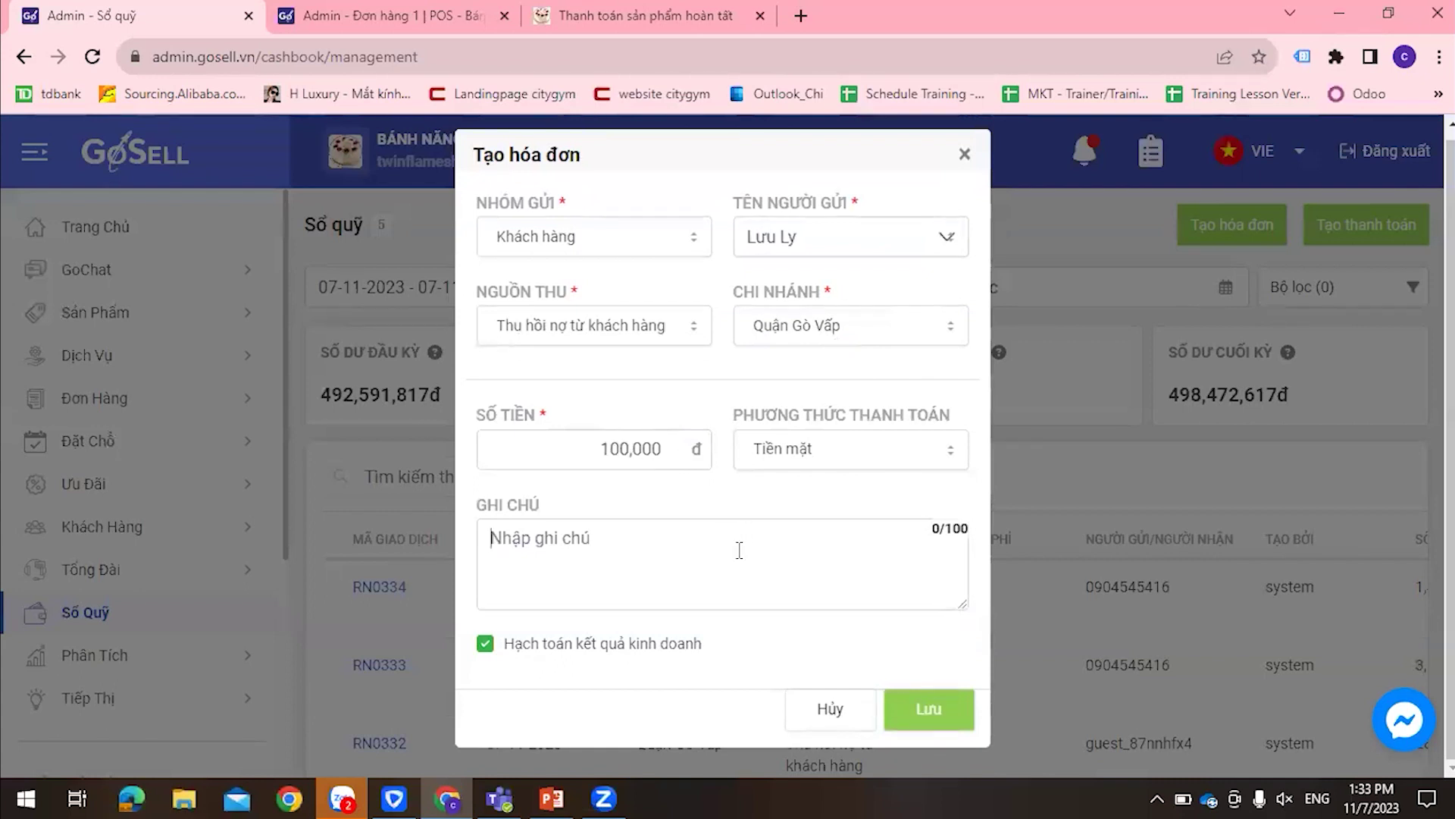
{"action": "type", "text": "khách "}
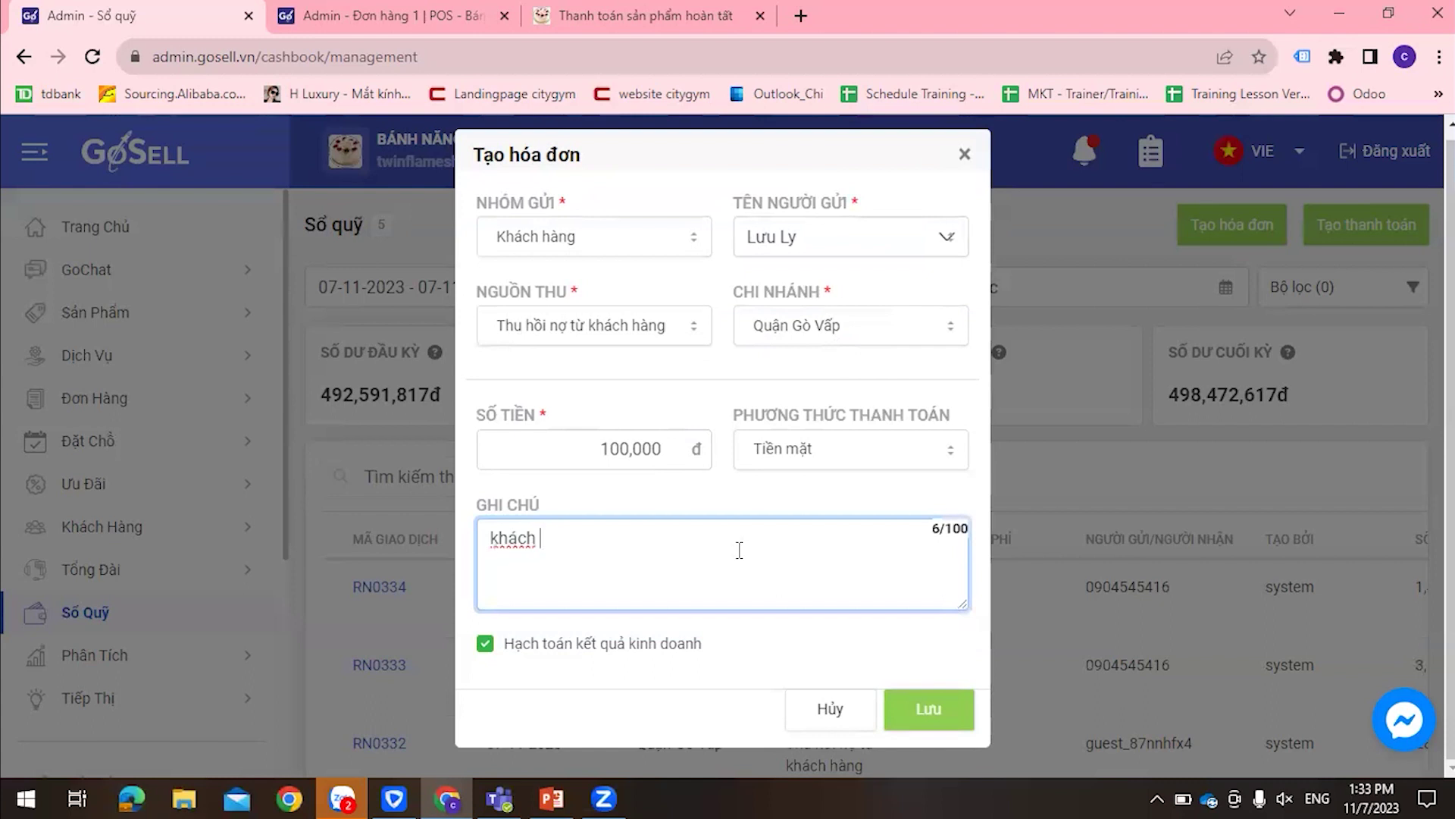
{"action": "type", "text": "mơi trả thêm"}
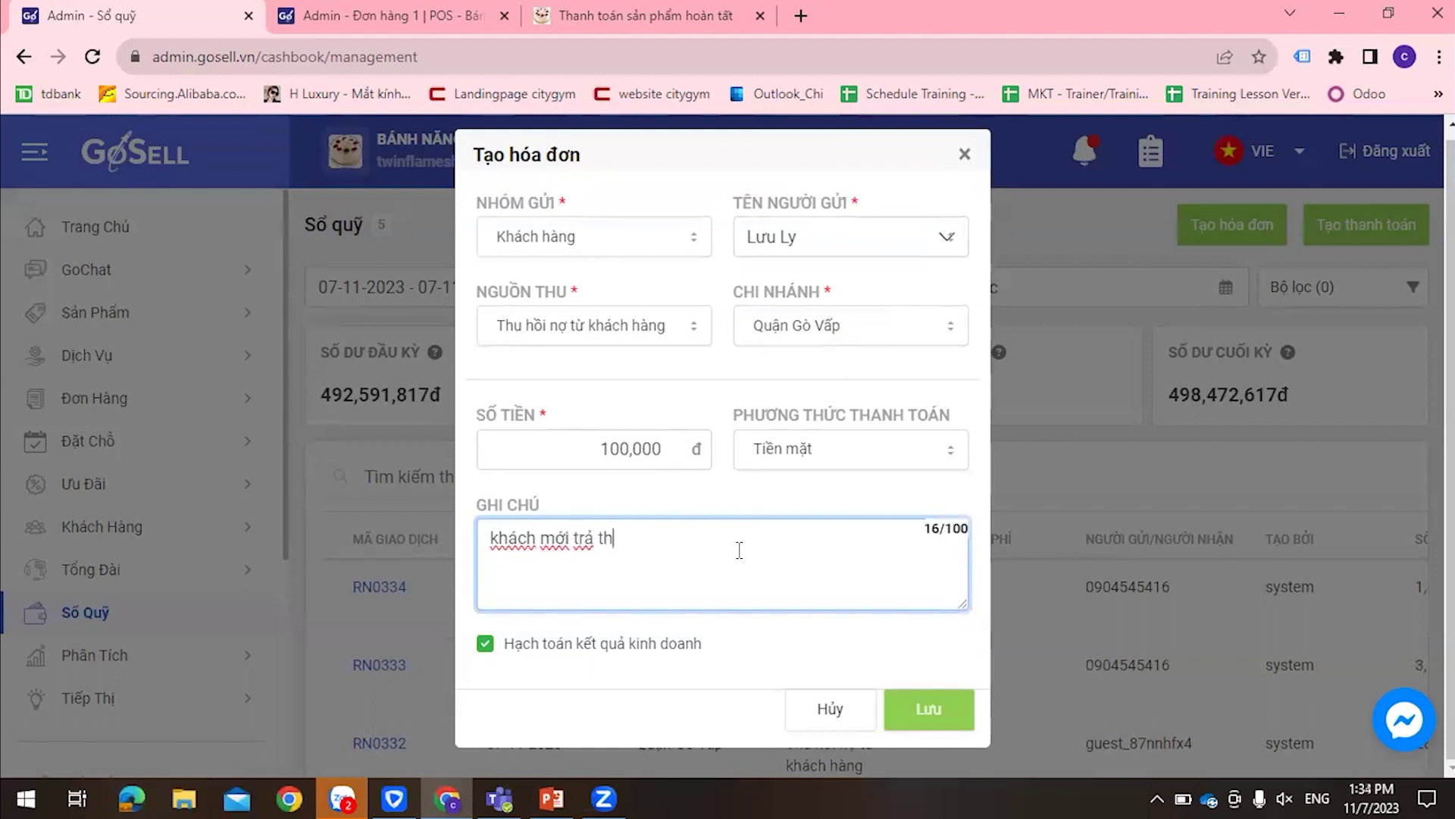
{"action": "left_click", "coordinate": [930, 686]}
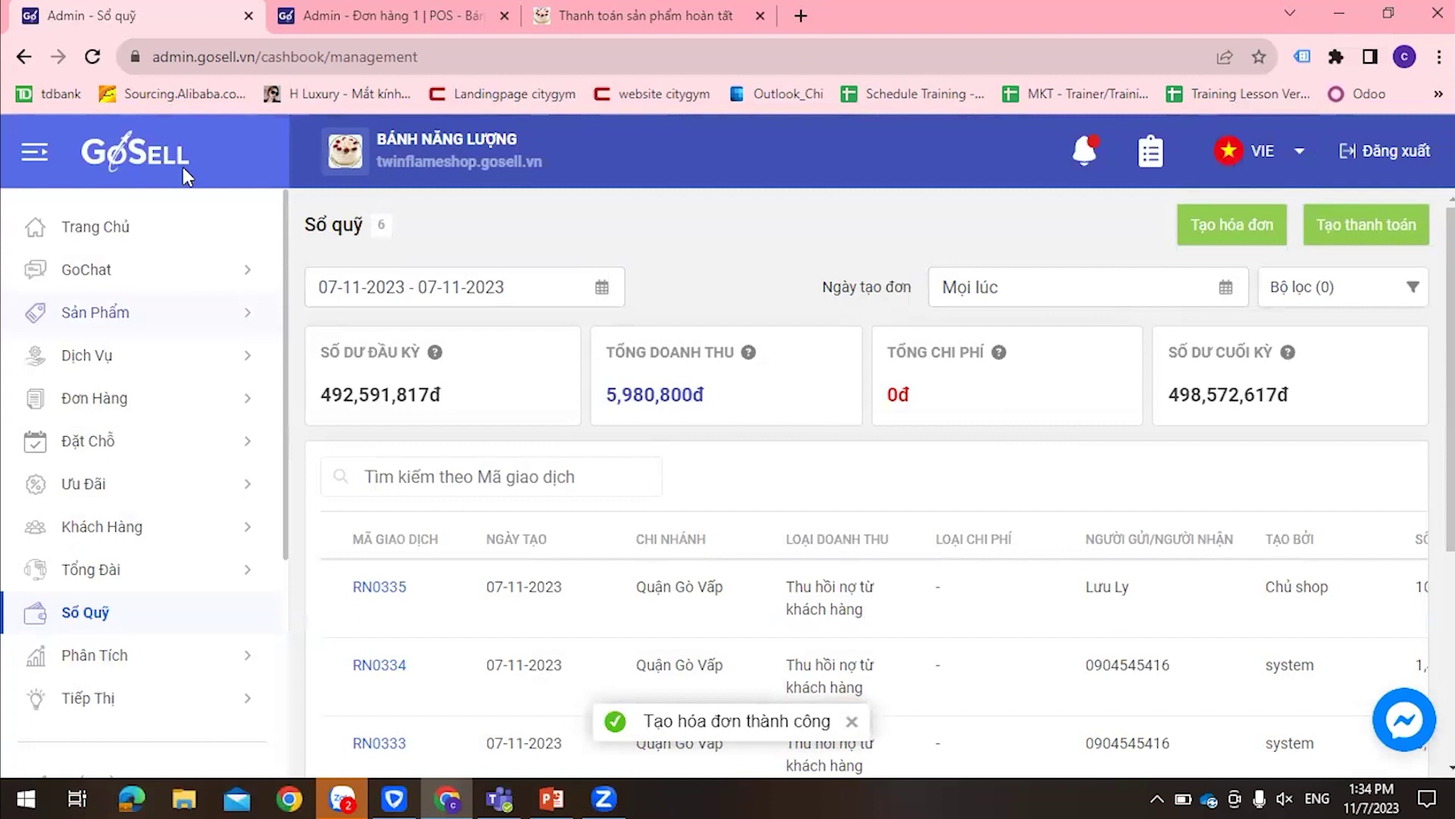
{"action": "left_click", "coordinate": [132, 540]}
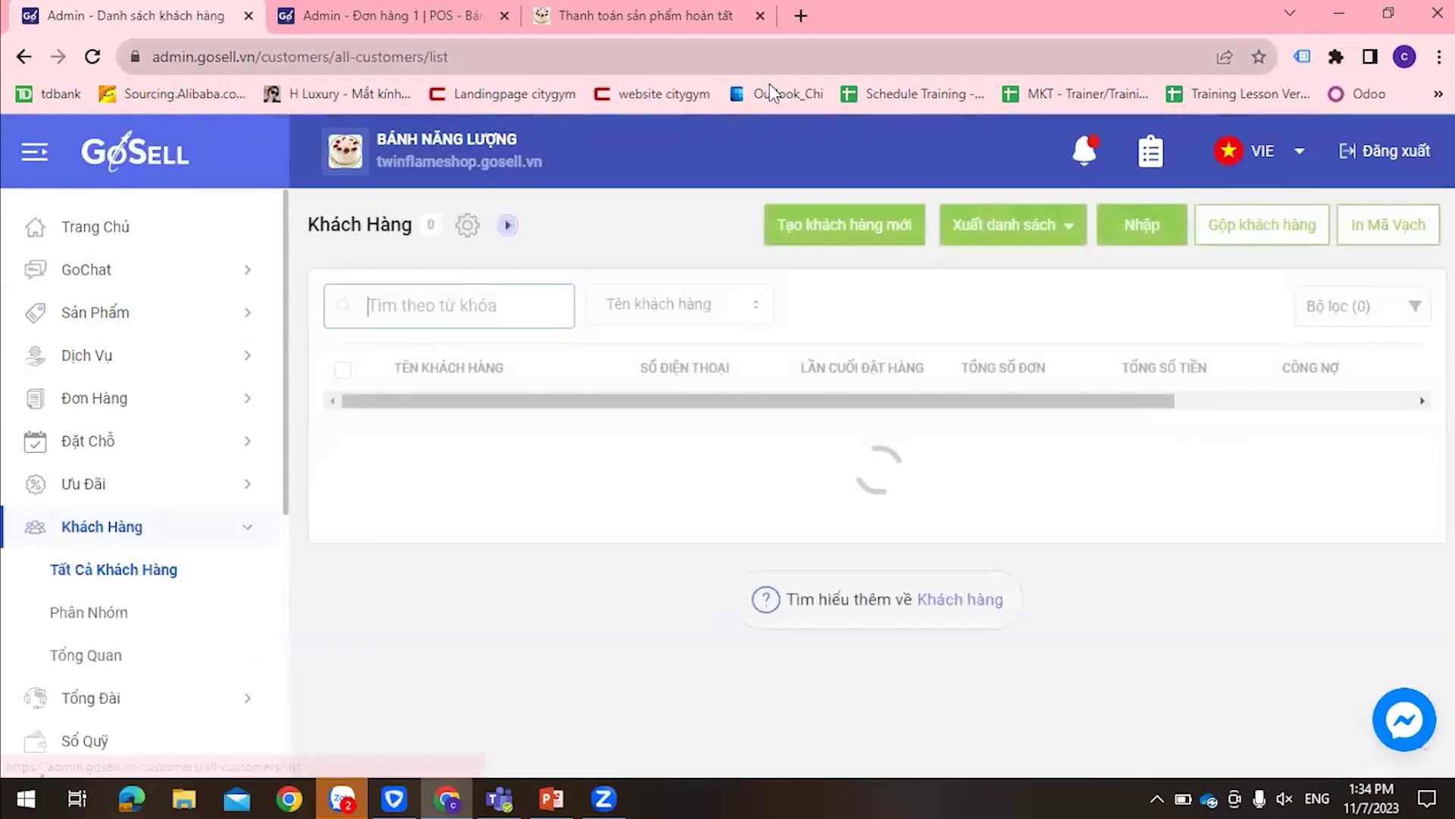
Check the customer's Công nợ history shows the 100,000đ receipt and 555,320đ balance, then list all customers
{"action": "type", "text": "lưu"}
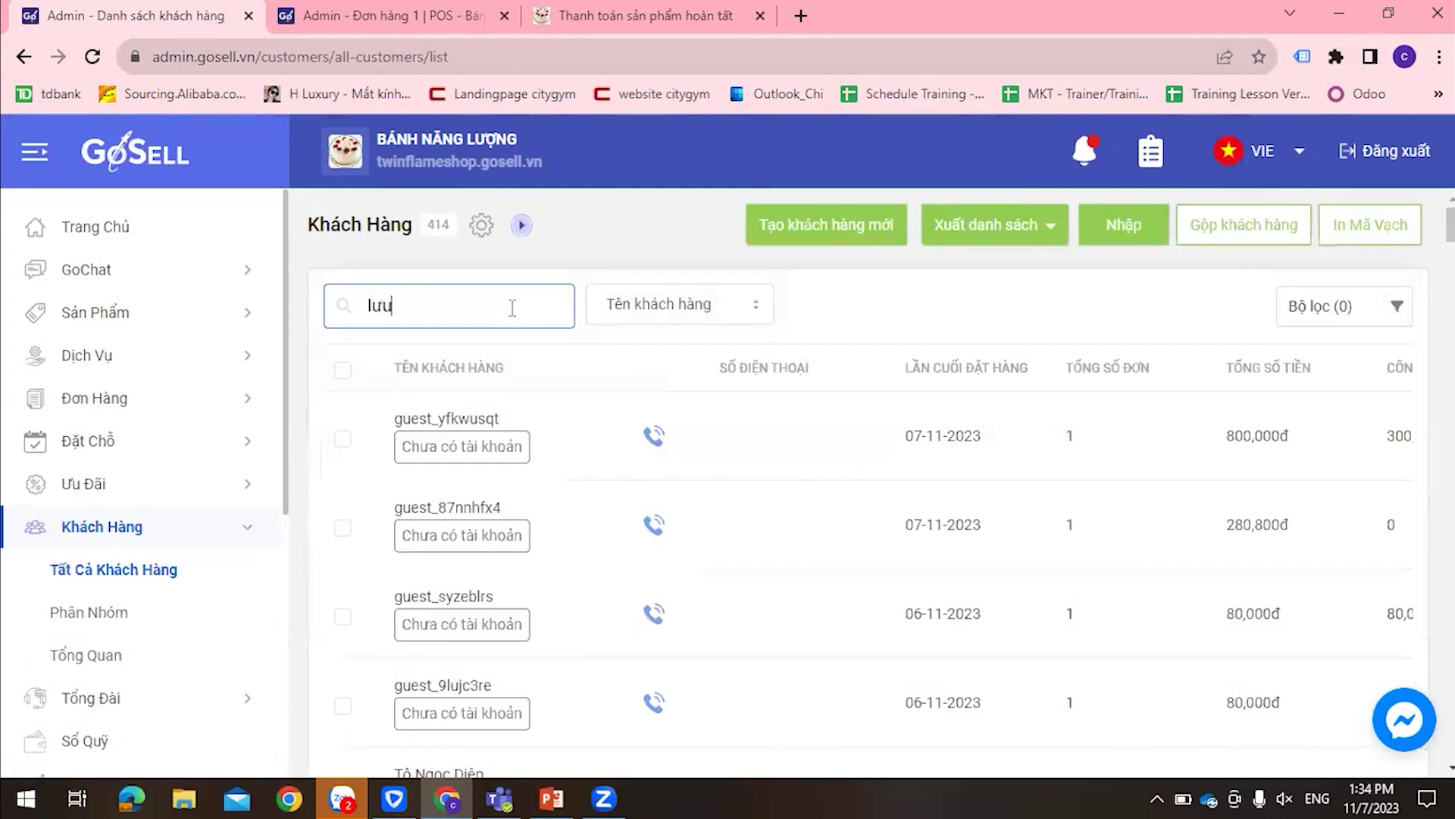
{"action": "left_click", "coordinate": [462, 602]}
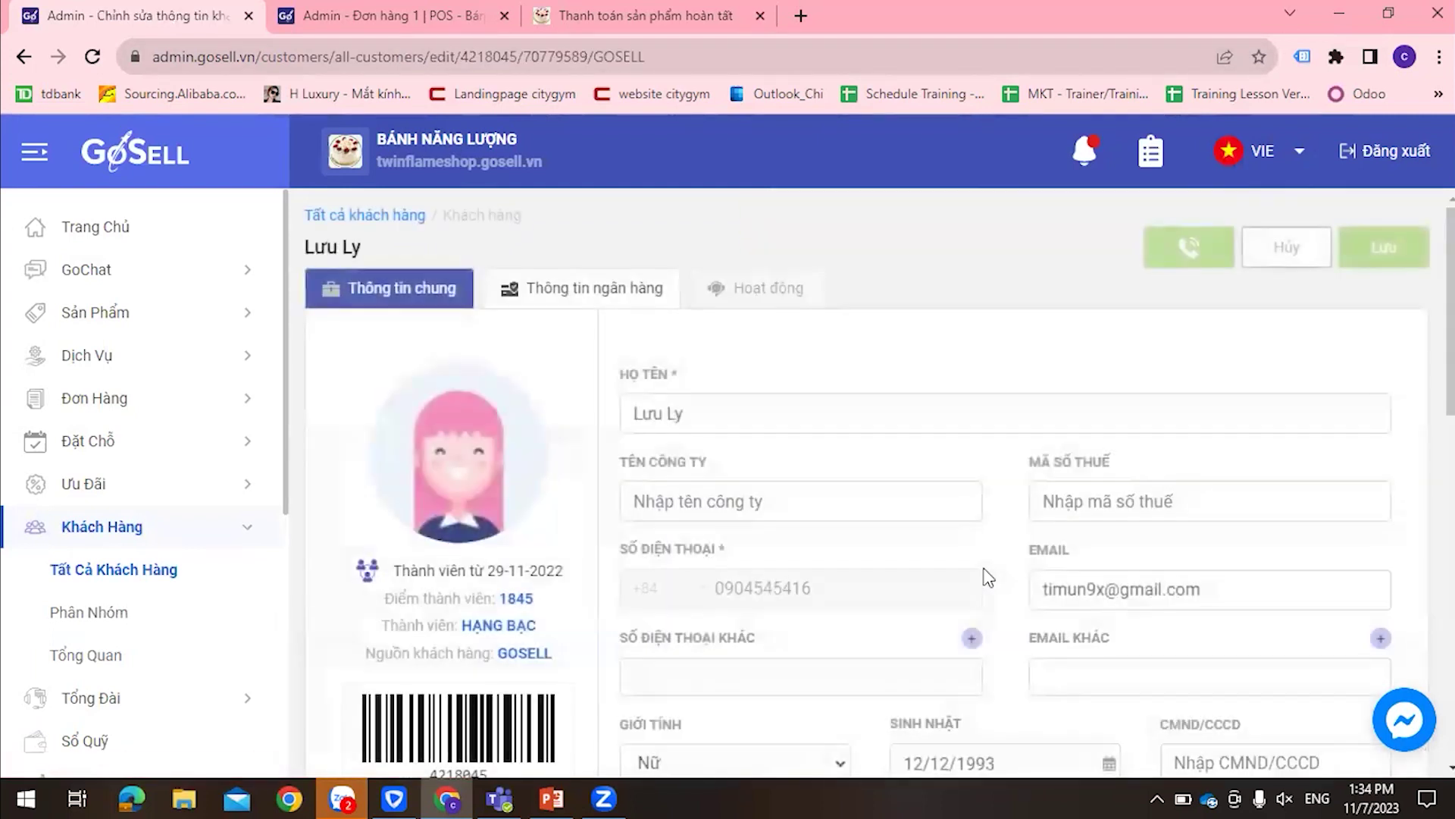
{"action": "scroll", "coordinate": [989, 577], "scroll_direction": "down", "scroll_amount": 8}
{"action": "scroll", "coordinate": [988, 576], "scroll_direction": "down", "scroll_amount": 12}
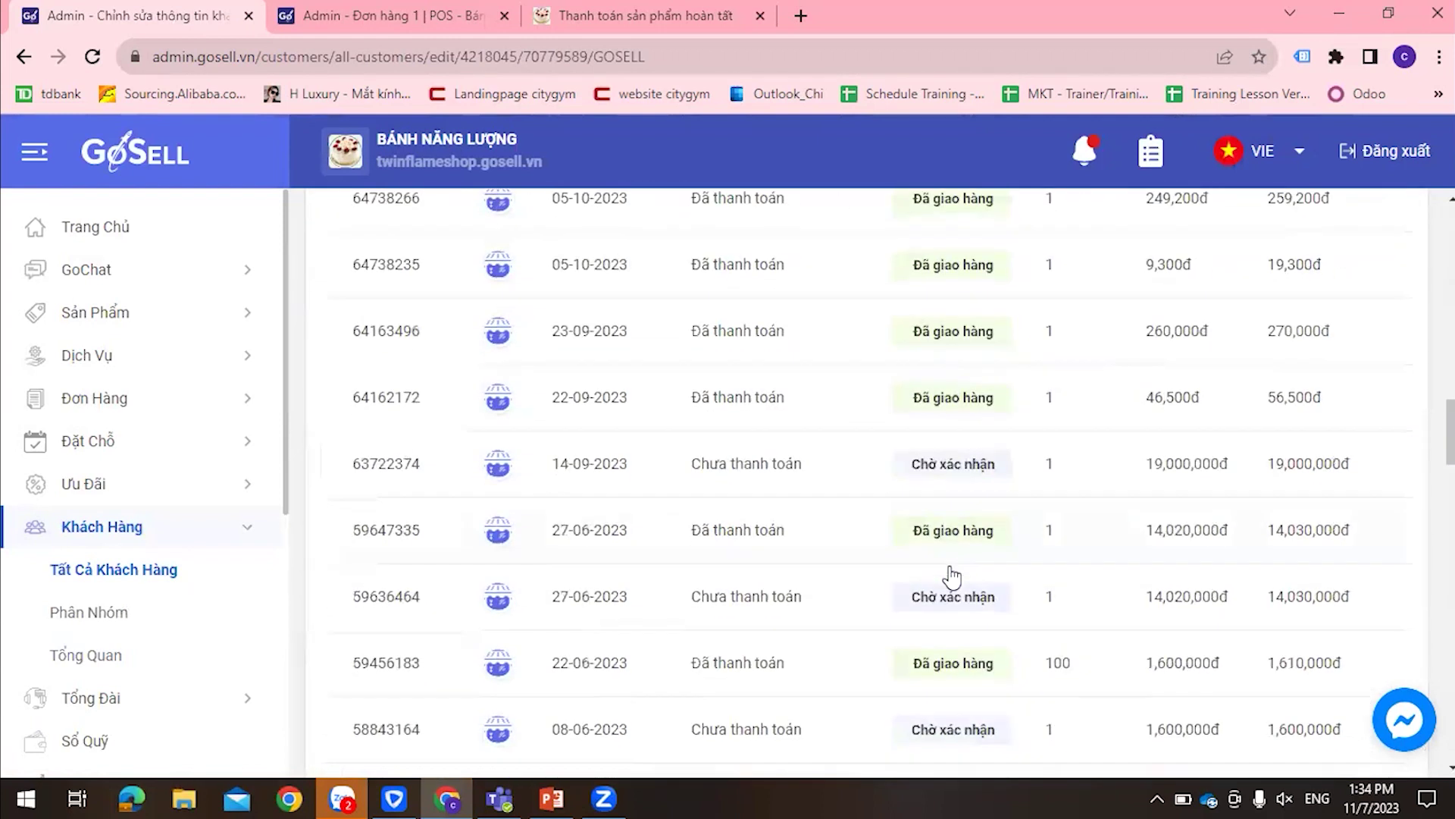
{"action": "scroll", "coordinate": [945, 576], "scroll_direction": "up", "scroll_amount": 8}
{"action": "left_click", "coordinate": [502, 368]}
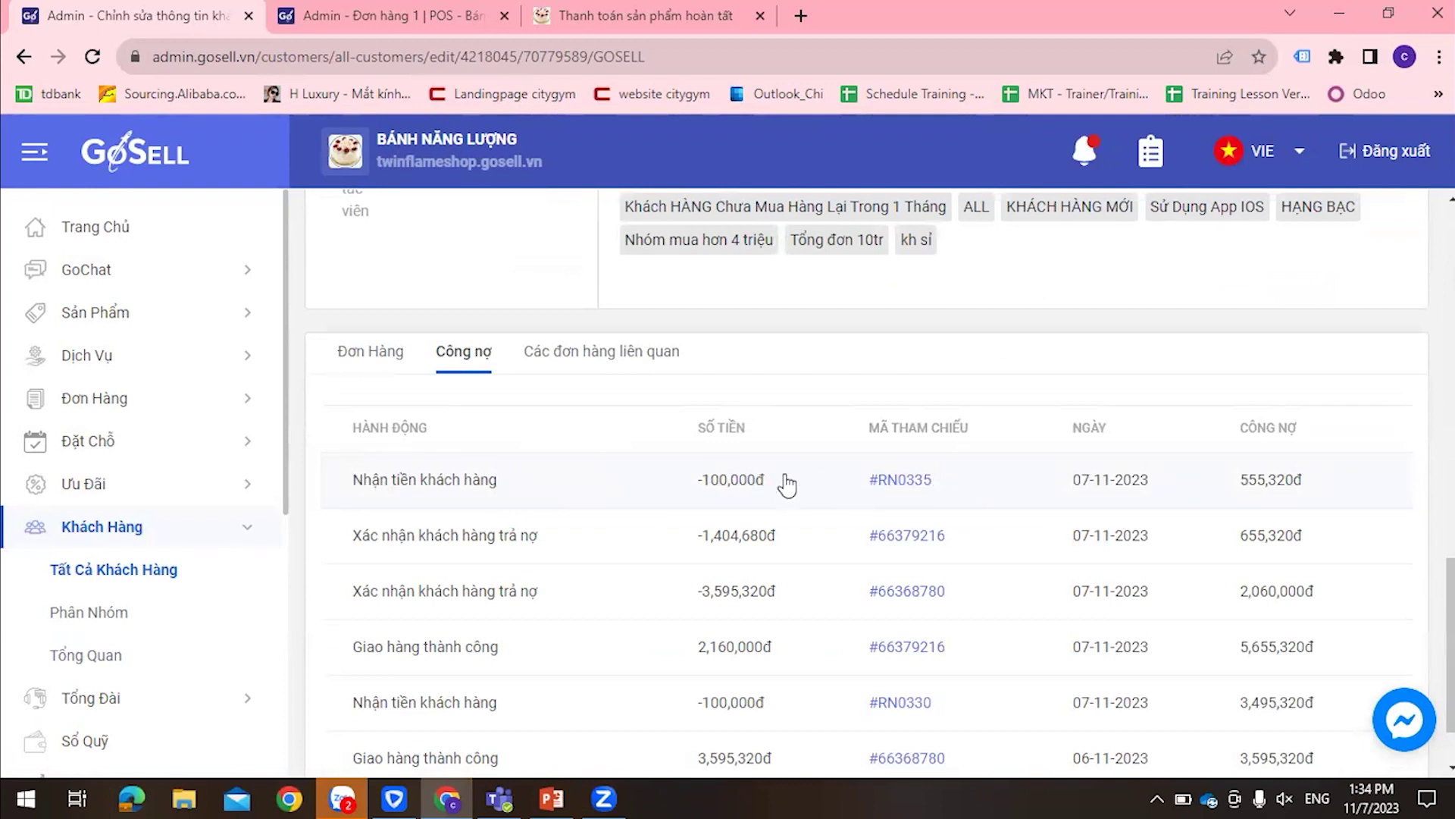
{"action": "scroll", "coordinate": [646, 455], "scroll_direction": "up", "scroll_amount": 3}
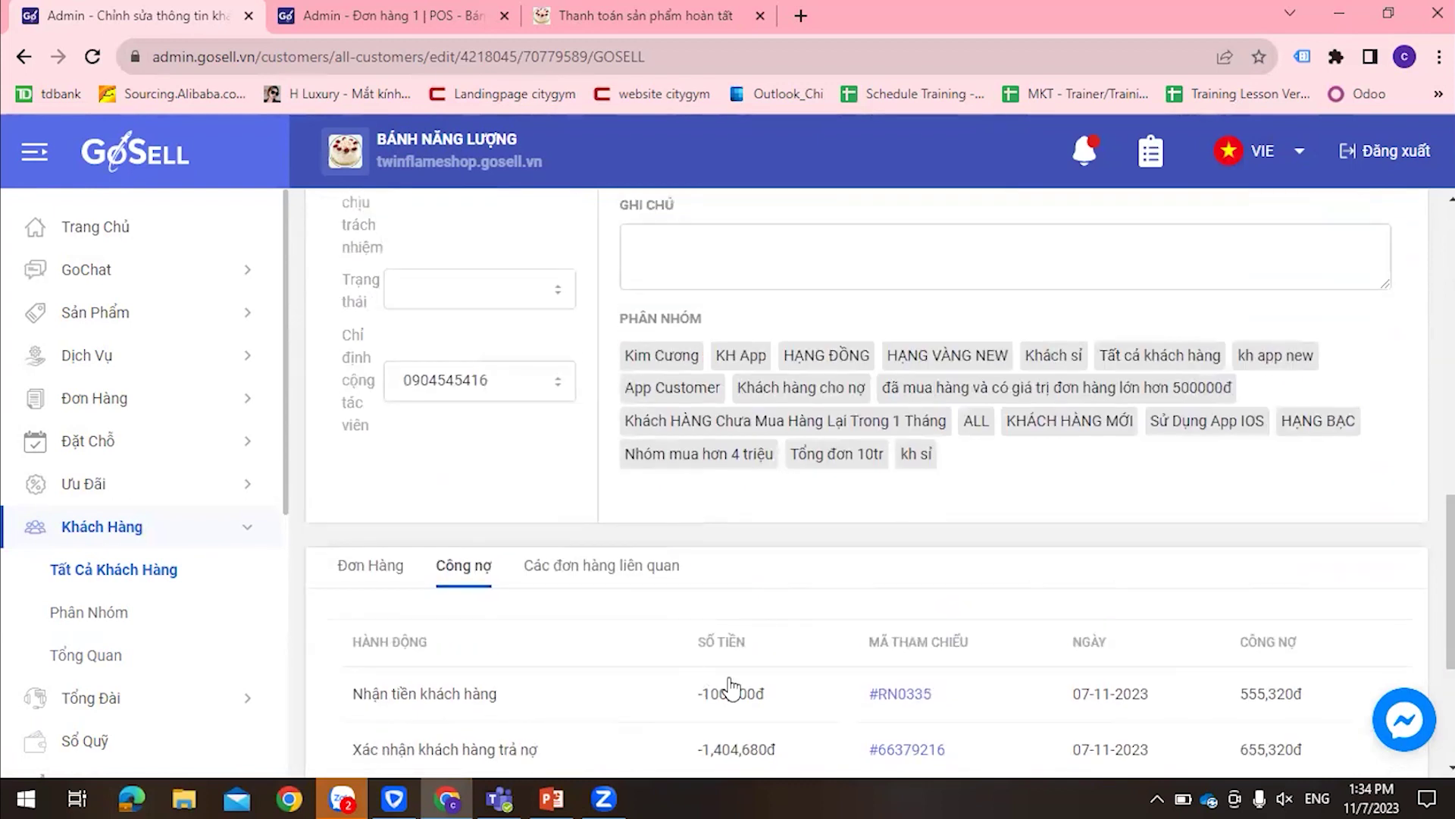
{"action": "scroll", "coordinate": [730, 686], "scroll_direction": "up", "scroll_amount": 10}
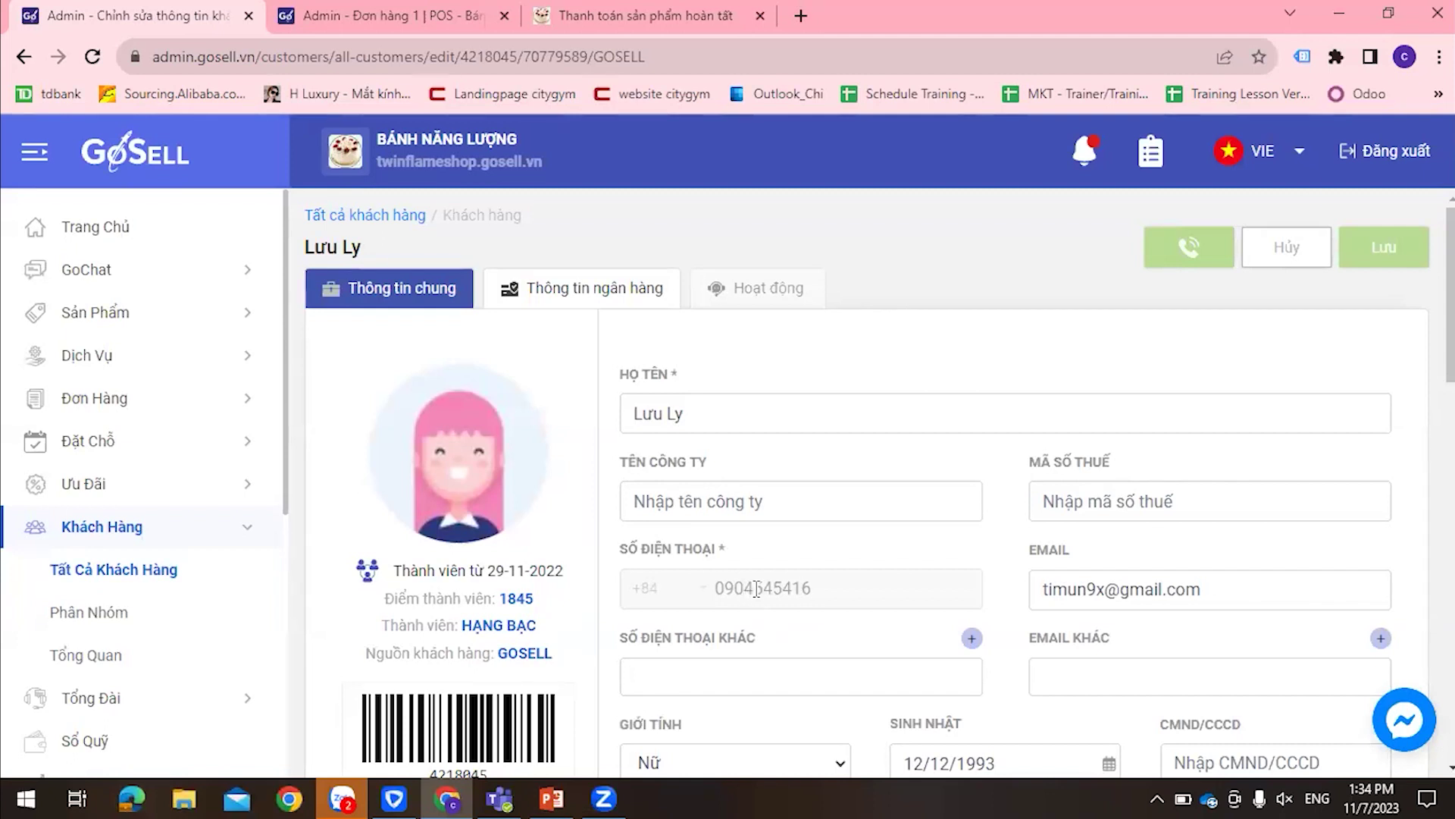
{"action": "left_click", "coordinate": [133, 534]}
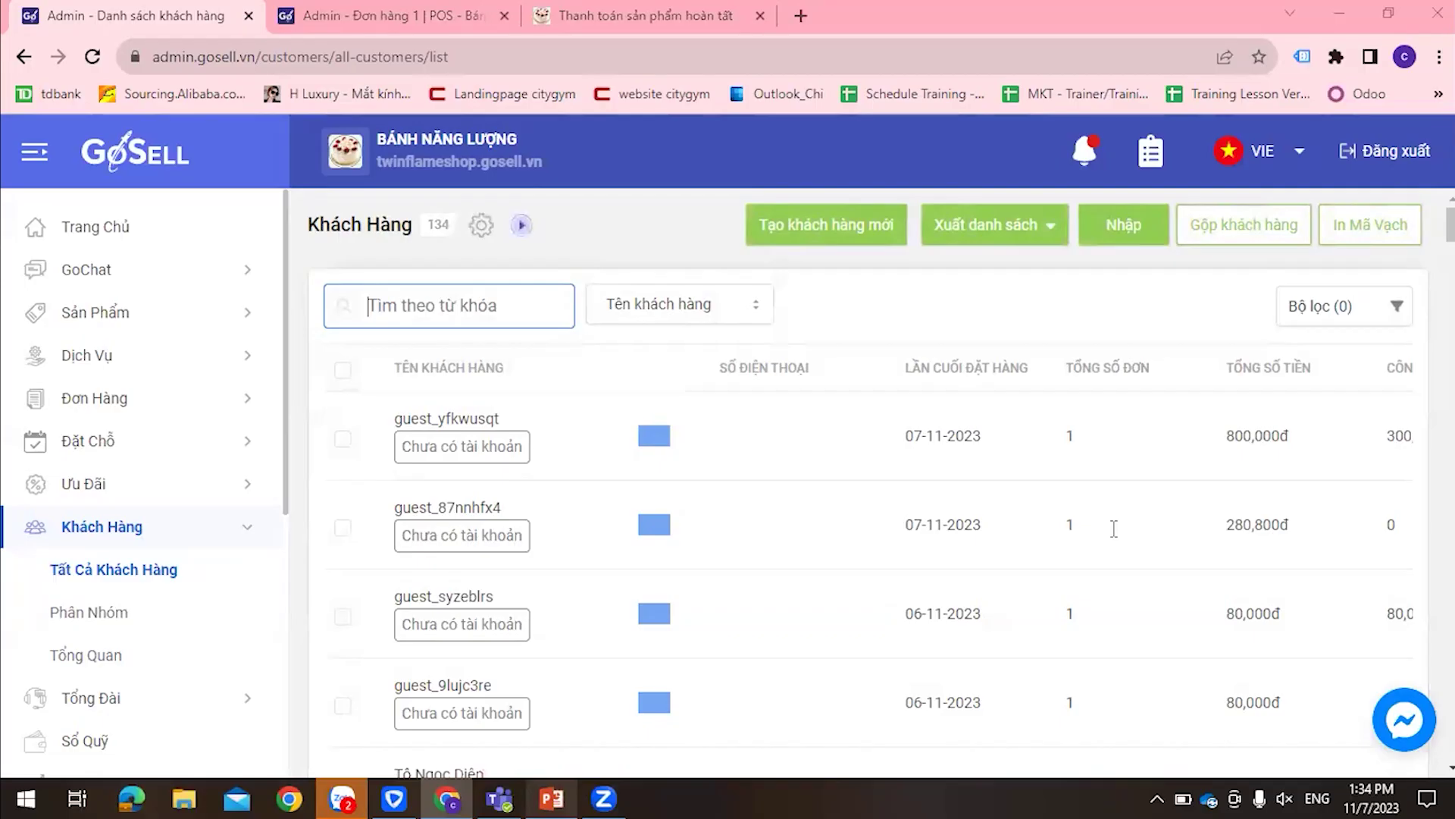
{"action": "key", "text": "alt+Tab"}
{"action": "left_click", "coordinate": [97, 432]}
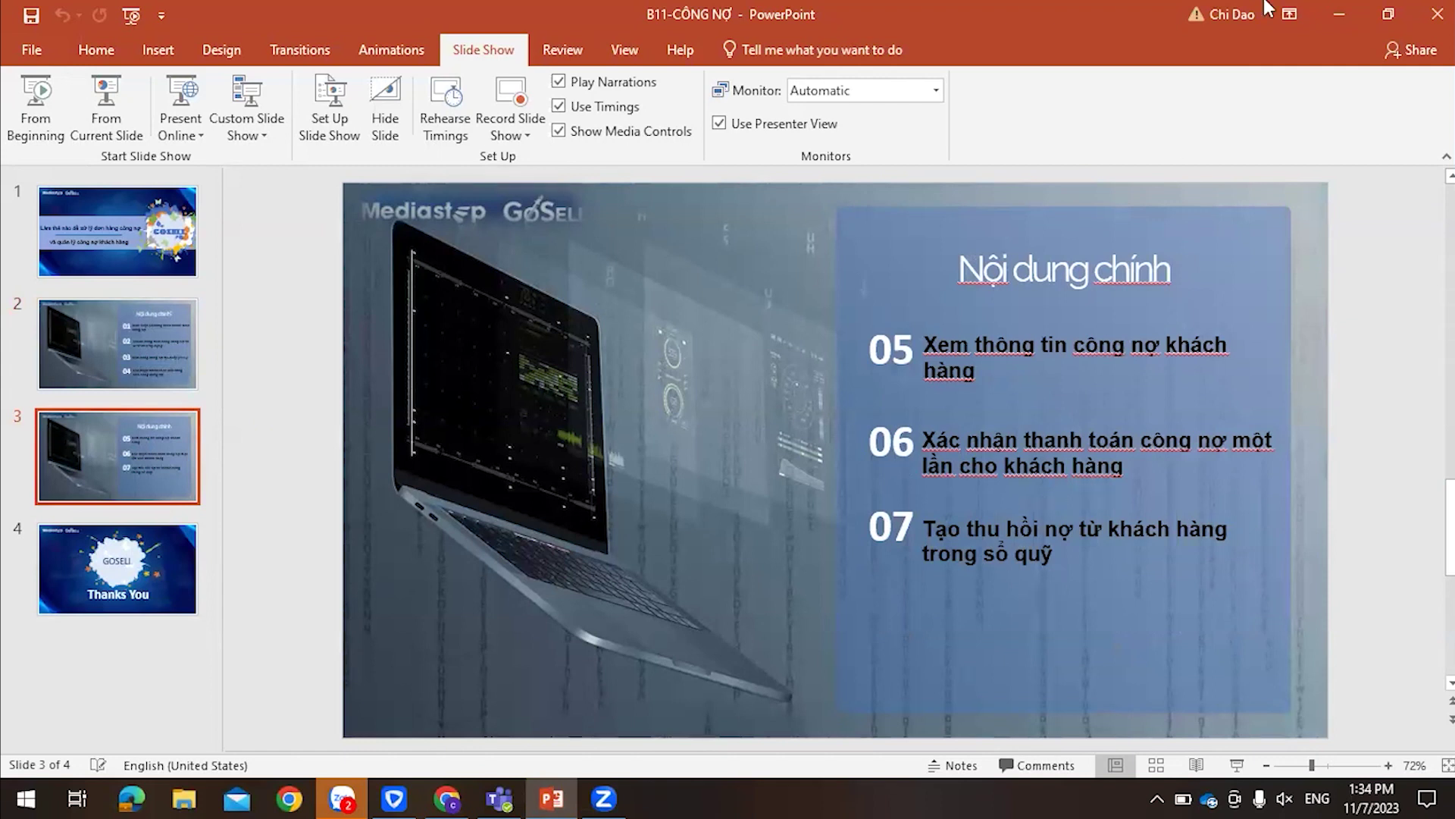
{"action": "left_click", "coordinate": [1340, 15]}
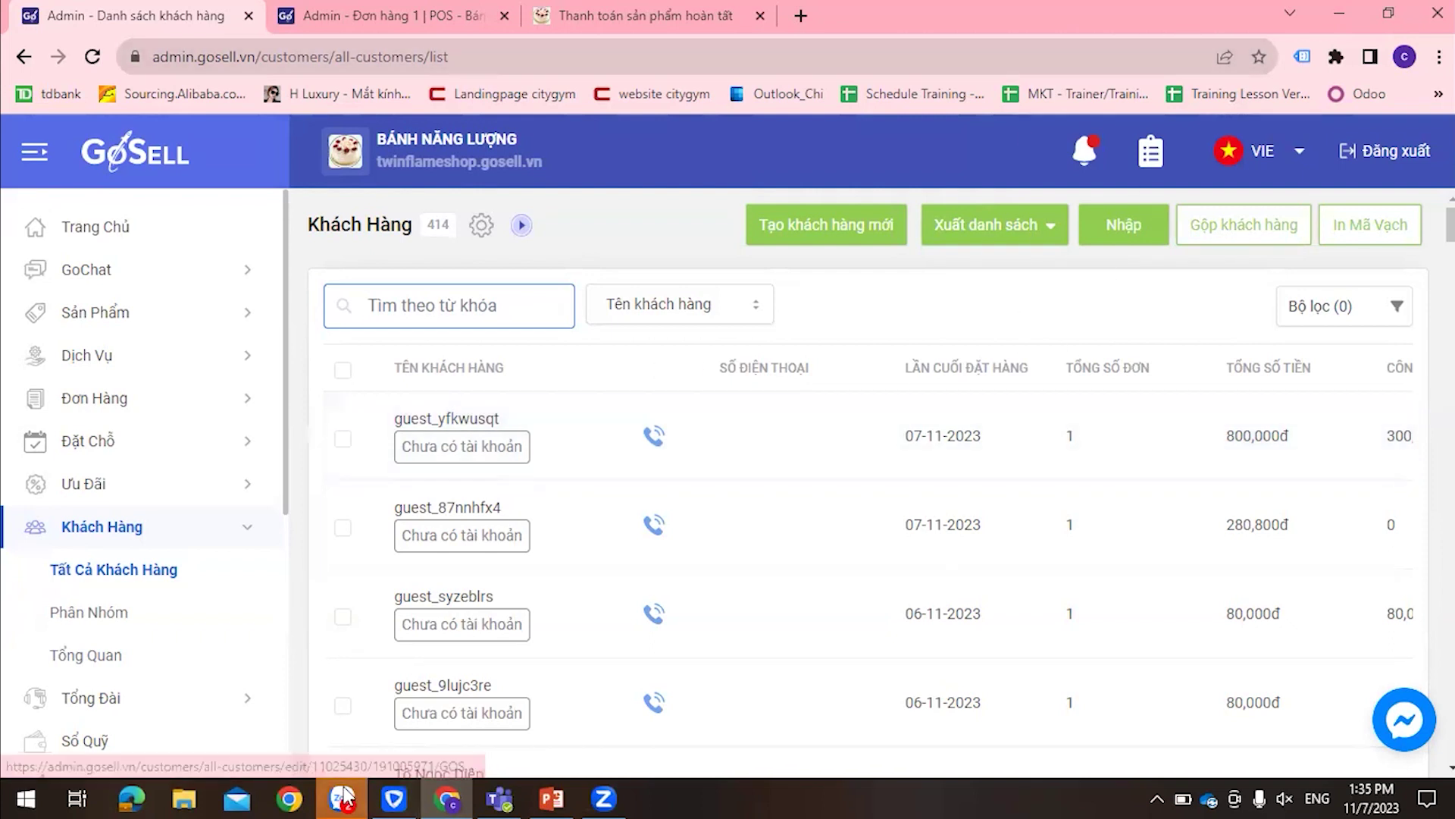
{"action": "scroll", "coordinate": [494, 290], "scroll_direction": "down", "scroll_amount": 3}
{"action": "scroll", "coordinate": [909, 315], "scroll_direction": "down", "scroll_amount": 5}
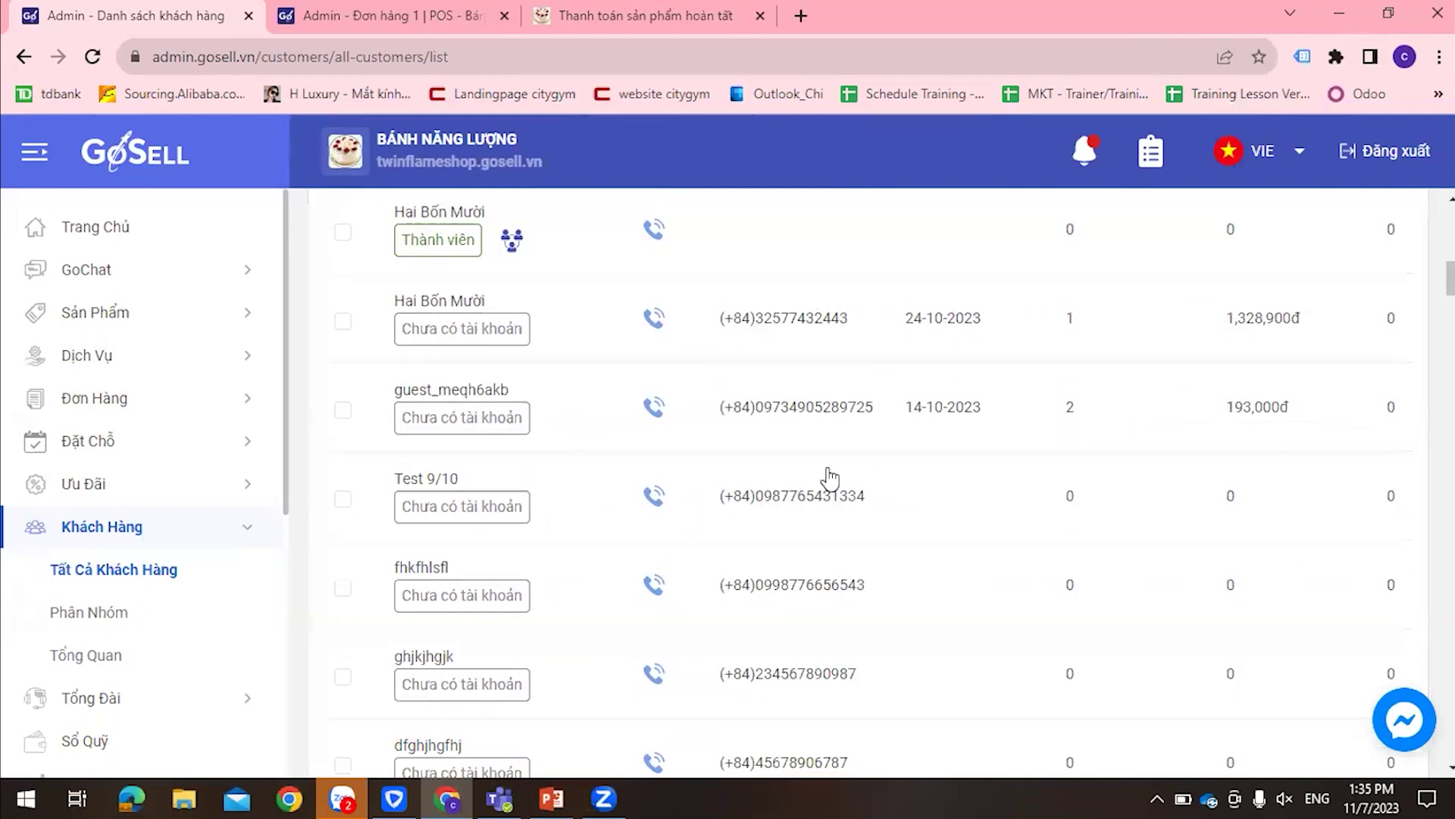
{"action": "scroll", "coordinate": [479, 583], "scroll_direction": "down", "scroll_amount": 1}
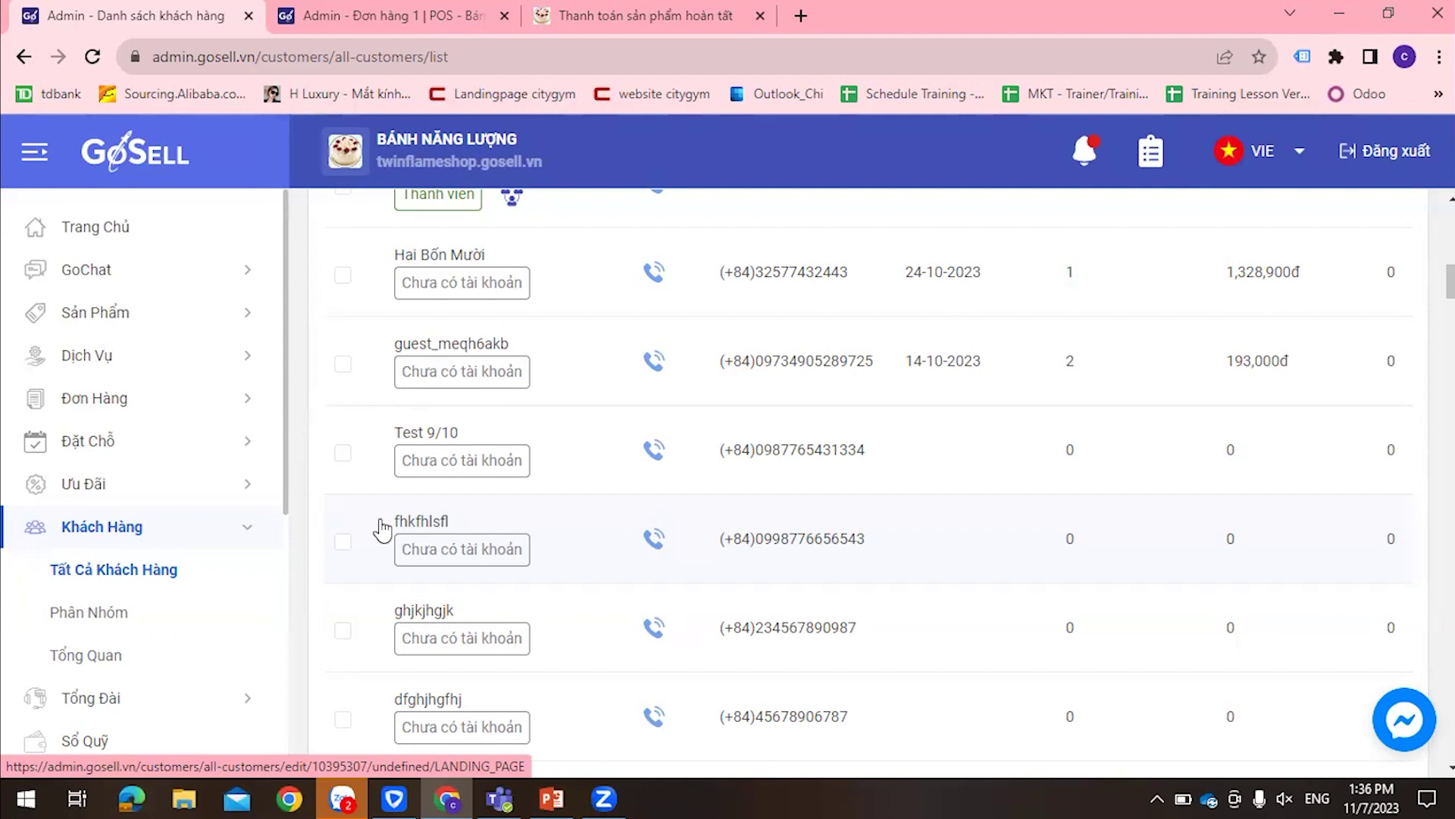
{"action": "scroll", "coordinate": [910, 379], "scroll_direction": "up", "scroll_amount": 6}
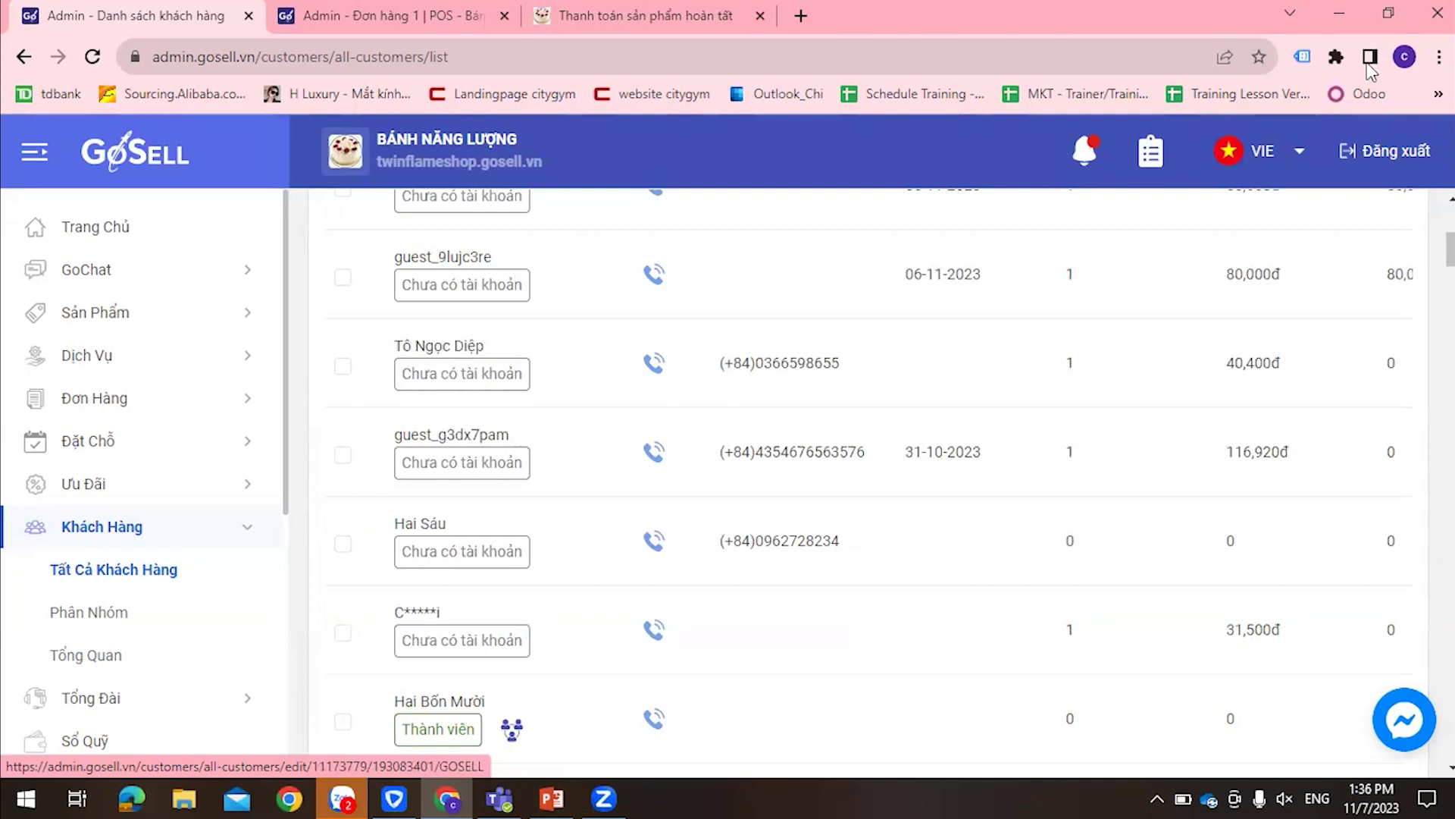
{"action": "scroll", "coordinate": [325, 273], "scroll_direction": "up", "scroll_amount": 5}
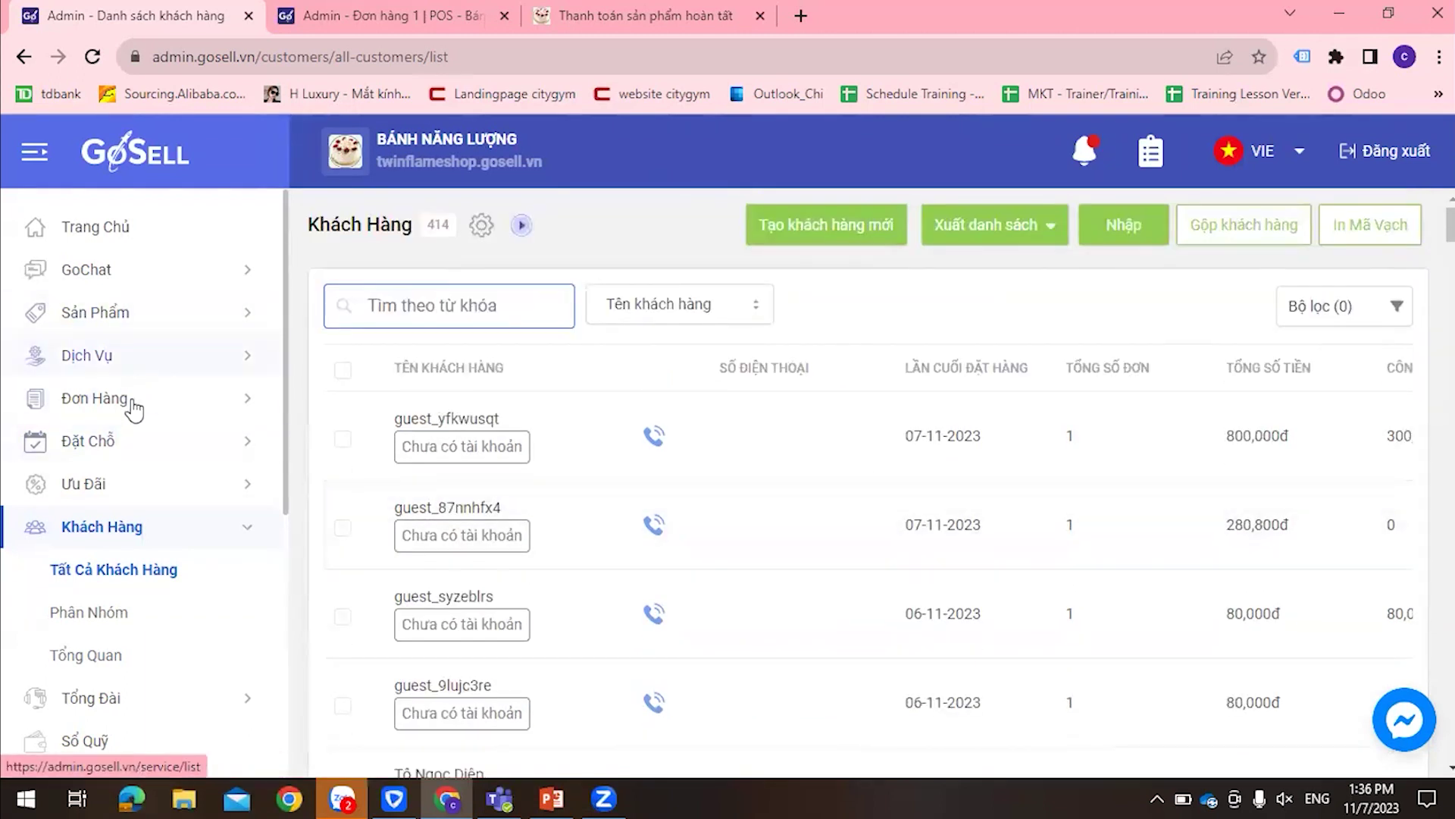
{"action": "left_click", "coordinate": [94, 398]}
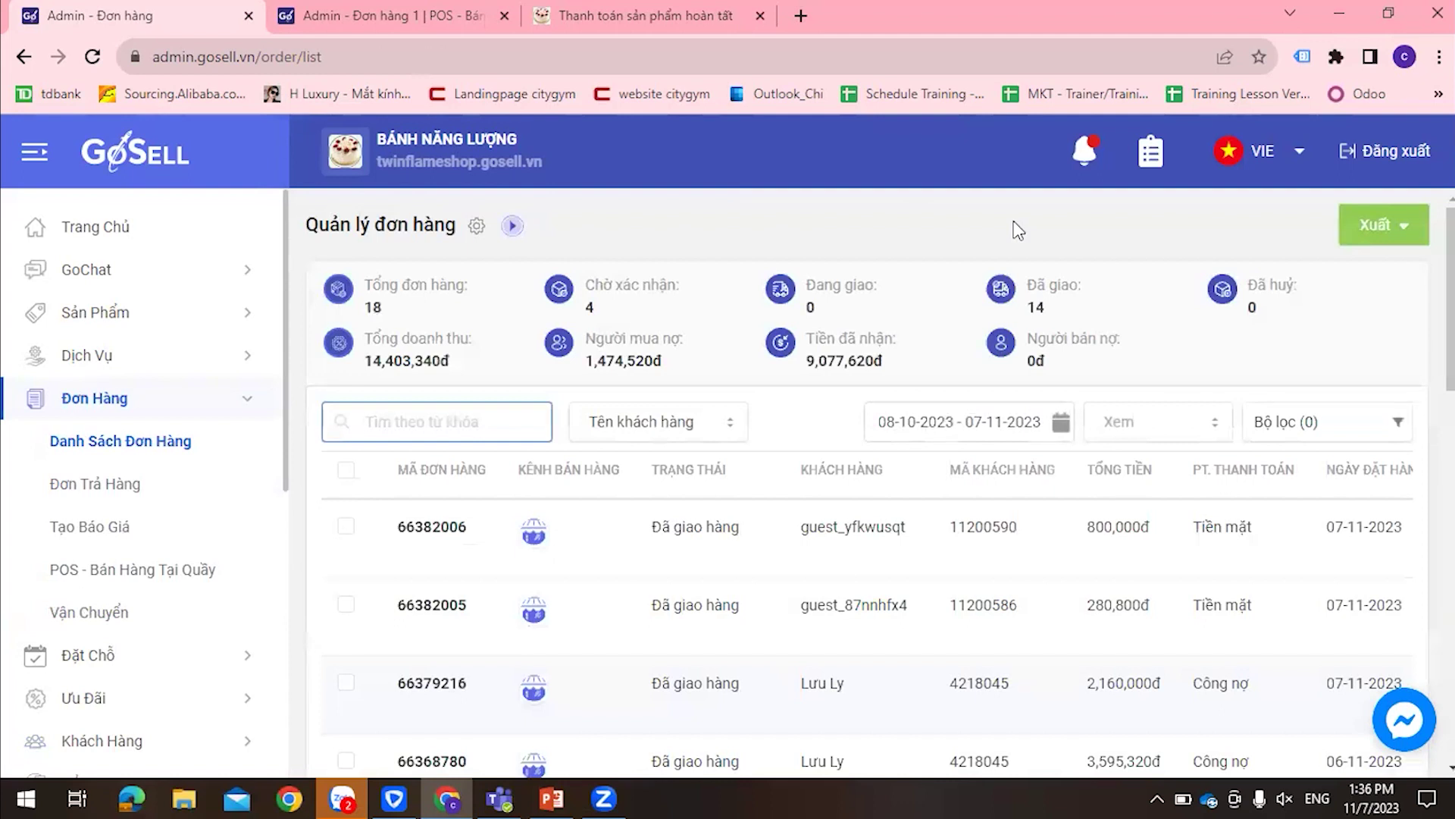
{"action": "scroll", "coordinate": [159, 570], "scroll_direction": "down", "scroll_amount": 2}
{"action": "scroll", "coordinate": [159, 570], "scroll_direction": "up", "scroll_amount": 2}
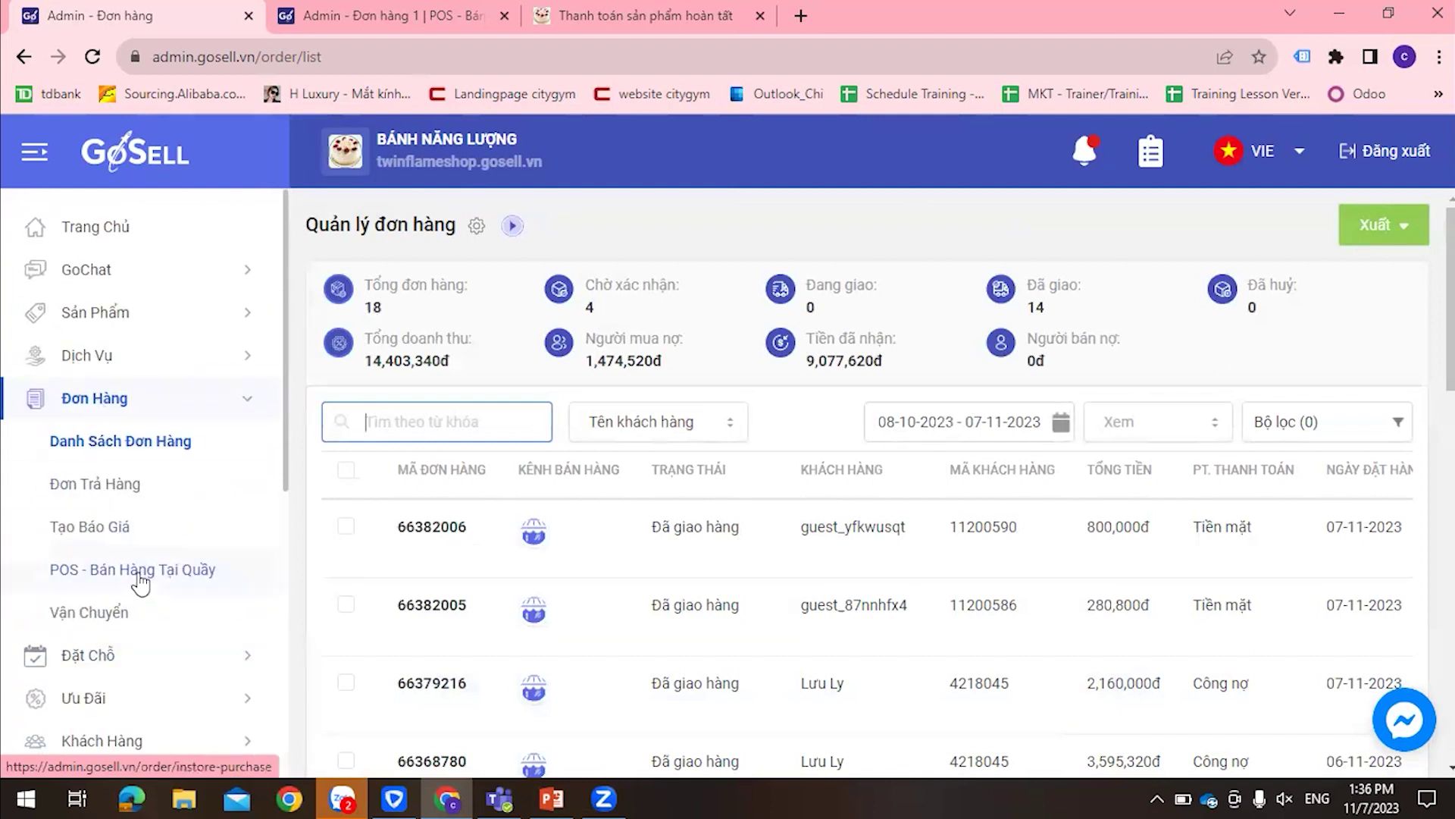
{"action": "scroll", "coordinate": [141, 582], "scroll_direction": "down", "scroll_amount": 3}
{"action": "left_click", "coordinate": [117, 525]}
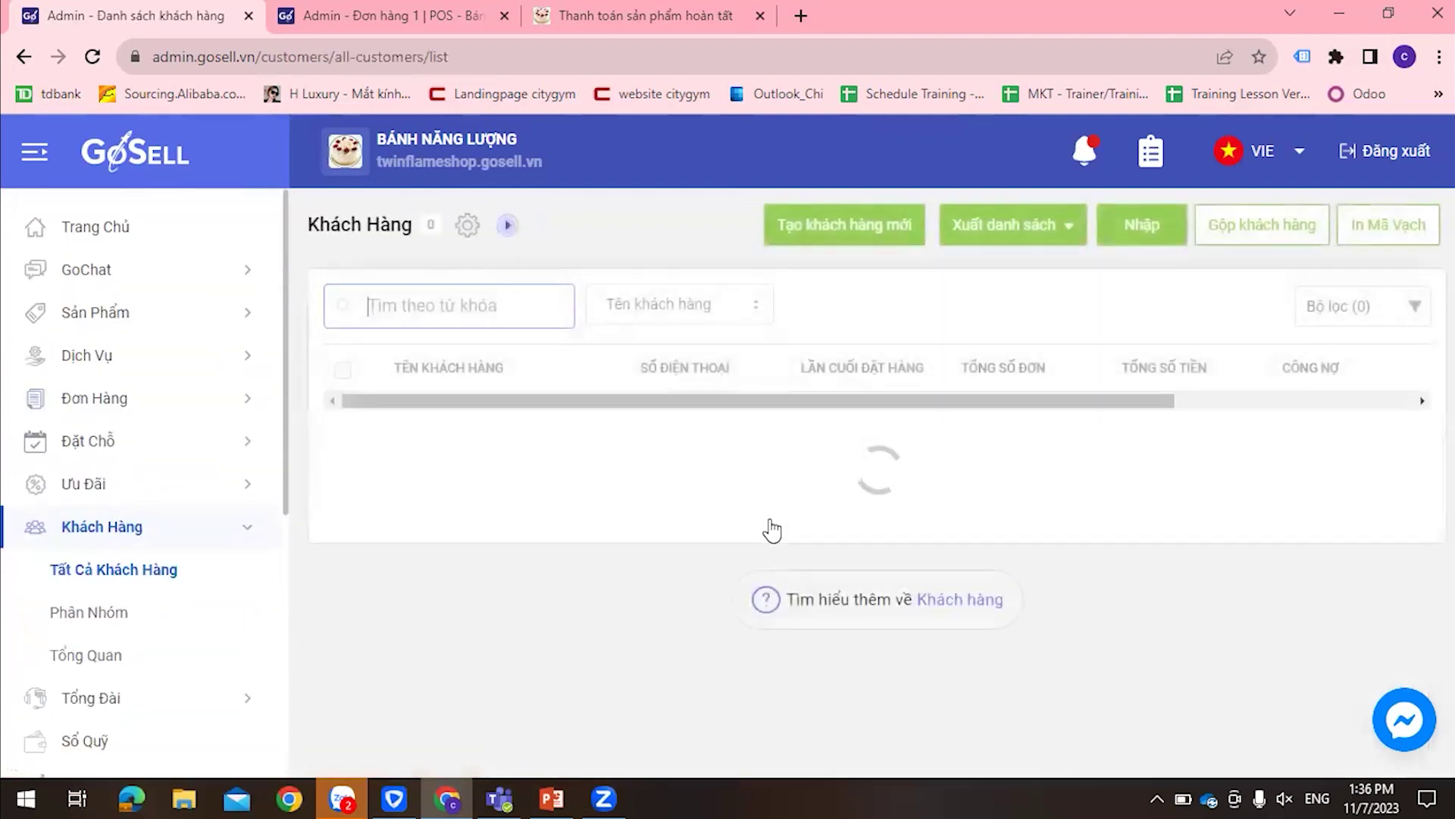
{"action": "scroll", "coordinate": [771, 523], "scroll_direction": "down", "scroll_amount": 5}
{"action": "scroll", "coordinate": [770, 510], "scroll_direction": "down", "scroll_amount": 3}
{"action": "scroll", "coordinate": [760, 510], "scroll_direction": "up", "scroll_amount": 8}
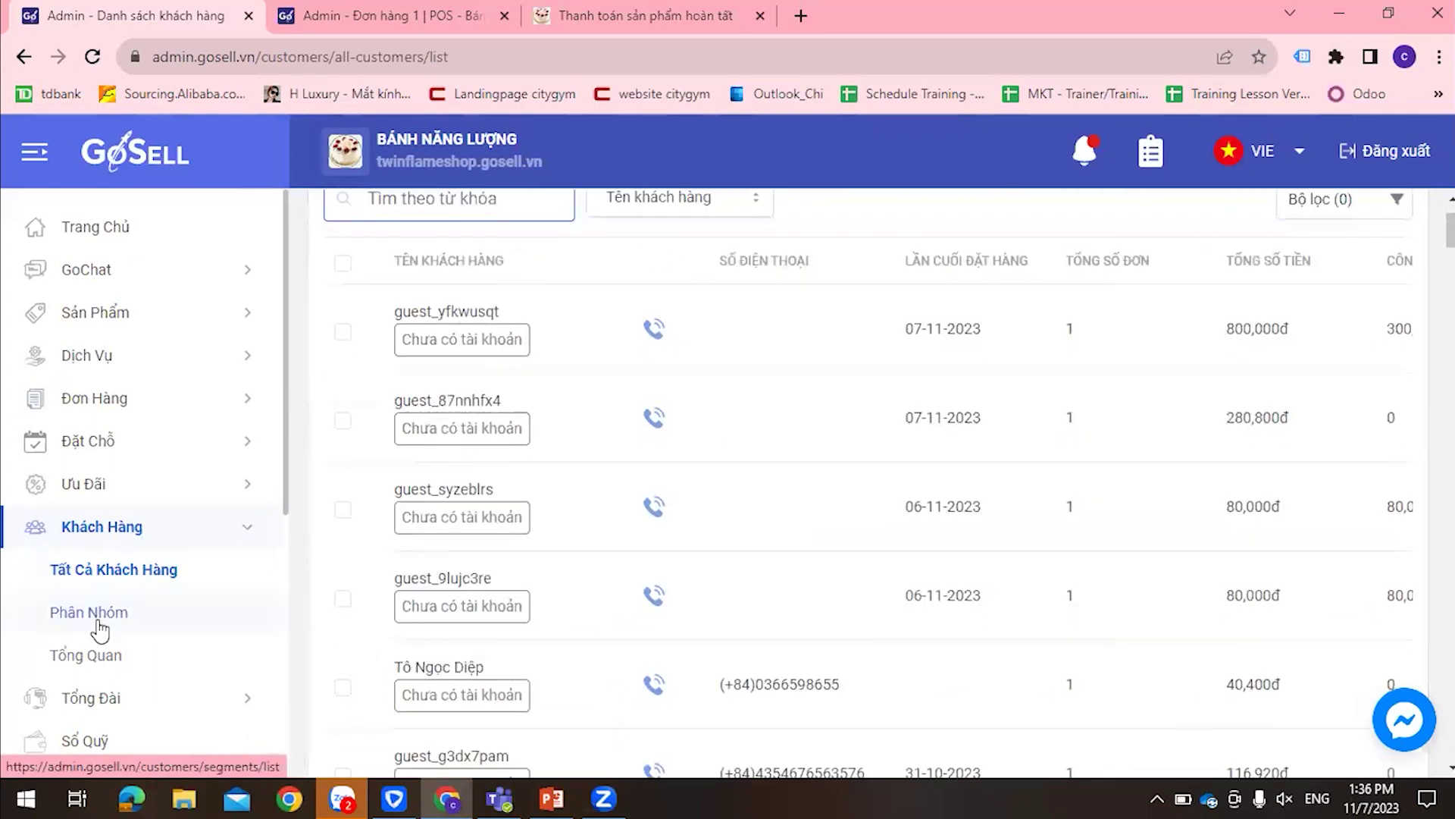
{"action": "scroll", "coordinate": [779, 402], "scroll_direction": "up", "scroll_amount": 2}
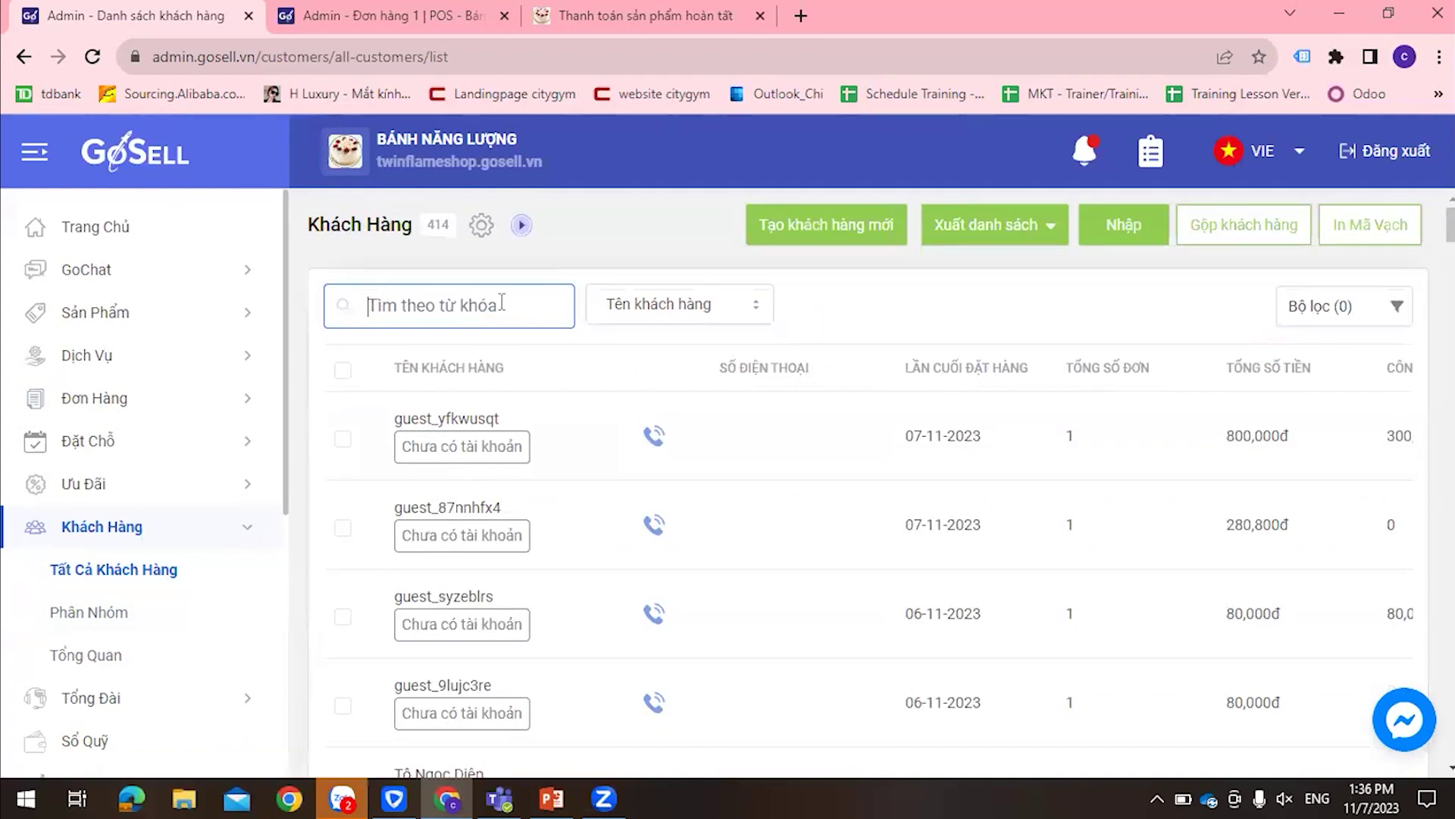
Search for the customer by name and review their Công nợ ledger, topped by receipt RN0335 (555,320đ owed)
{"action": "type", "text": "lưu"}
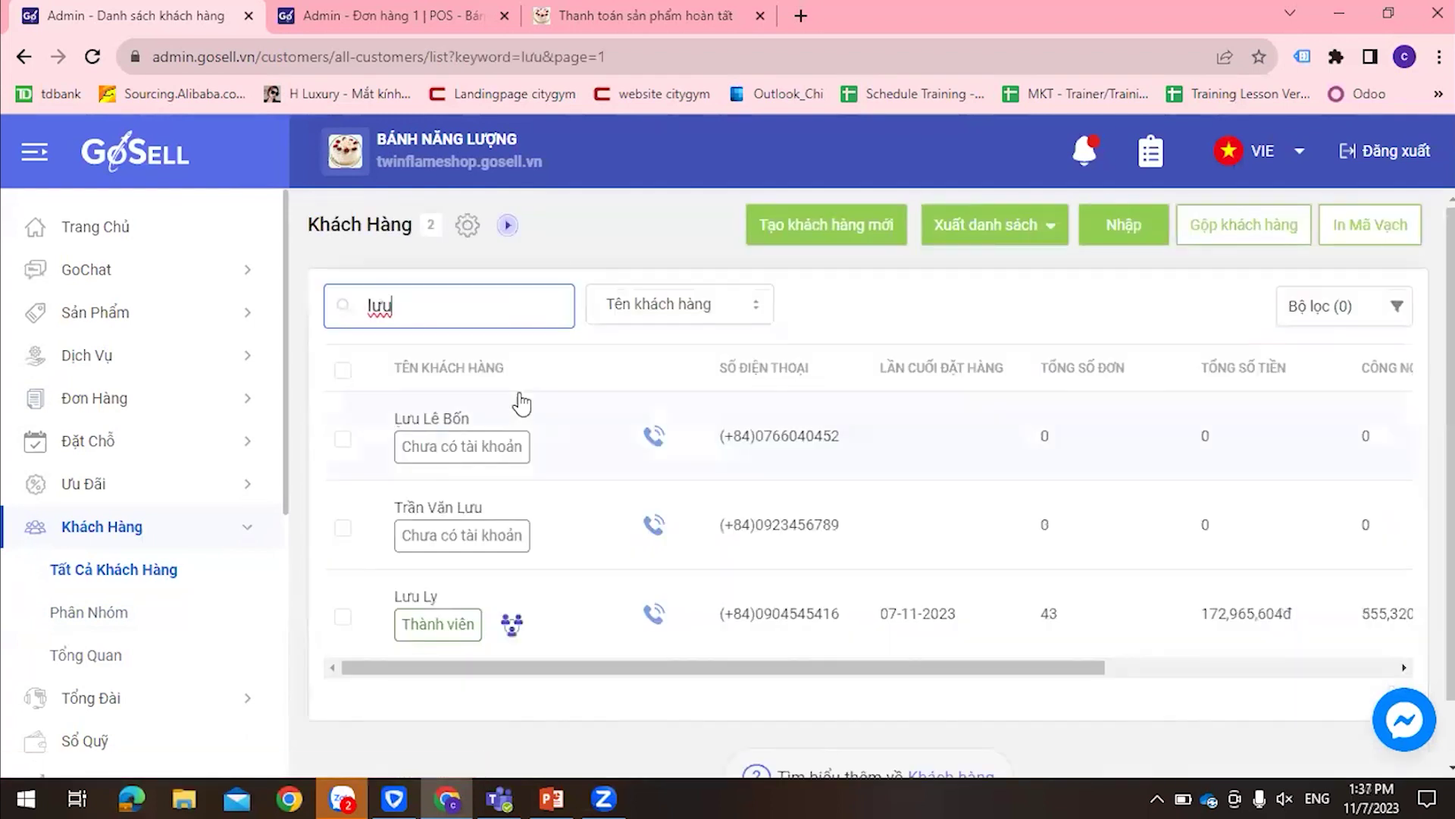
{"action": "left_click", "coordinate": [537, 595]}
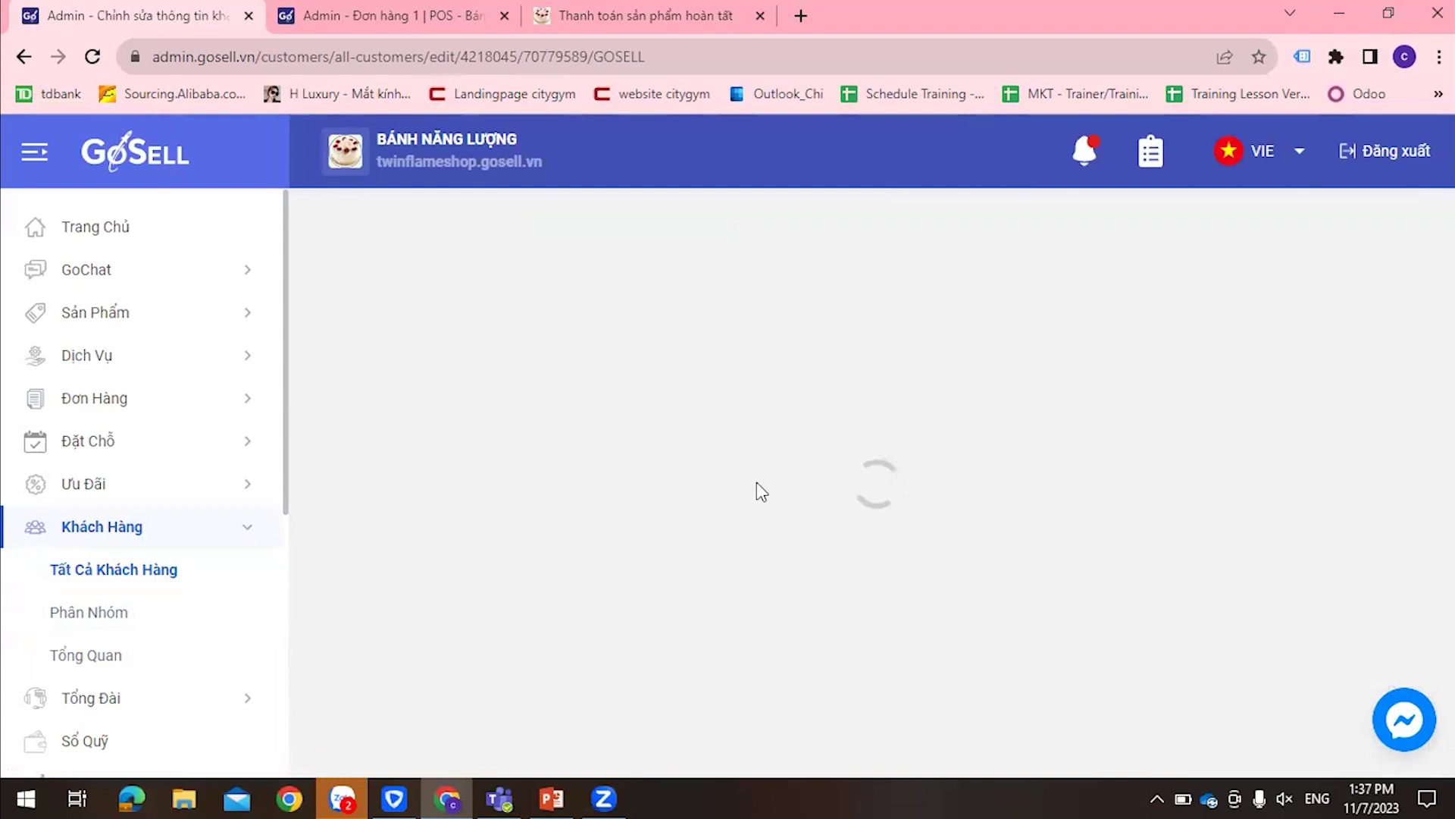
{"action": "scroll", "coordinate": [758, 492], "scroll_direction": "down", "scroll_amount": 15}
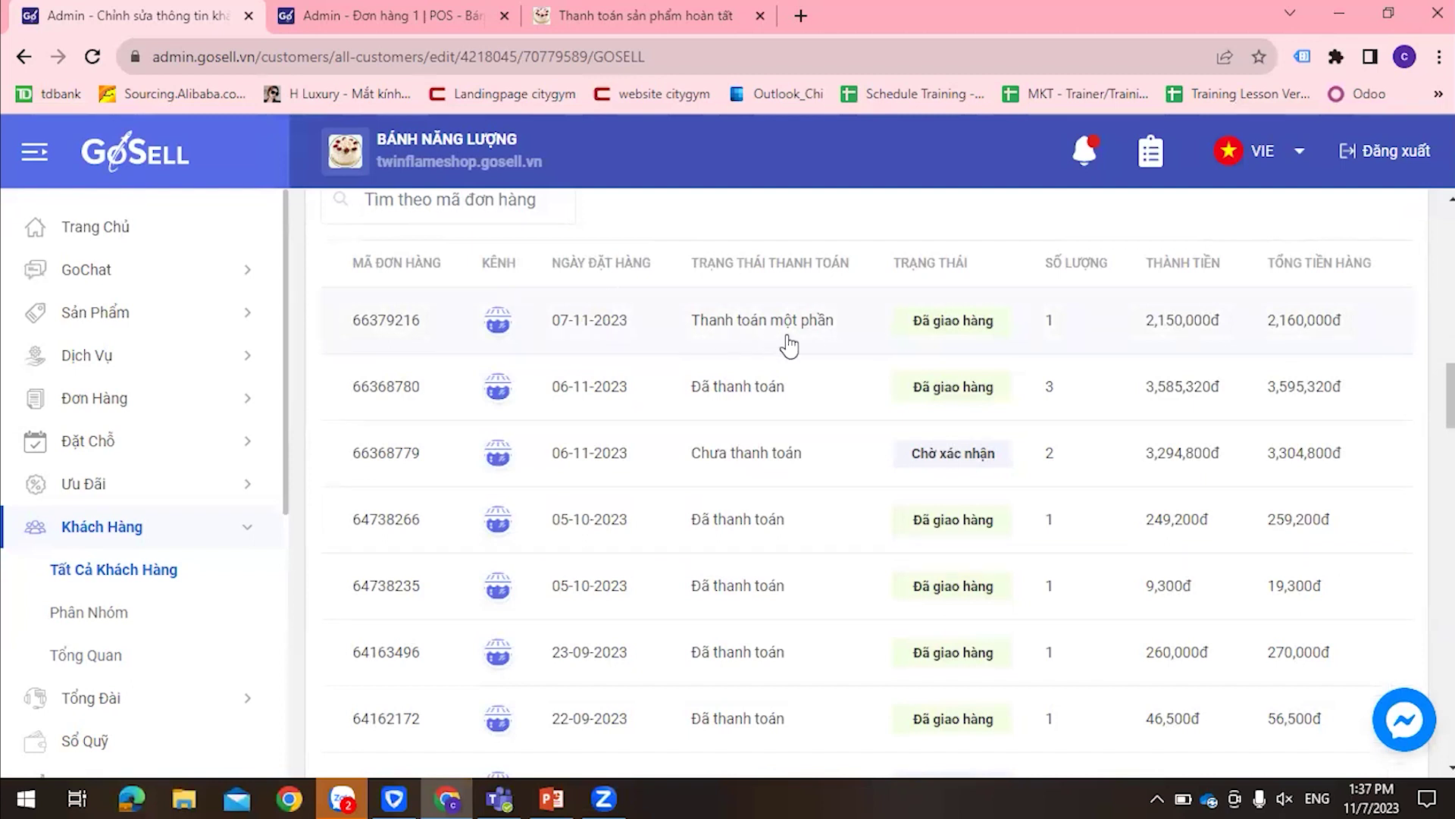
{"action": "scroll", "coordinate": [781, 341], "scroll_direction": "up", "scroll_amount": 1}
{"action": "left_click", "coordinate": [466, 250]}
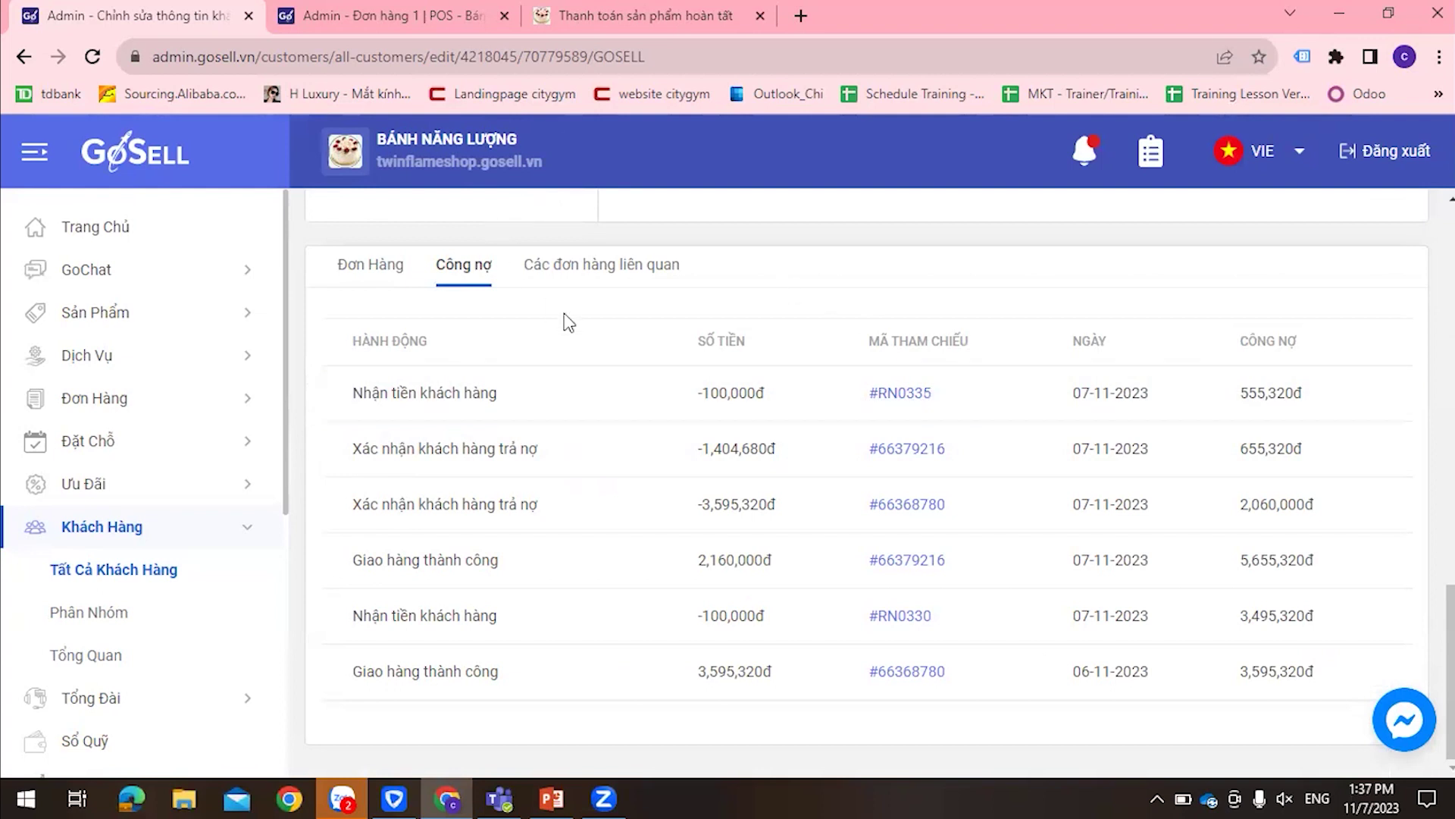
{"action": "scroll", "coordinate": [565, 321], "scroll_direction": "up", "scroll_amount": 15}
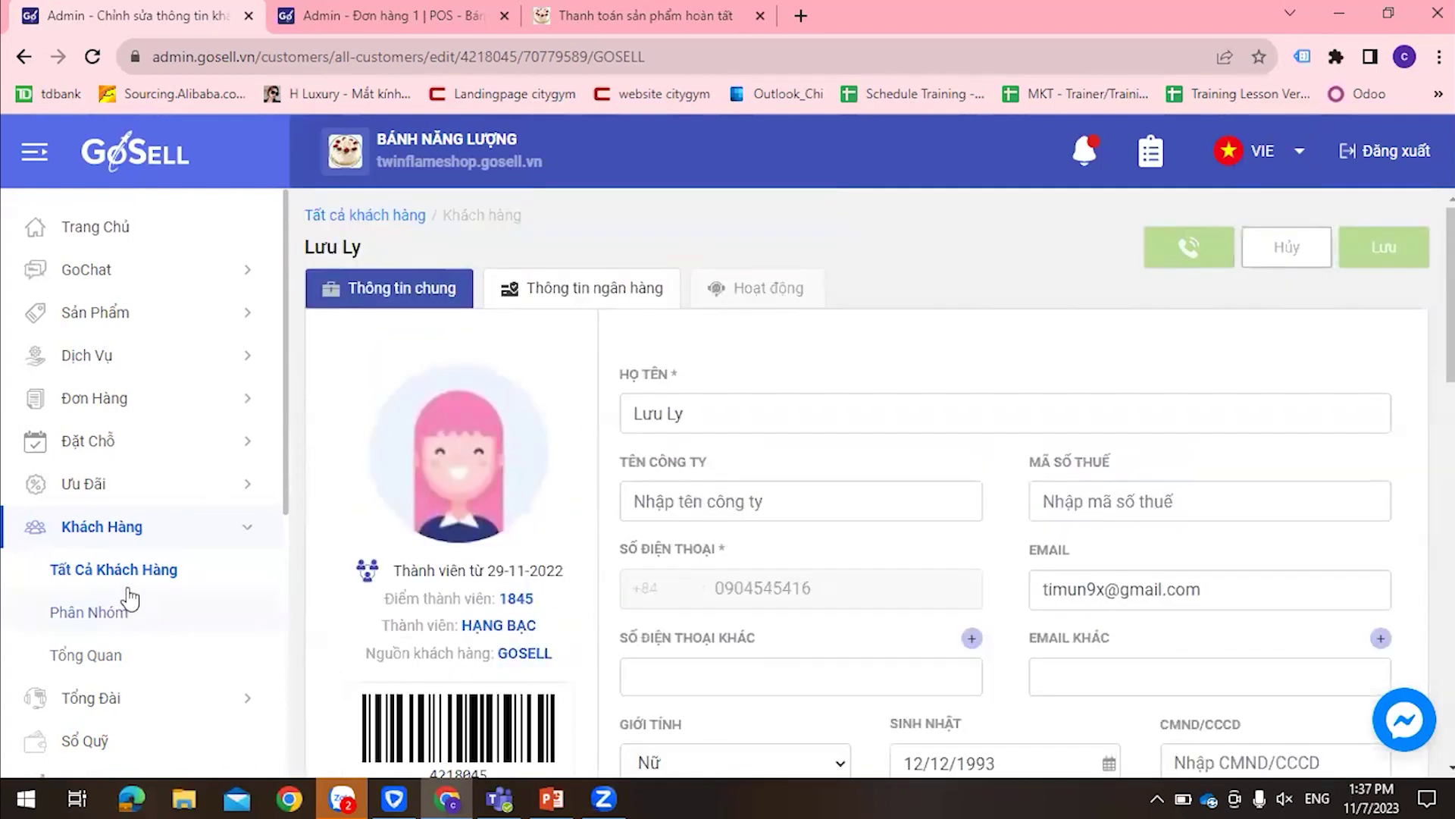
Return to Tất cả khách hàng, search for another customer and open their Công nợ history
{"action": "left_click", "coordinate": [364, 216]}
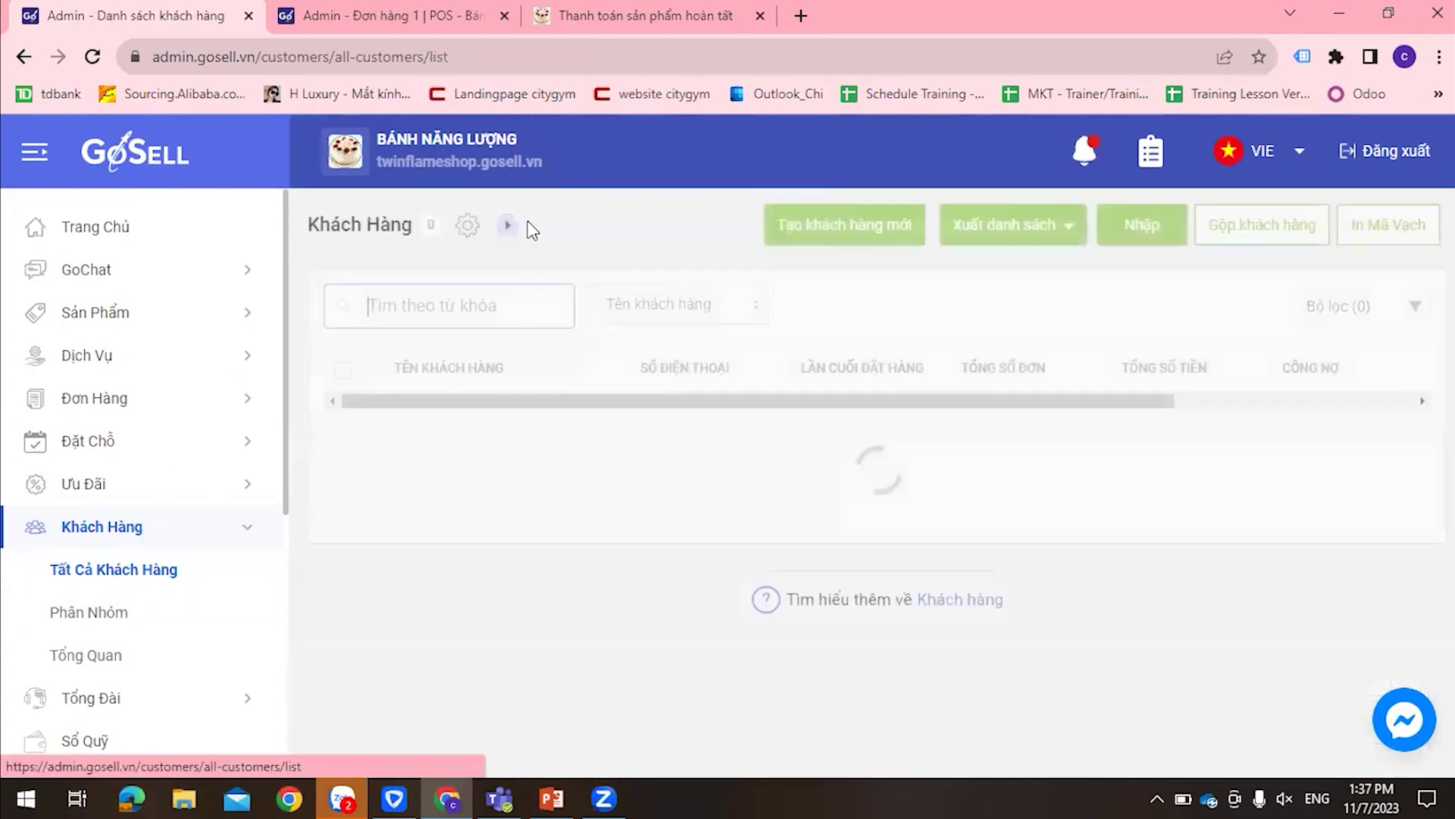
{"action": "type", "text": "riki"}
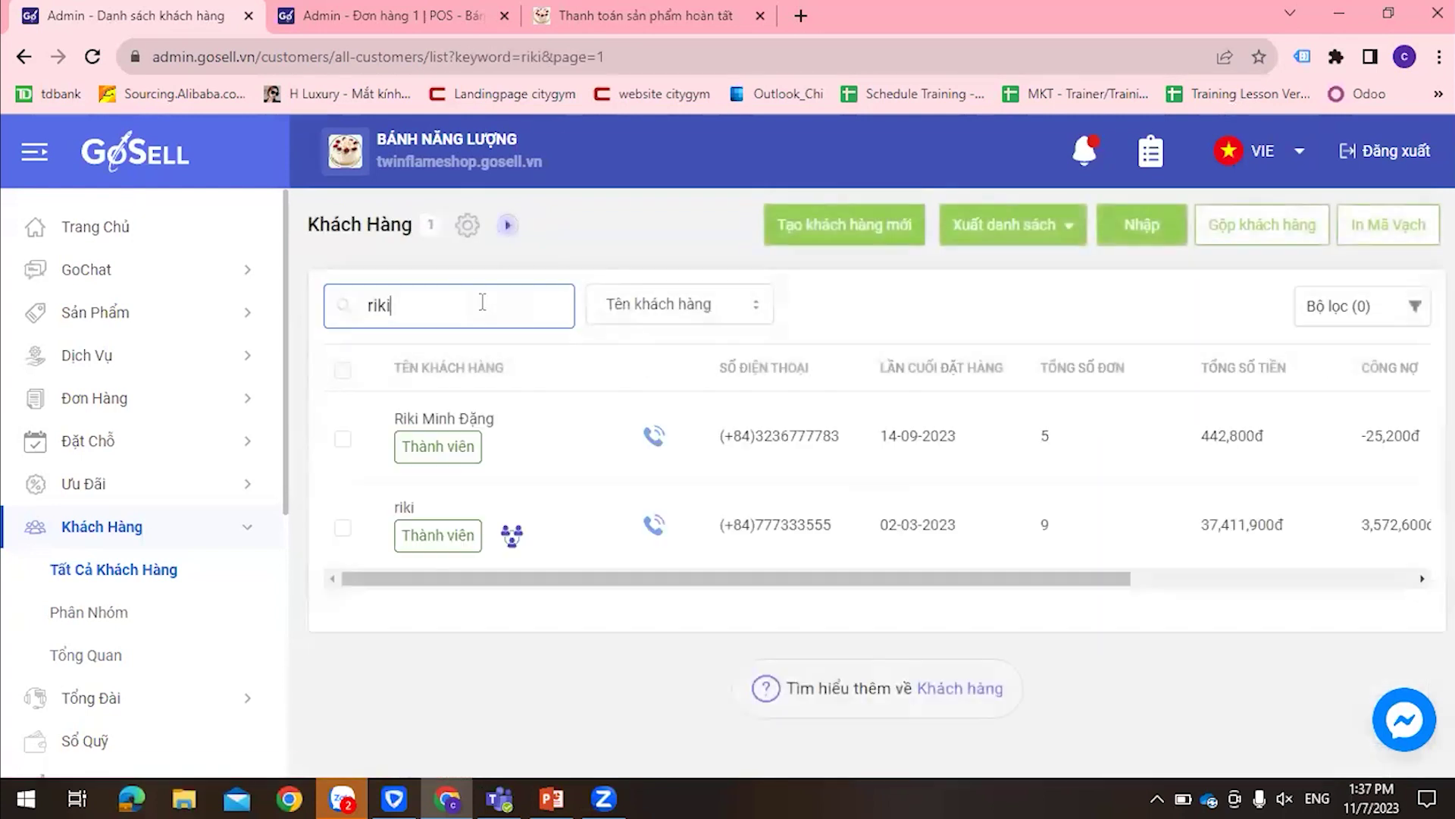
{"action": "left_click", "coordinate": [643, 443]}
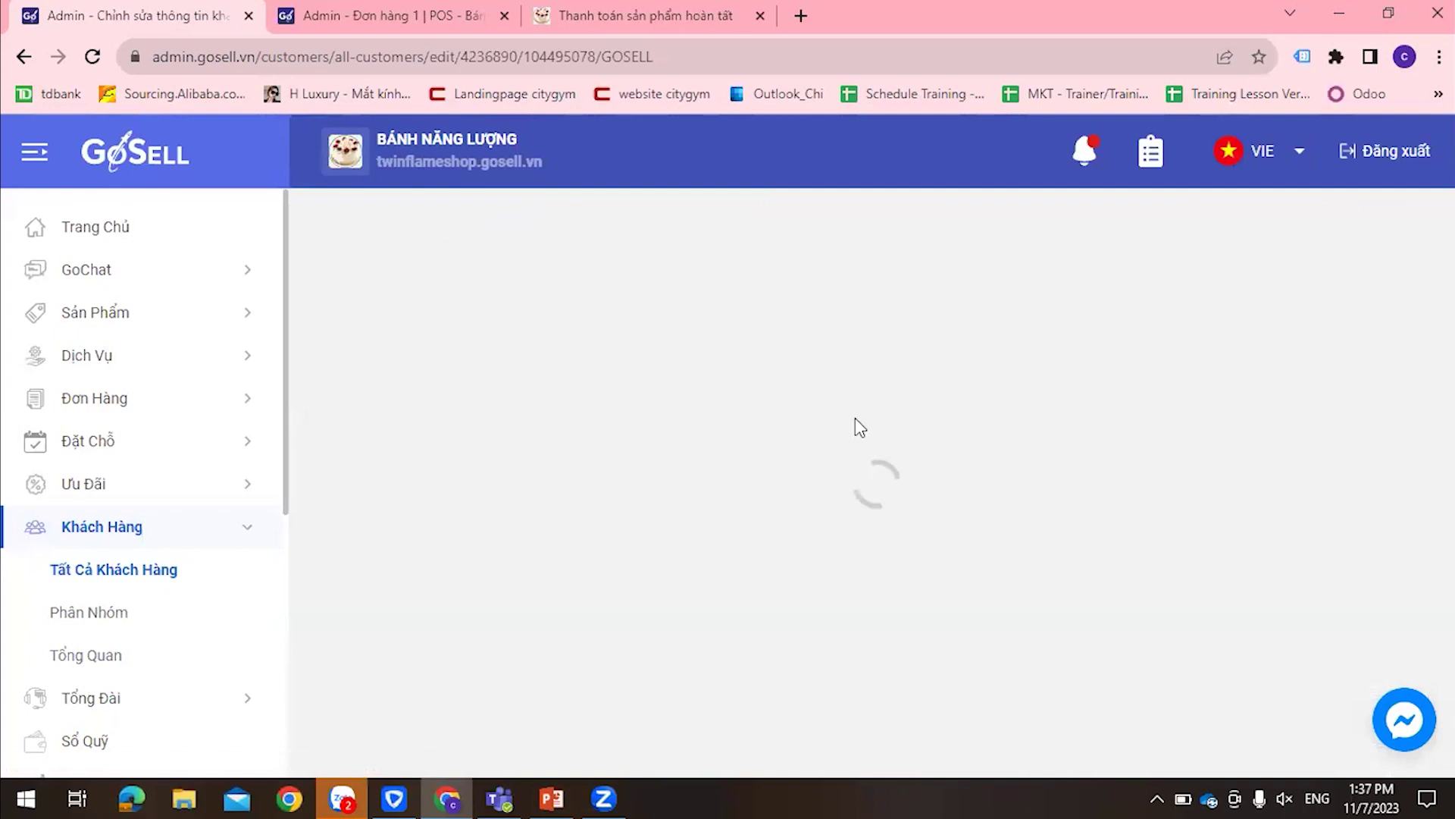
{"action": "scroll", "coordinate": [861, 429], "scroll_direction": "down", "scroll_amount": 10}
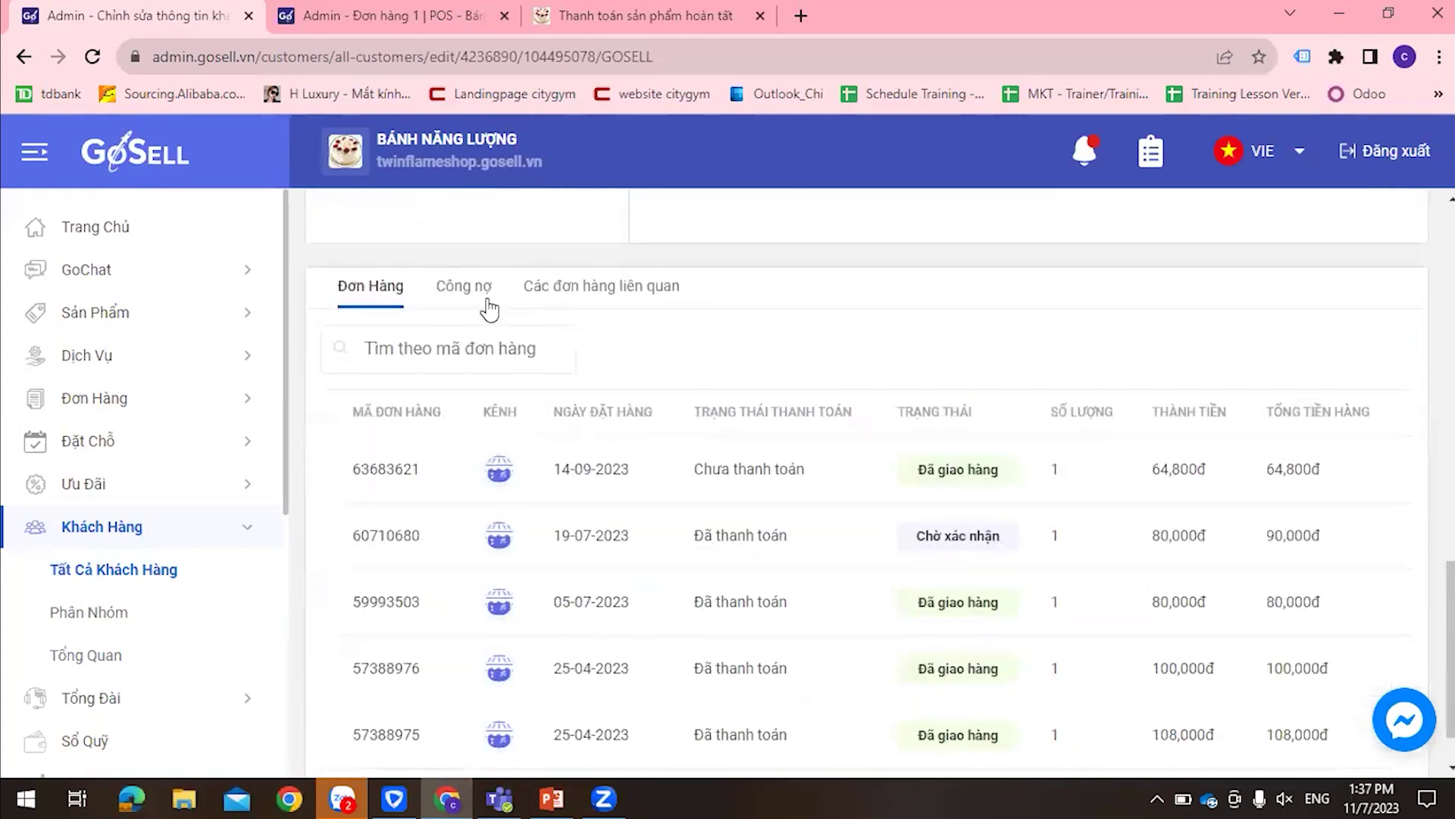
{"action": "left_click", "coordinate": [488, 301]}
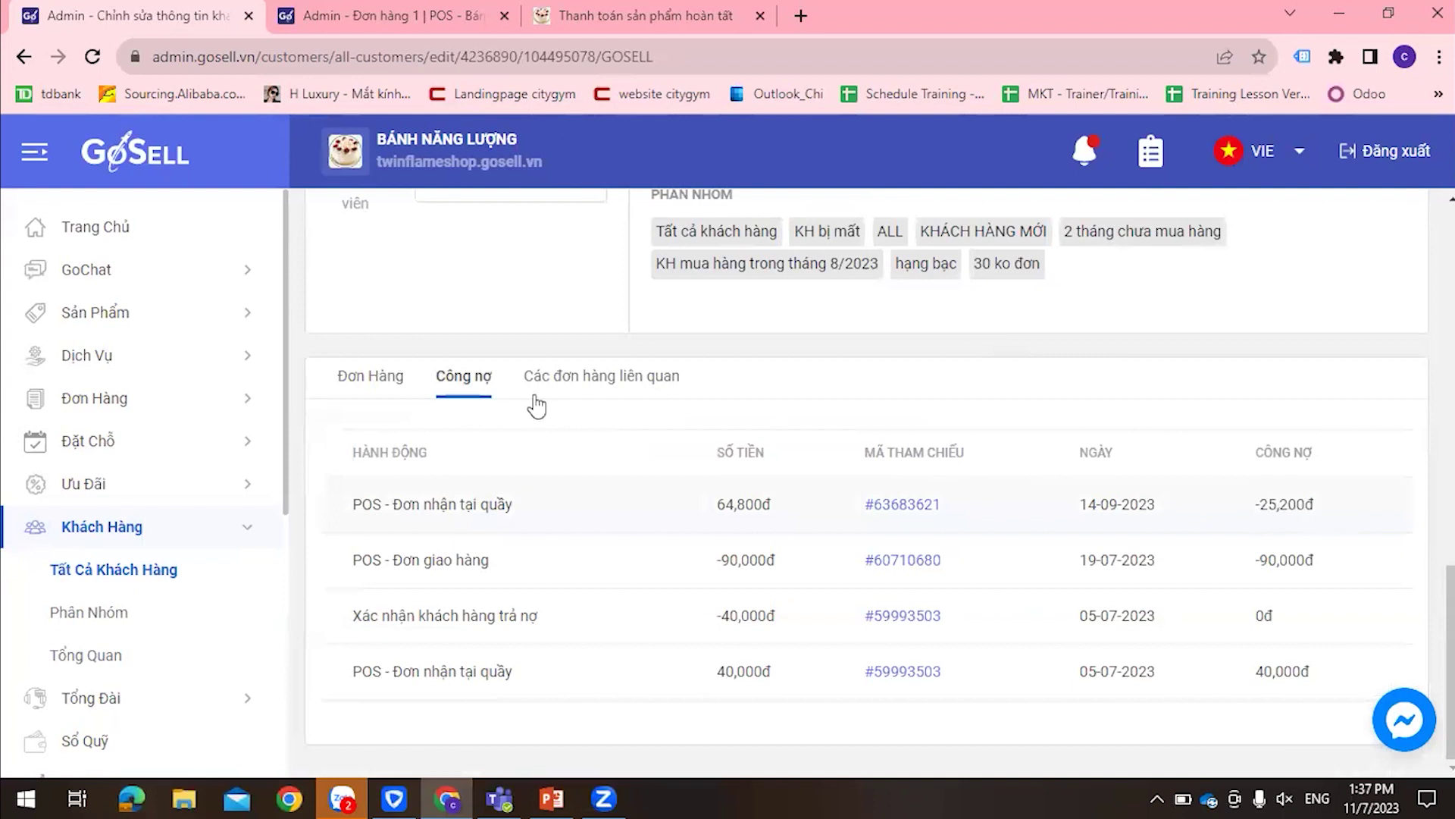
{"action": "scroll", "coordinate": [537, 440], "scroll_direction": "up", "scroll_amount": 7}
Highlight the -25,200đ outstanding debt, then open its payment confirmation form
{"action": "left_click_drag", "start_coordinate": [542, 464], "coordinate": [609, 459]}
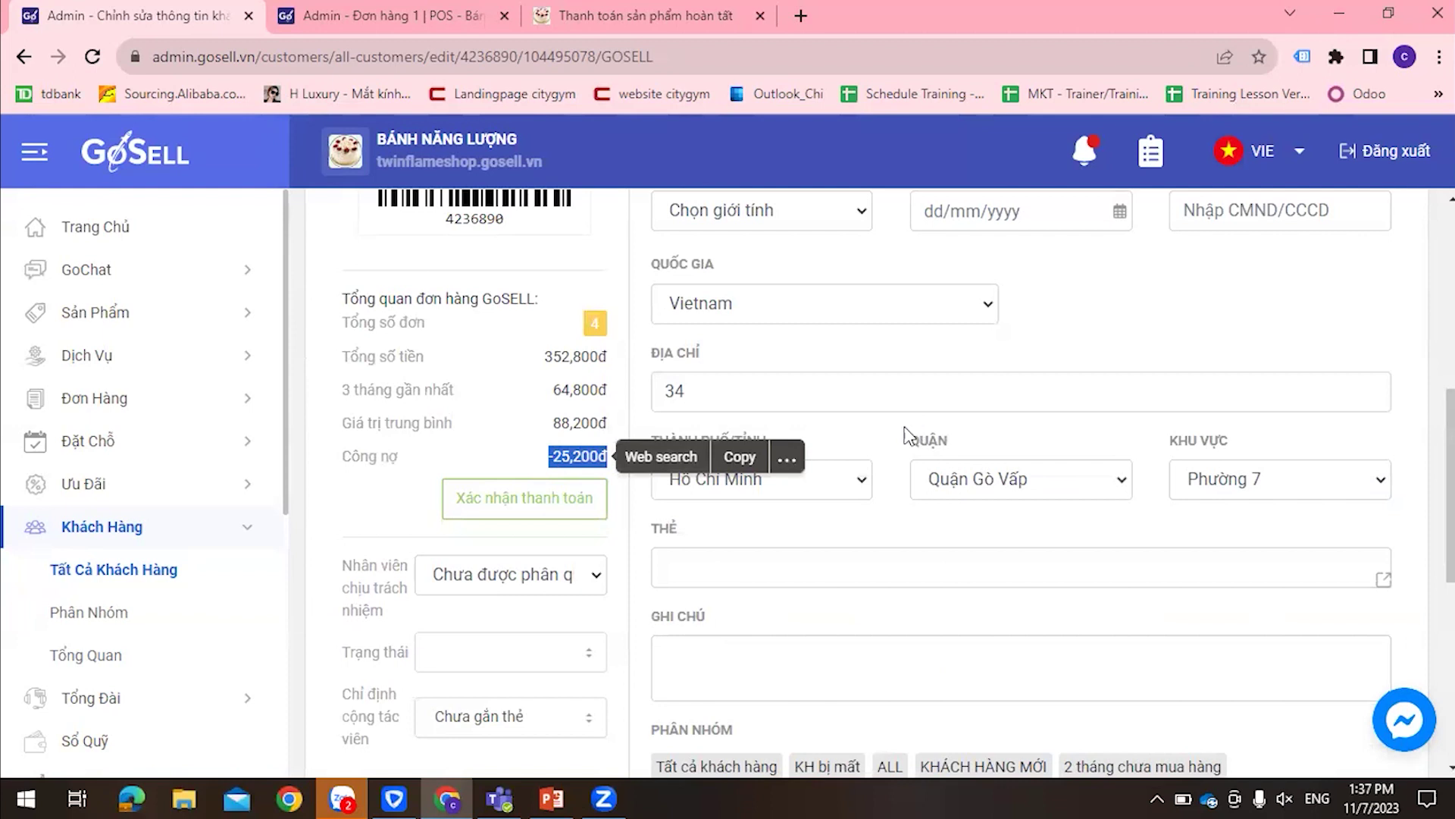
{"action": "left_click", "coordinate": [1029, 360]}
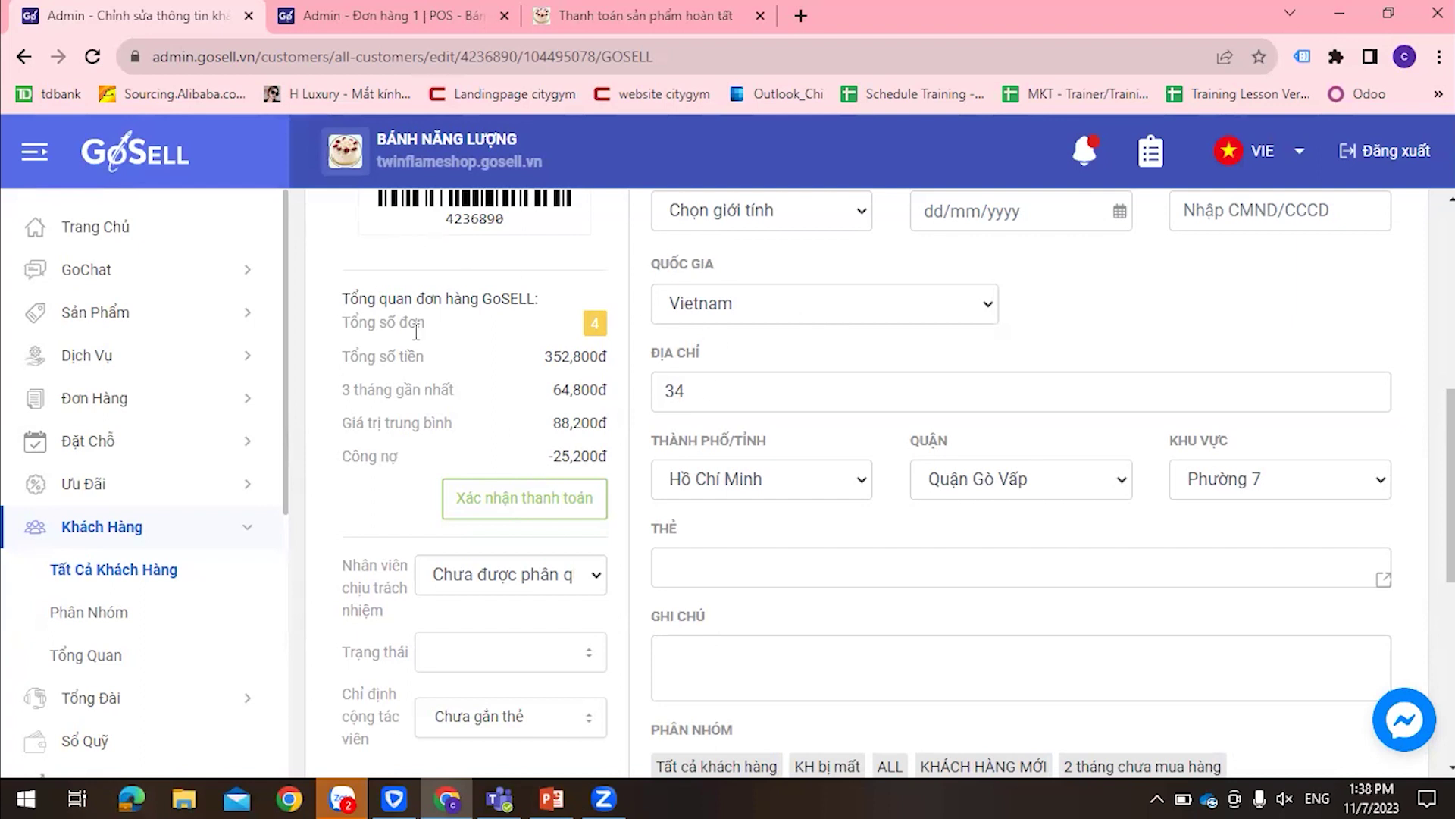
{"action": "left_click_drag", "start_coordinate": [542, 459], "coordinate": [611, 460]}
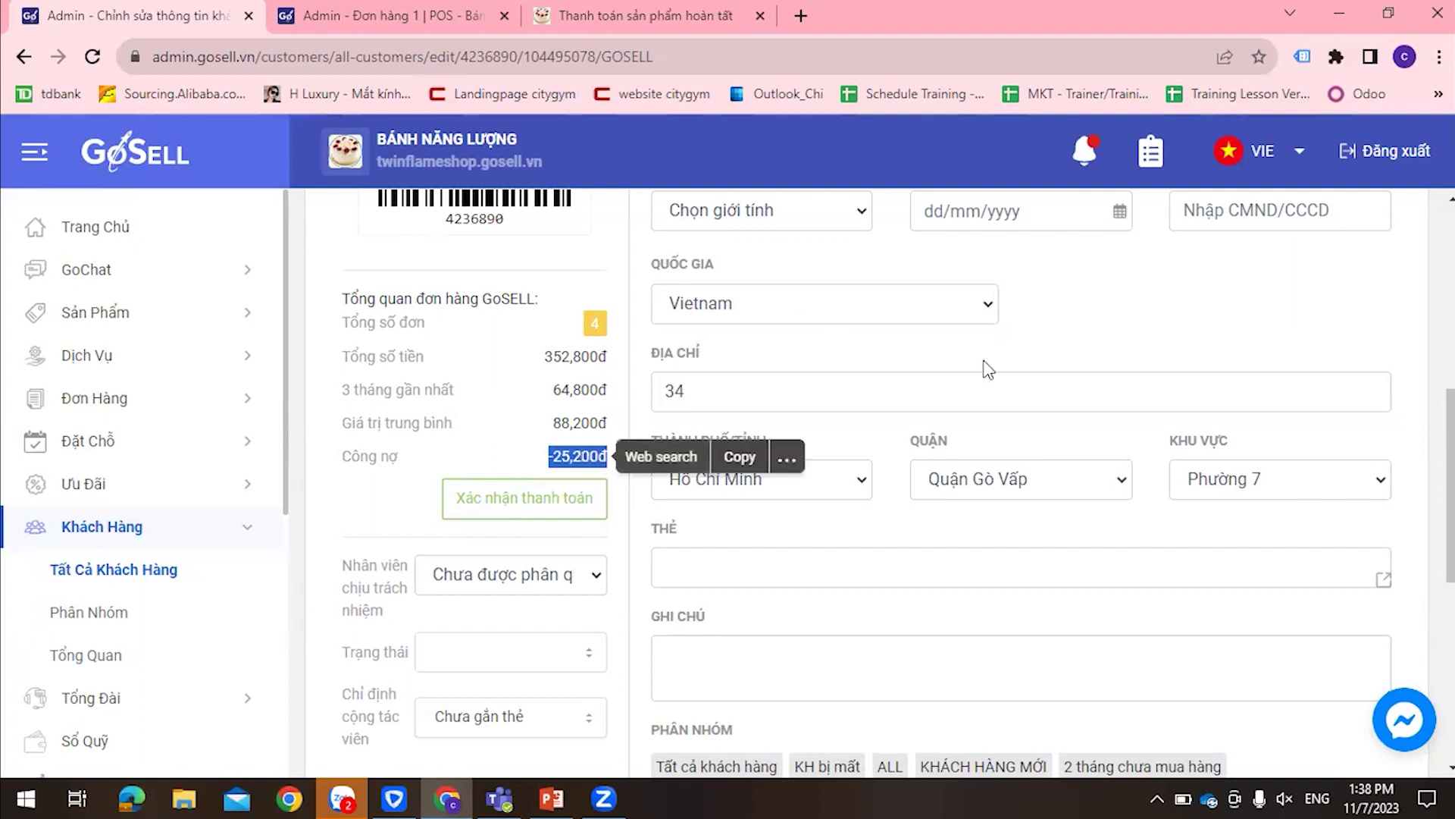
{"action": "left_click", "coordinate": [1304, 344]}
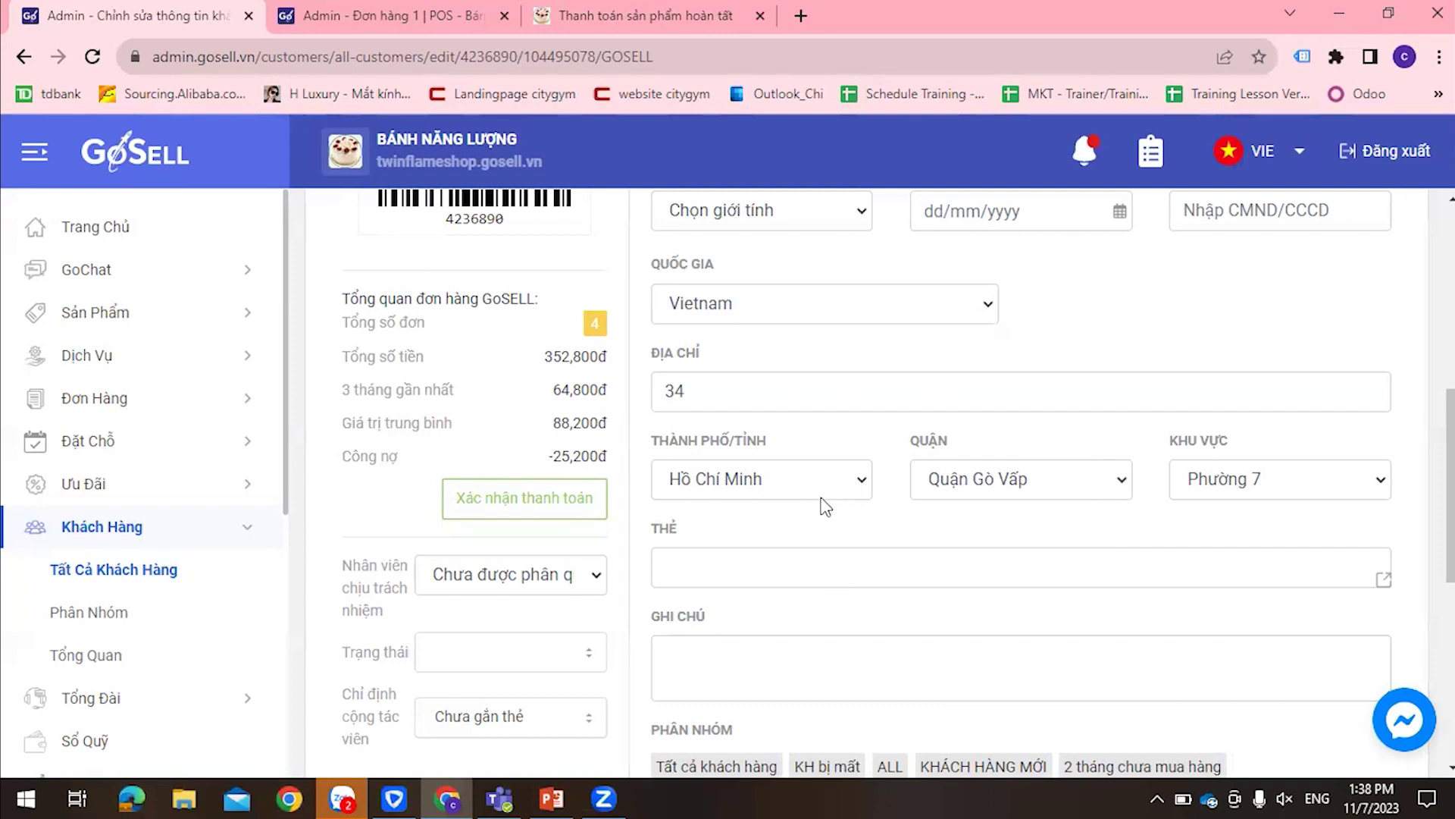
{"action": "scroll", "coordinate": [974, 533], "scroll_direction": "down", "scroll_amount": 1}
{"action": "left_click", "coordinate": [521, 391]}
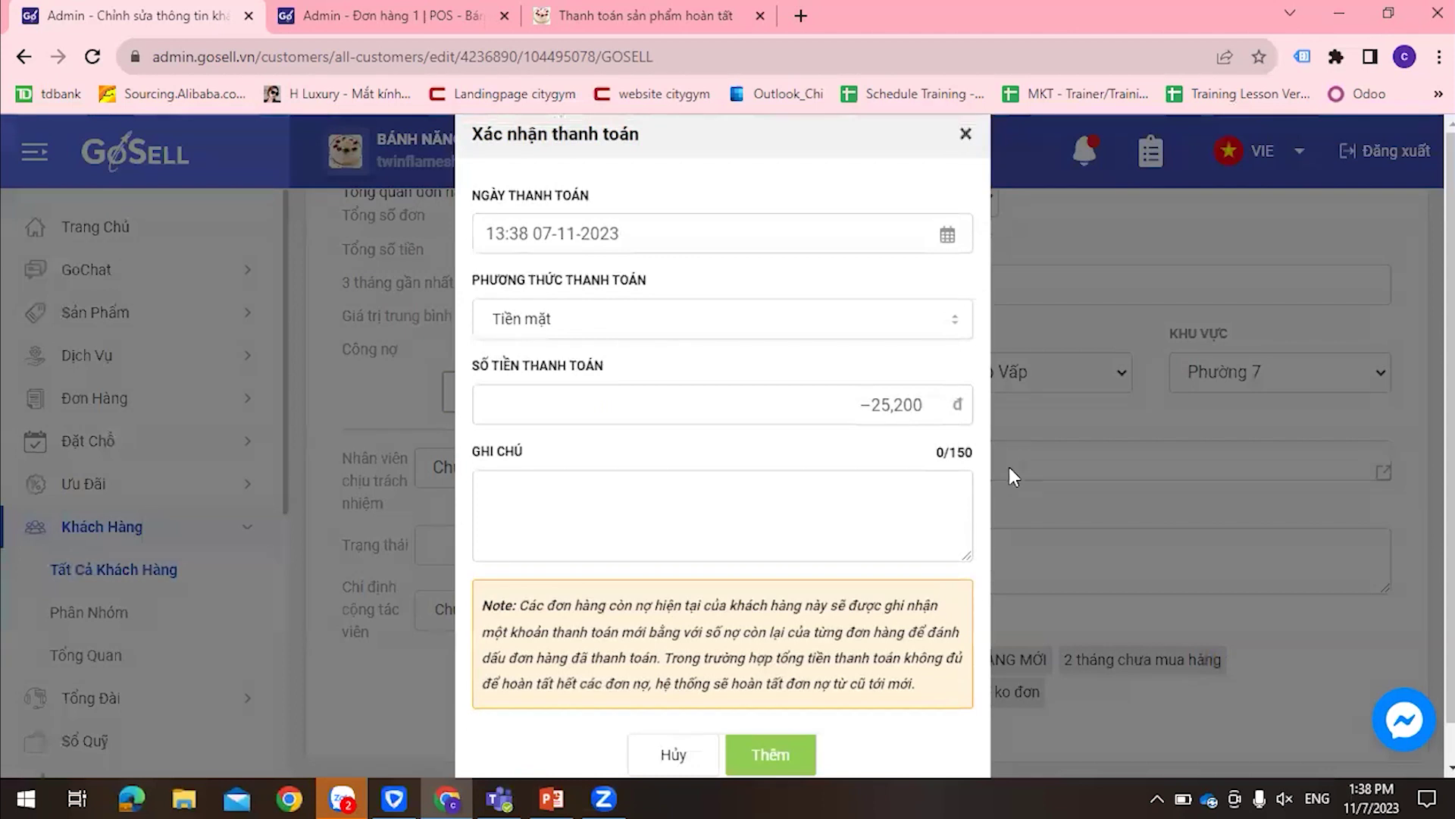
{"action": "left_click", "coordinate": [1010, 475]}
{"action": "scroll", "coordinate": [1057, 432], "scroll_direction": "down", "scroll_amount": 4}
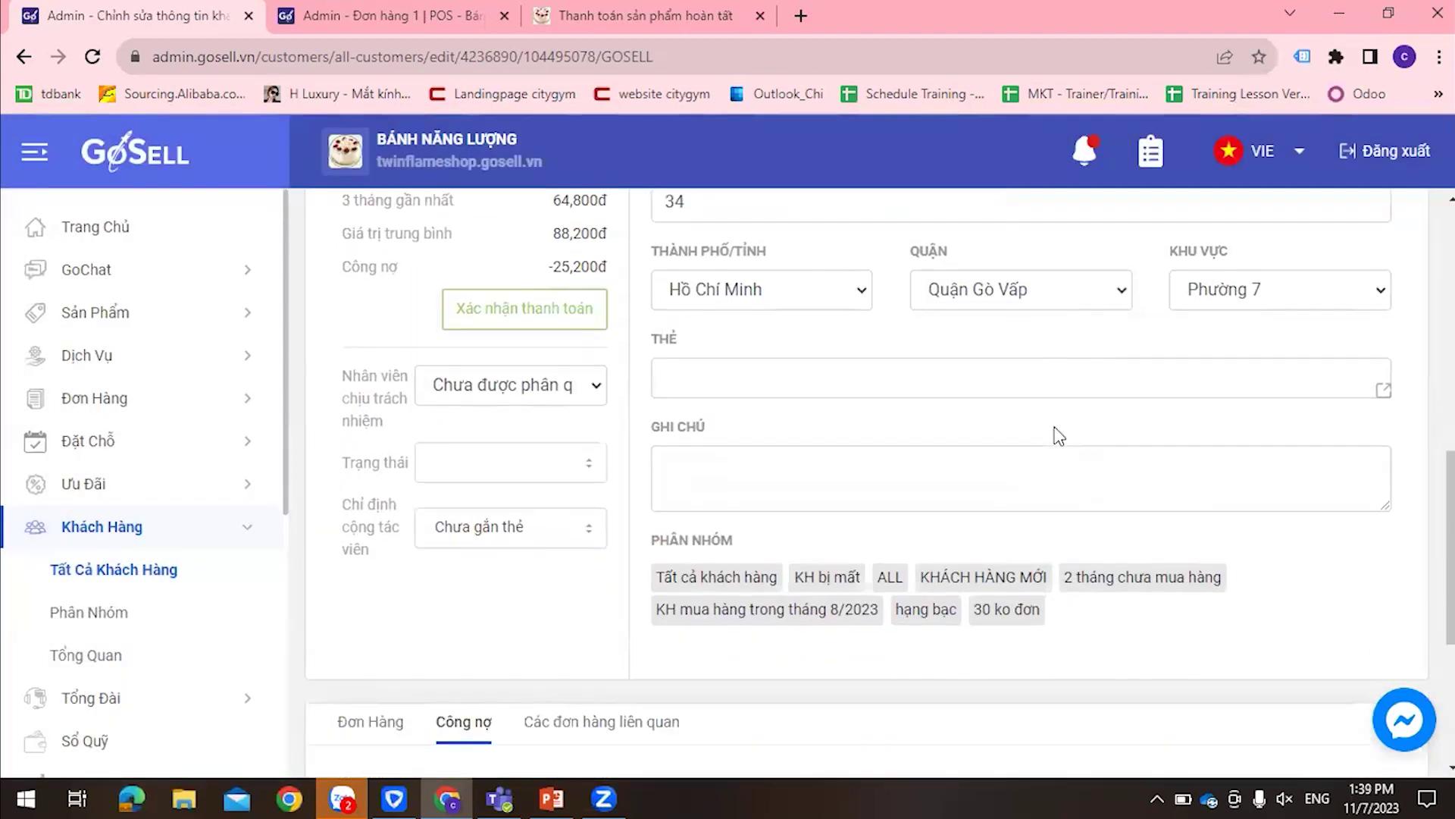
{"action": "scroll", "coordinate": [1055, 428], "scroll_direction": "down", "scroll_amount": 1}
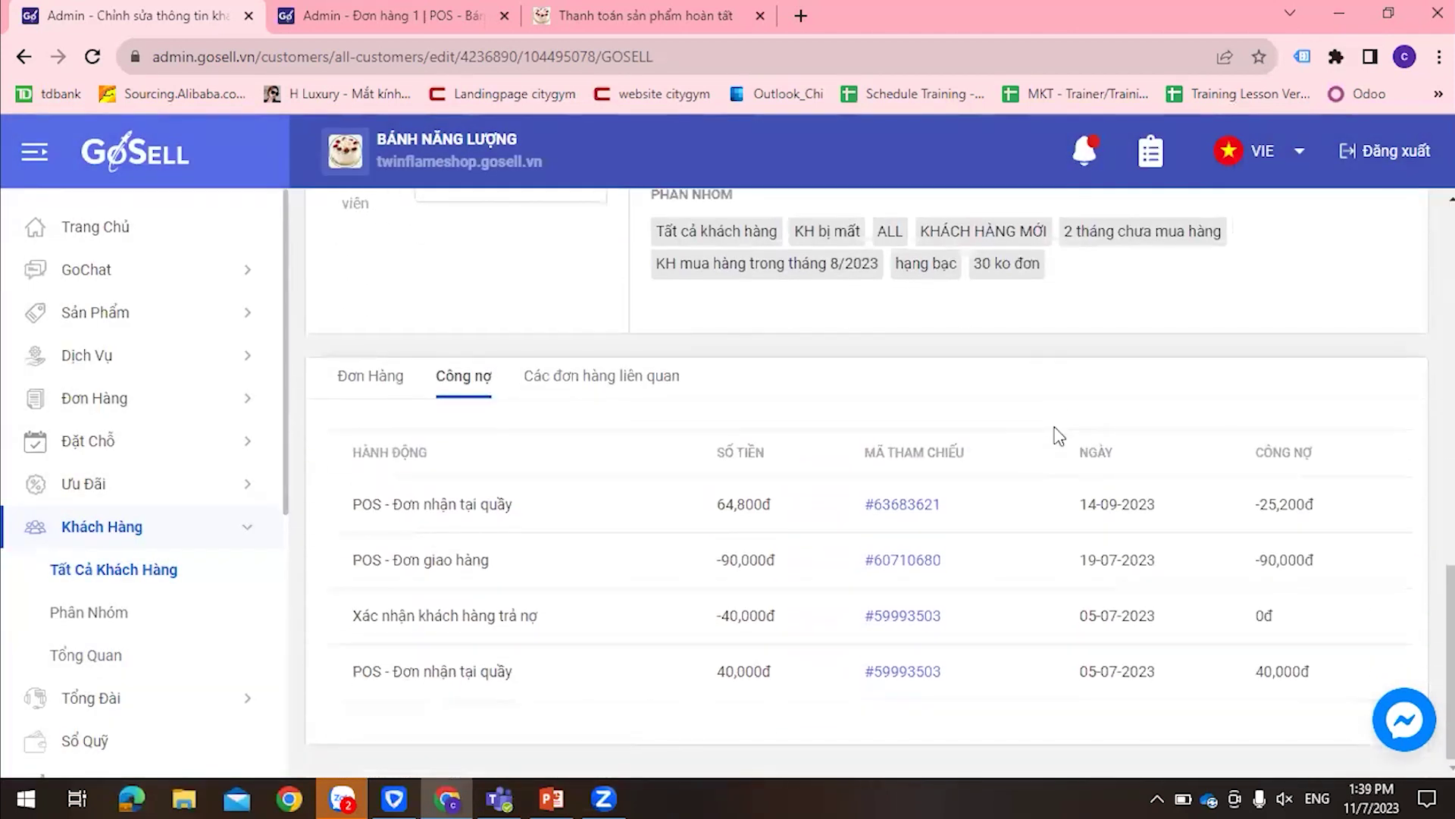
{"action": "scroll", "coordinate": [946, 470], "scroll_direction": "up", "scroll_amount": 5}
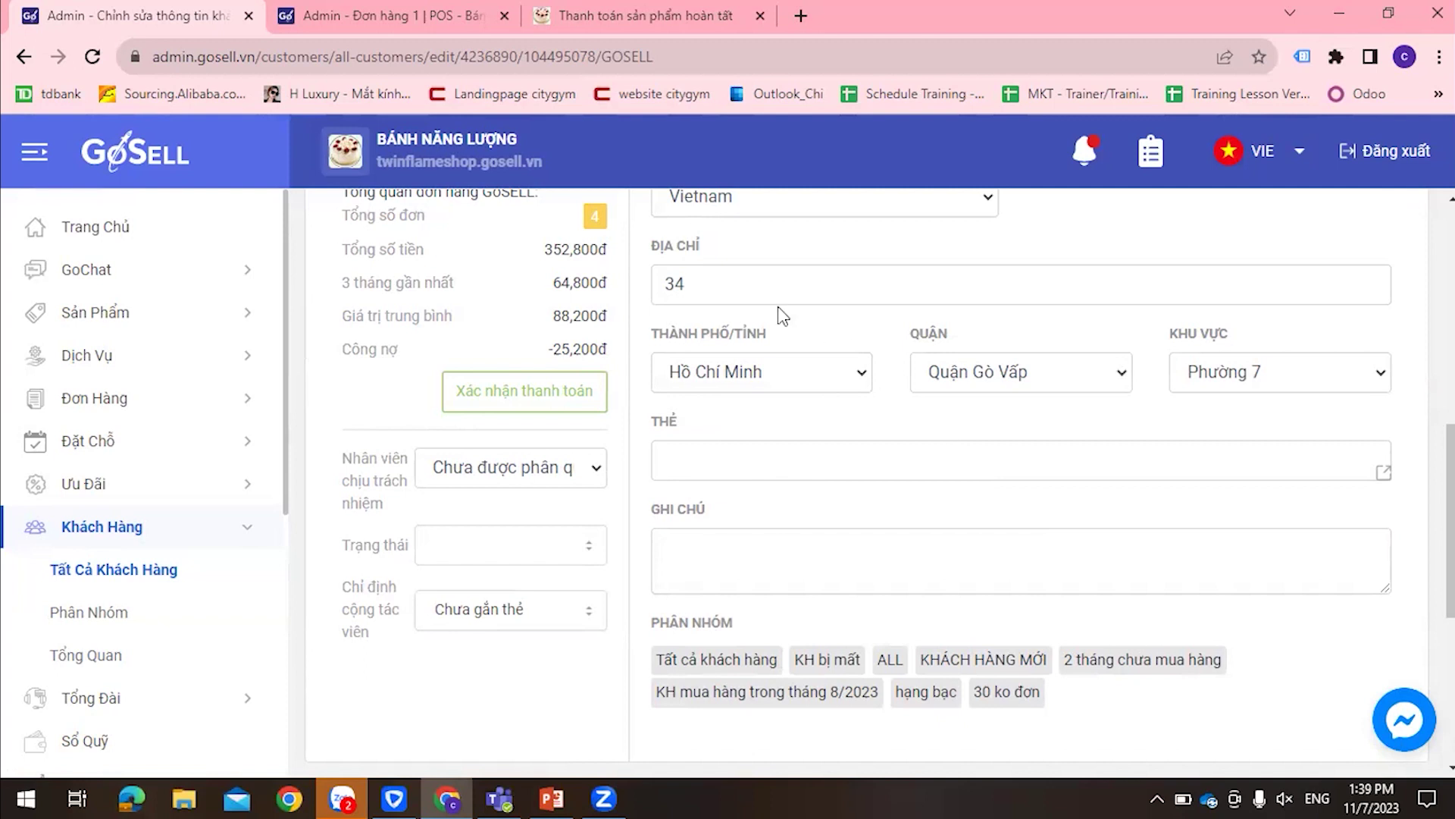
{"action": "left_click_drag", "start_coordinate": [549, 349], "coordinate": [610, 349]}
{"action": "left_click", "coordinate": [530, 368]}
{"action": "left_click", "coordinate": [452, 353]}
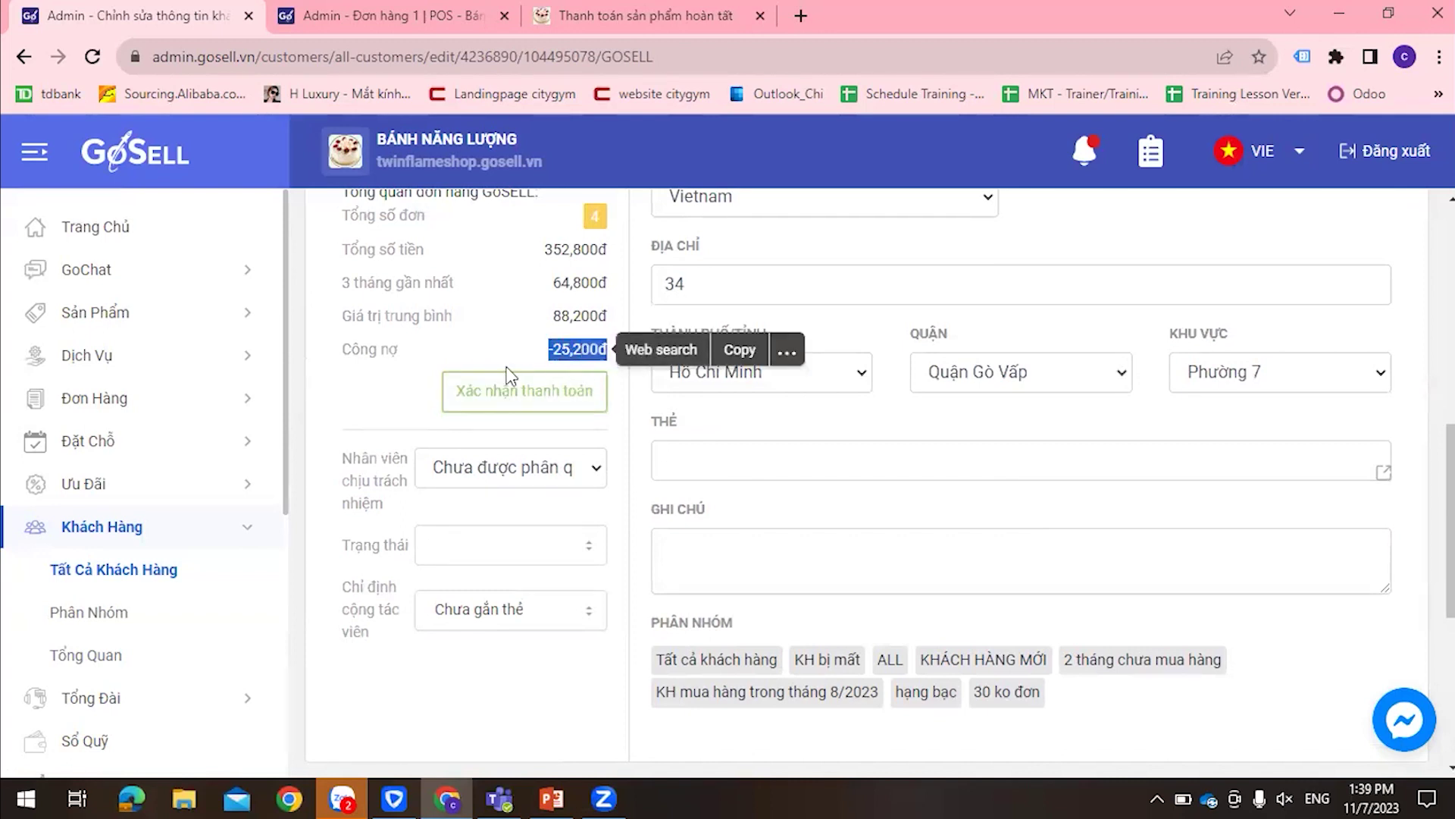
{"action": "left_click", "coordinate": [453, 352]}
{"action": "scroll", "coordinate": [549, 357], "scroll_direction": "down", "scroll_amount": 5}
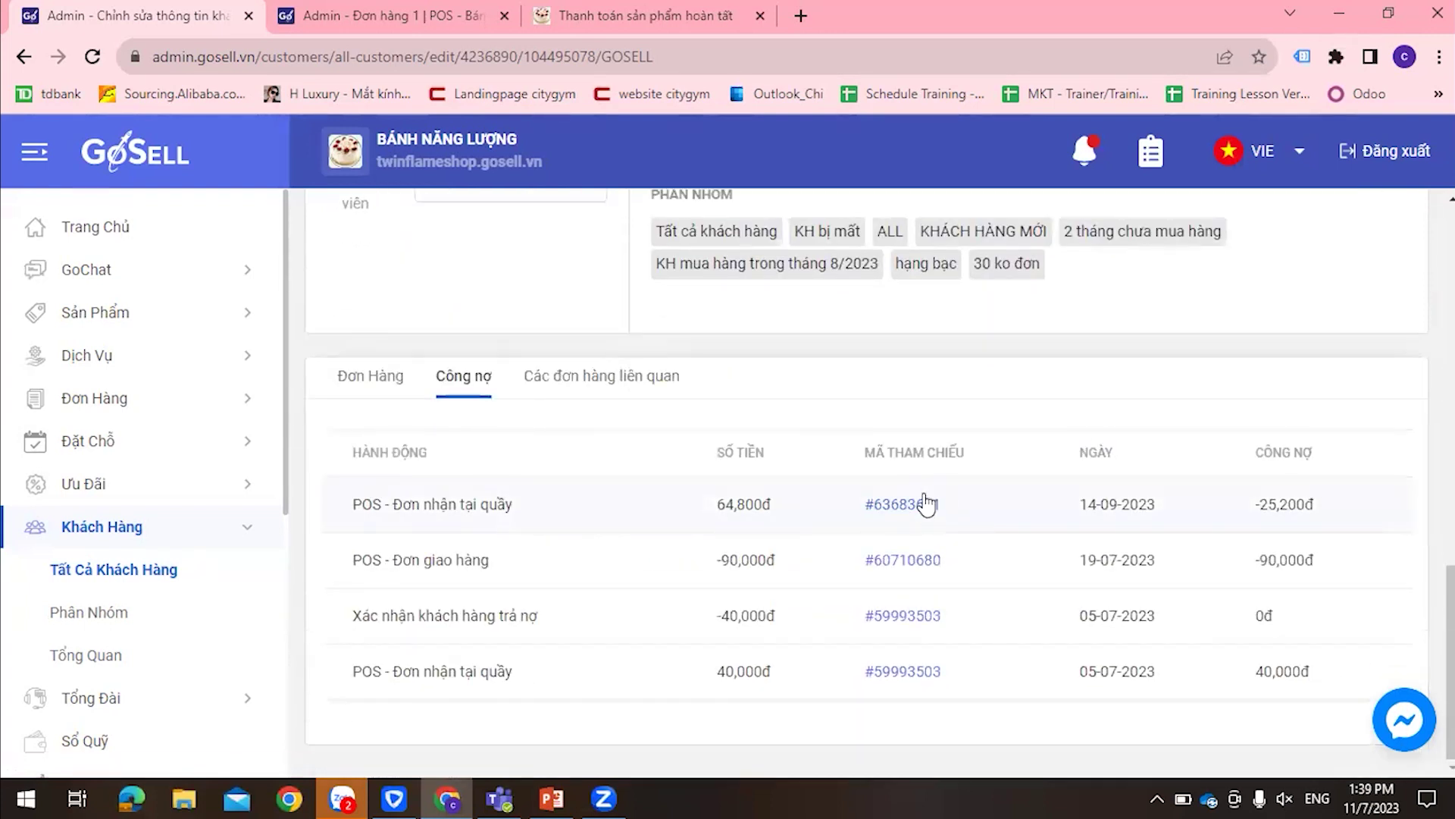
{"action": "left_click", "coordinate": [920, 505]}
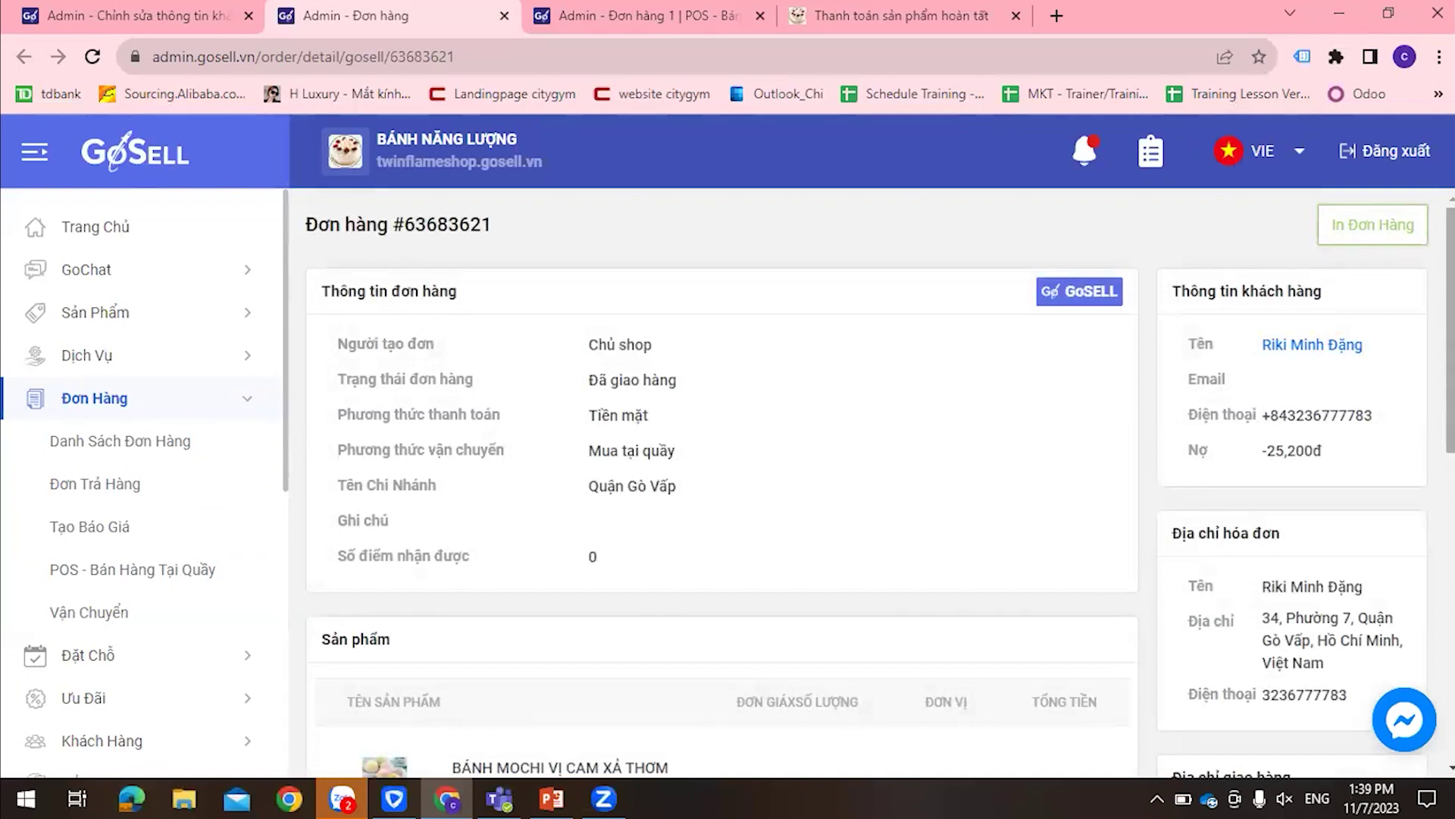
{"action": "scroll", "coordinate": [920, 465], "scroll_direction": "down", "scroll_amount": 3}
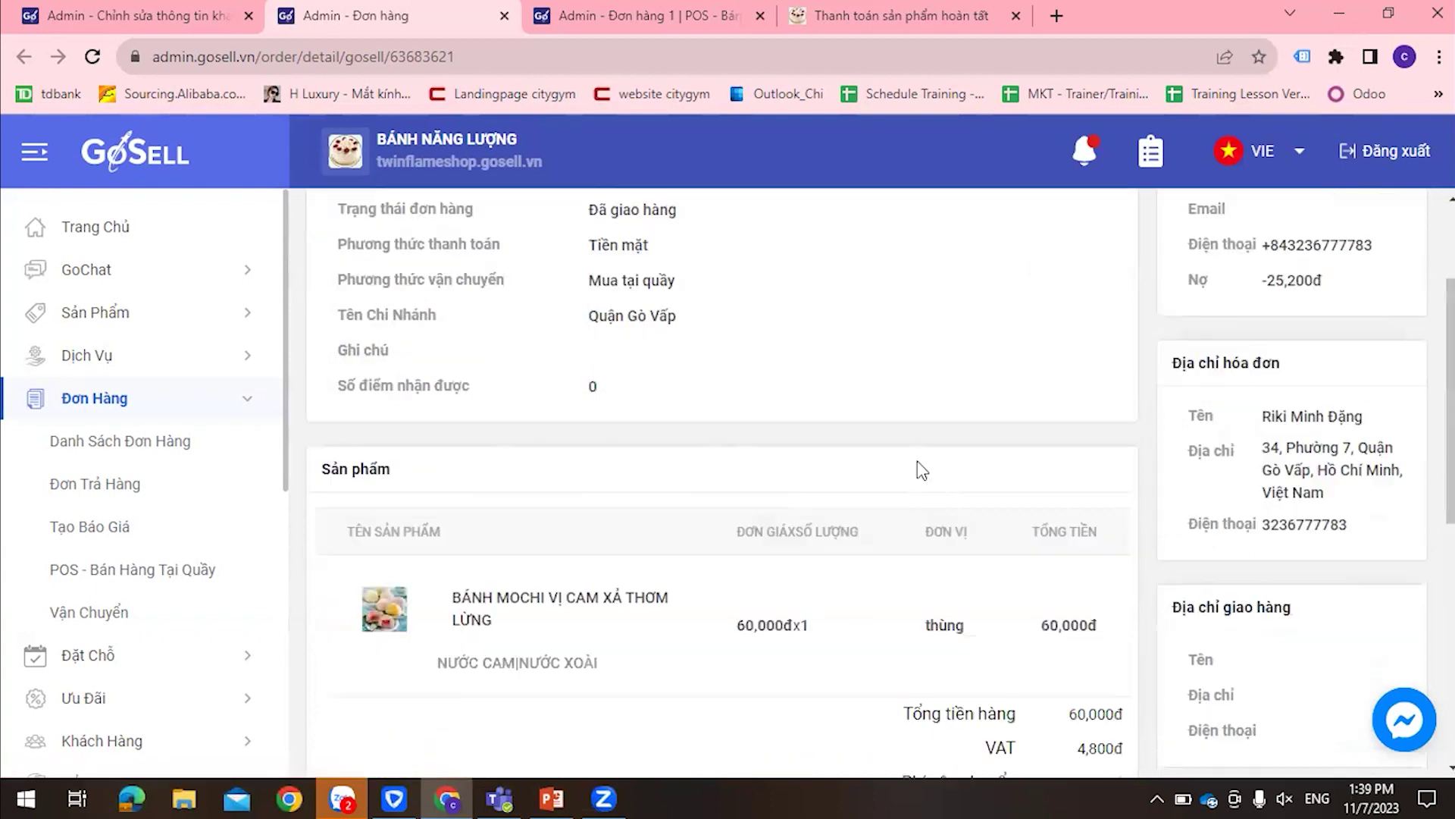
{"action": "scroll", "coordinate": [902, 617], "scroll_direction": "down", "scroll_amount": 6}
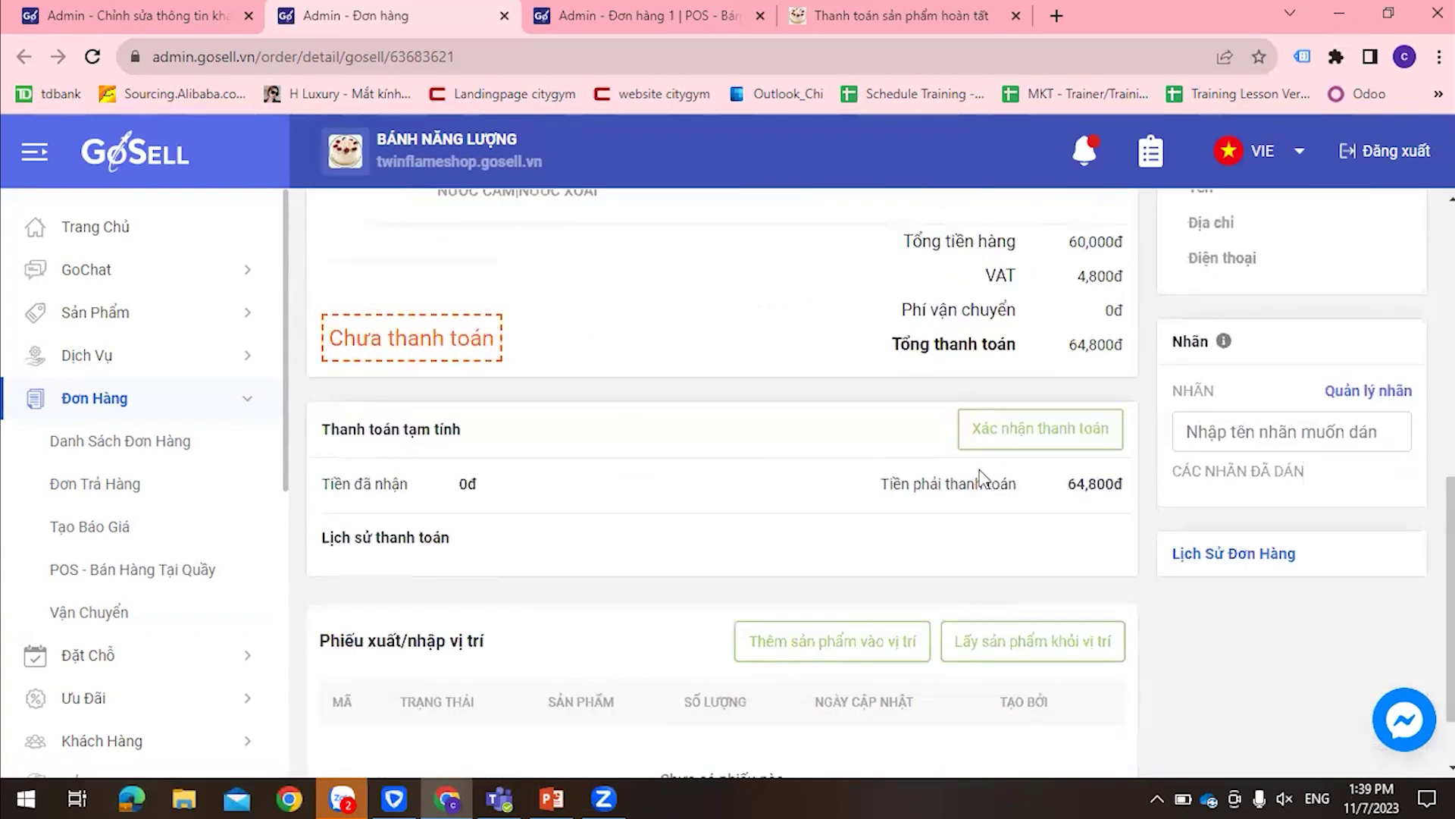
{"action": "scroll", "coordinate": [894, 464], "scroll_direction": "up", "scroll_amount": 9}
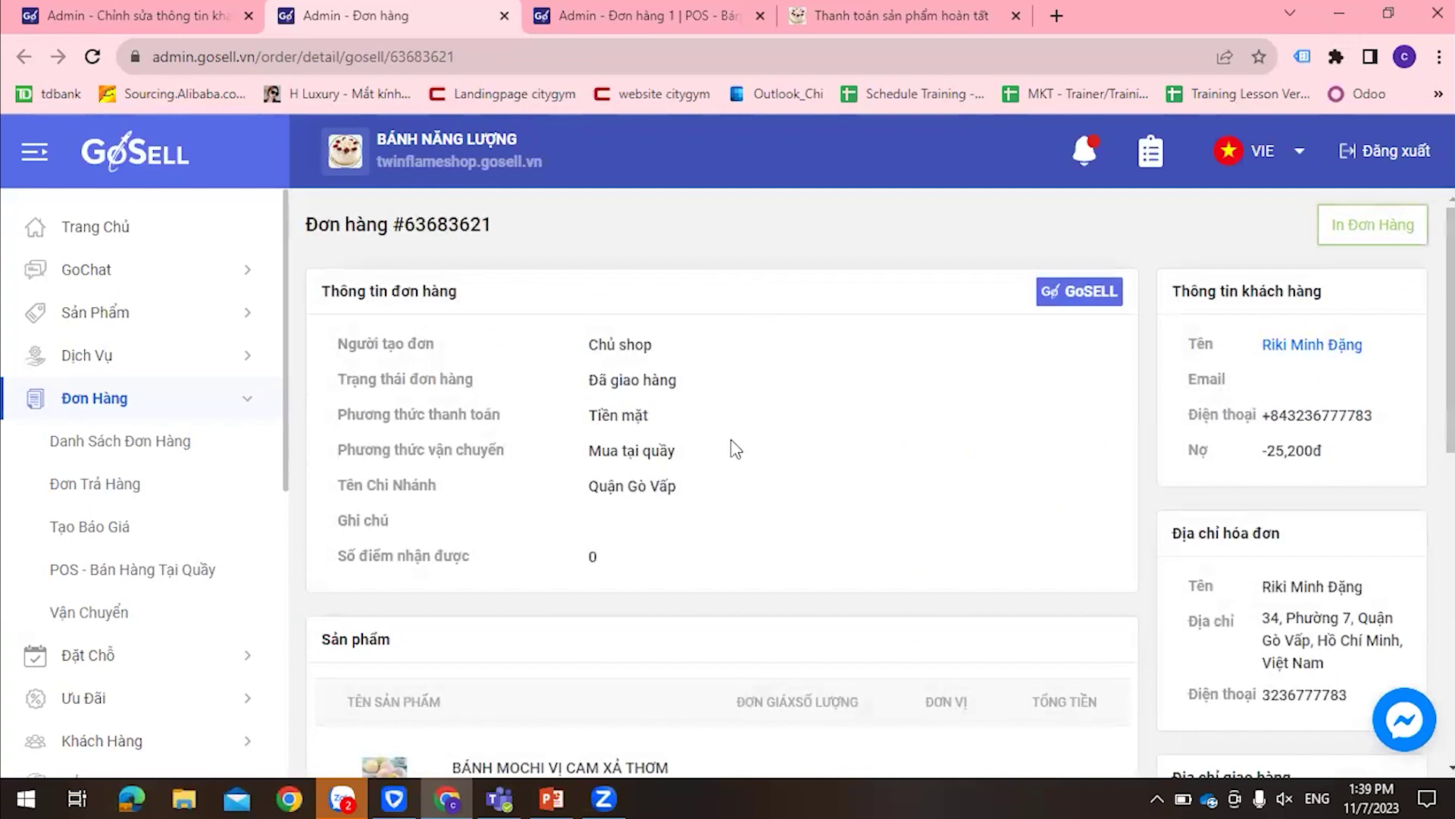
{"action": "left_click_drag", "start_coordinate": [528, 345], "coordinate": [773, 543]}
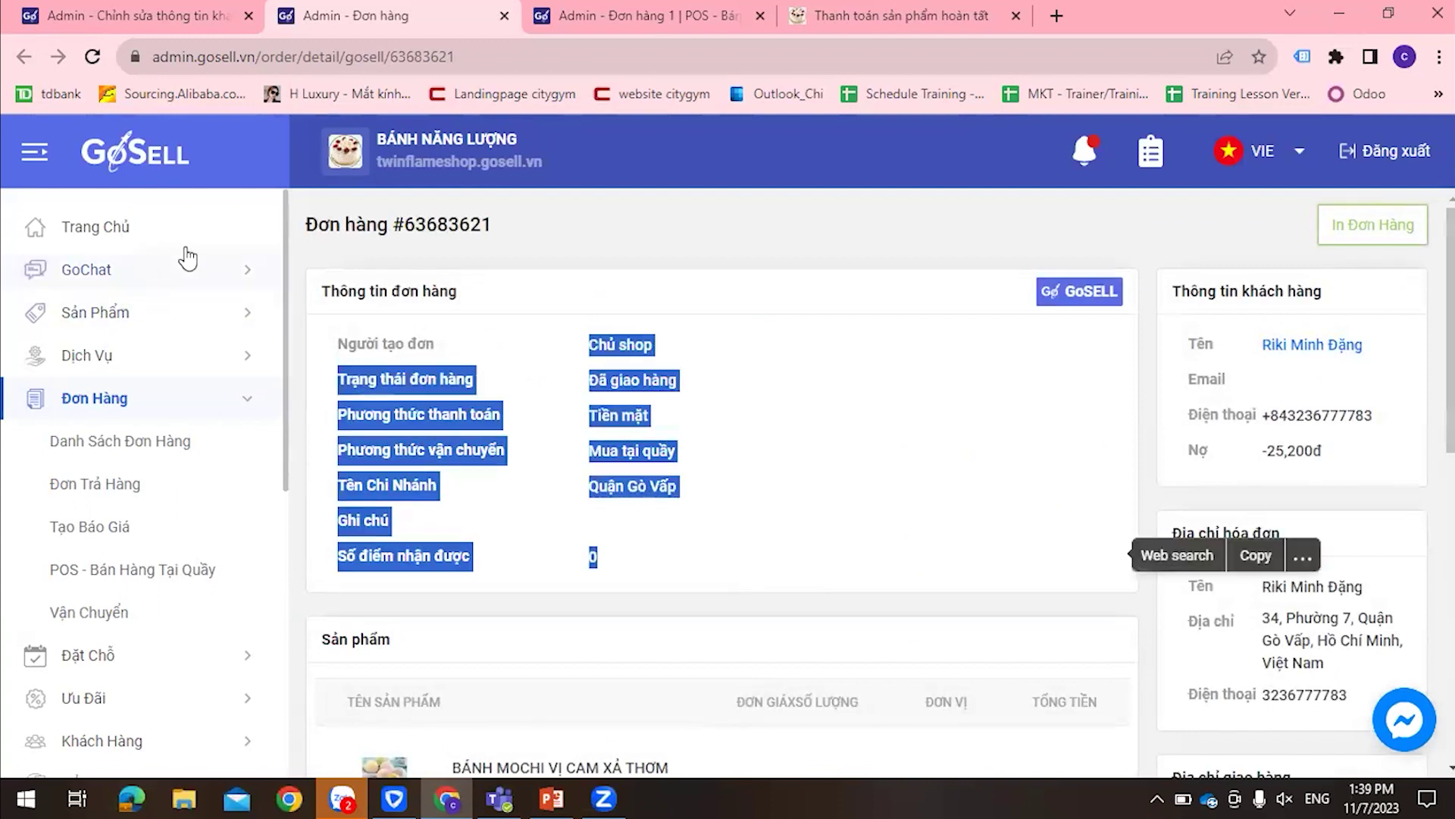
{"action": "left_click", "coordinate": [322, 276]}
{"action": "left_click_drag", "start_coordinate": [304, 225], "coordinate": [511, 240]}
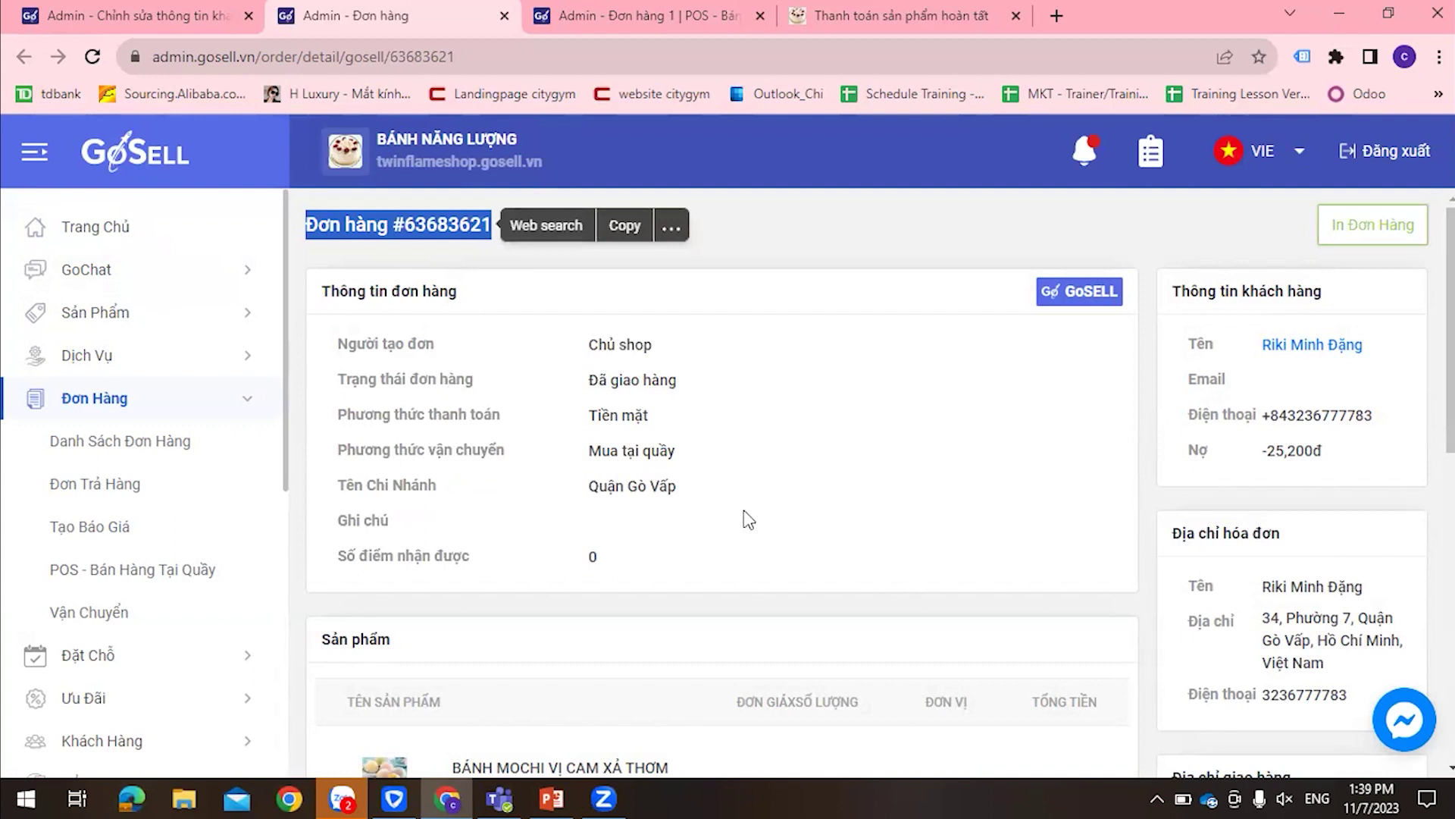
{"action": "left_click", "coordinate": [1043, 491]}
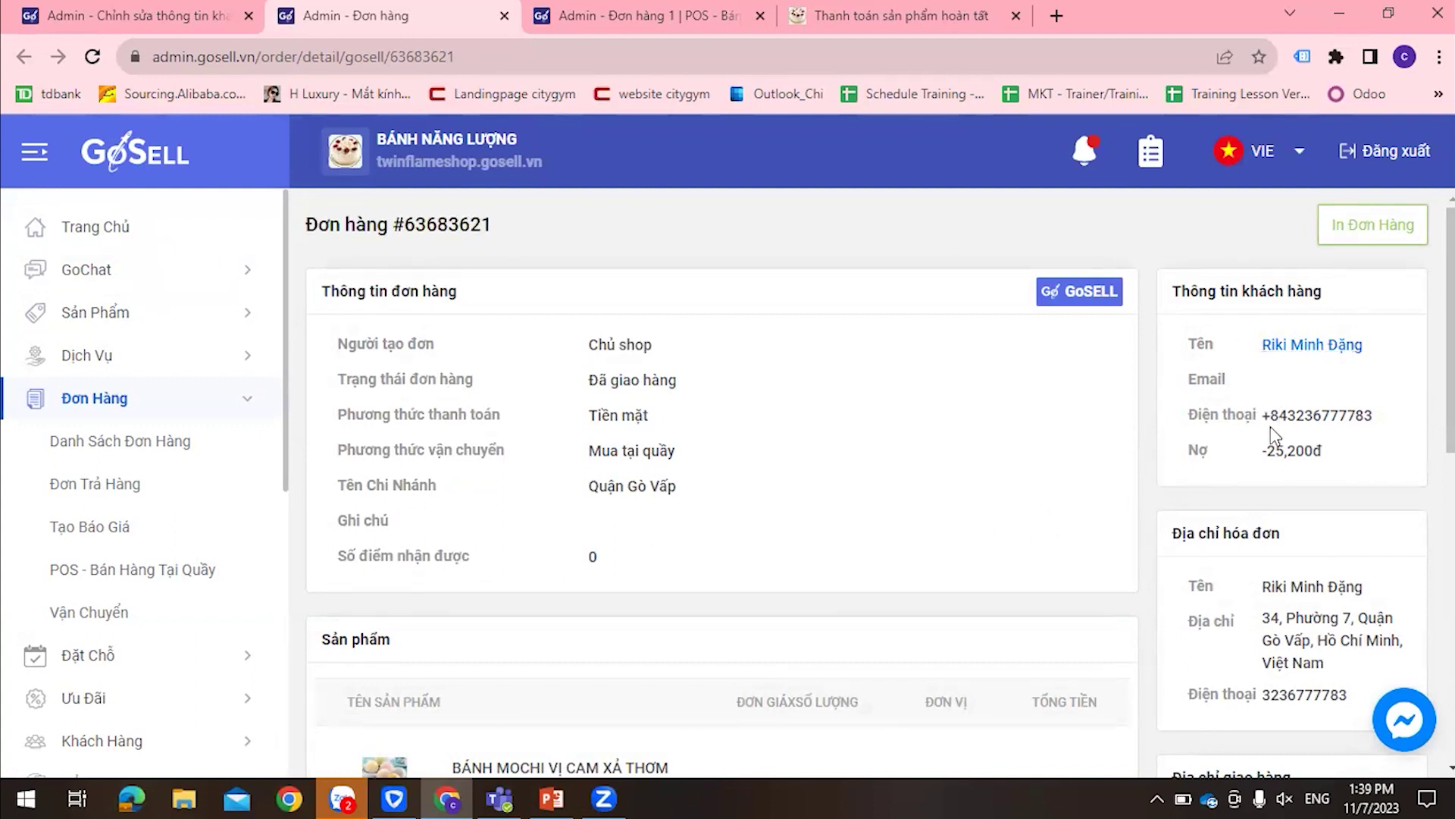
{"action": "scroll", "coordinate": [1289, 470], "scroll_direction": "down", "scroll_amount": 4}
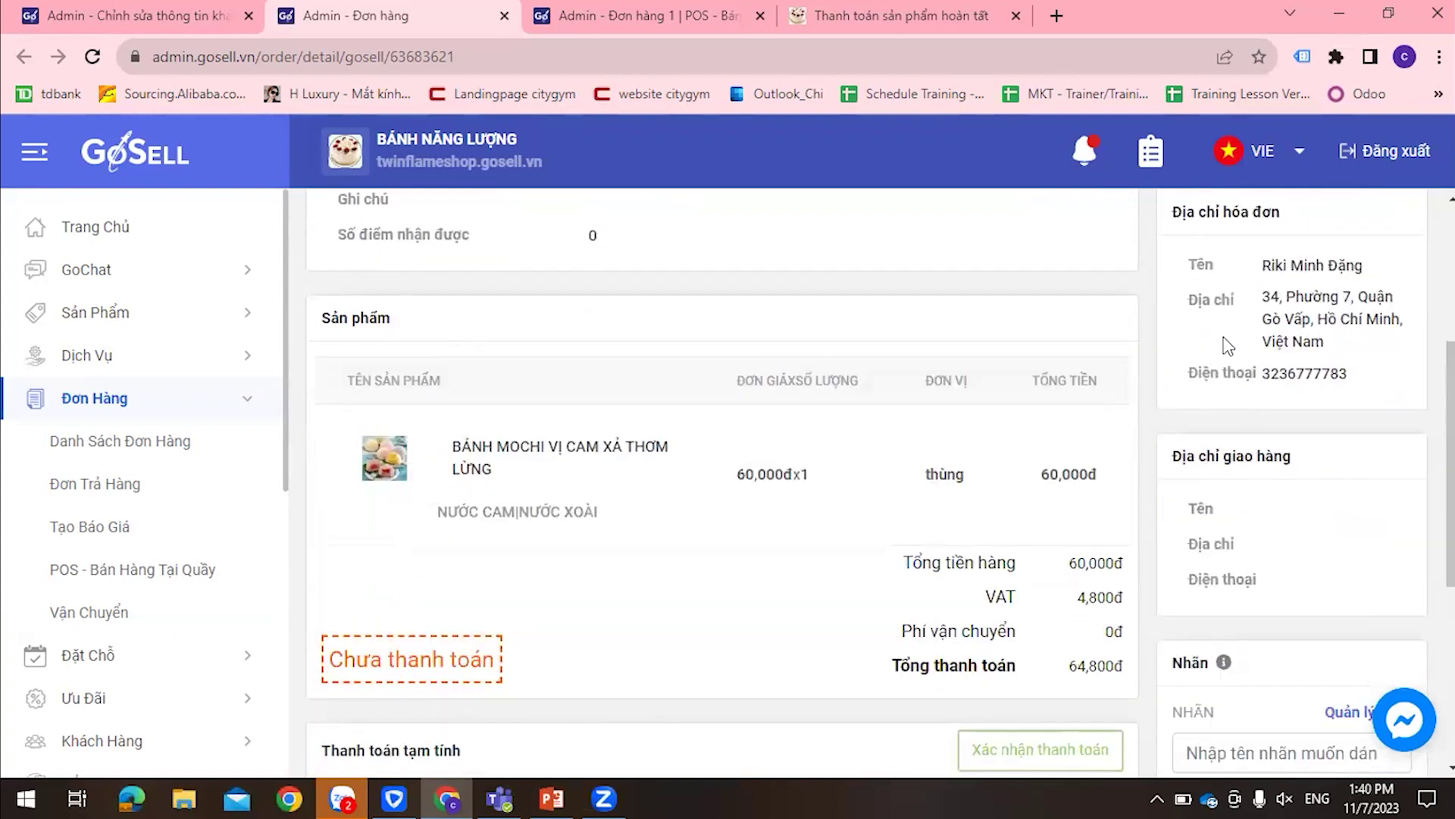
{"action": "scroll", "coordinate": [879, 424], "scroll_direction": "down", "scroll_amount": 3}
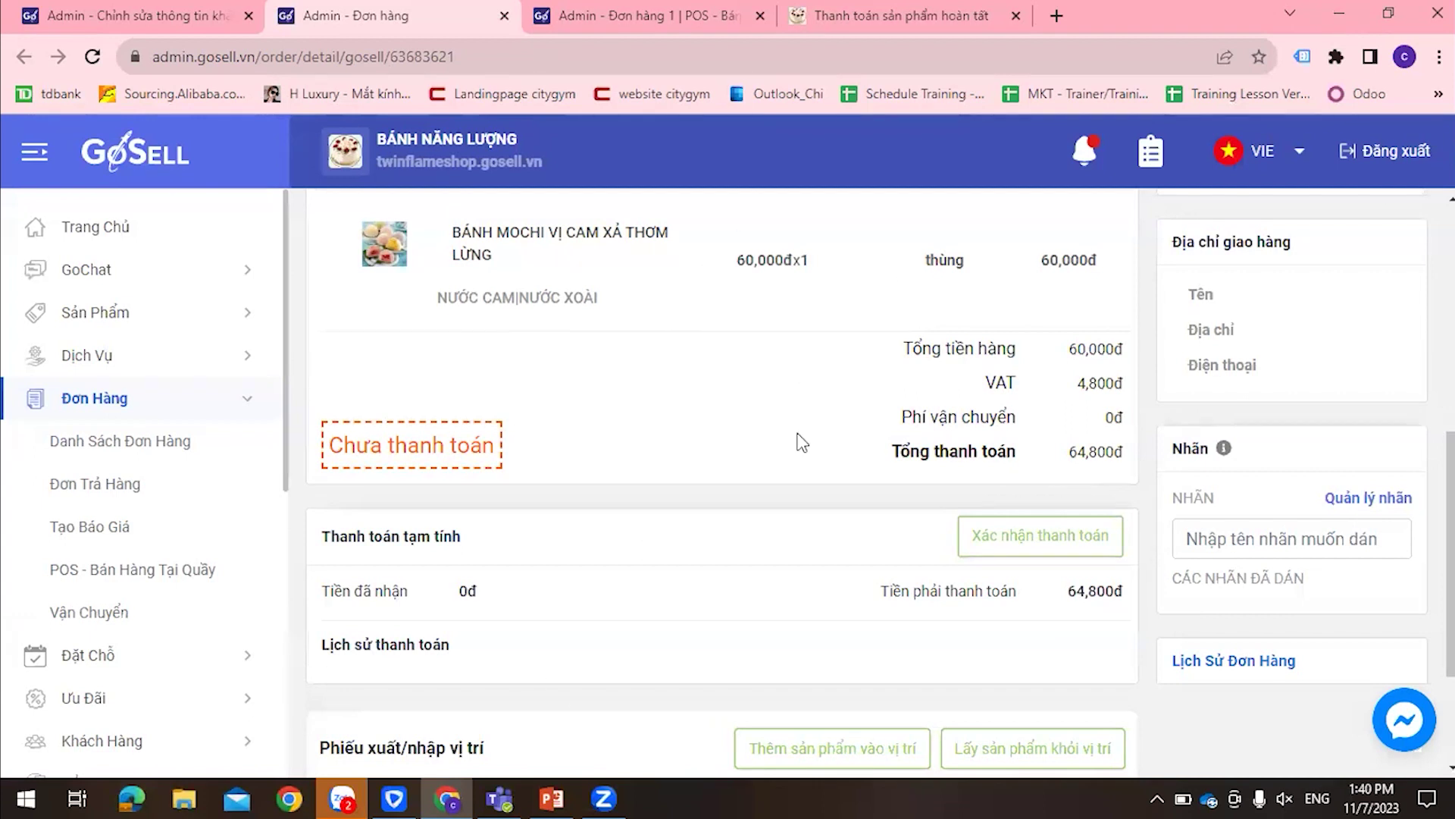
{"action": "scroll", "coordinate": [802, 443], "scroll_direction": "up", "scroll_amount": 7}
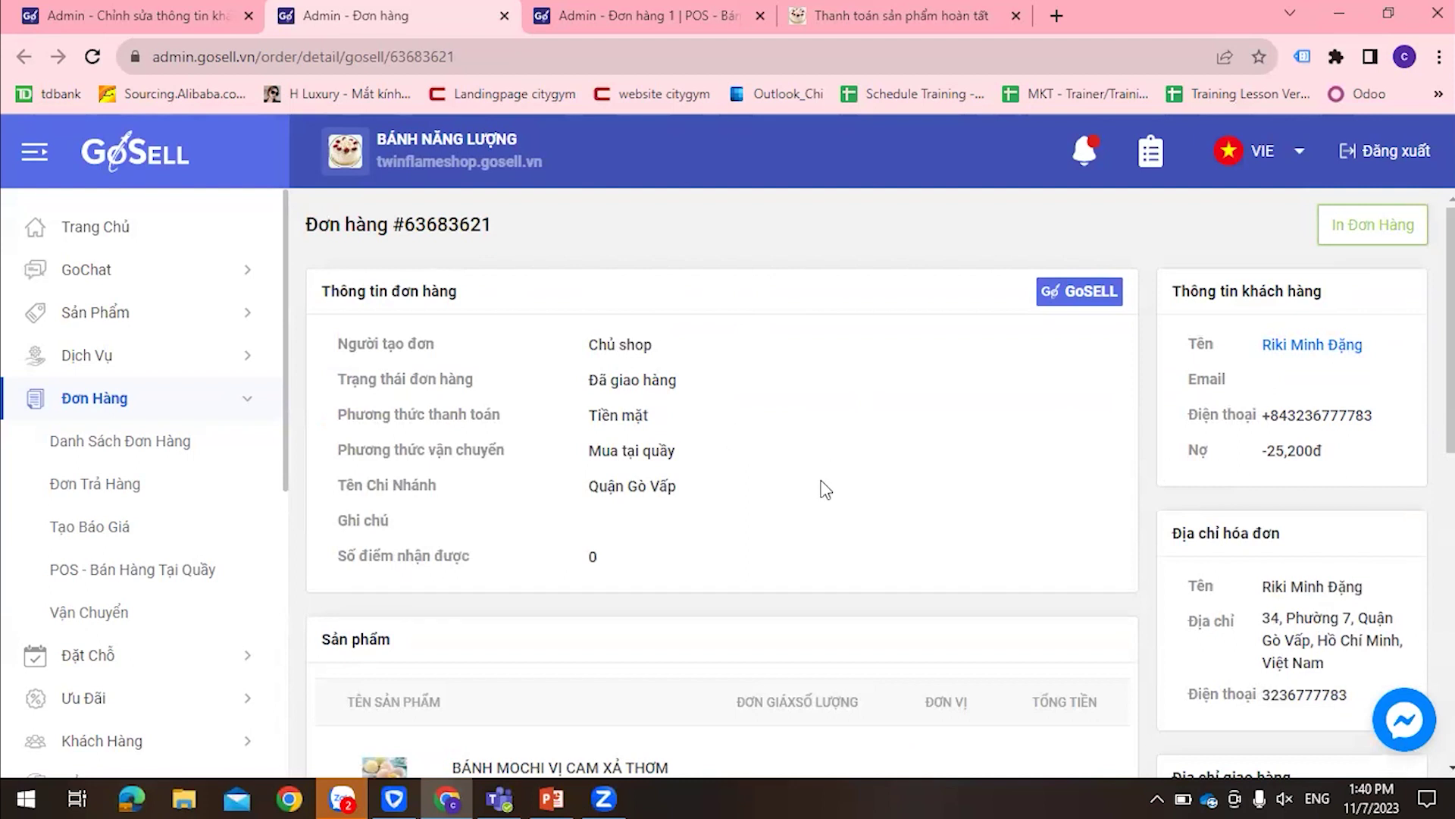
{"action": "scroll", "coordinate": [826, 490], "scroll_direction": "down", "scroll_amount": 7}
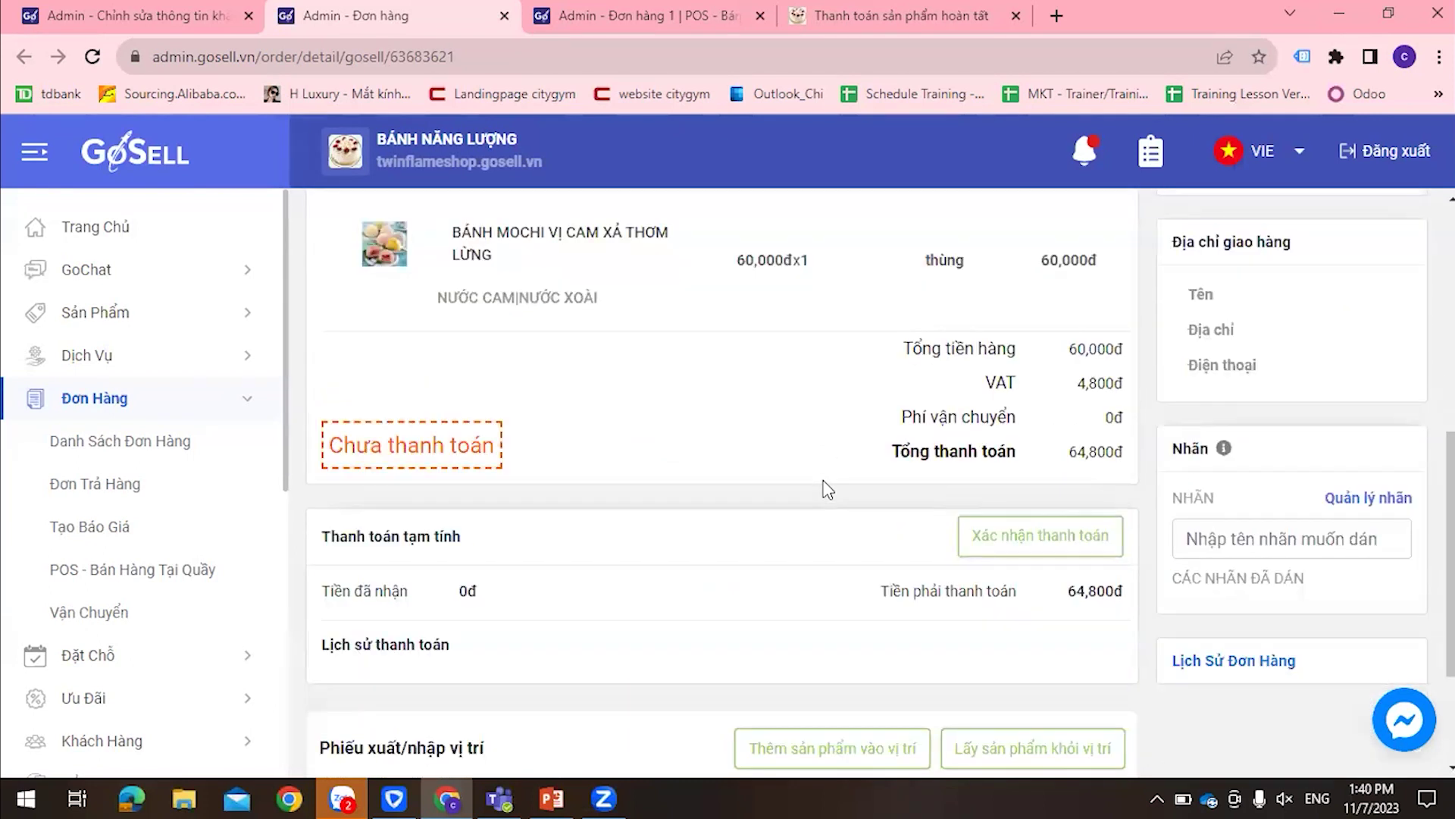
{"action": "scroll", "coordinate": [828, 489], "scroll_direction": "down", "scroll_amount": 3}
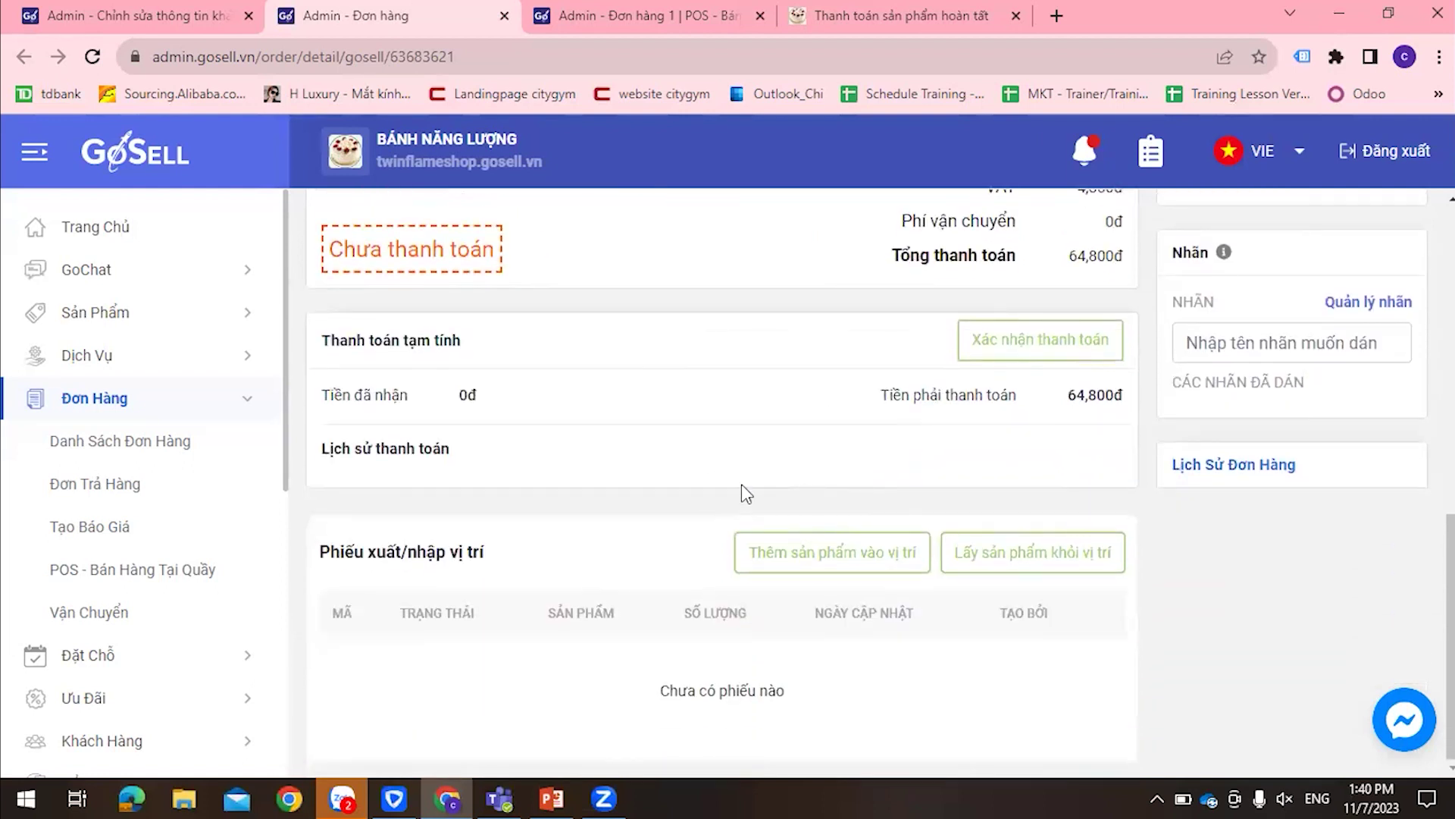
{"action": "scroll", "coordinate": [742, 487], "scroll_direction": "up", "scroll_amount": 4}
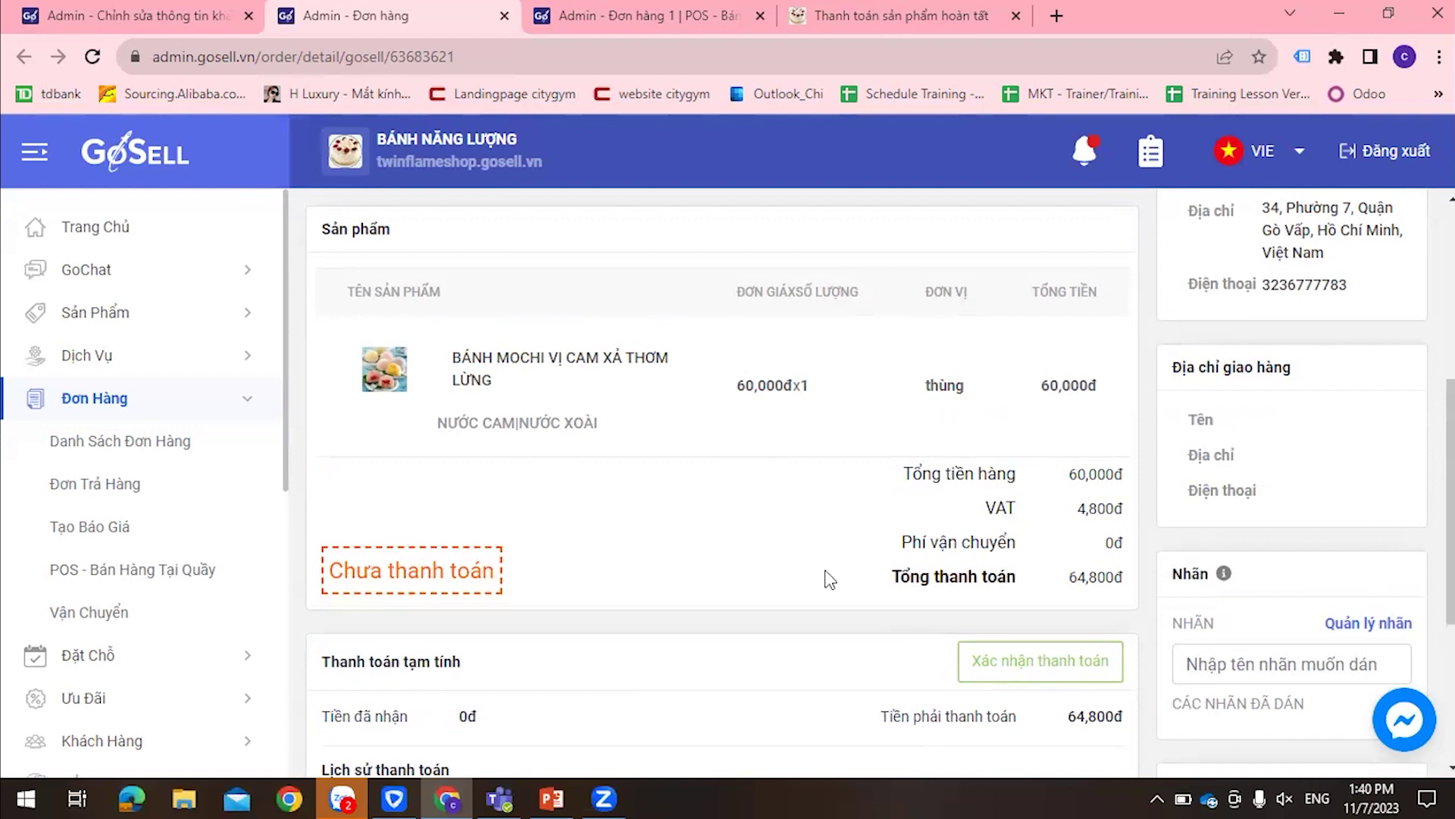
{"action": "scroll", "coordinate": [1108, 500], "scroll_direction": "down", "scroll_amount": 4}
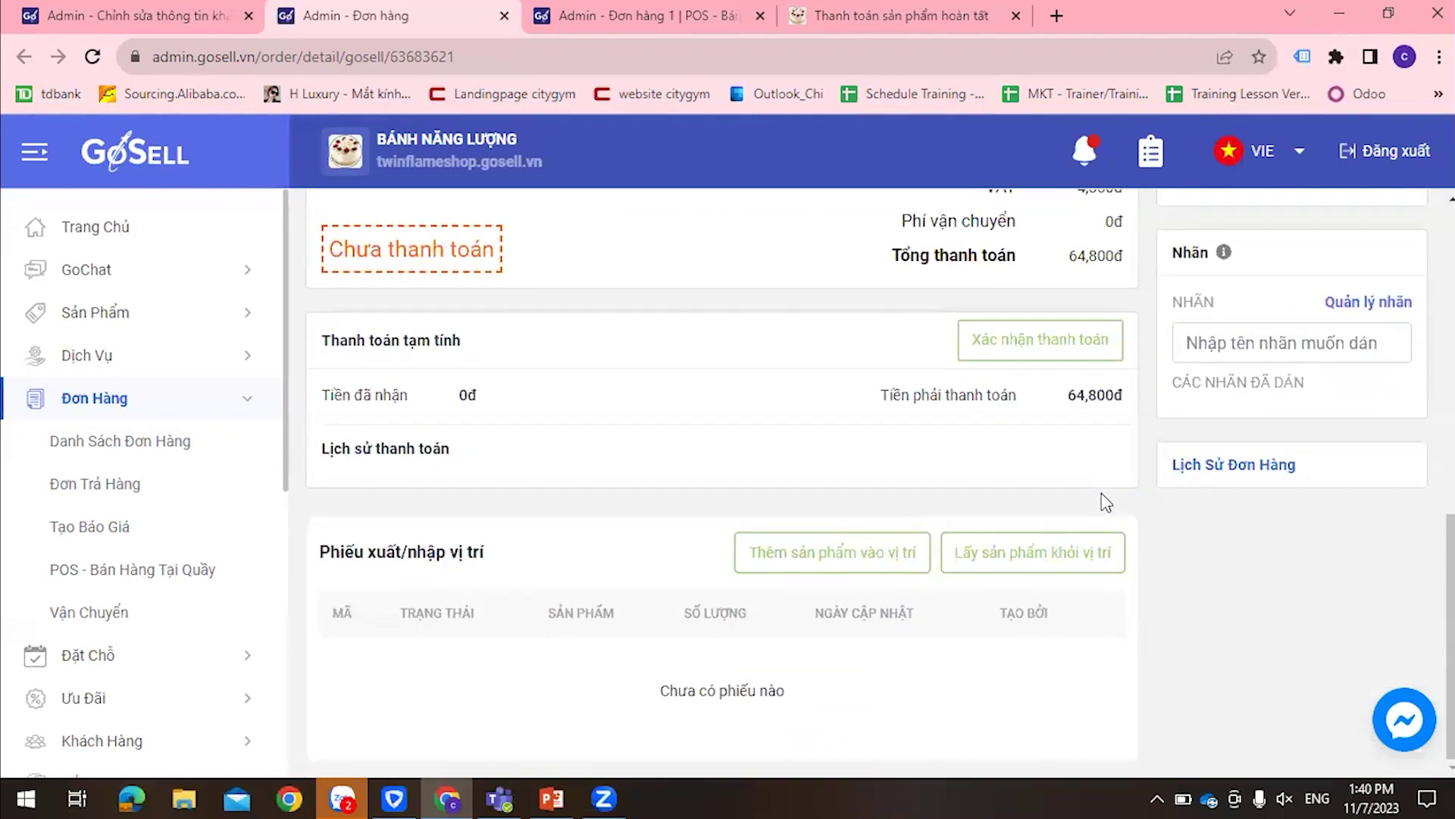
{"action": "scroll", "coordinate": [849, 558], "scroll_direction": "up", "scroll_amount": 9}
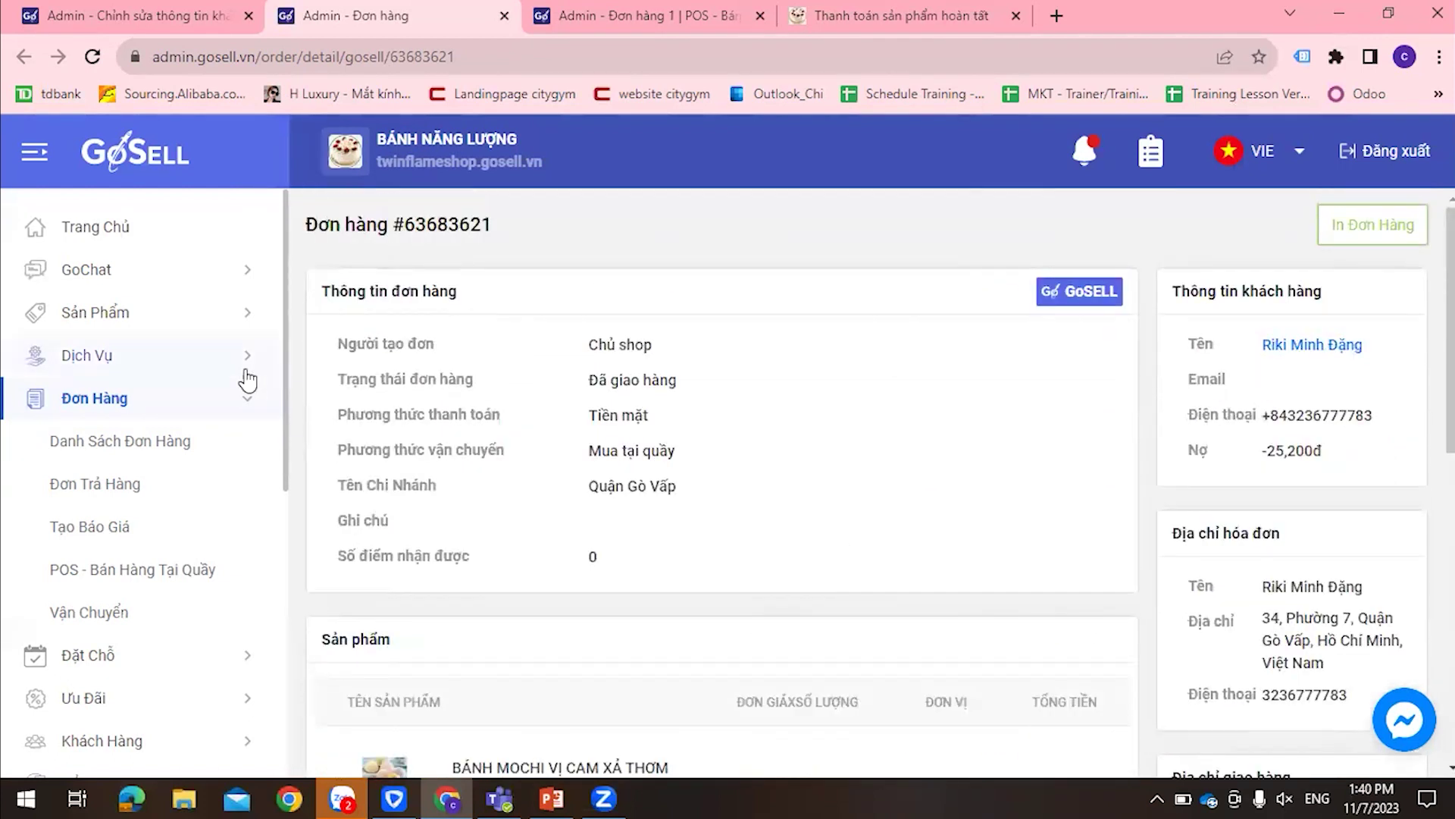
Open the Quản lý đơn hàng order list showing 18 orders and total revenue
{"action": "left_click", "coordinate": [123, 409]}
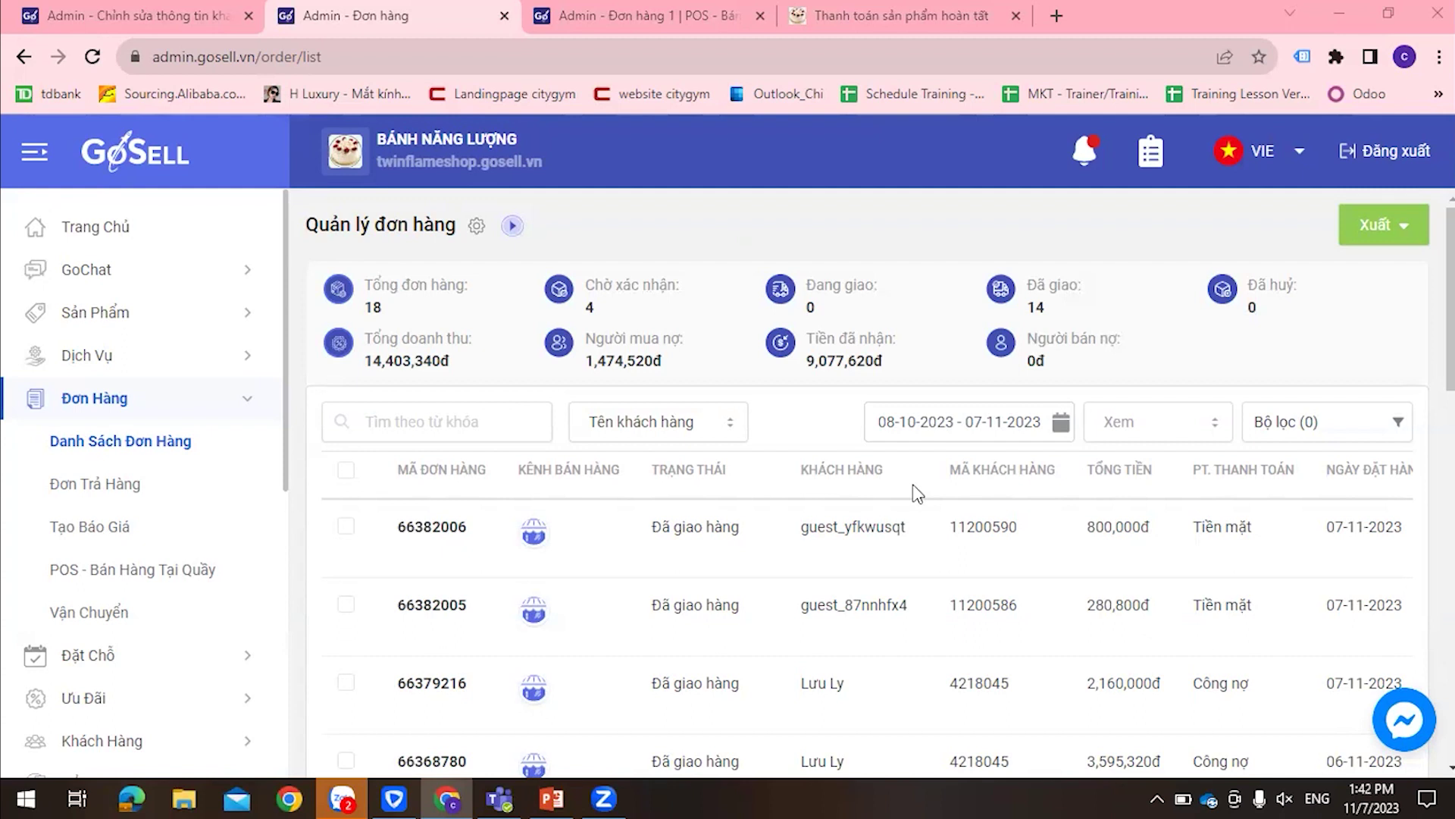
{"action": "scroll", "coordinate": [98, 424], "scroll_direction": "down", "scroll_amount": 3}
Filter the customer list to Công nợ Lớn hơn 3,000,000đ and apply it
{"action": "left_click", "coordinate": [112, 528]}
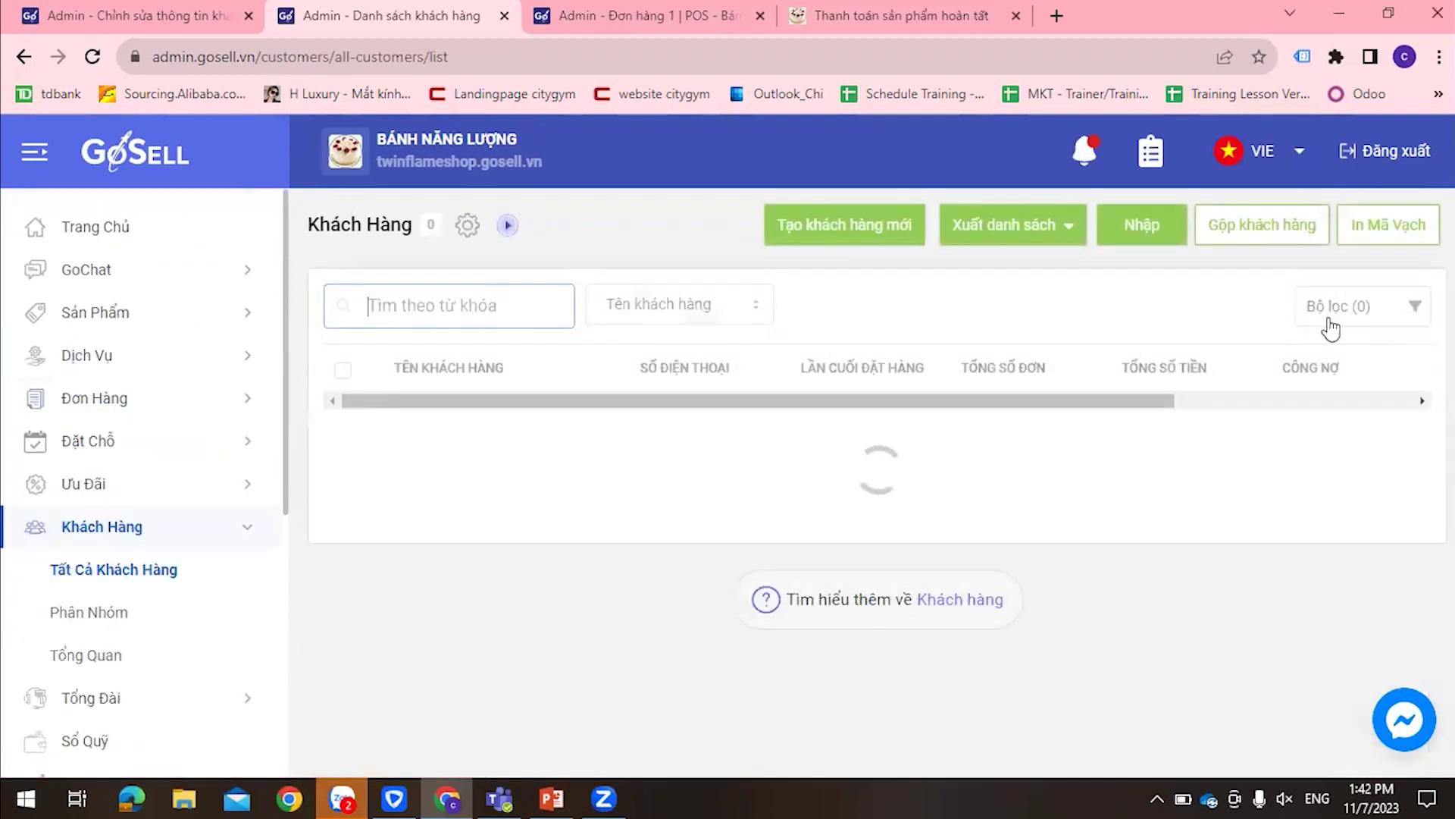
{"action": "left_click", "coordinate": [1330, 327]}
{"action": "scroll", "coordinate": [1260, 467], "scroll_direction": "down", "scroll_amount": 2}
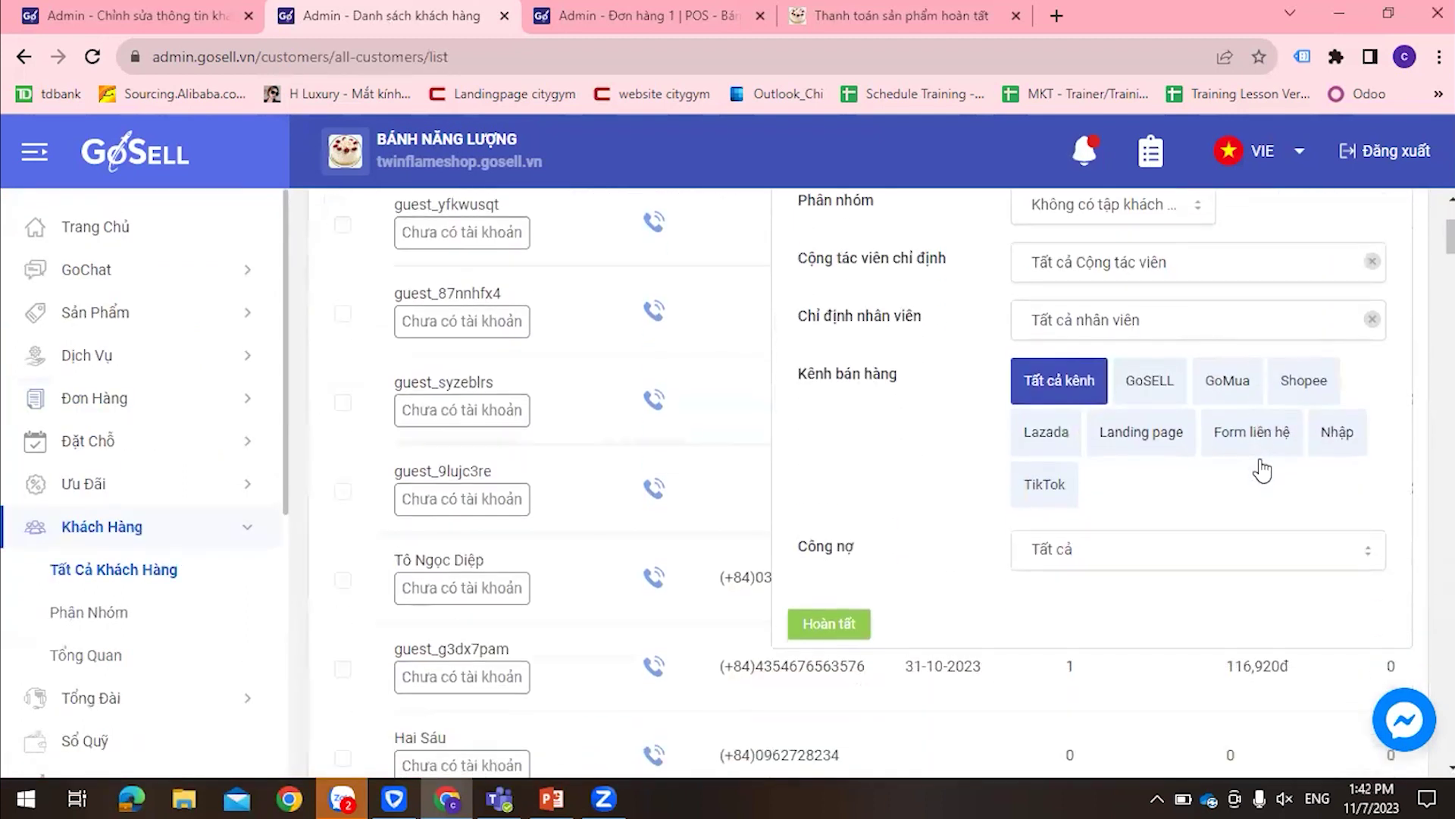
{"action": "left_click", "coordinate": [1105, 558]}
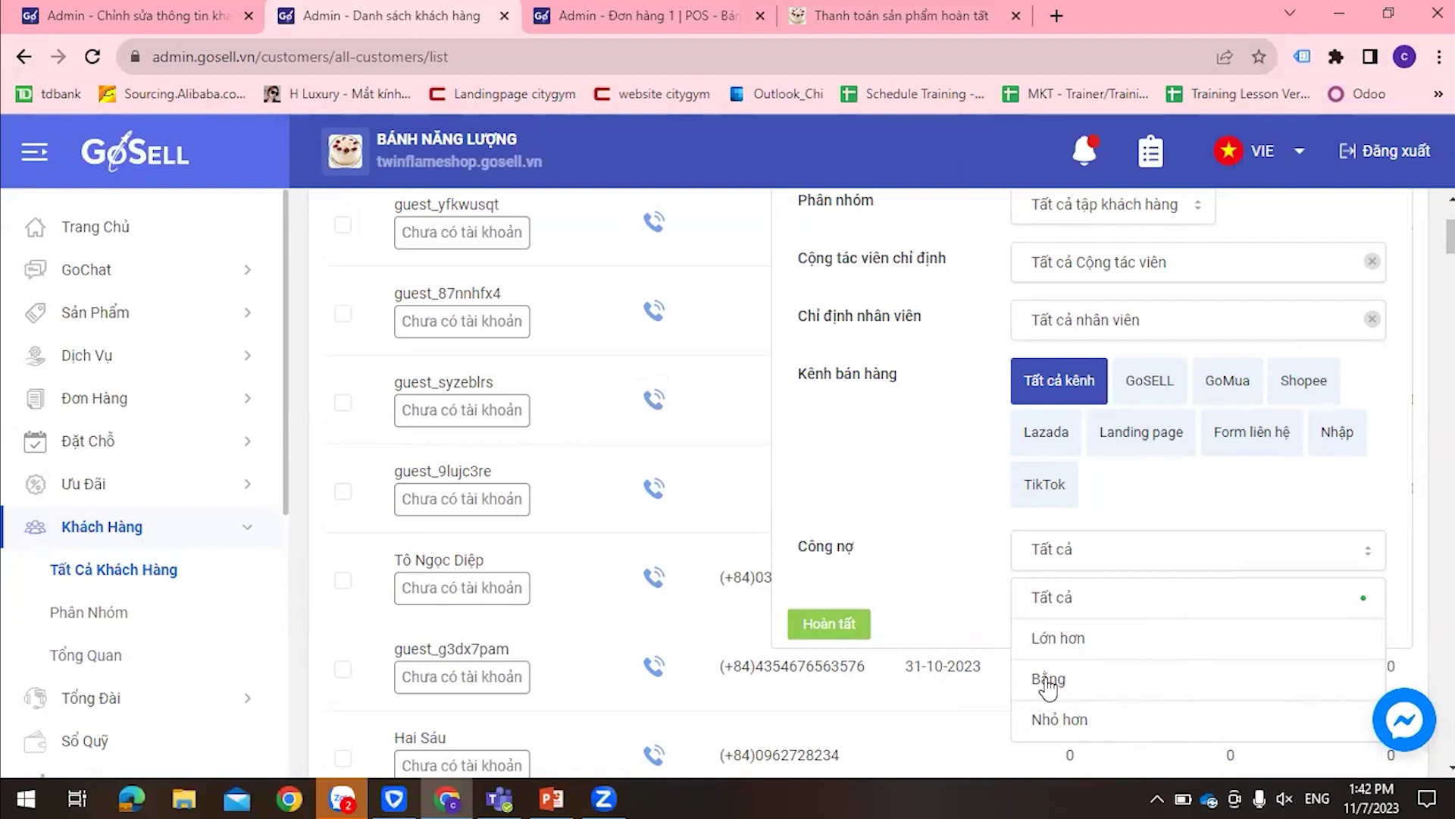
{"action": "left_click", "coordinate": [1049, 638]}
{"action": "left_click", "coordinate": [1039, 608]}
{"action": "type", "text": "2"}
{"action": "type", "text": "00000"}
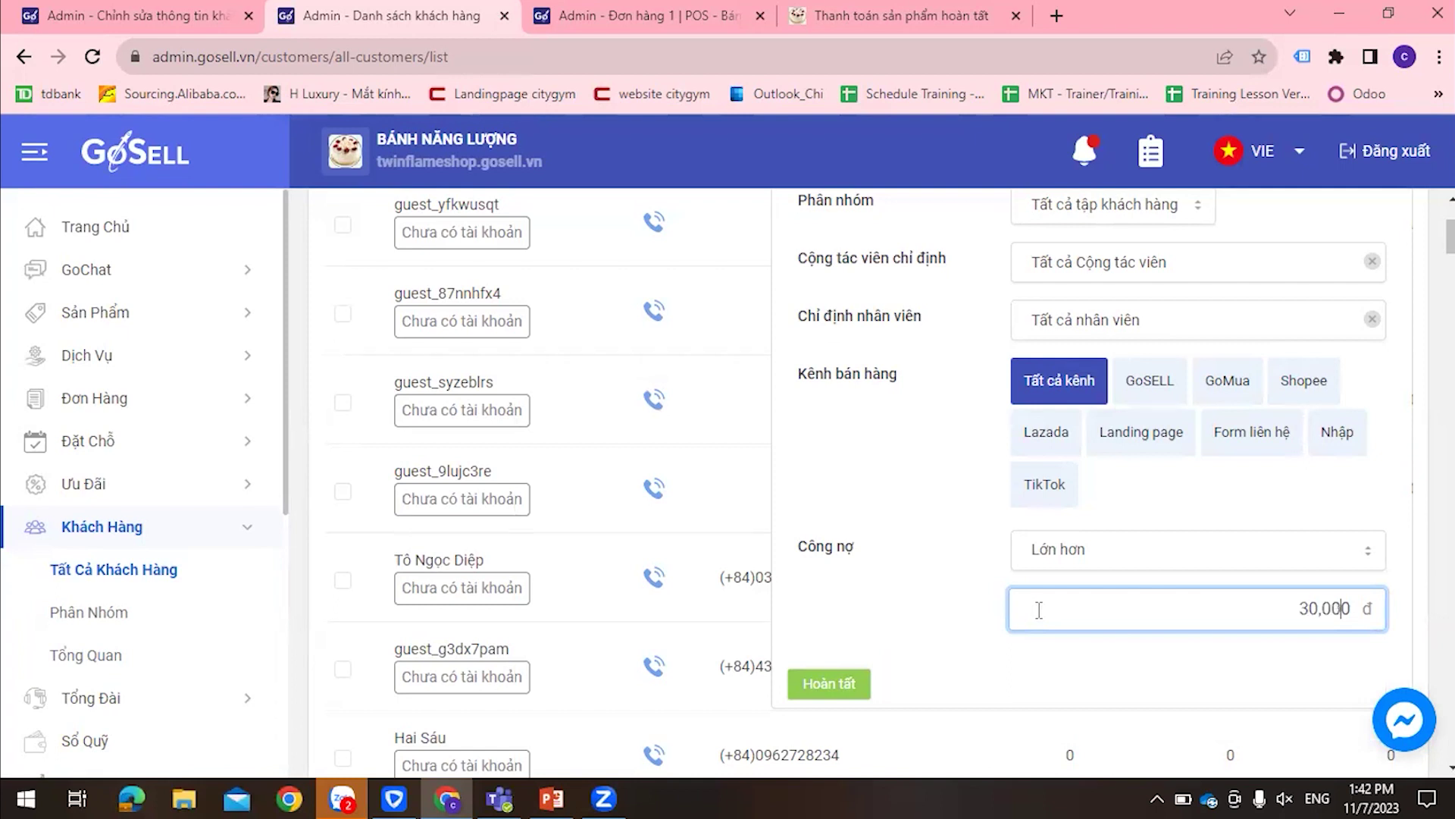
{"action": "left_click", "coordinate": [857, 687]}
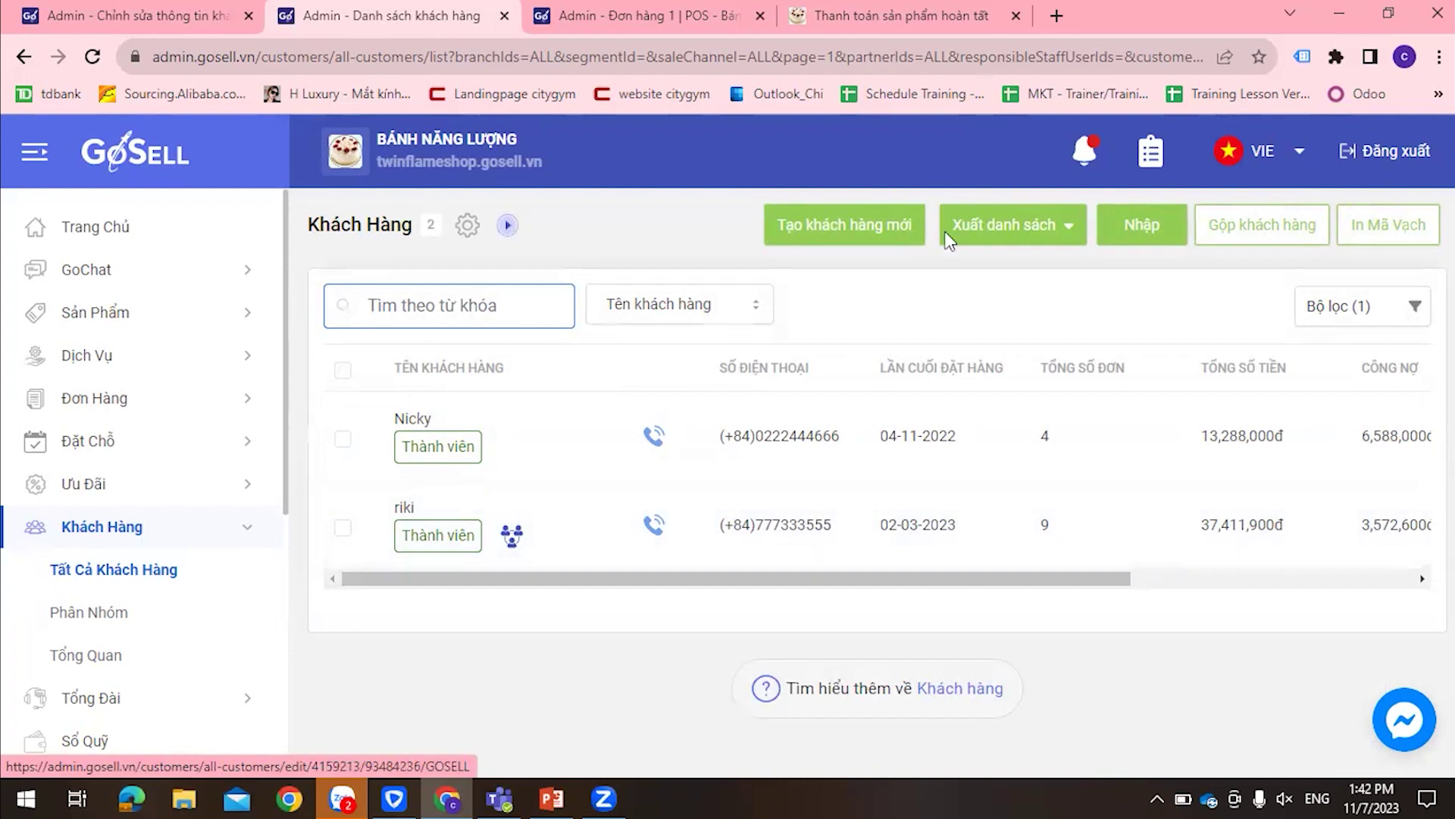
Glance at the Xuất danh sách export options, then reopen Bộ lọc to review the 3,000,000đ debt condition
{"action": "left_click", "coordinate": [1070, 227]}
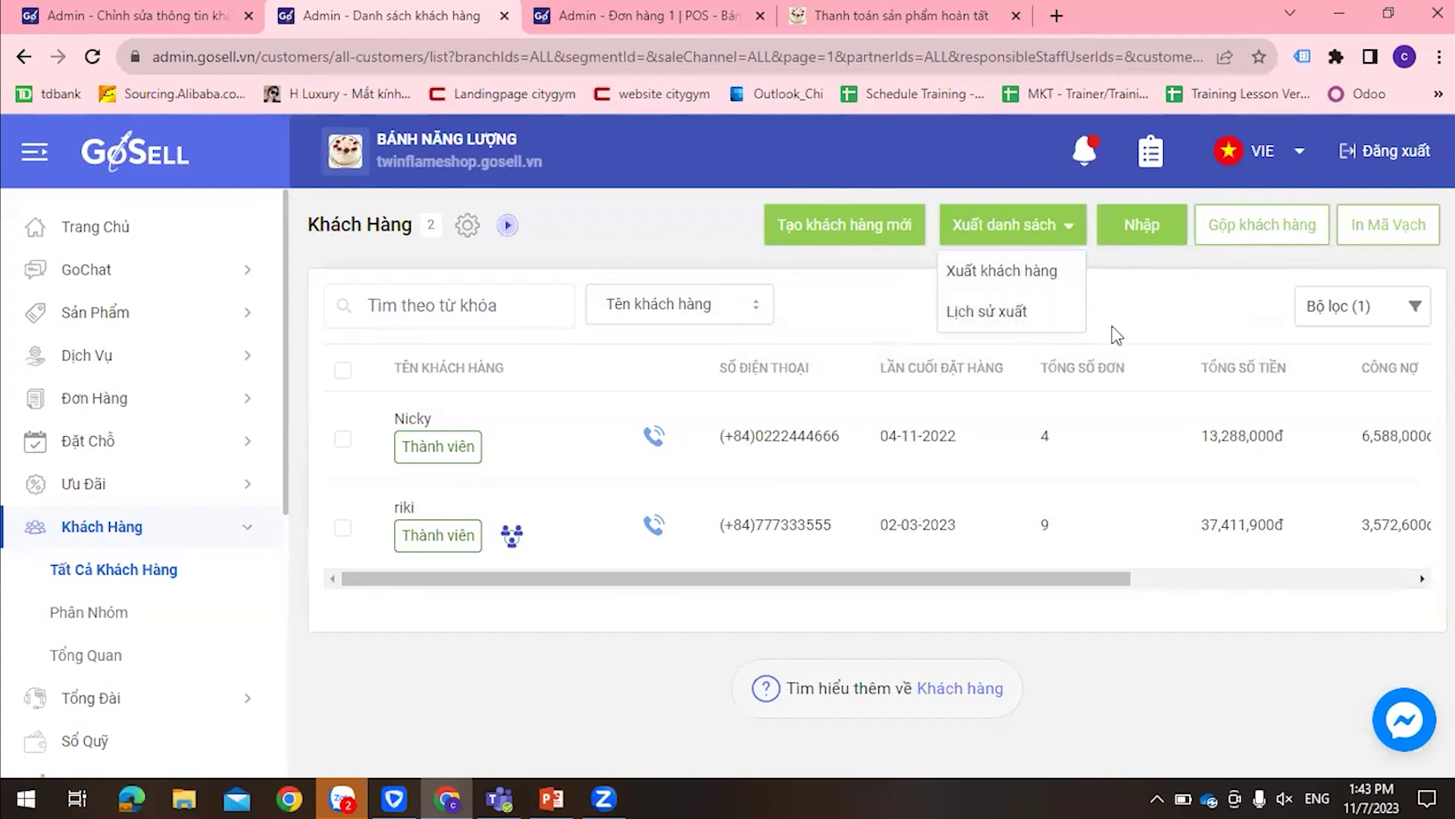
{"action": "left_click", "coordinate": [1315, 311]}
{"action": "scroll", "coordinate": [1251, 576], "scroll_direction": "down", "scroll_amount": 1}
{"action": "scroll", "coordinate": [1212, 621], "scroll_direction": "down", "scroll_amount": 1}
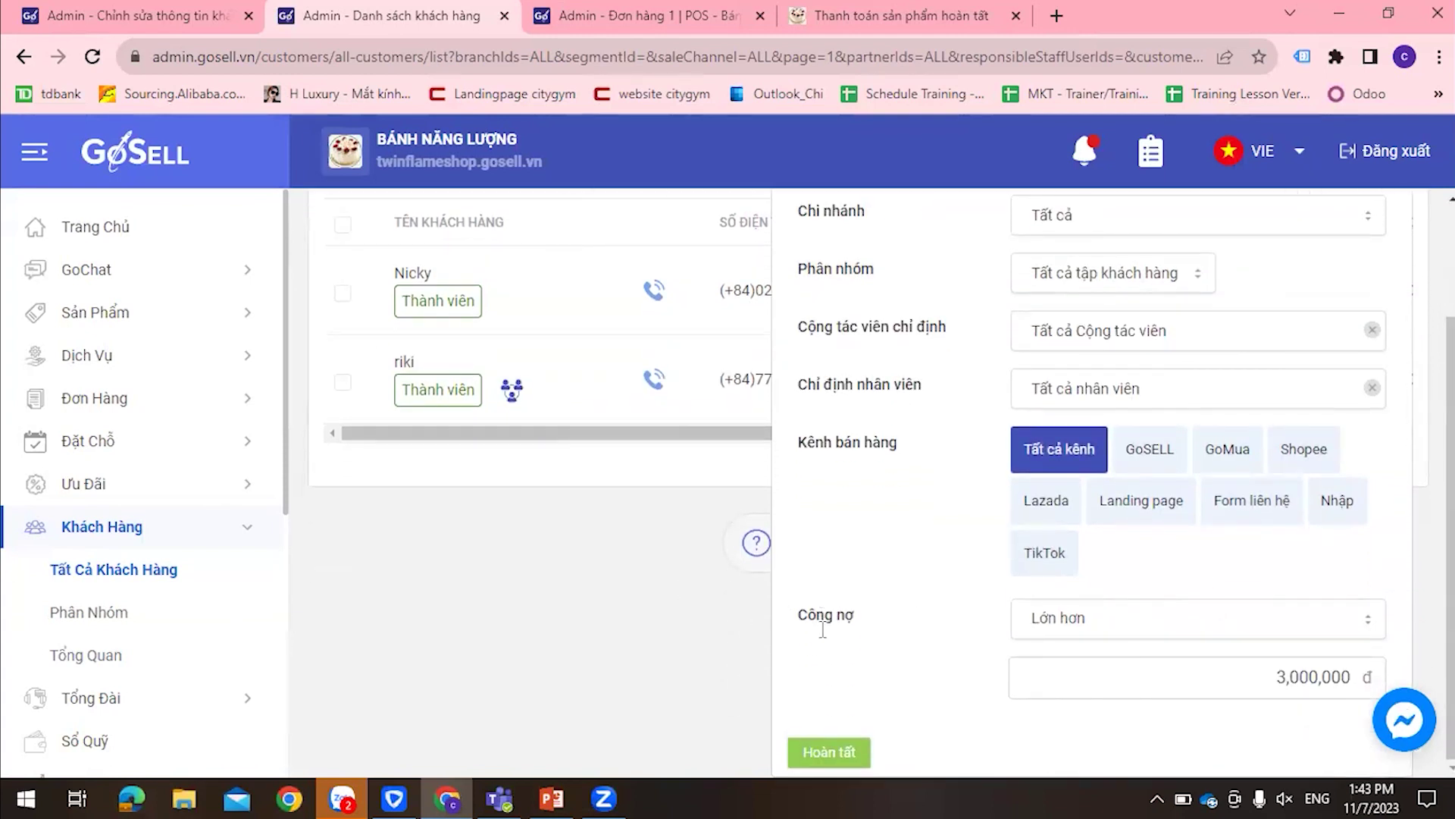
{"action": "scroll", "coordinate": [853, 591], "scroll_direction": "up", "scroll_amount": 1}
Close the filter panel and scroll the two-customer table sideways to check their debts
{"action": "scroll", "coordinate": [852, 592], "scroll_direction": "up", "scroll_amount": 1}
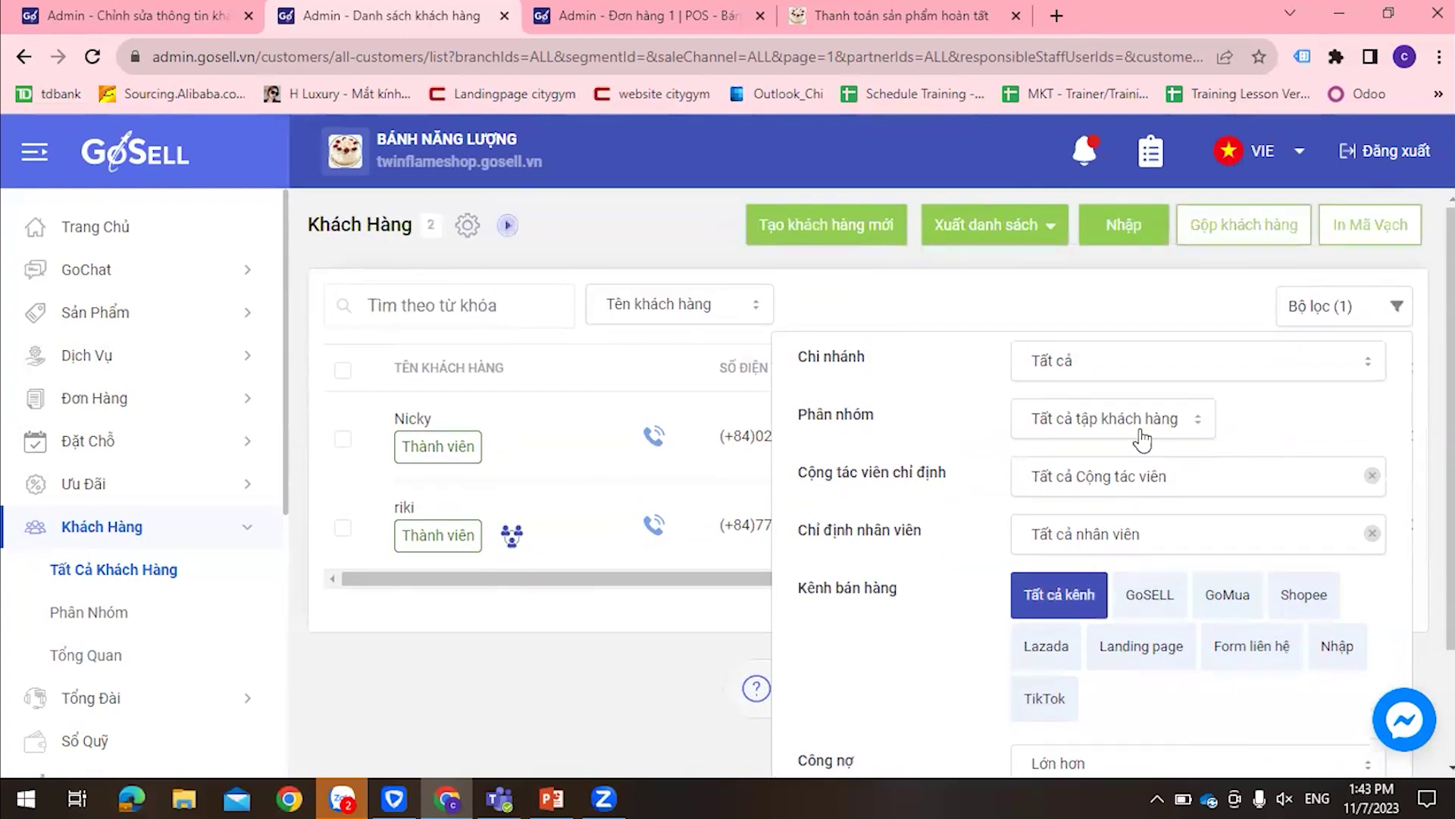
{"action": "left_click", "coordinate": [1315, 319]}
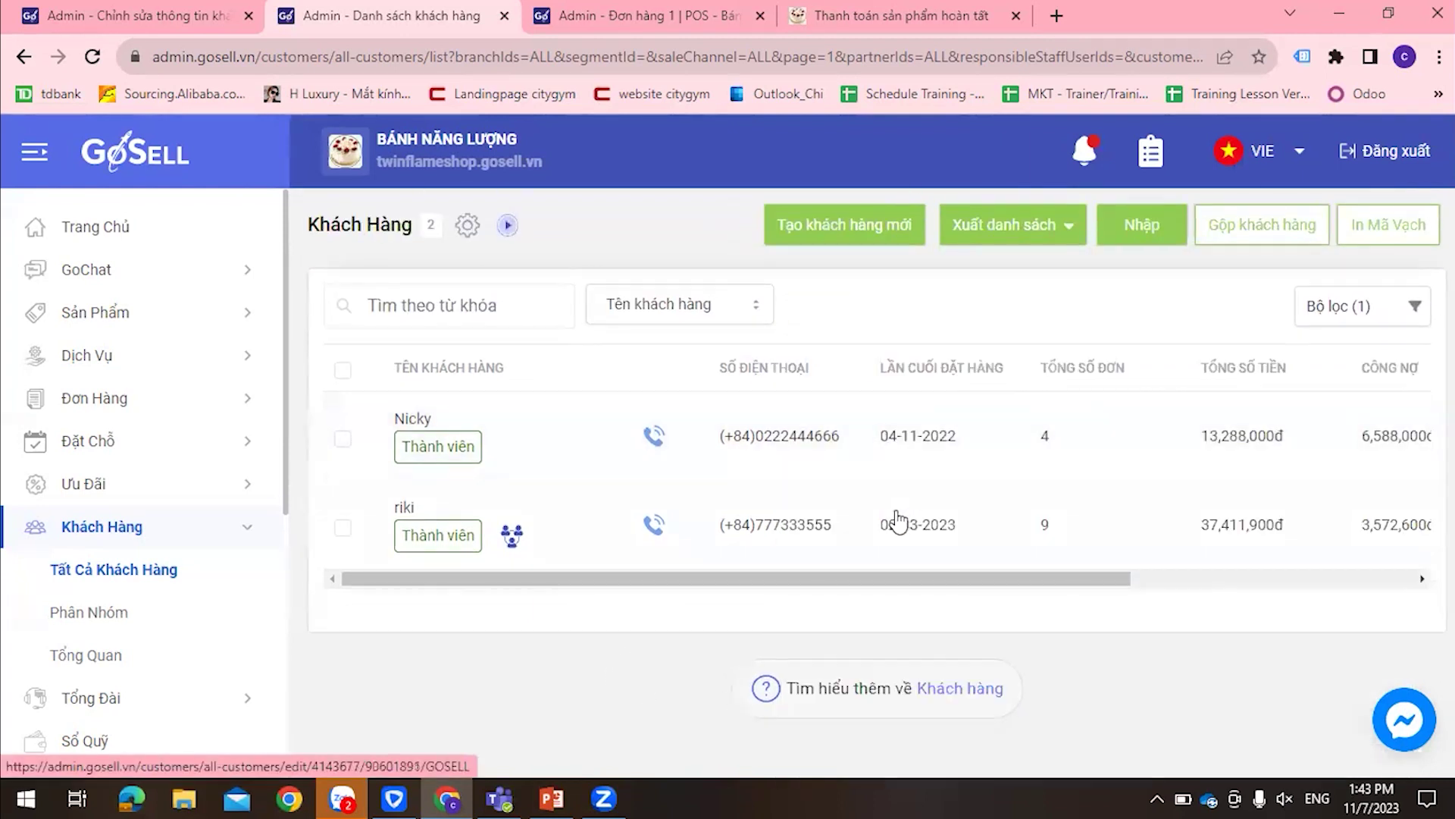
{"action": "left_click_drag", "start_coordinate": [902, 584], "coordinate": [1250, 602]}
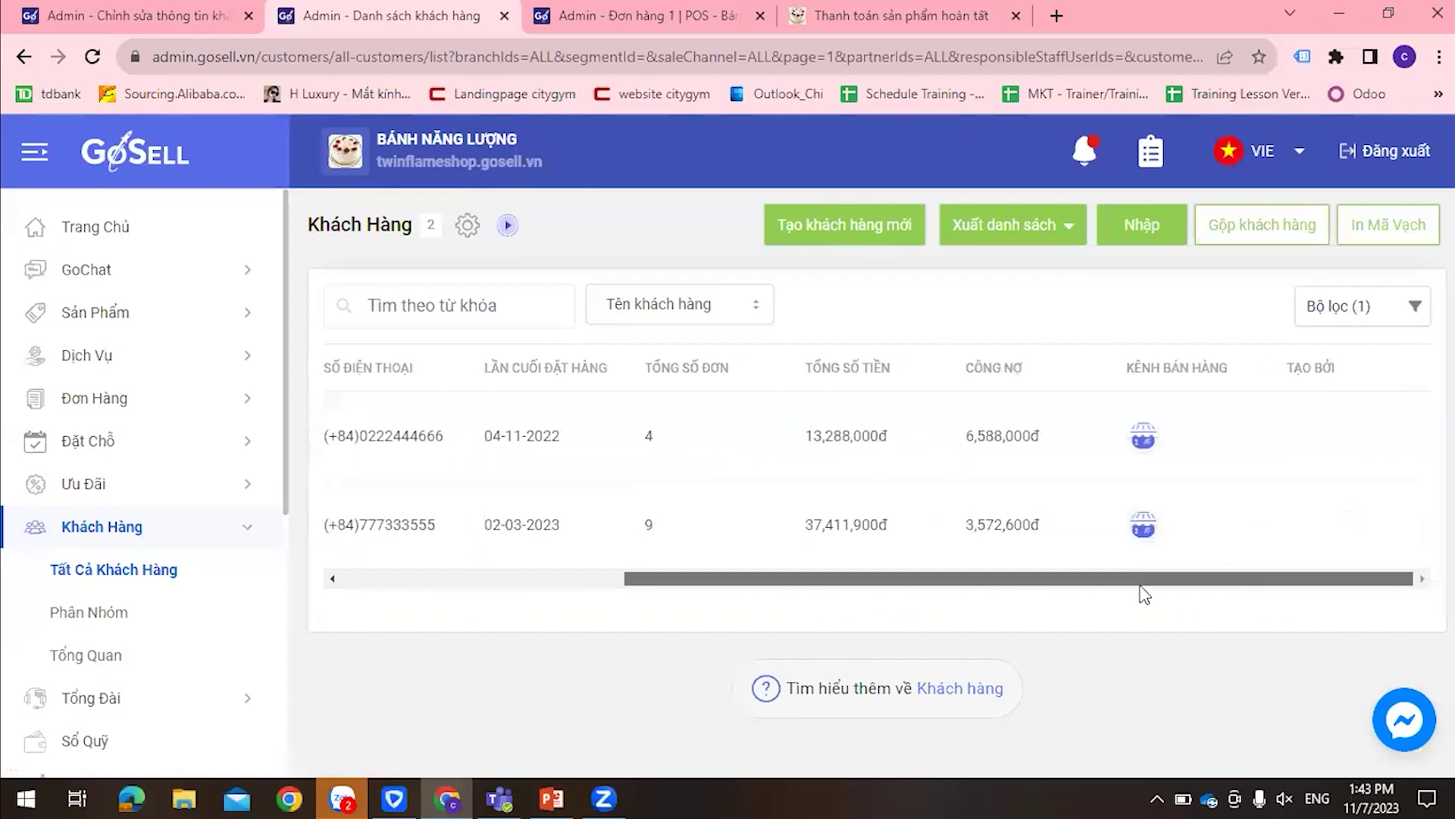
{"action": "left_click_drag", "start_coordinate": [1142, 586], "coordinate": [763, 592]}
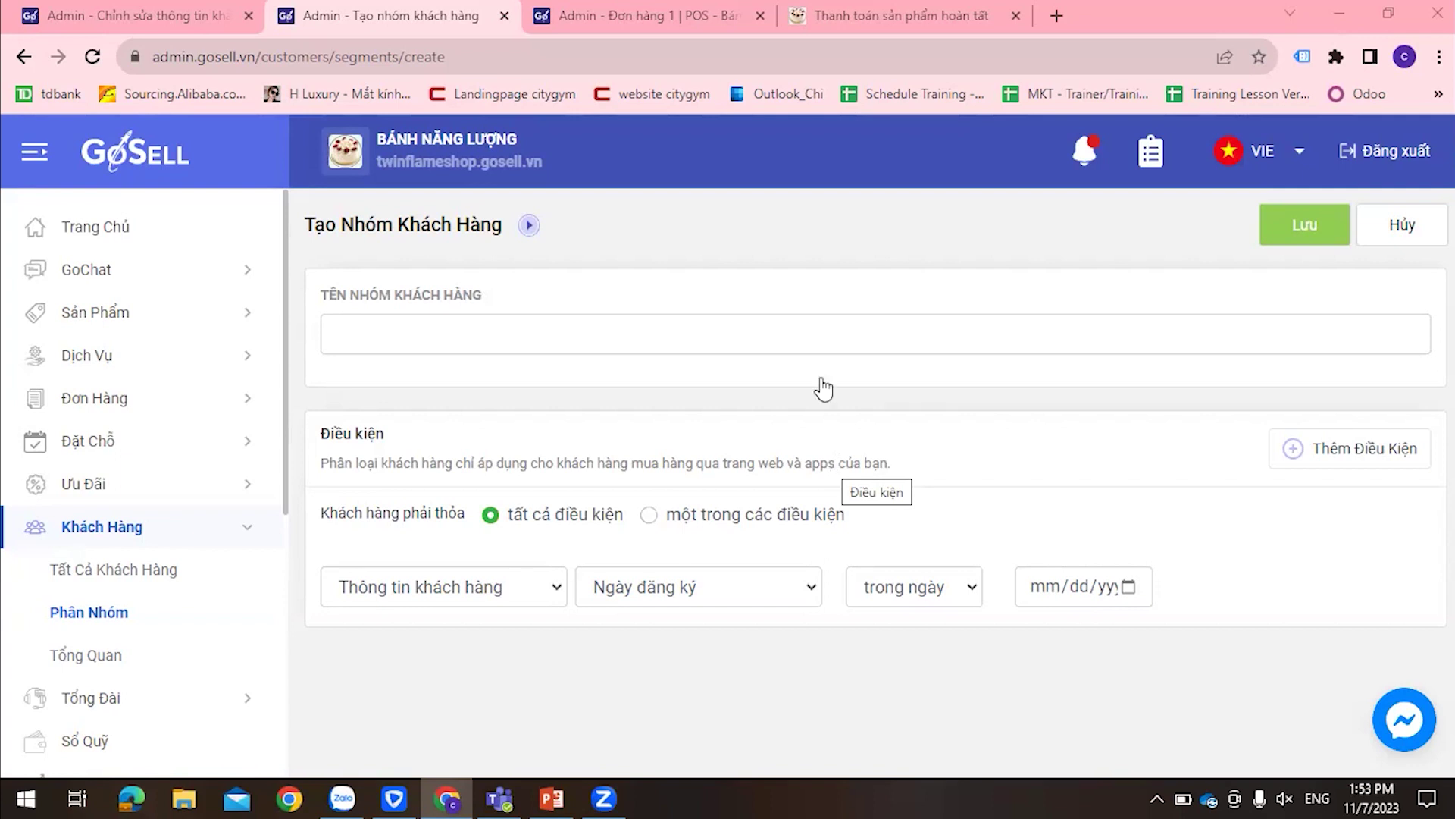
{"action": "scroll", "coordinate": [159, 515], "scroll_direction": "down", "scroll_amount": 5}
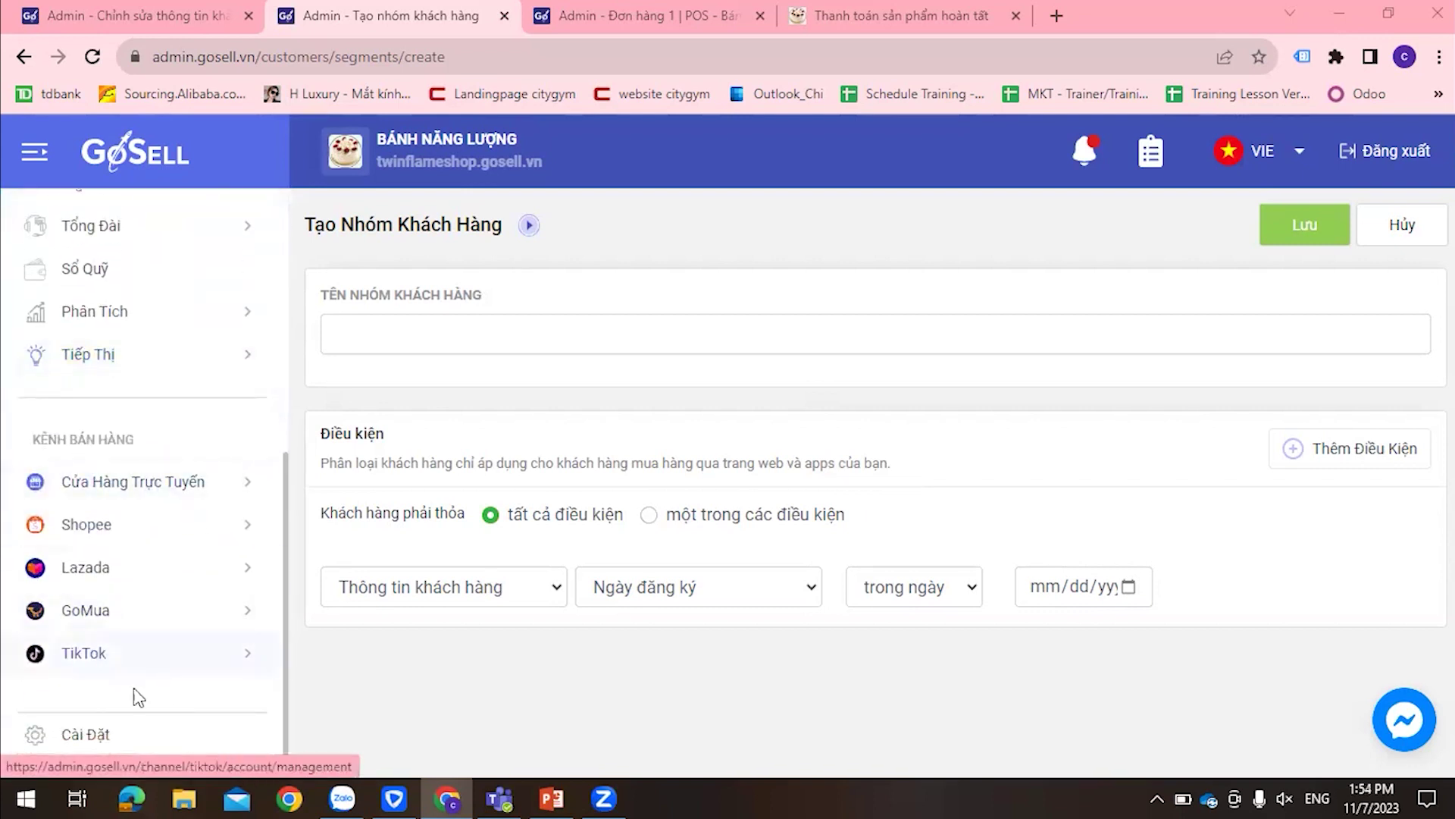
{"action": "scroll", "coordinate": [128, 644], "scroll_direction": "up", "scroll_amount": 5}
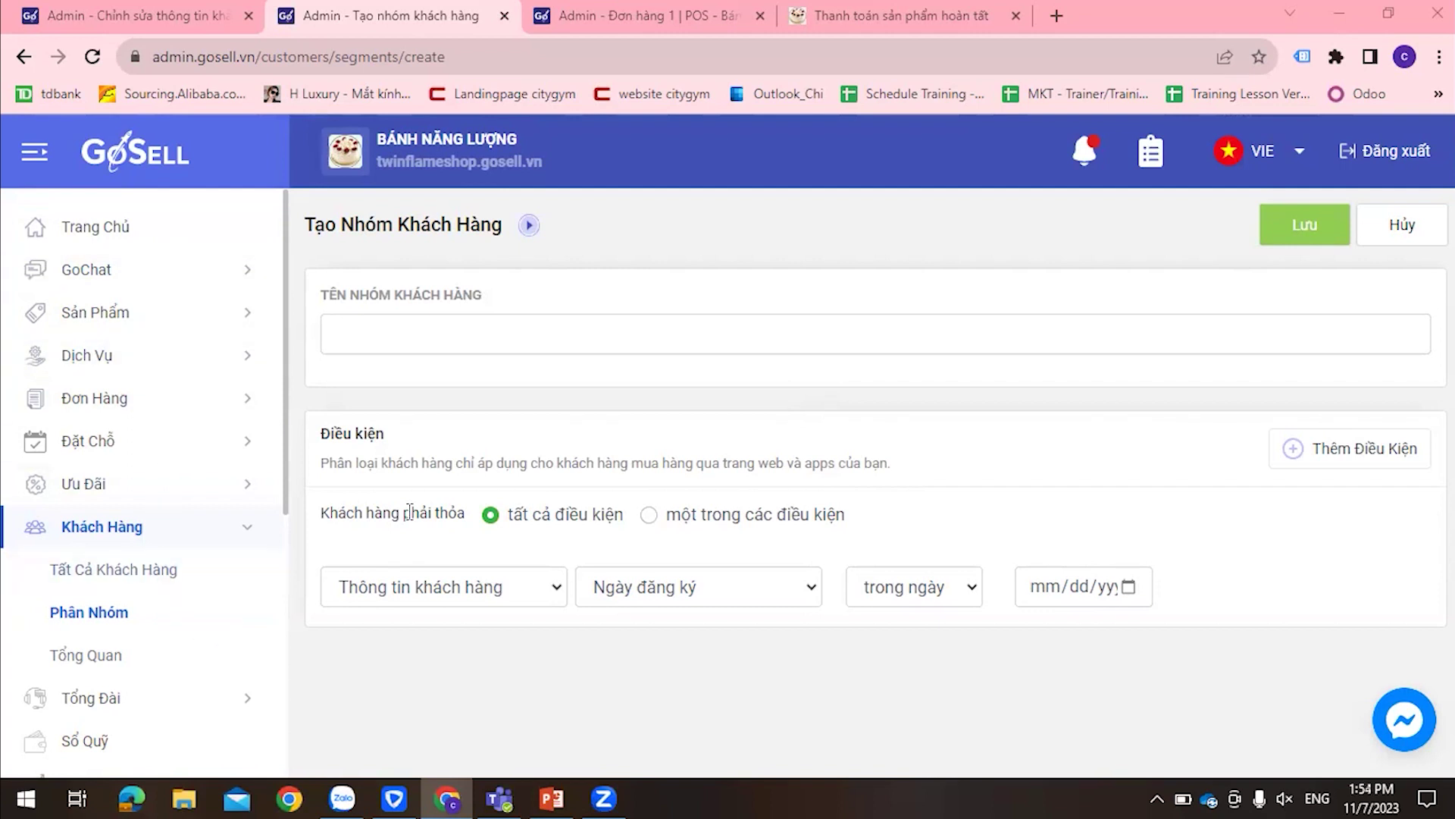
{"action": "left_click", "coordinate": [760, 17]}
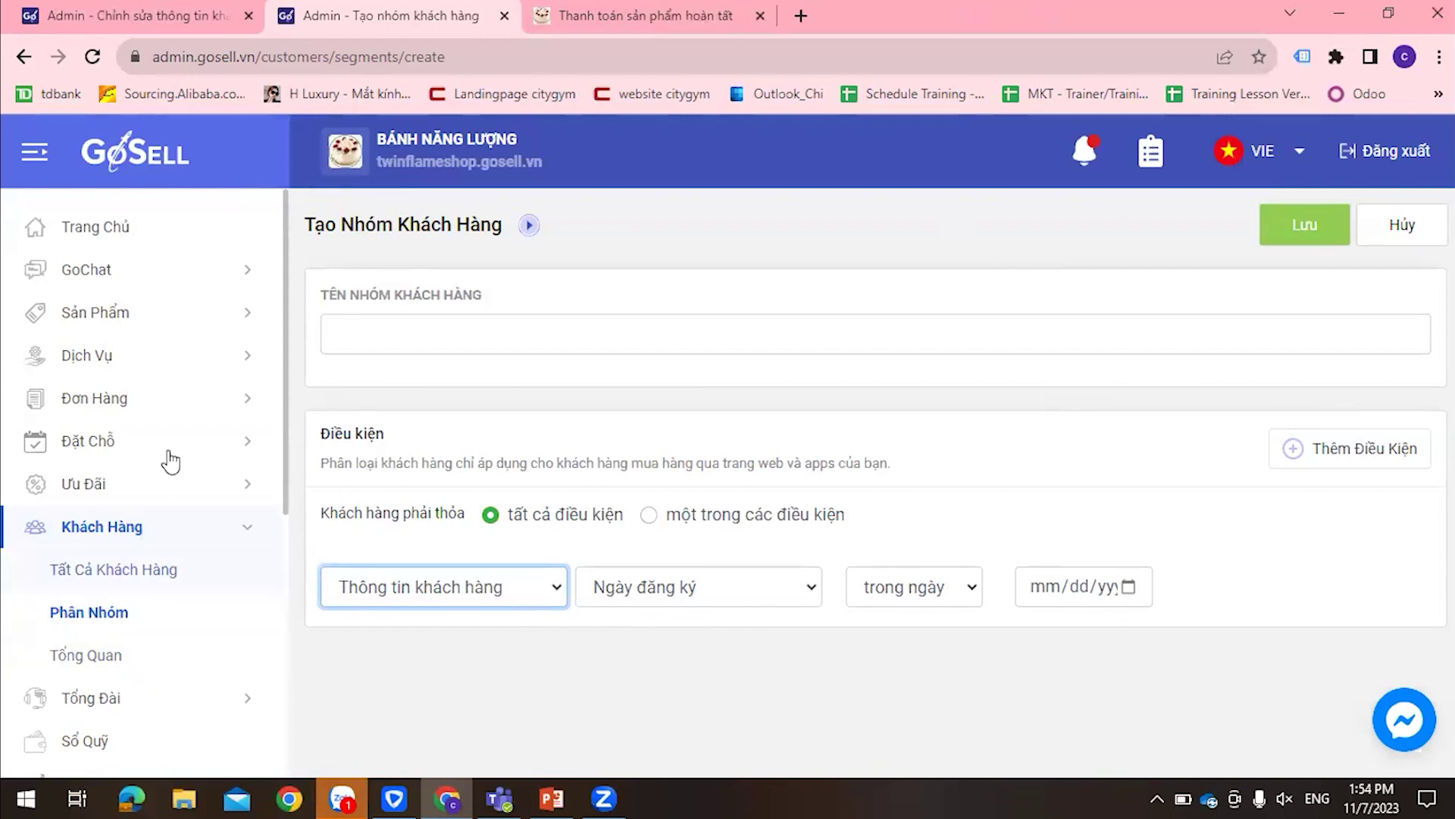
{"action": "scroll", "coordinate": [168, 457], "scroll_direction": "down", "scroll_amount": 5}
{"action": "scroll", "coordinate": [153, 659], "scroll_direction": "up", "scroll_amount": 2}
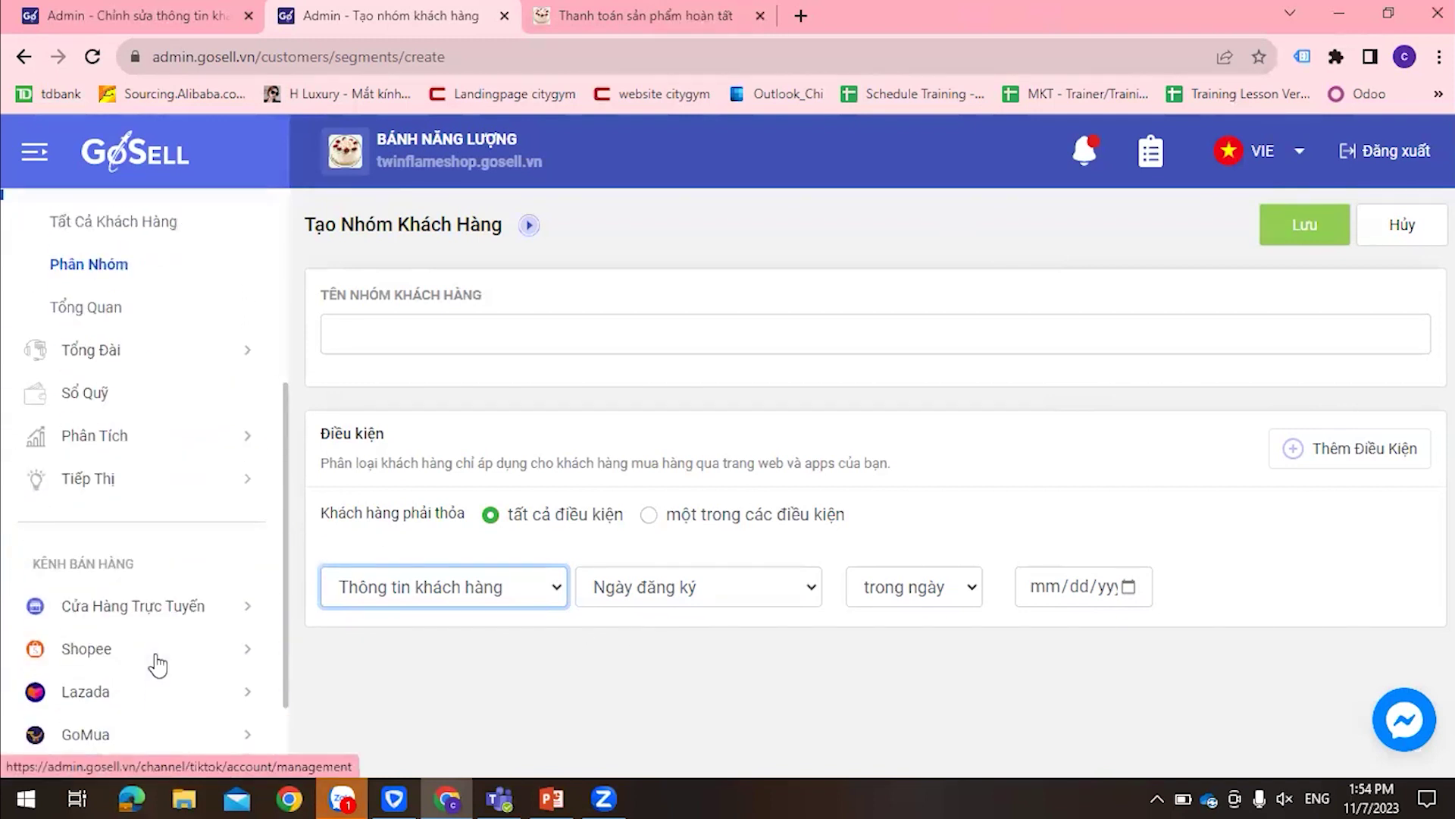
{"action": "scroll", "coordinate": [157, 665], "scroll_direction": "down", "scroll_amount": 2}
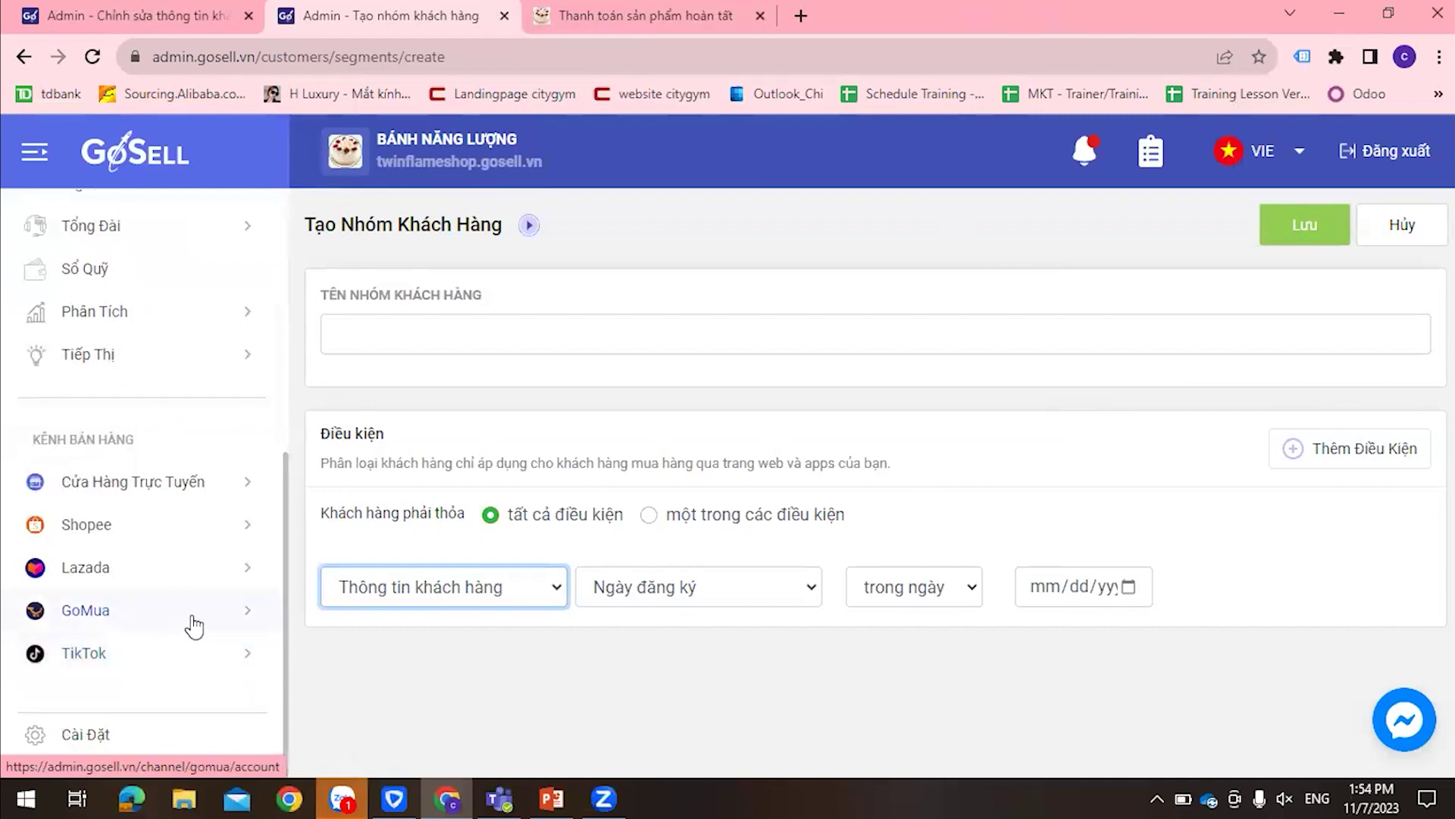
{"action": "left_click", "coordinate": [648, 781]}
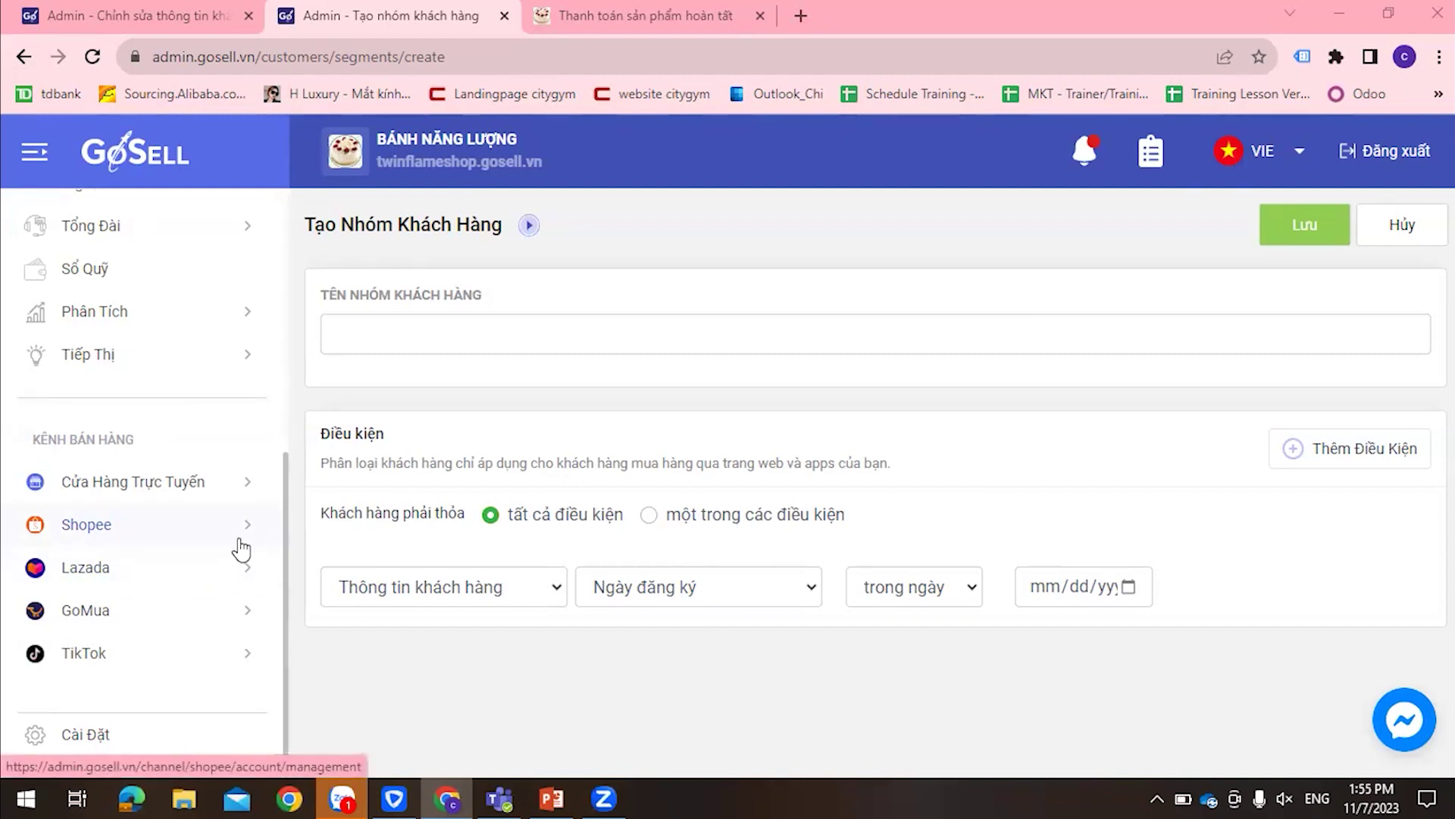
{"action": "scroll", "coordinate": [238, 550], "scroll_direction": "up", "scroll_amount": 6}
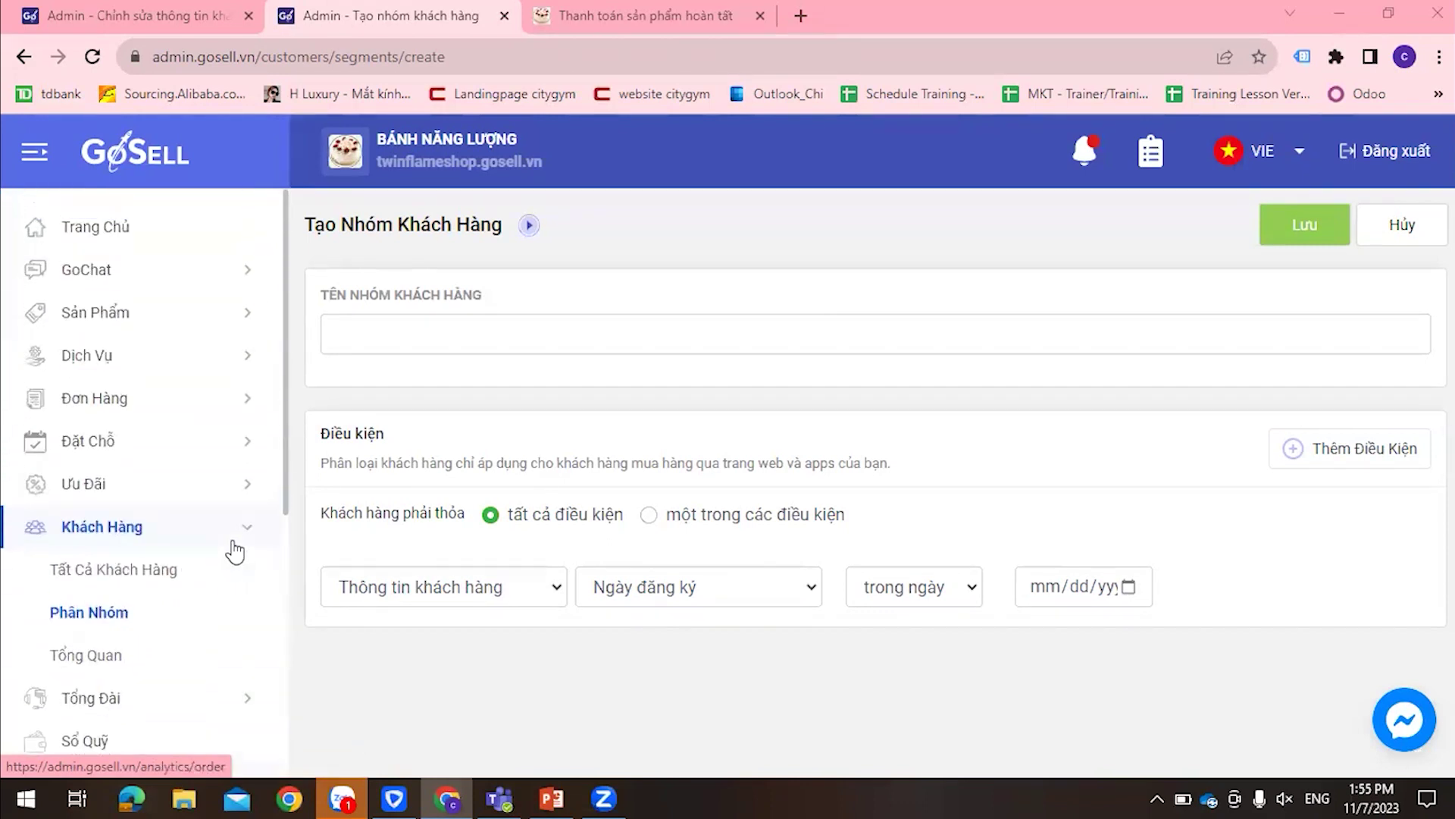
{"action": "scroll", "coordinate": [236, 552], "scroll_direction": "down", "scroll_amount": 3}
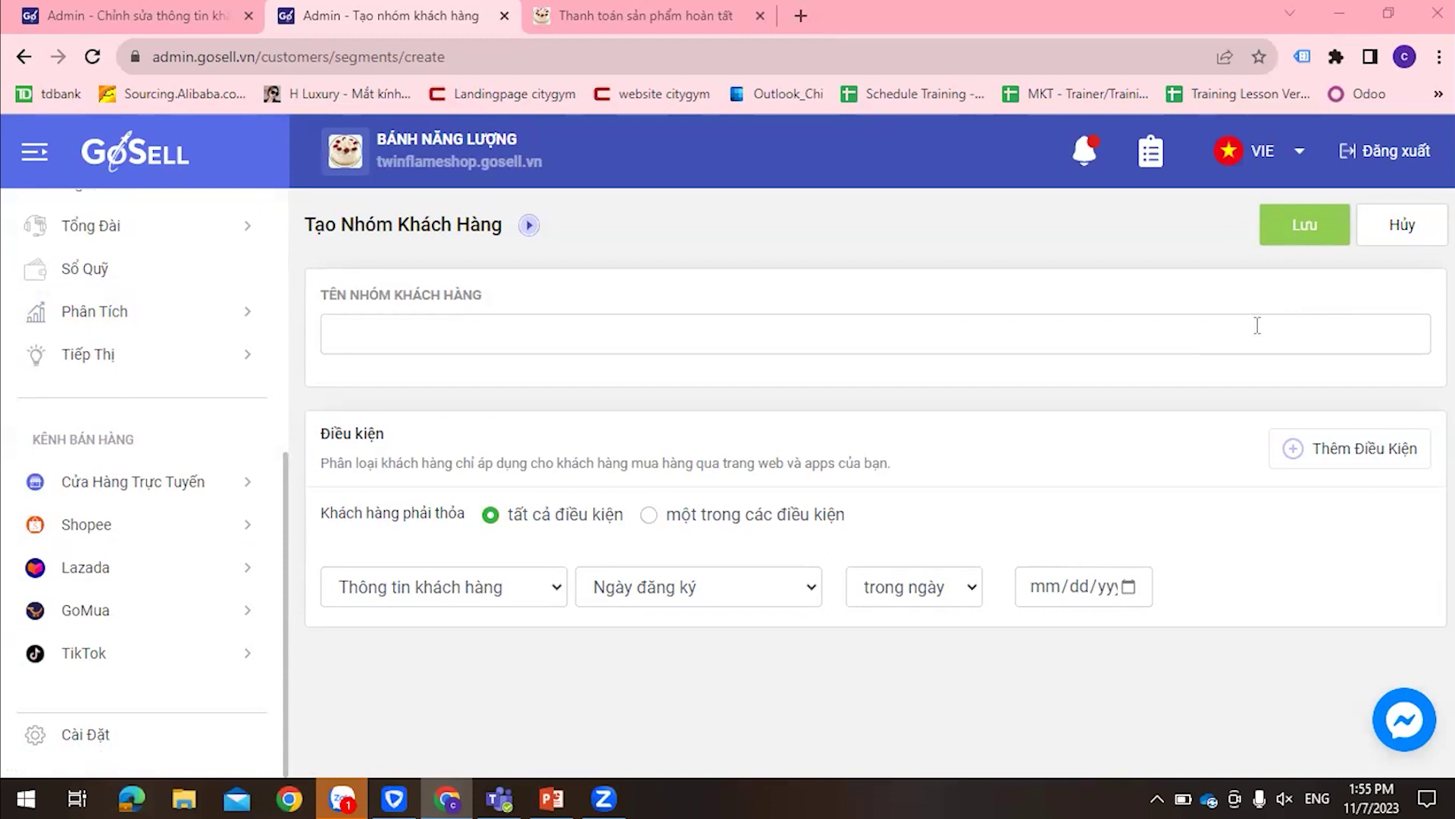
{"action": "scroll", "coordinate": [209, 462], "scroll_direction": "up", "scroll_amount": 6}
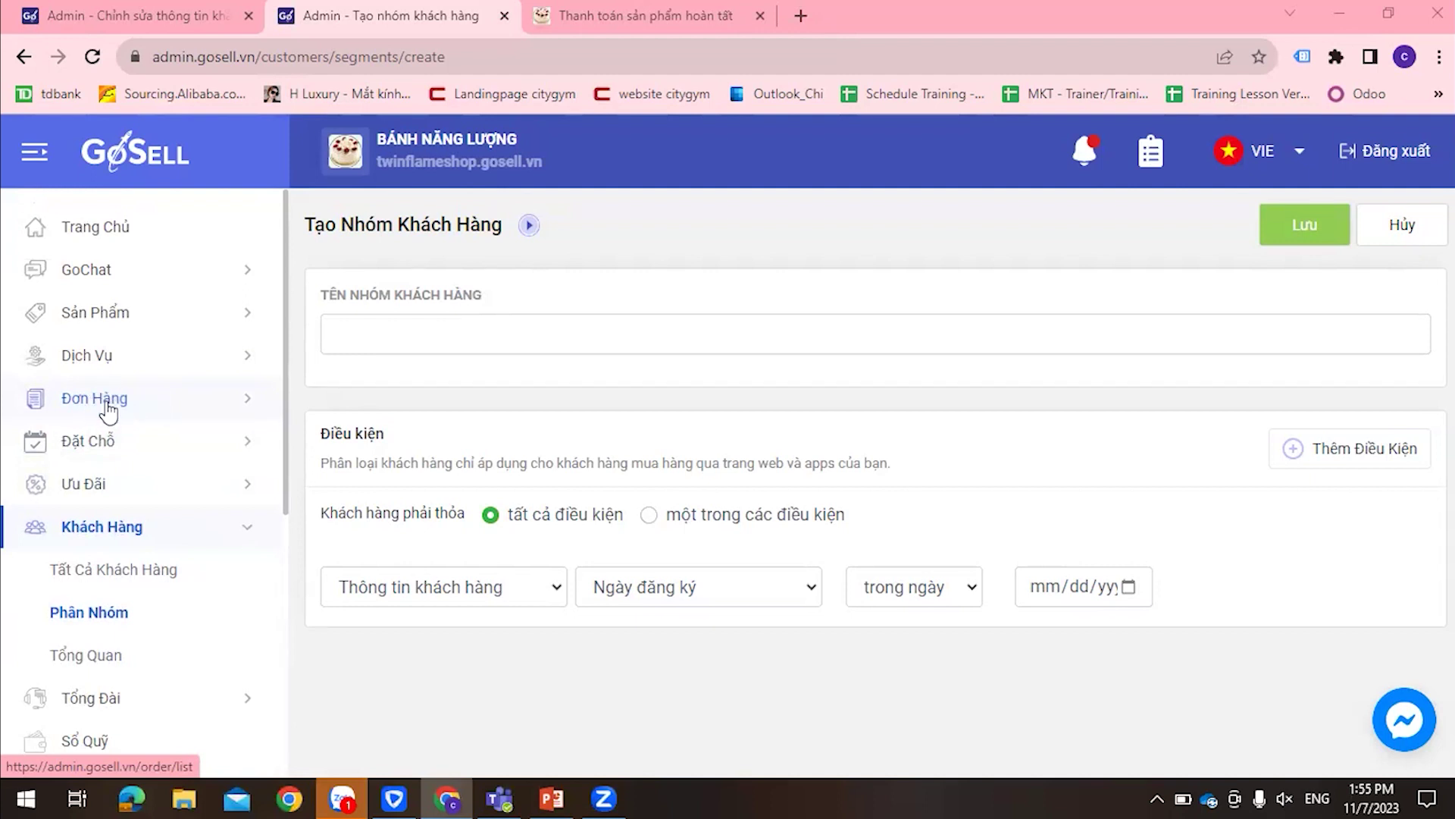
{"action": "scroll", "coordinate": [237, 489], "scroll_direction": "down", "scroll_amount": 5}
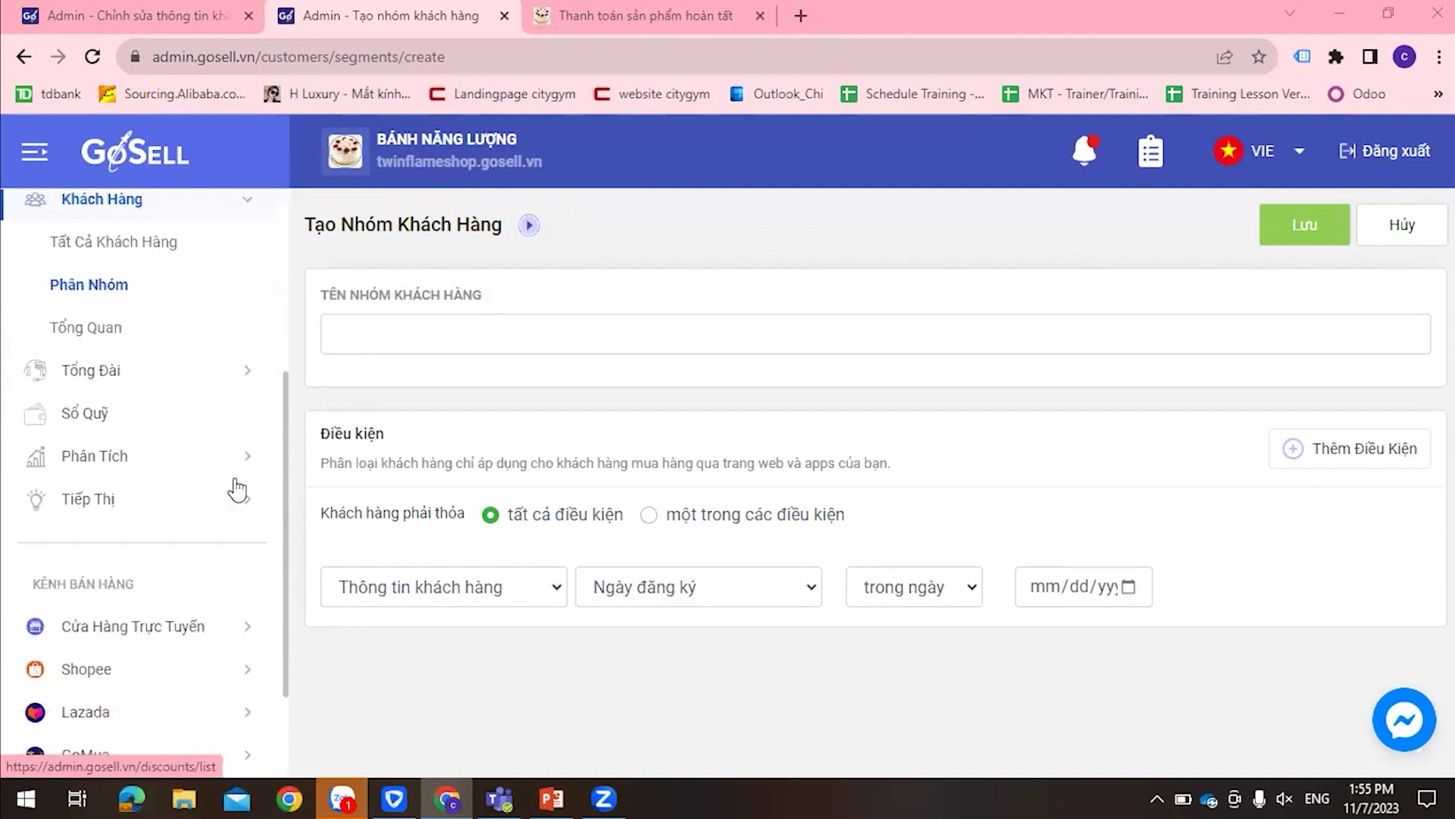
{"action": "scroll", "coordinate": [237, 488], "scroll_direction": "up", "scroll_amount": 5}
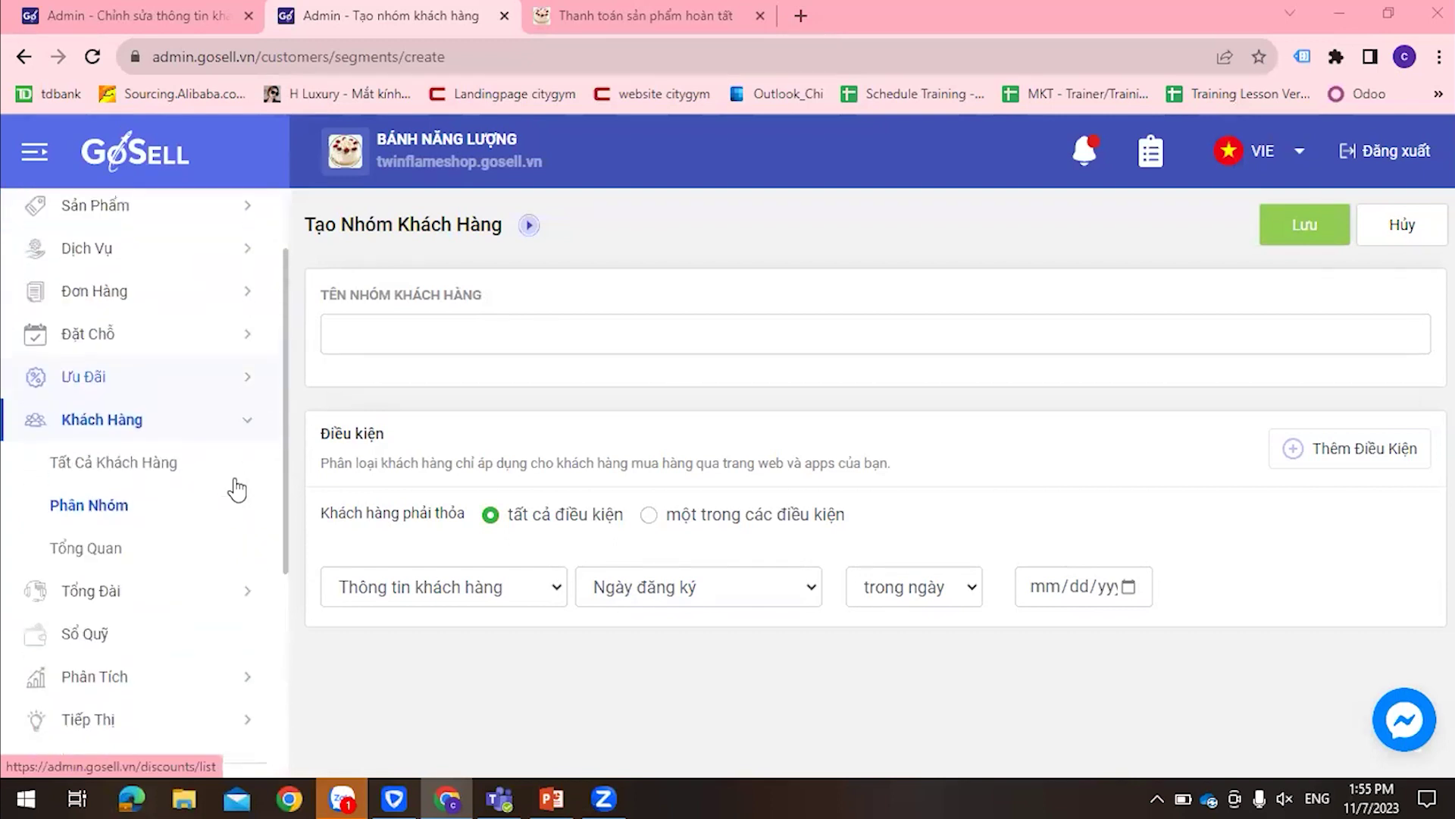
Leave the unsaved group form for the 13-service Quản Lý Dịch Vụ list, then open order analytics
{"action": "left_click", "coordinate": [124, 361]}
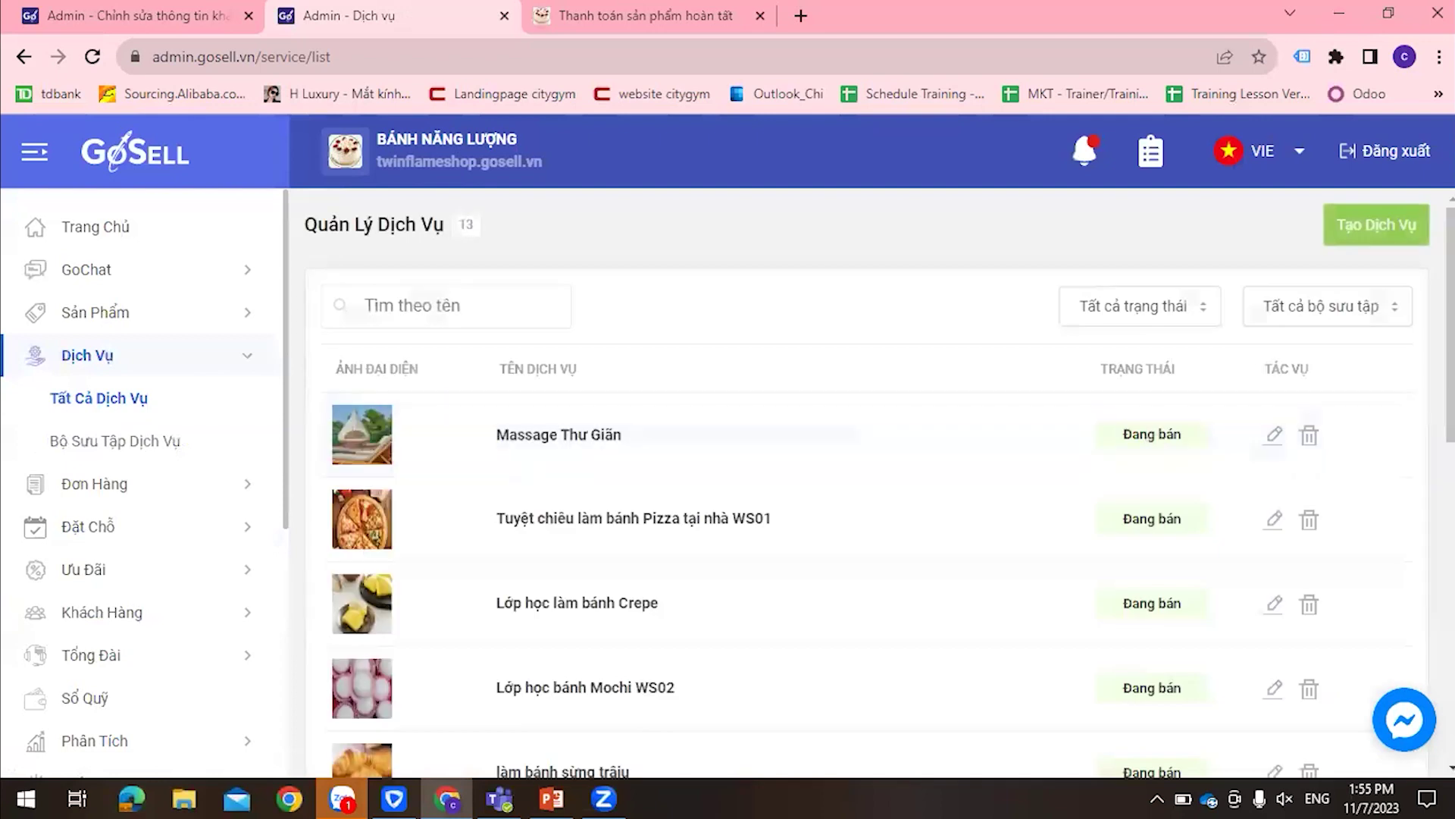
{"action": "left_click", "coordinate": [1403, 236]}
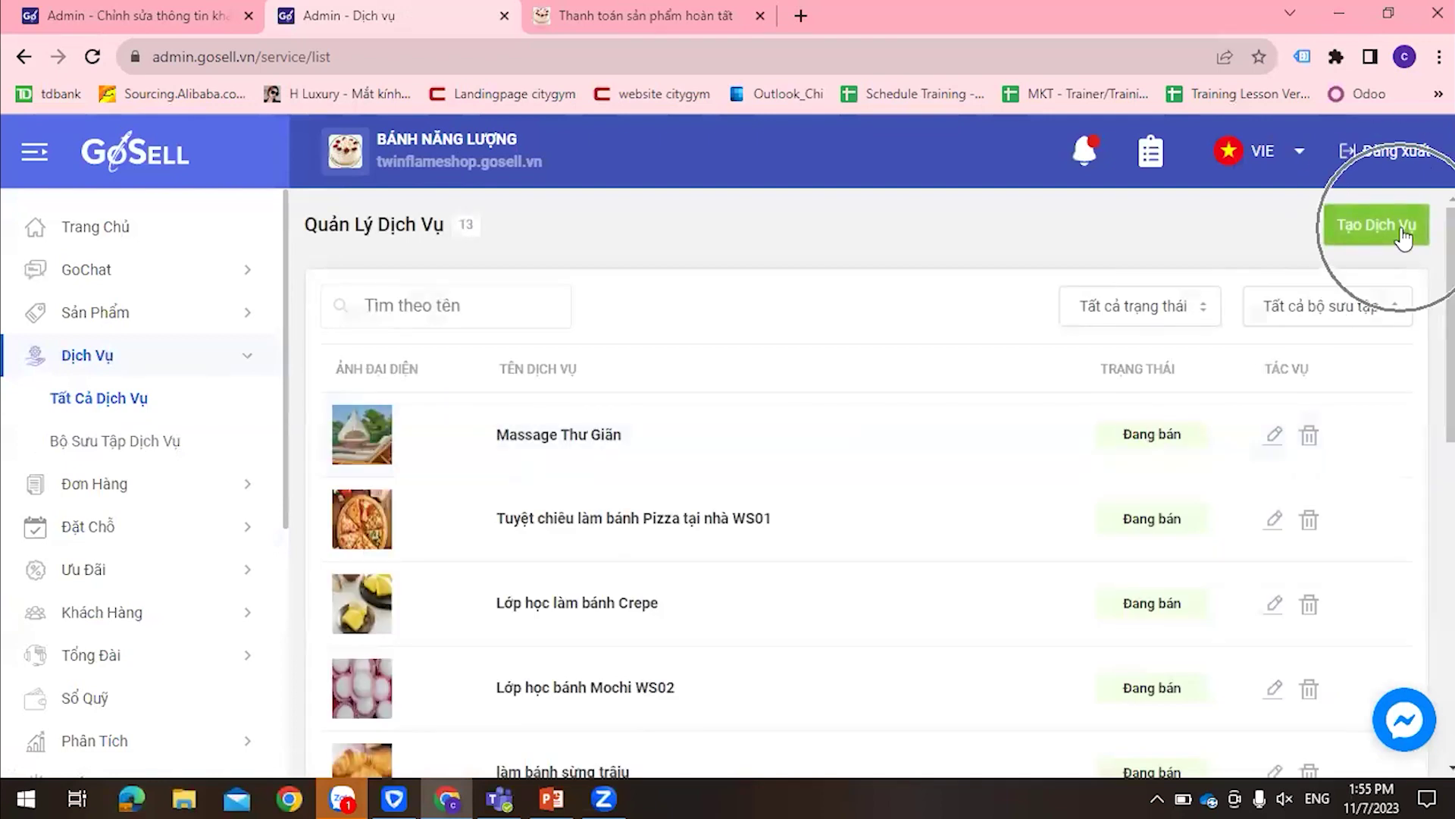
{"action": "scroll", "coordinate": [144, 440], "scroll_direction": "down", "scroll_amount": 4}
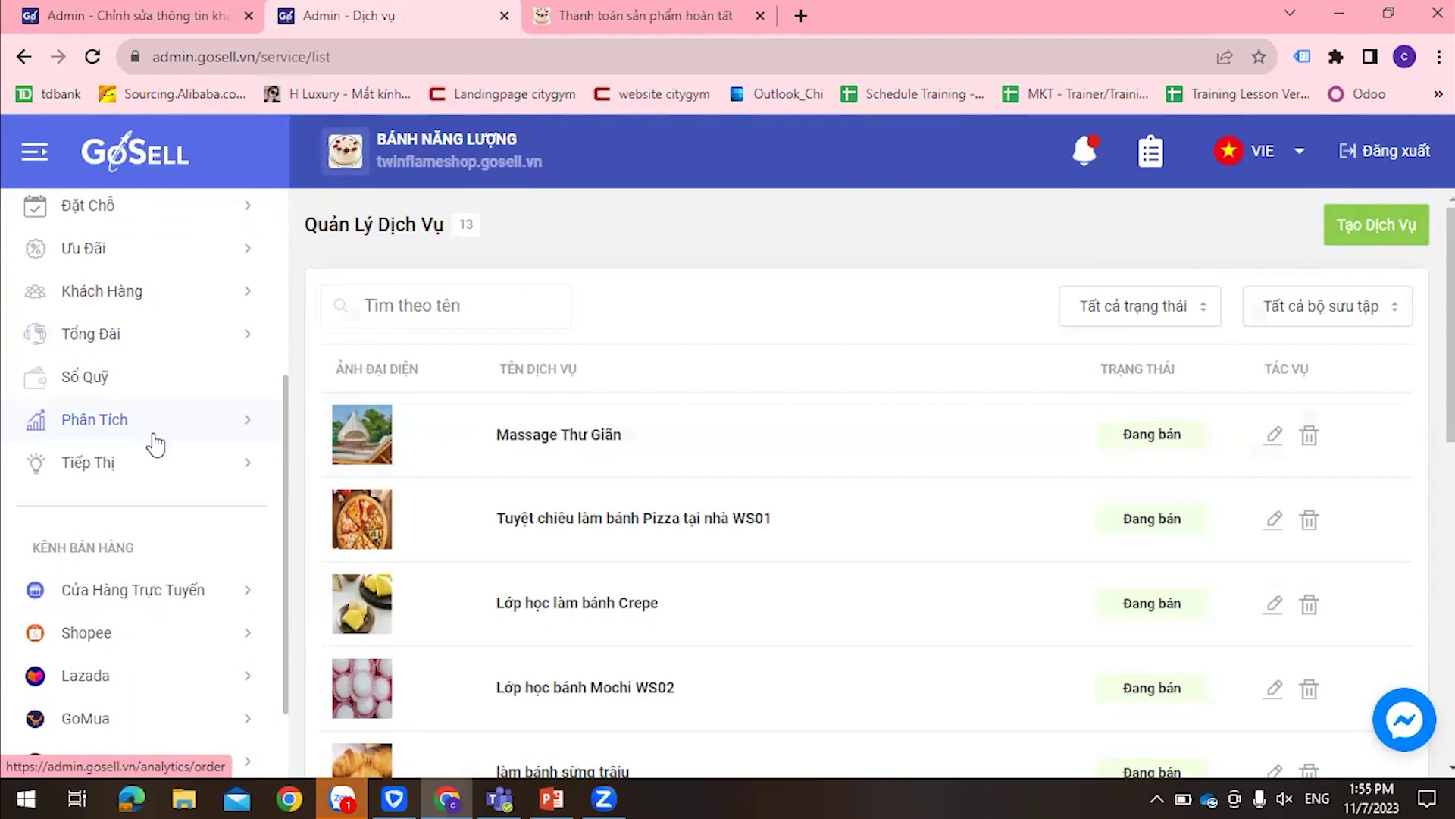
{"action": "left_click", "coordinate": [113, 428]}
Scroll through the Phân Tích Đơn Hàng dashboard, then open the Tổng Đài call center
{"action": "scroll", "coordinate": [156, 536], "scroll_direction": "down", "scroll_amount": 4}
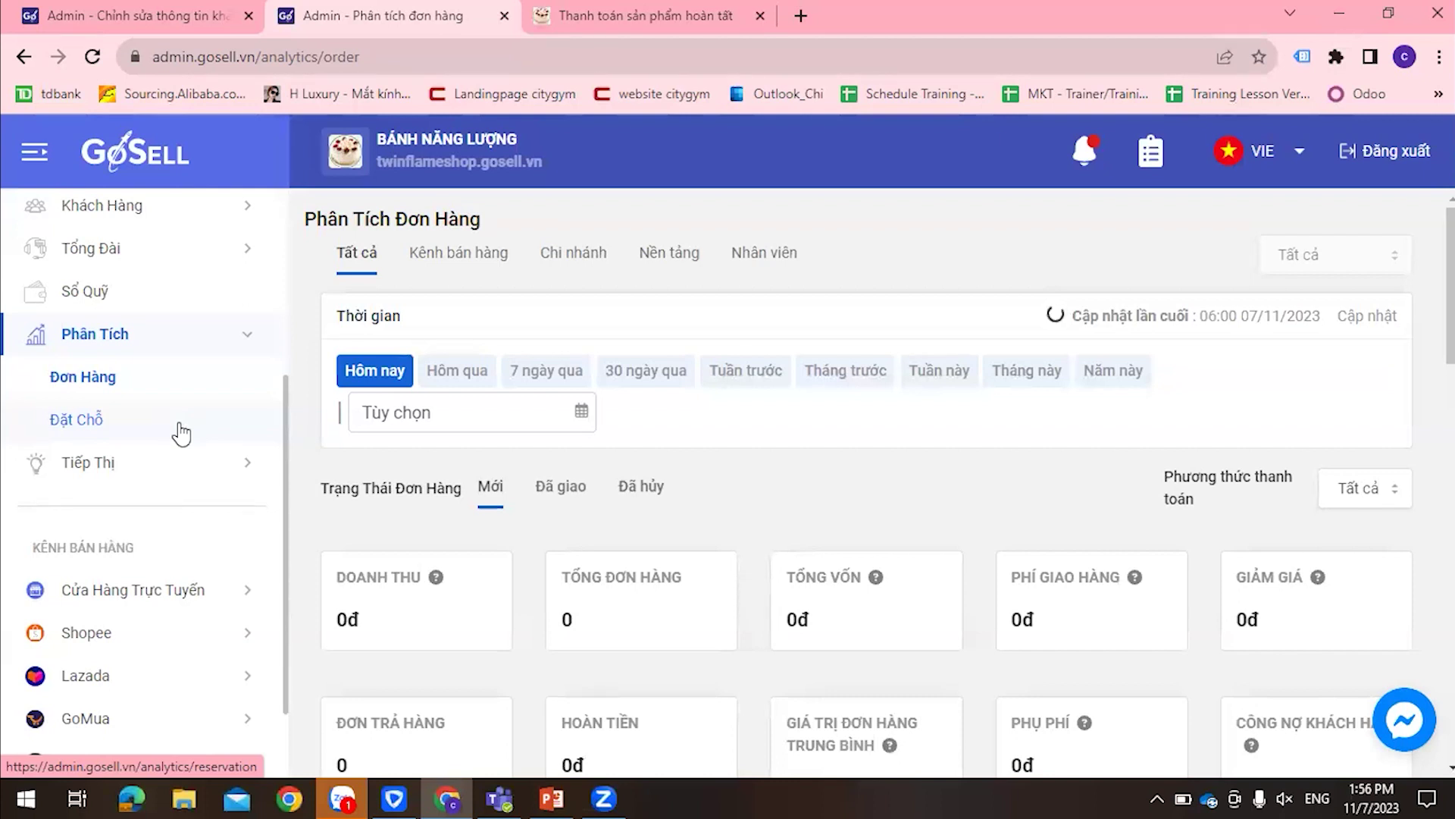
{"action": "scroll", "coordinate": [78, 526], "scroll_direction": "down", "scroll_amount": 2}
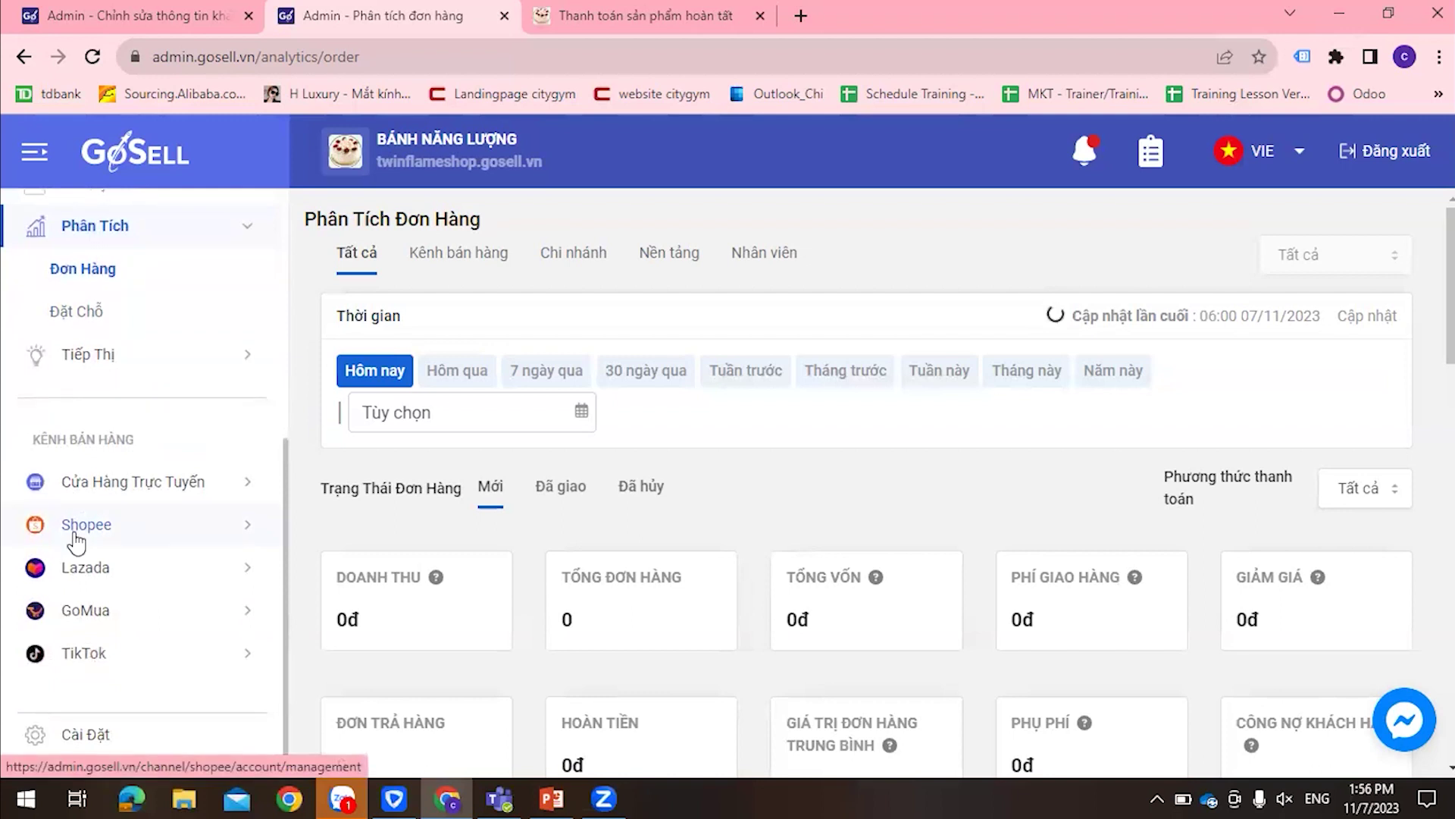
{"action": "scroll", "coordinate": [76, 540], "scroll_direction": "up", "scroll_amount": 8}
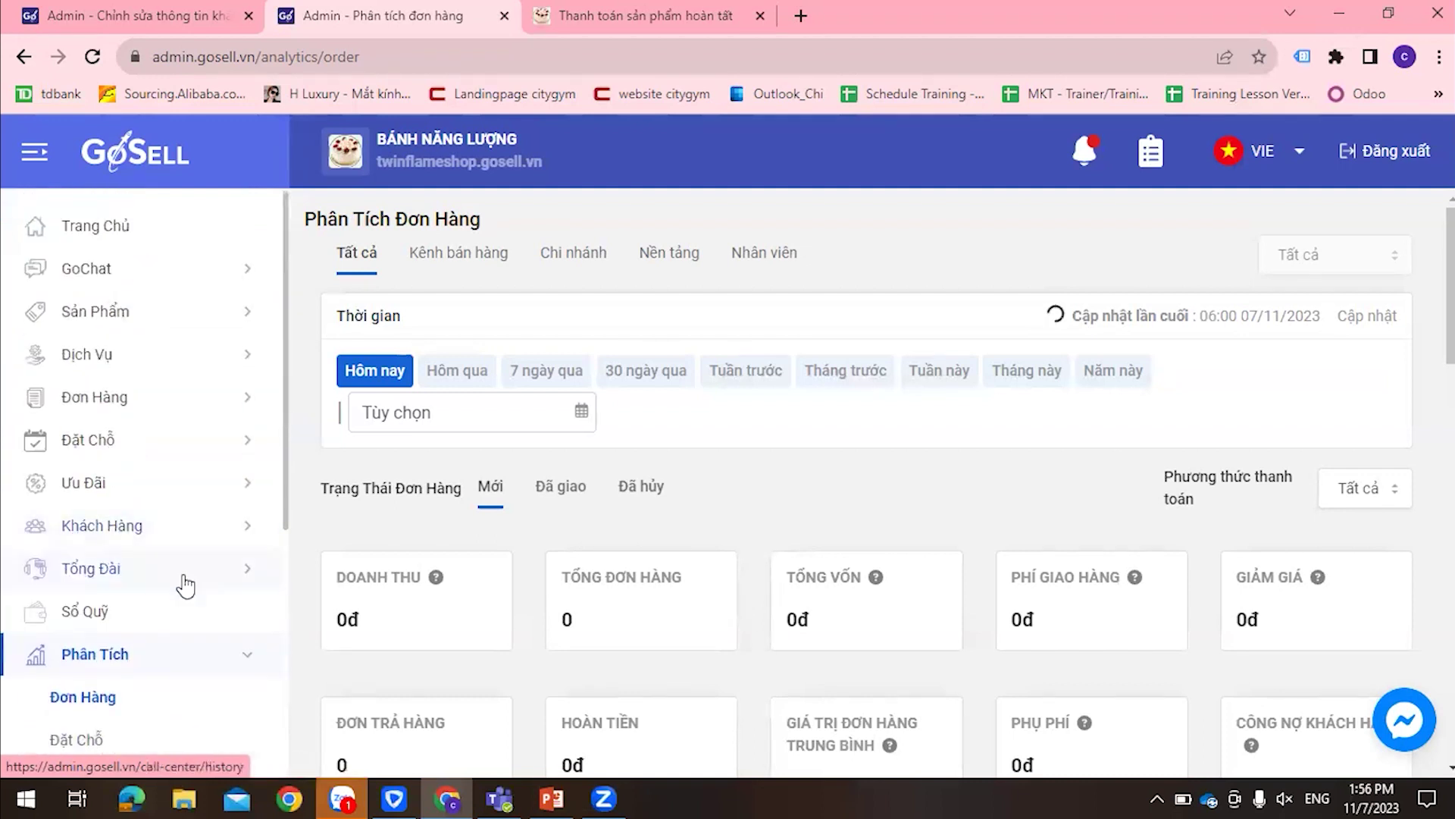
{"action": "scroll", "coordinate": [191, 563], "scroll_direction": "down", "scroll_amount": 4}
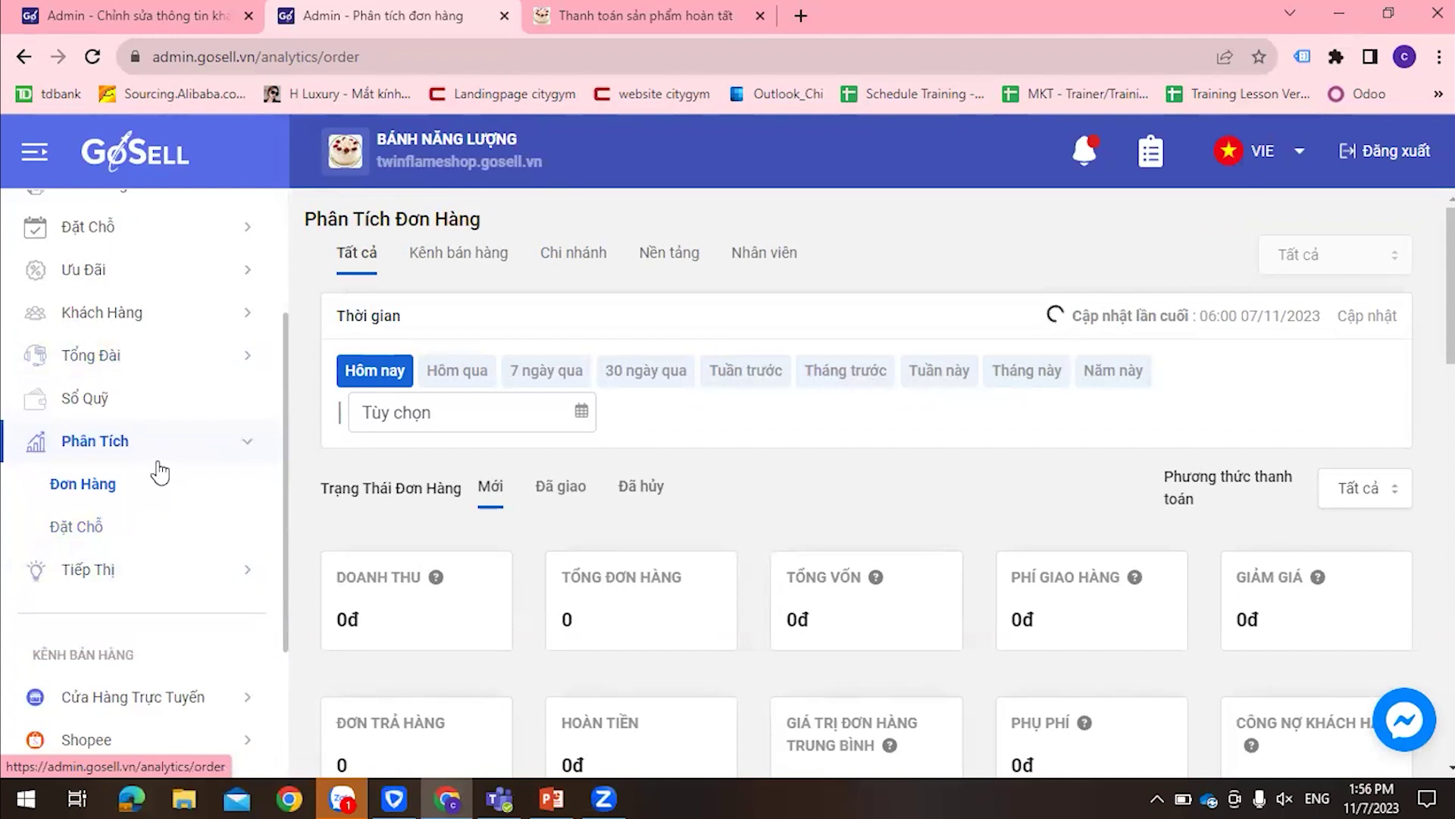
{"action": "scroll", "coordinate": [202, 504], "scroll_direction": "down", "scroll_amount": 4}
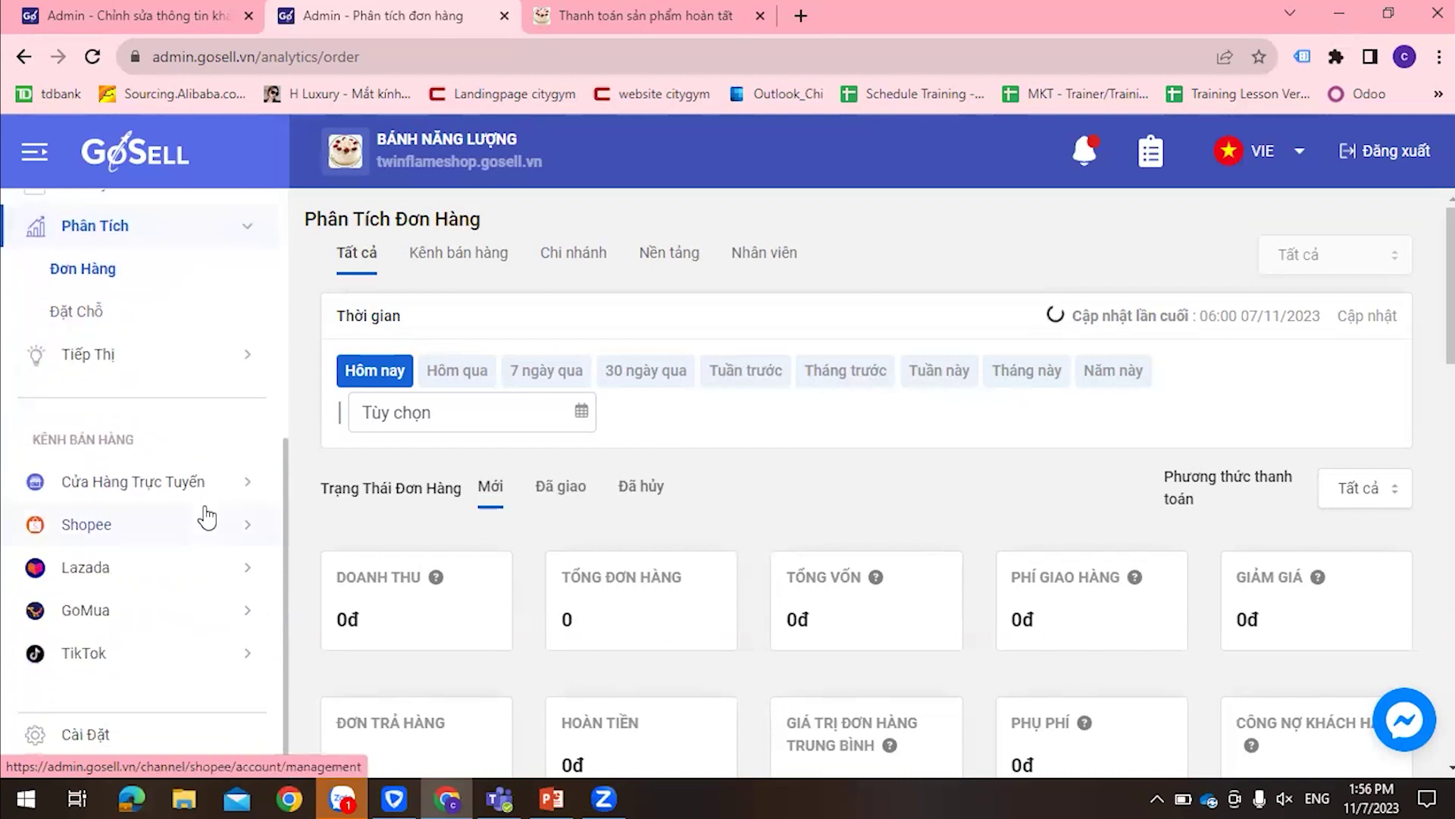
{"action": "scroll", "coordinate": [203, 514], "scroll_direction": "up", "scroll_amount": 8}
{"action": "scroll", "coordinate": [185, 454], "scroll_direction": "down", "scroll_amount": 8}
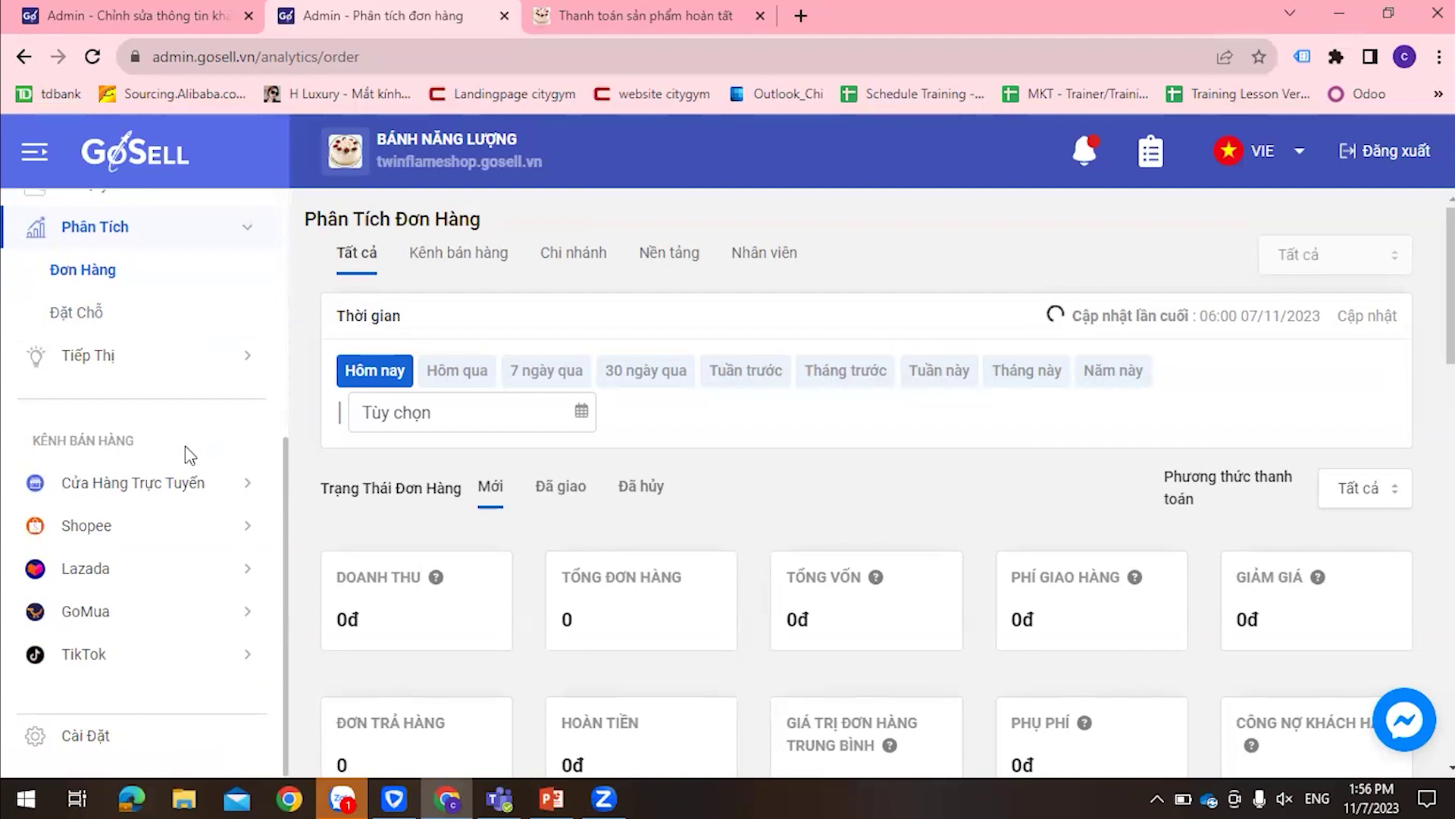
{"action": "scroll", "coordinate": [166, 402], "scroll_direction": "up", "scroll_amount": 4}
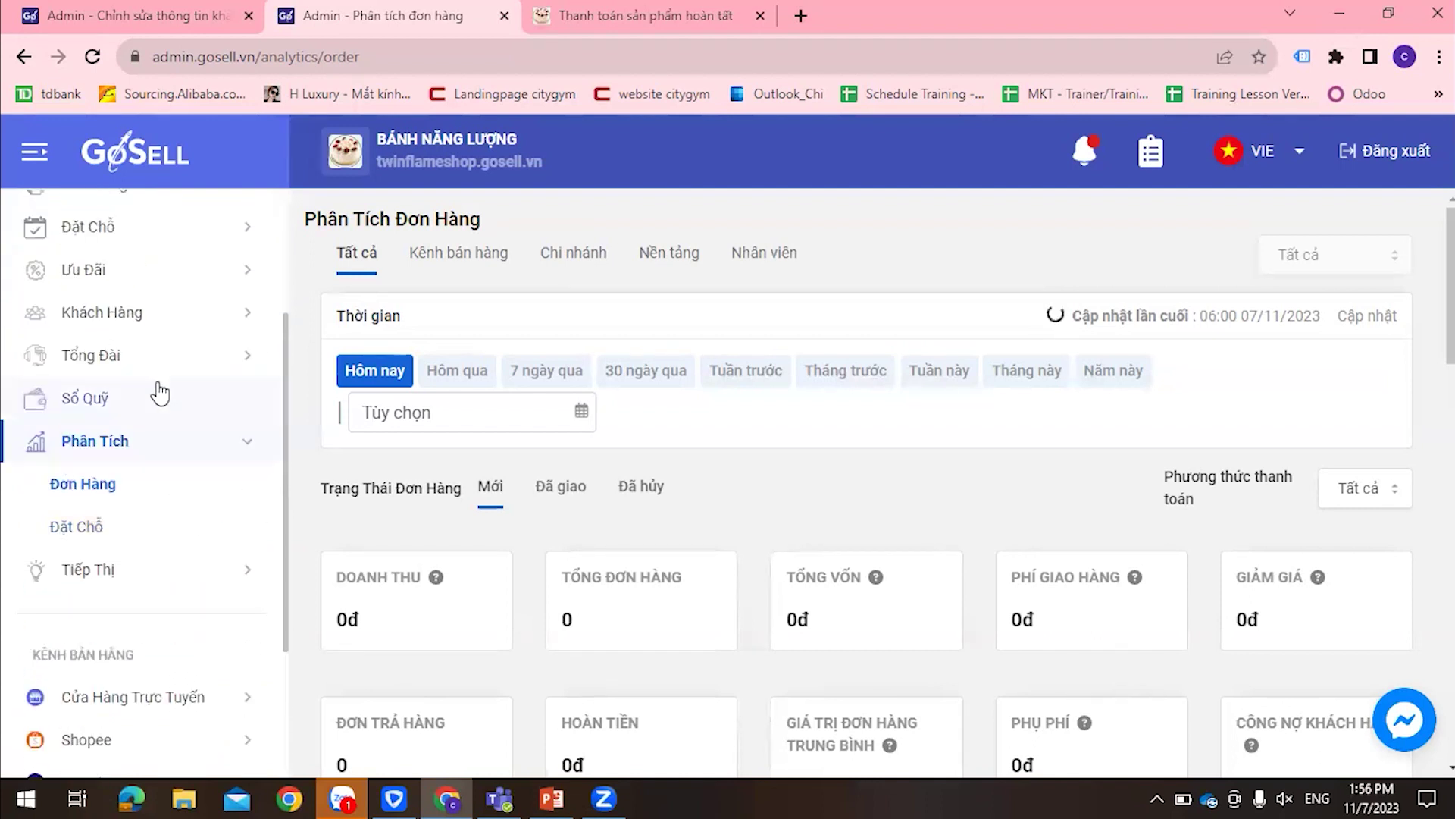
{"action": "left_click", "coordinate": [128, 367]}
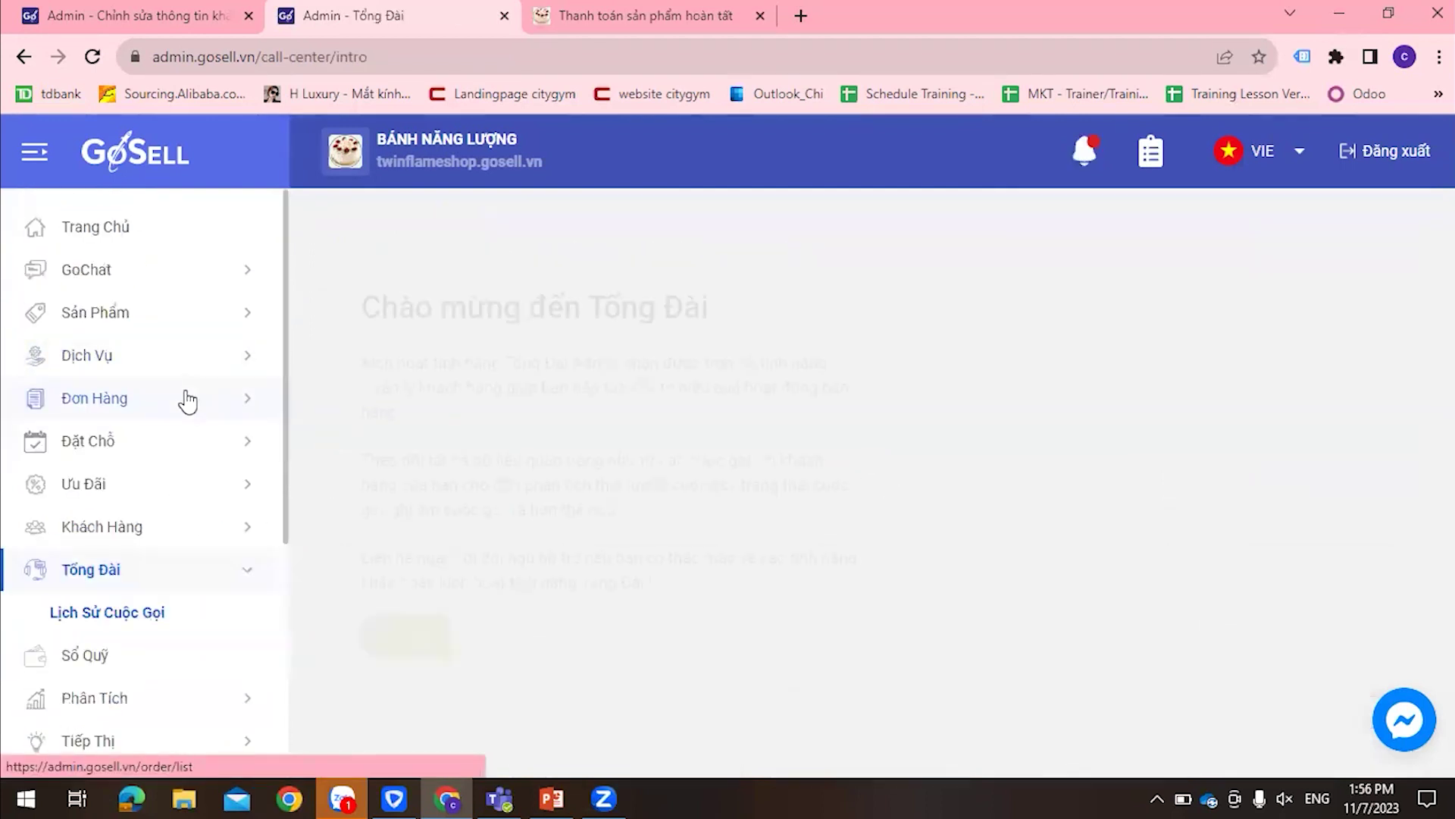
Open the Phân Tích Khách Hàng overview and scroll down to its Tags and Segments lists
{"action": "left_click", "coordinate": [110, 530]}
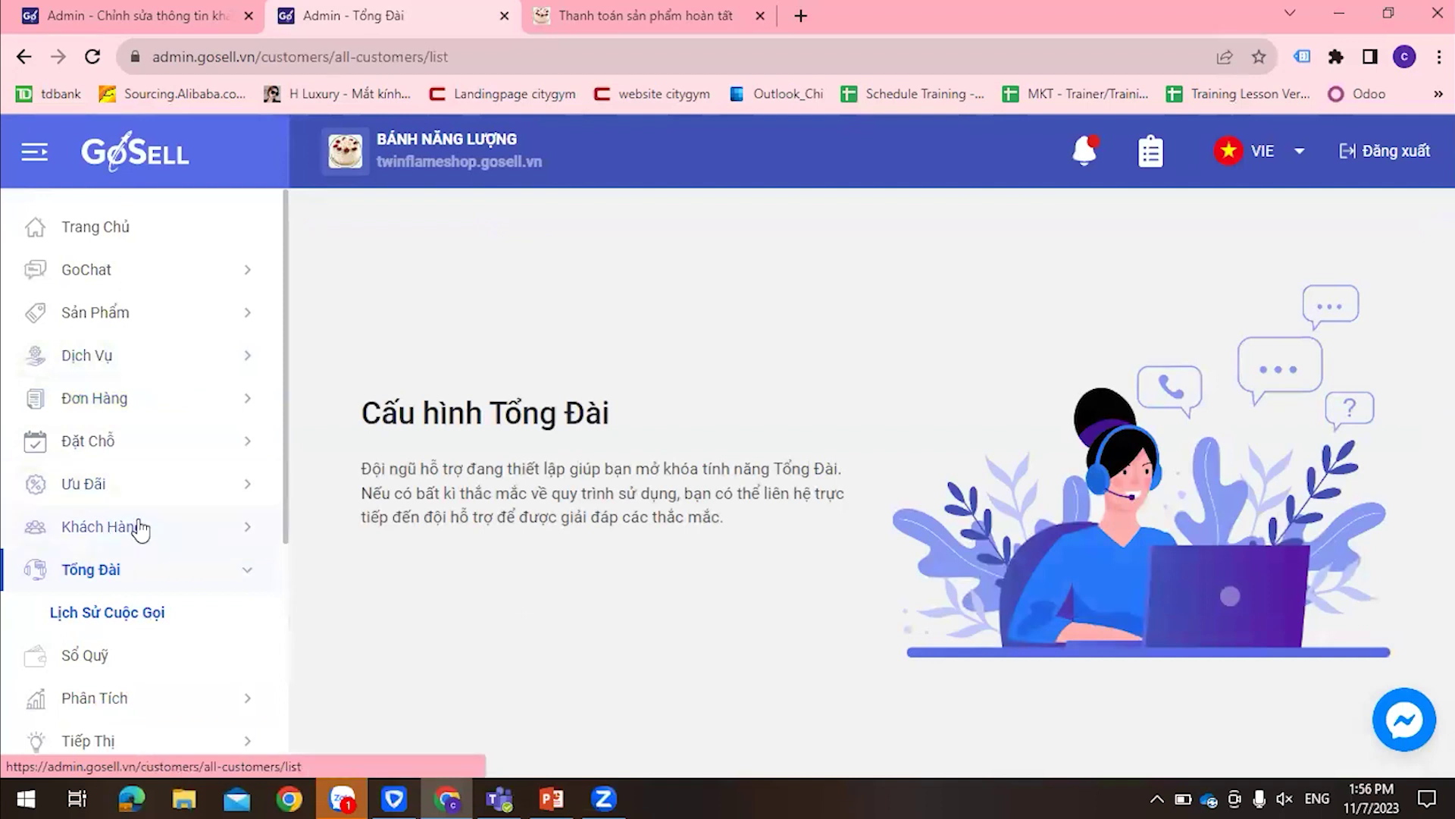
{"action": "left_click", "coordinate": [106, 452]}
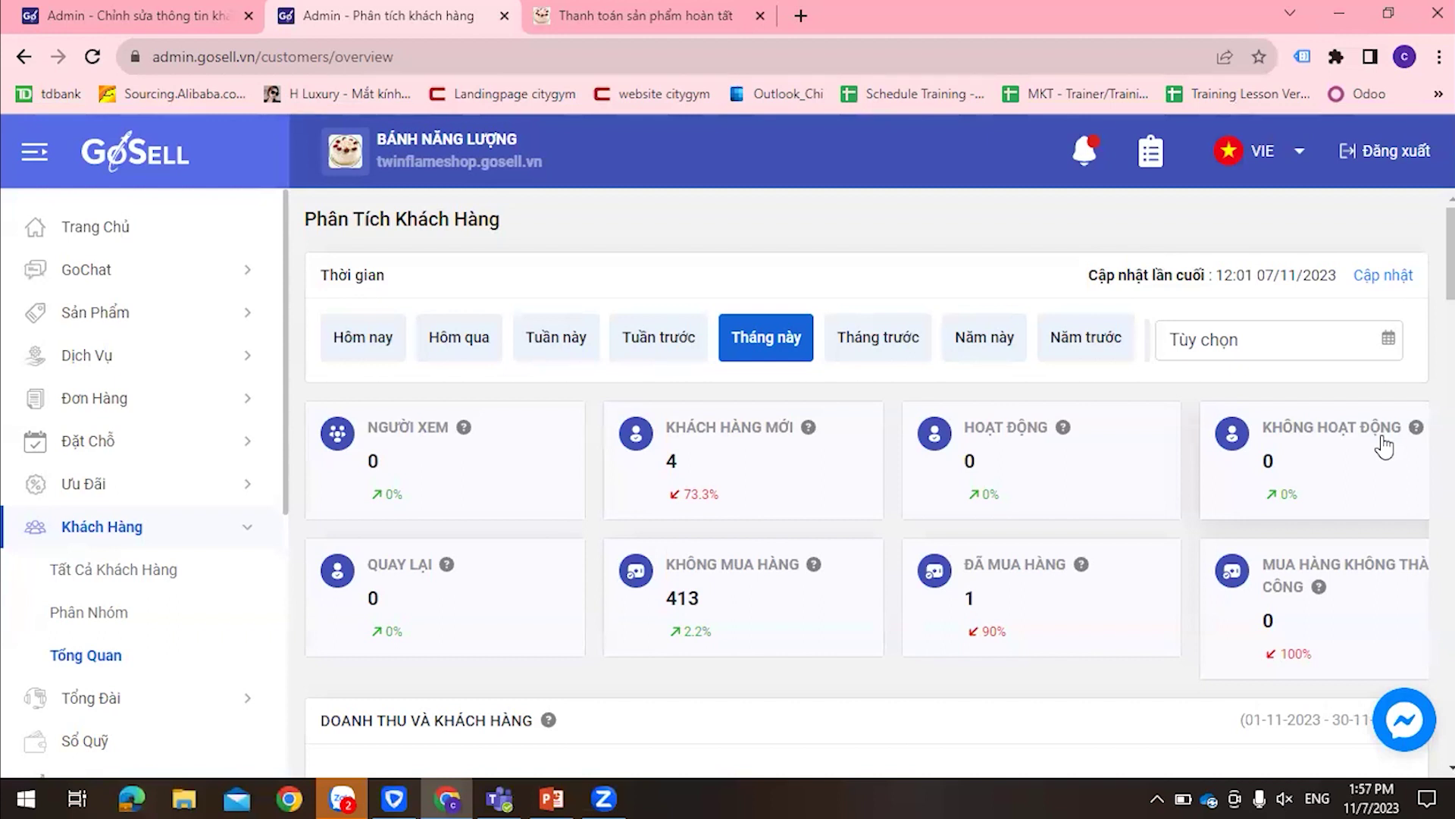
{"action": "scroll", "coordinate": [559, 442], "scroll_direction": "down", "scroll_amount": 2}
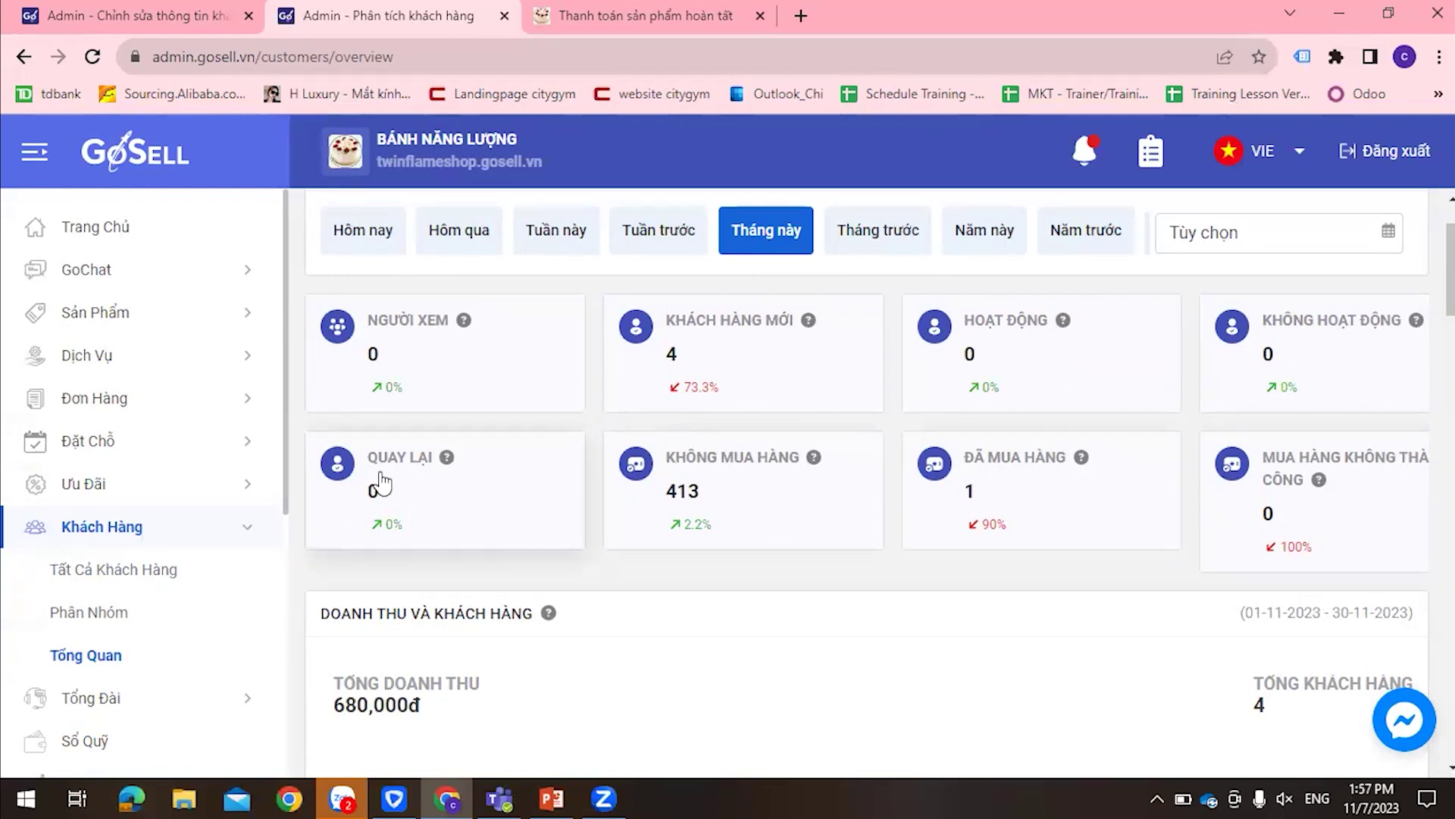
{"action": "scroll", "coordinate": [477, 494], "scroll_direction": "down", "scroll_amount": 10}
{"action": "scroll", "coordinate": [478, 497], "scroll_direction": "down", "scroll_amount": 20}
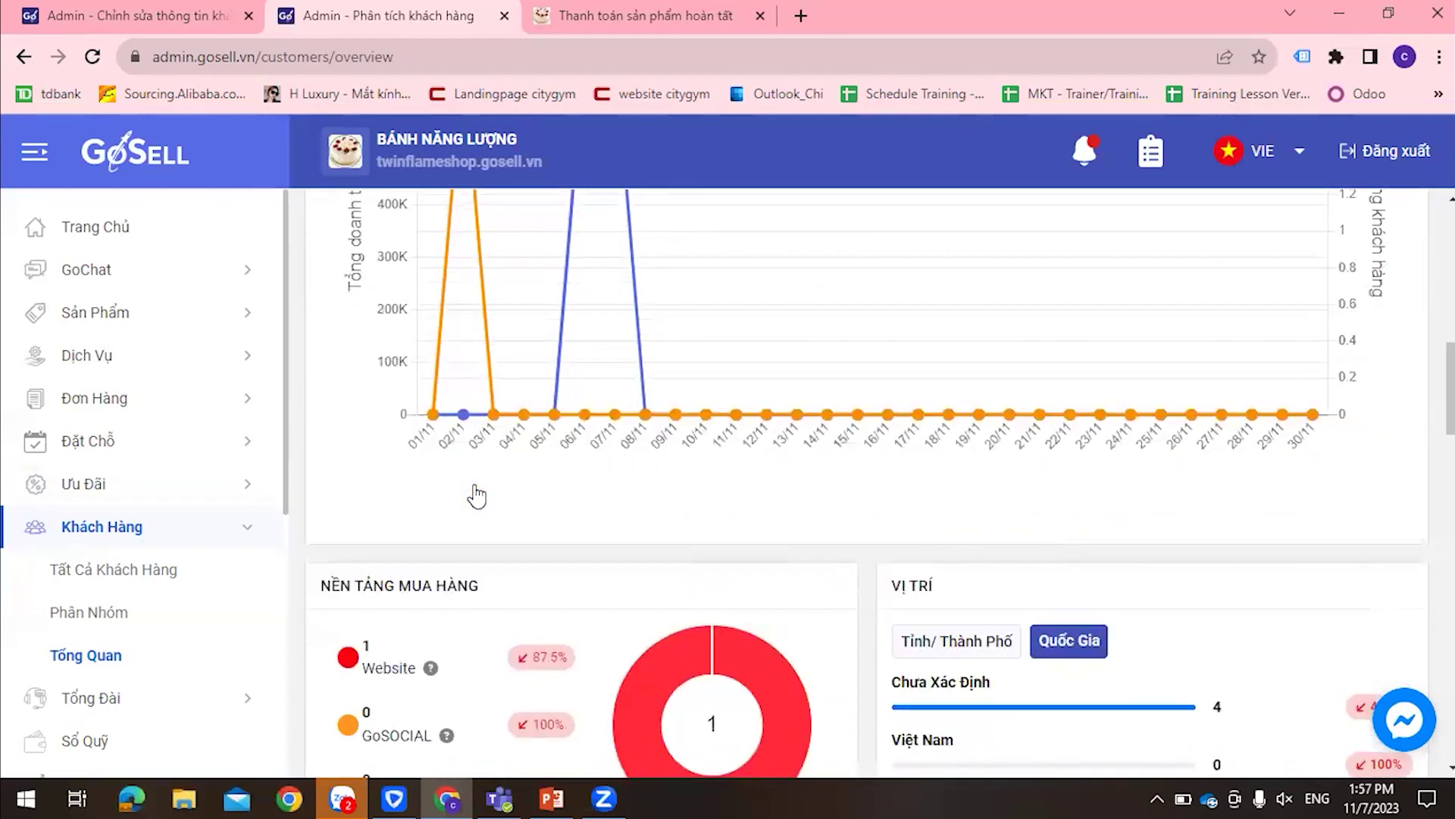
{"action": "scroll", "coordinate": [473, 494], "scroll_direction": "down", "scroll_amount": 8}
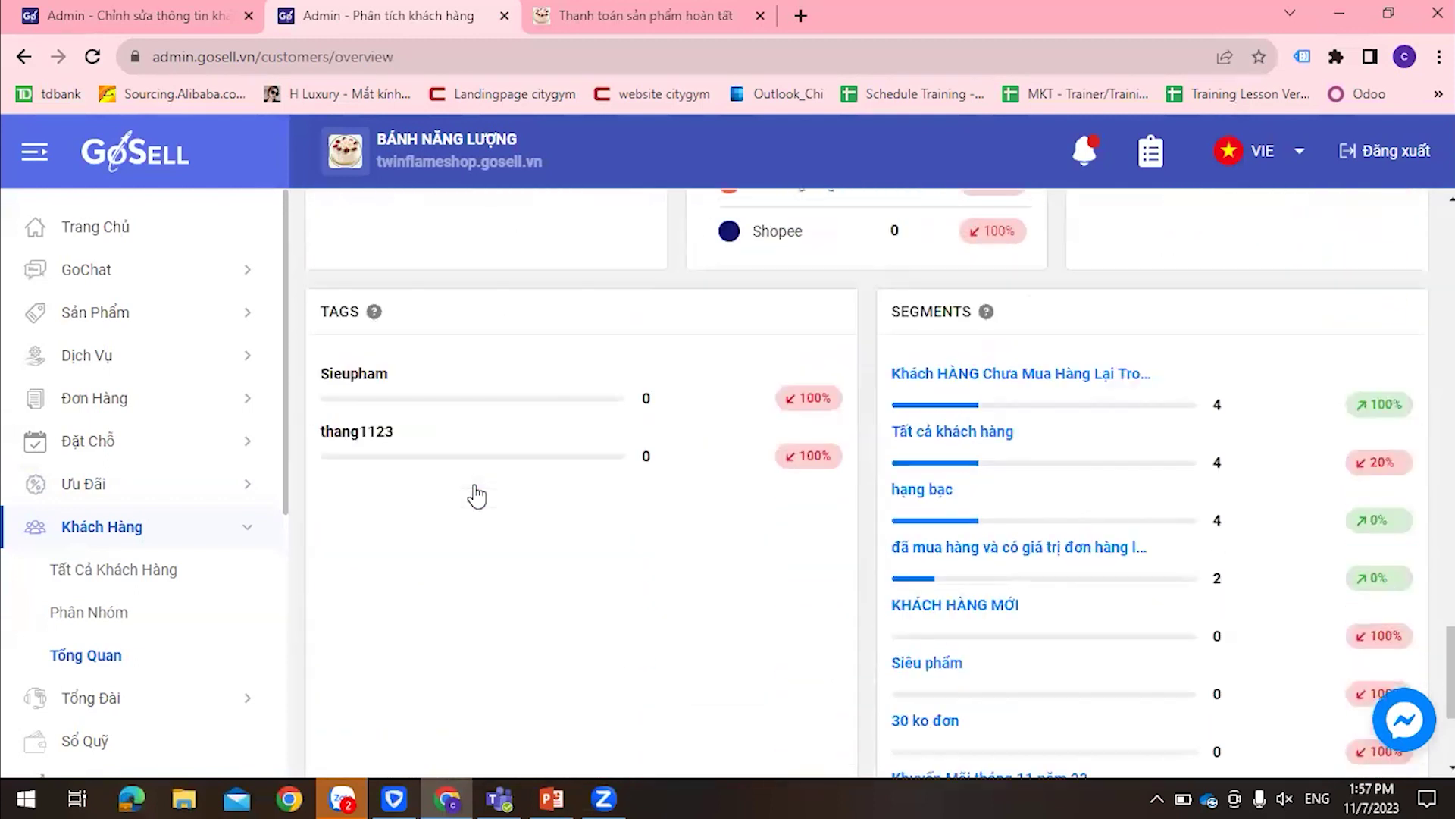
{"action": "scroll", "coordinate": [85, 404], "scroll_direction": "down", "scroll_amount": 5}
Review today's order analytics down to the empty revenue, best-seller, delivery-address and top-staff panels
{"action": "left_click", "coordinate": [95, 354]}
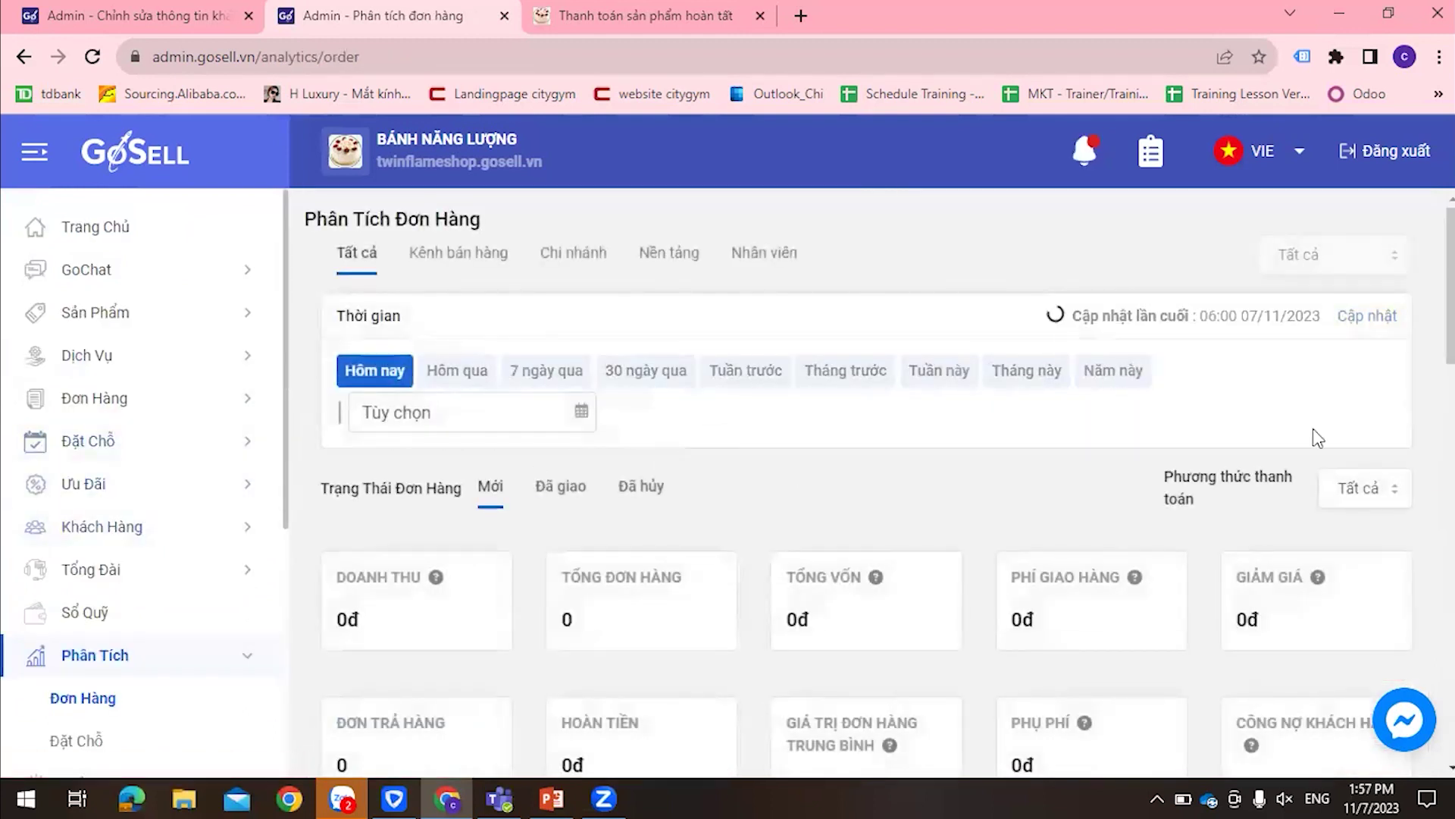
{"action": "scroll", "coordinate": [1349, 357], "scroll_direction": "down", "scroll_amount": 7}
{"action": "scroll", "coordinate": [1352, 357], "scroll_direction": "up", "scroll_amount": 7}
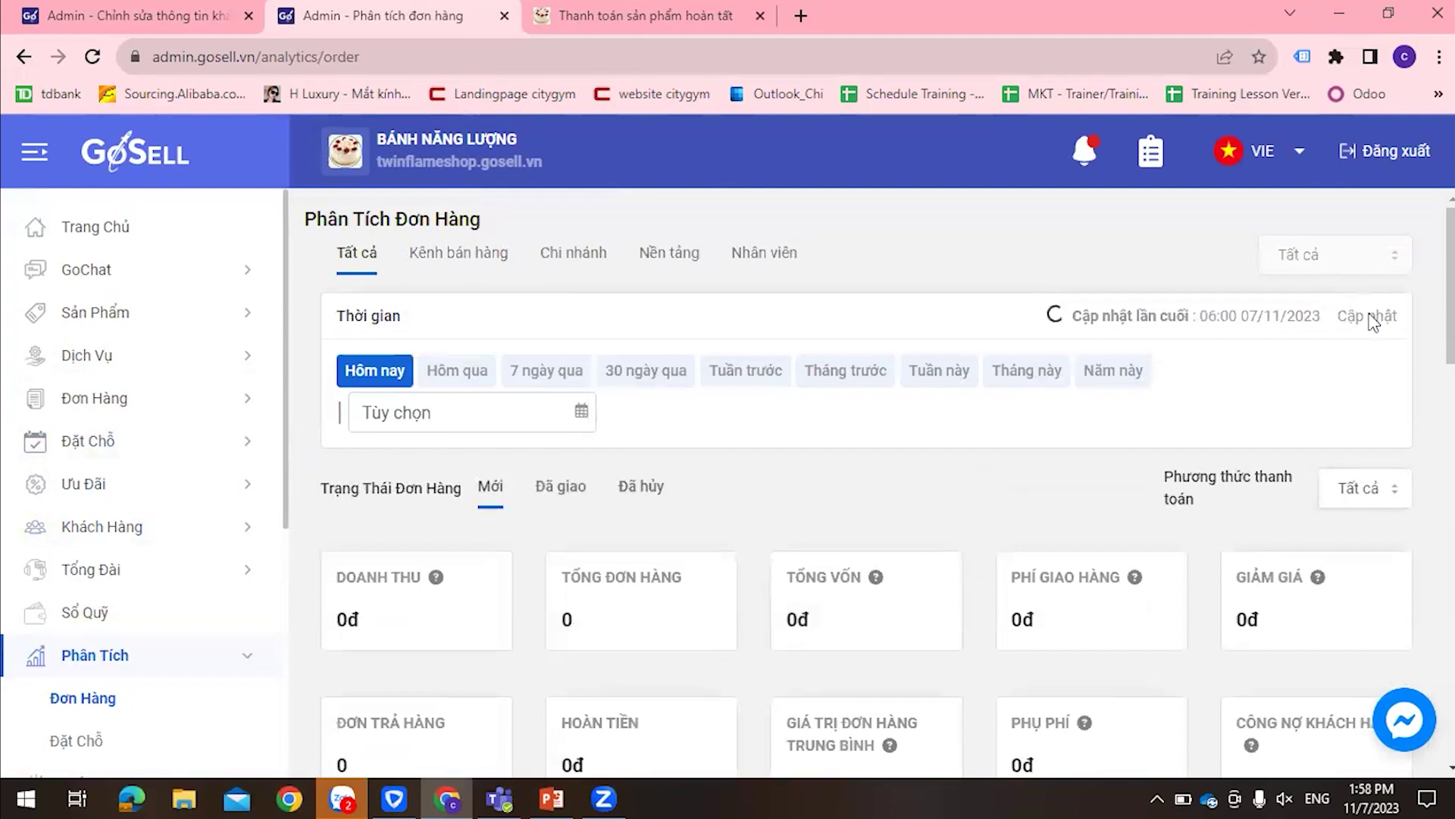
{"action": "scroll", "coordinate": [1259, 313], "scroll_direction": "down", "scroll_amount": 6}
{"action": "scroll", "coordinate": [1259, 312], "scroll_direction": "down", "scroll_amount": 13}
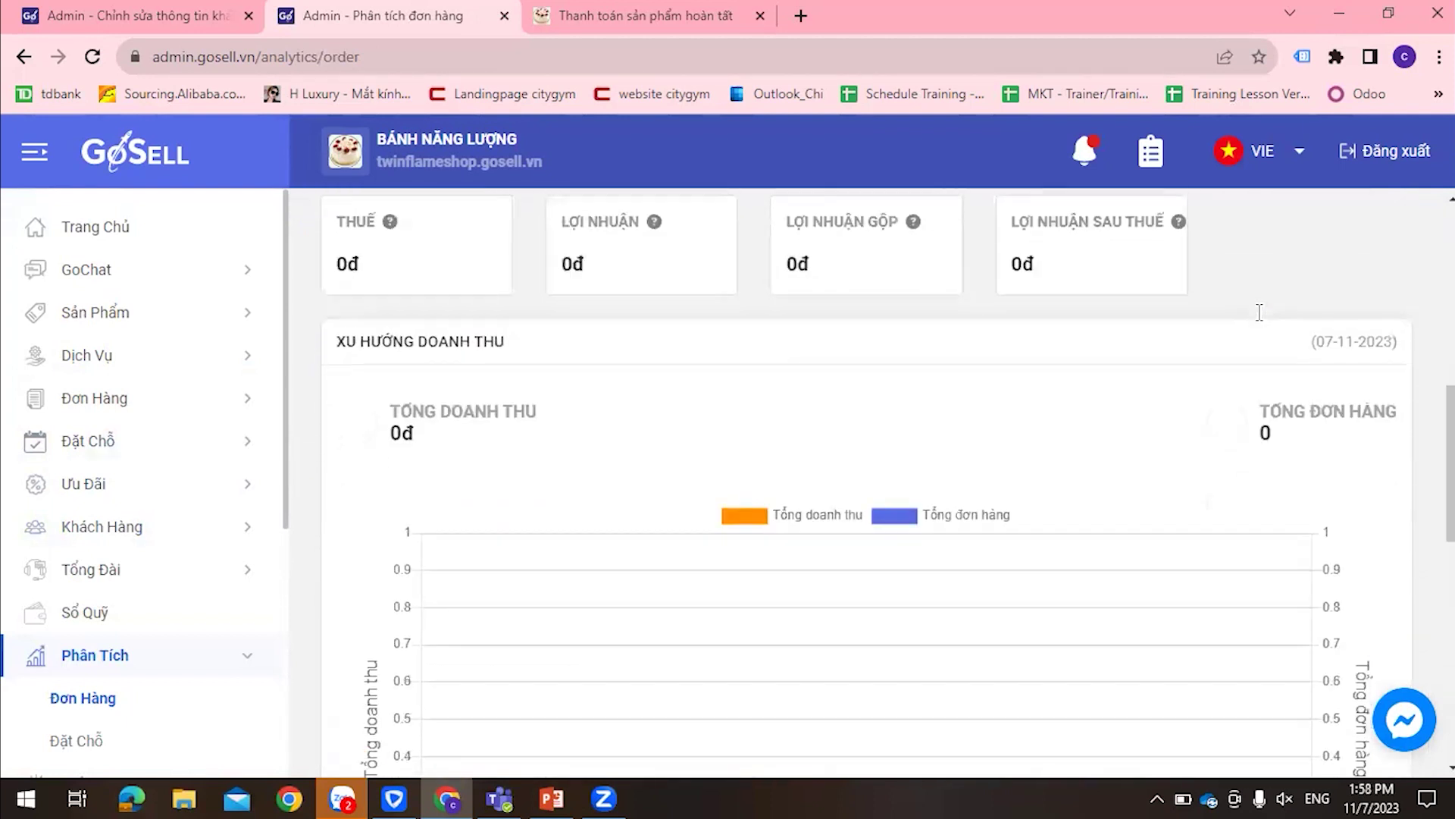
{"action": "scroll", "coordinate": [1262, 322], "scroll_direction": "up", "scroll_amount": 7}
{"action": "scroll", "coordinate": [1262, 322], "scroll_direction": "up", "scroll_amount": 8}
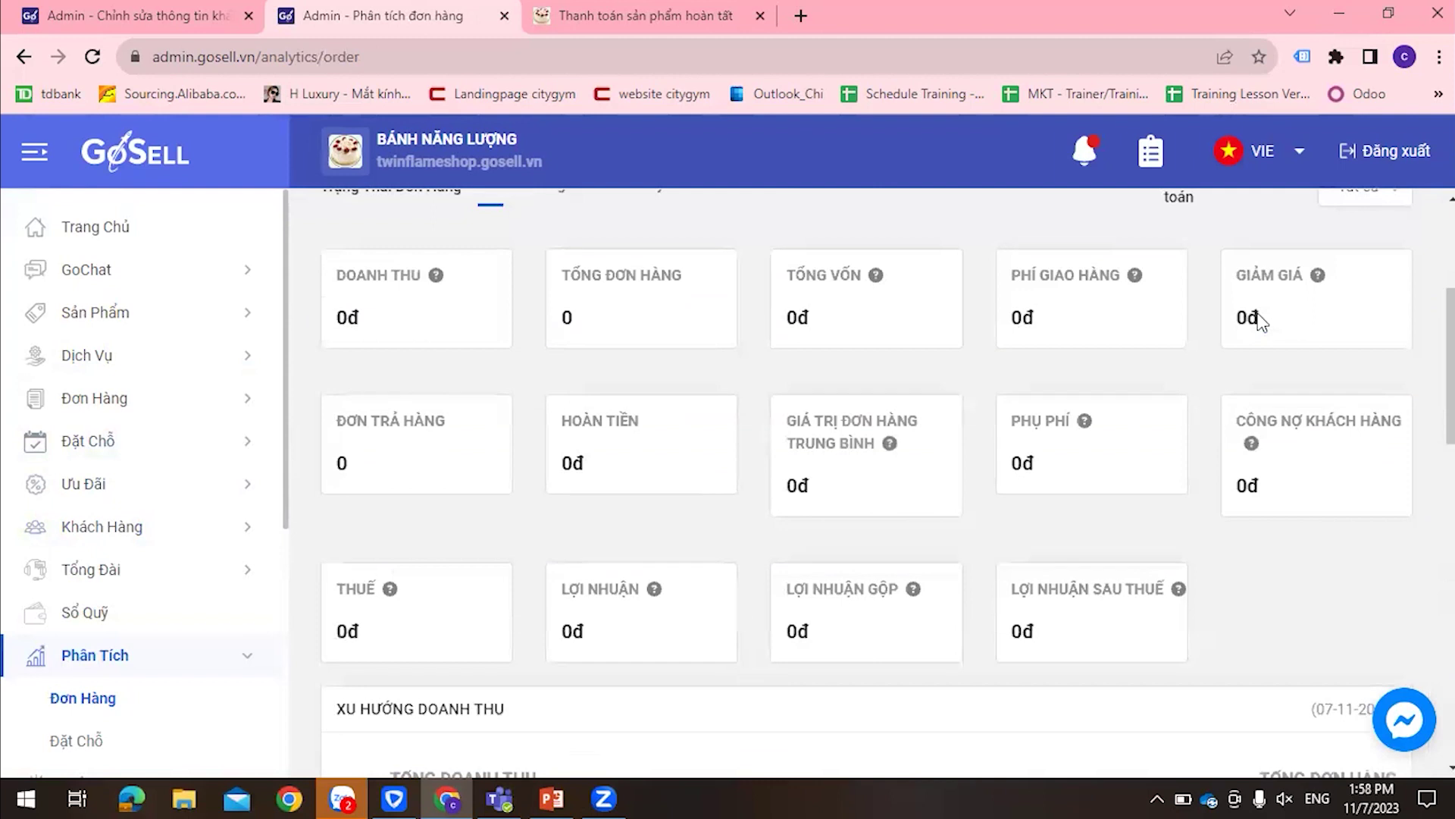
{"action": "left_click_drag", "start_coordinate": [1046, 334], "coordinate": [1399, 316]}
{"action": "left_click", "coordinate": [1073, 452]}
{"action": "scroll", "coordinate": [1073, 452], "scroll_direction": "down", "scroll_amount": 10}
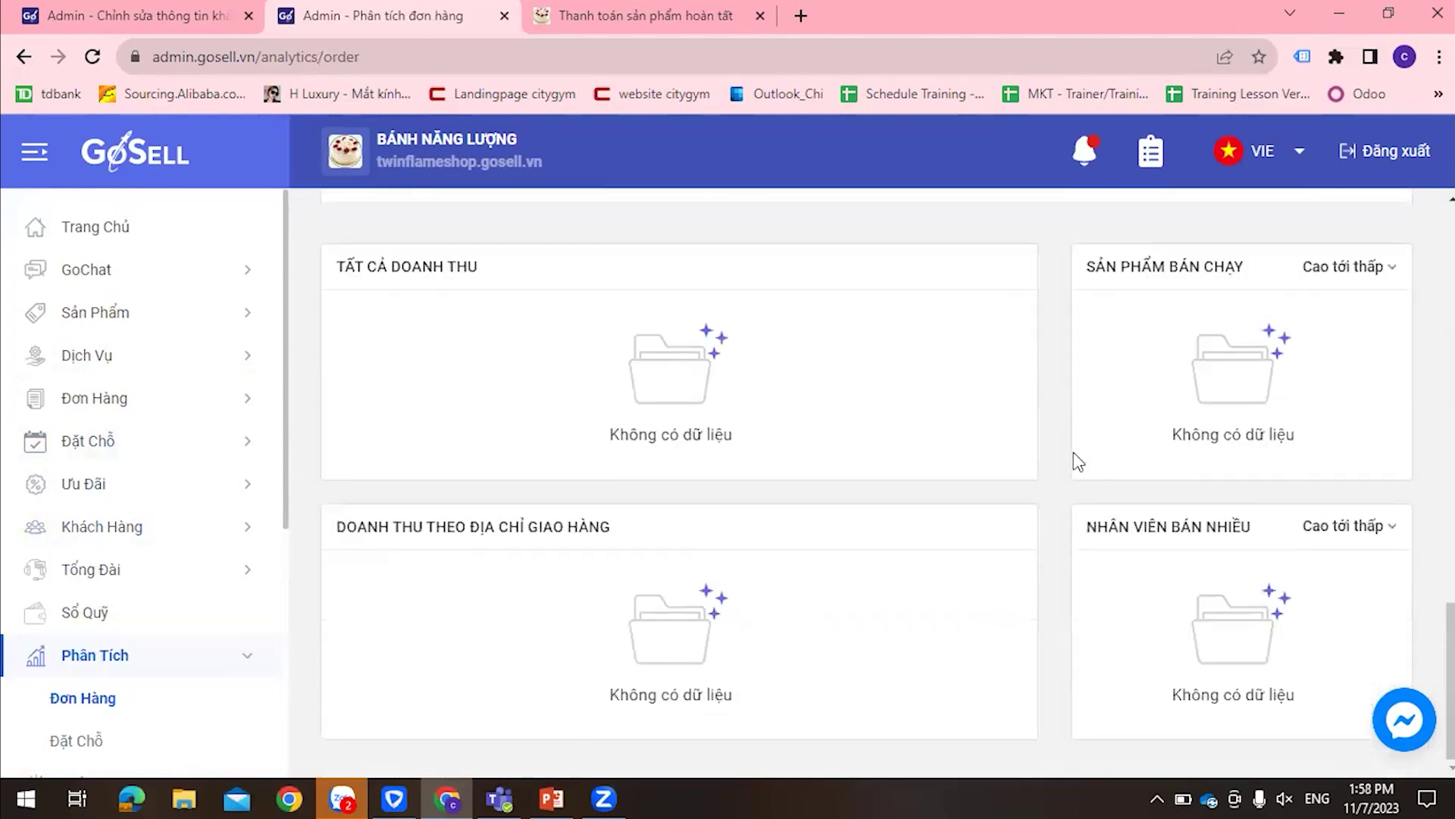
{"action": "scroll", "coordinate": [194, 503], "scroll_direction": "down", "scroll_amount": 5}
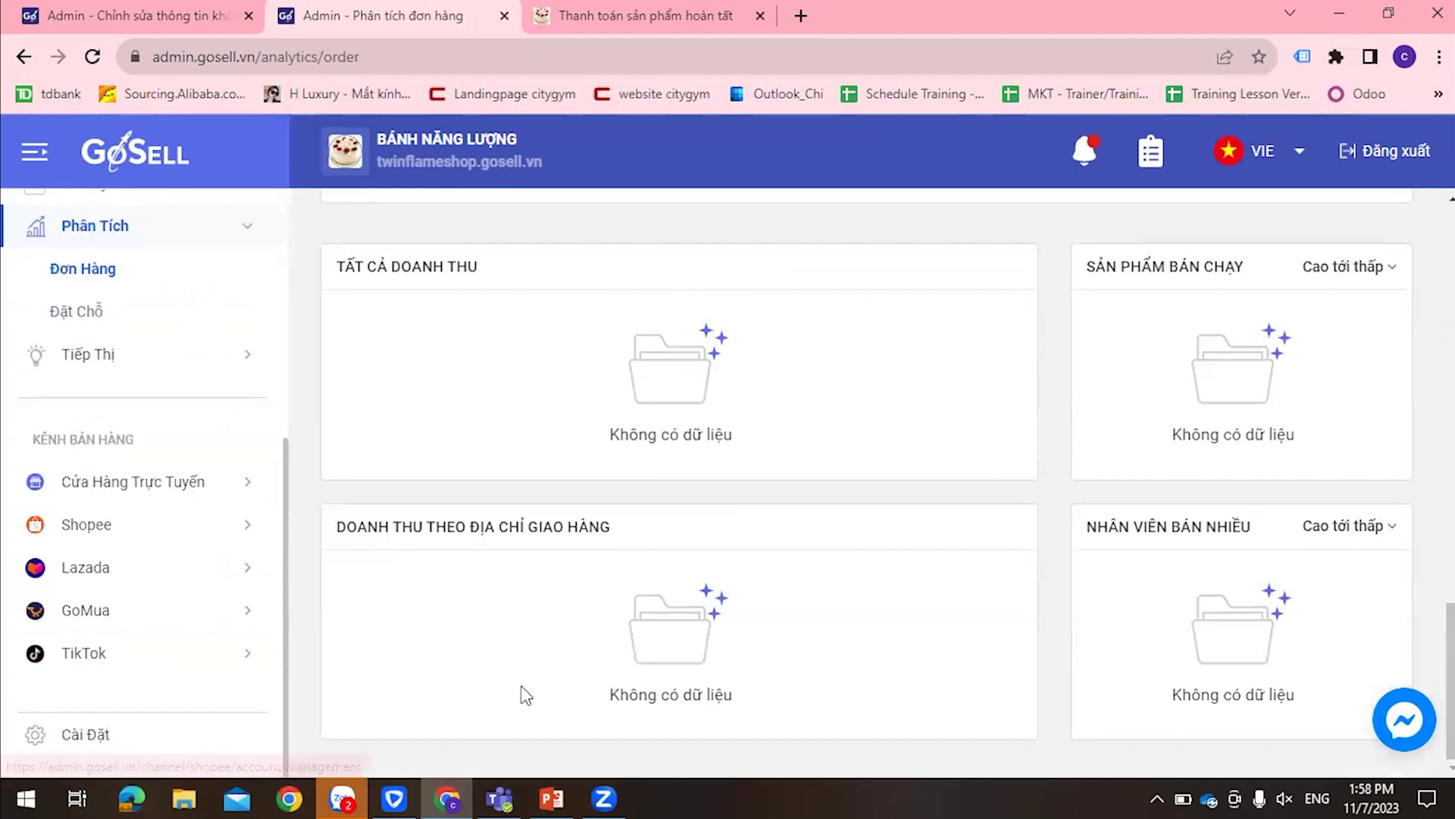